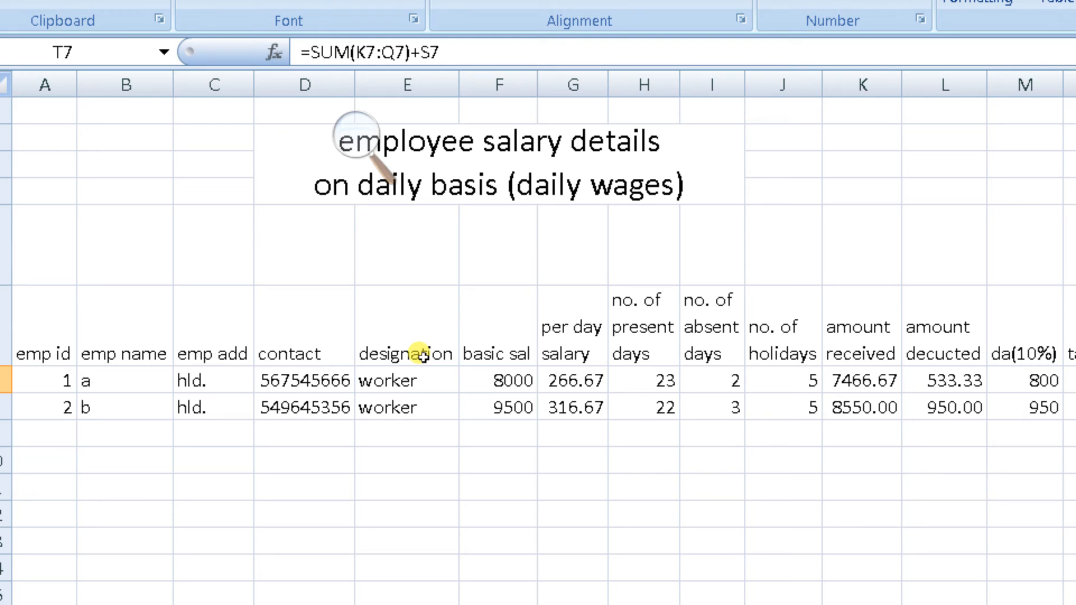
- Examine the first employee's per day salary formula in G7
key(Left)
key(Left)
key(Left)
key(Left)
key(Left)
key(Left)
key(Left)
key(Left)
key(Left)
key(Left)
key(Left)
key(Left)
key(Left)
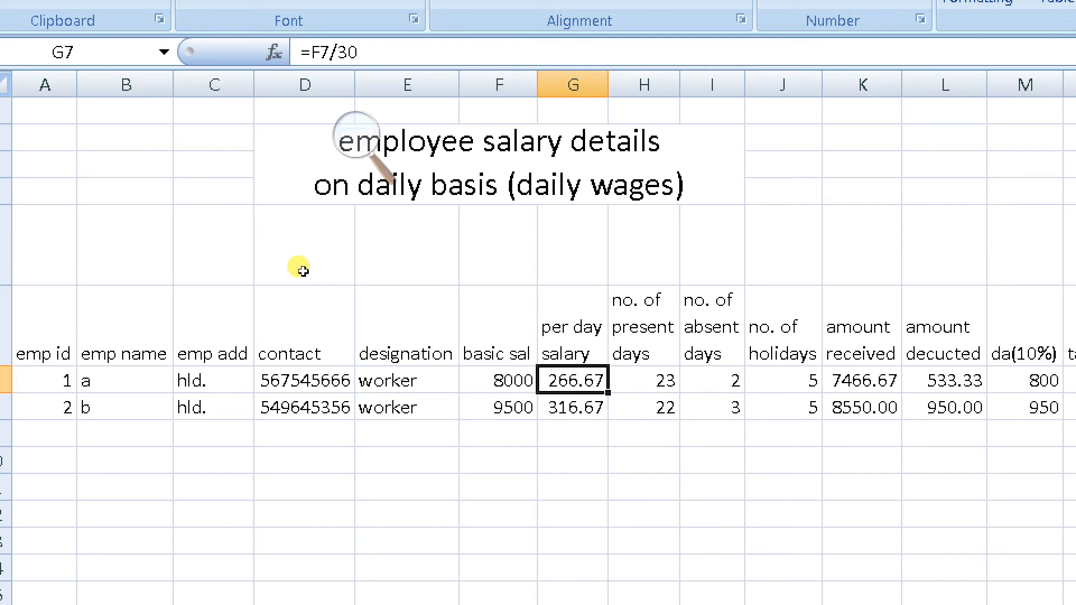
key(F2)
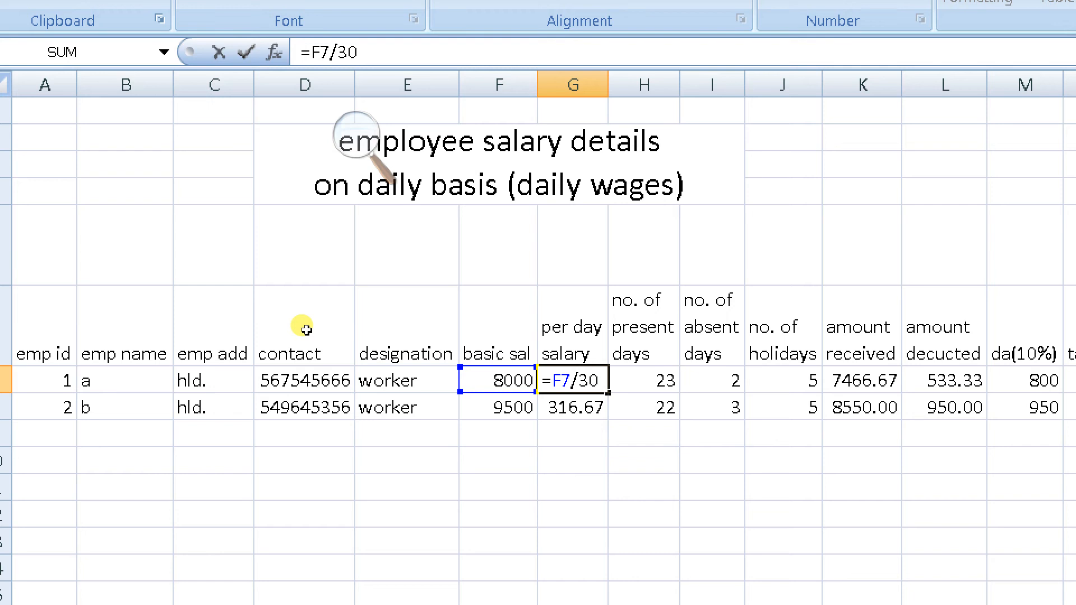
key(Return)
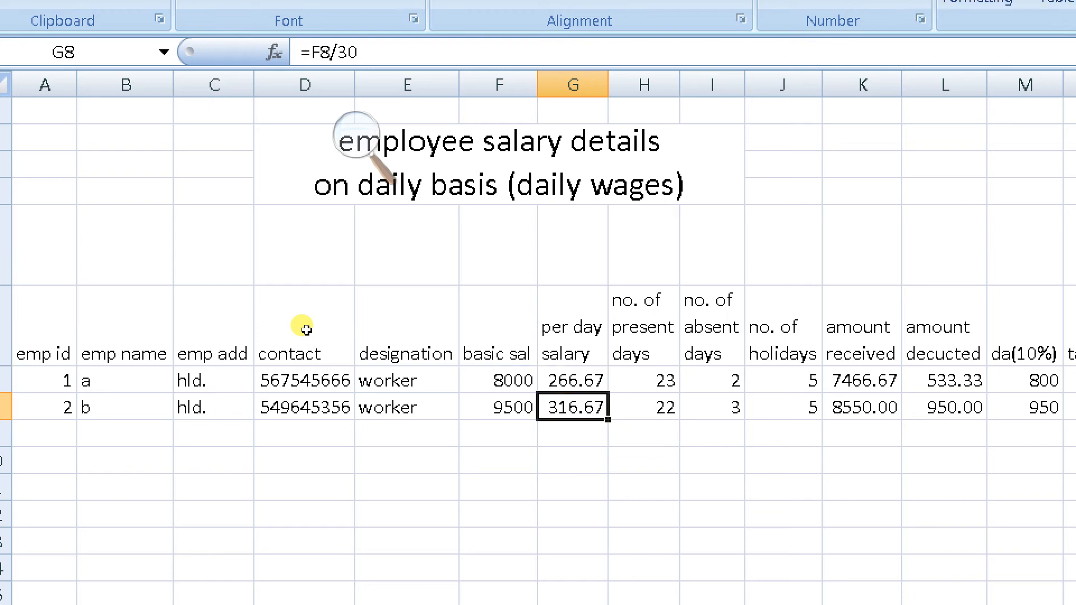
- Examine the present days formula for the first employee in BG6 of the June attendance sheet
key(Up)
key(Right)
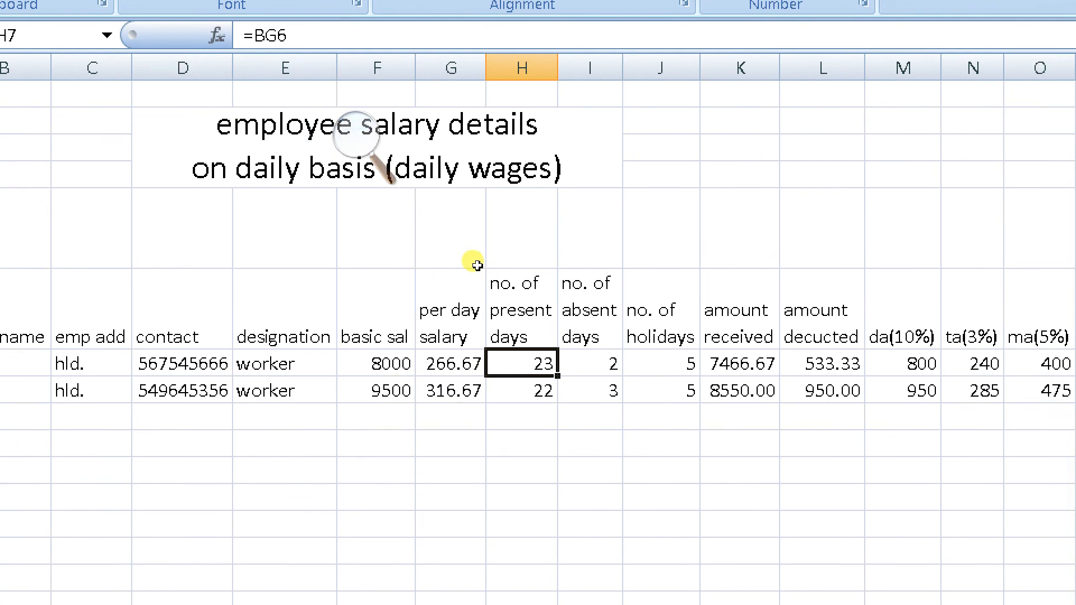
scroll(478, 266, right, 3)
scroll(720, 274, right, 4)
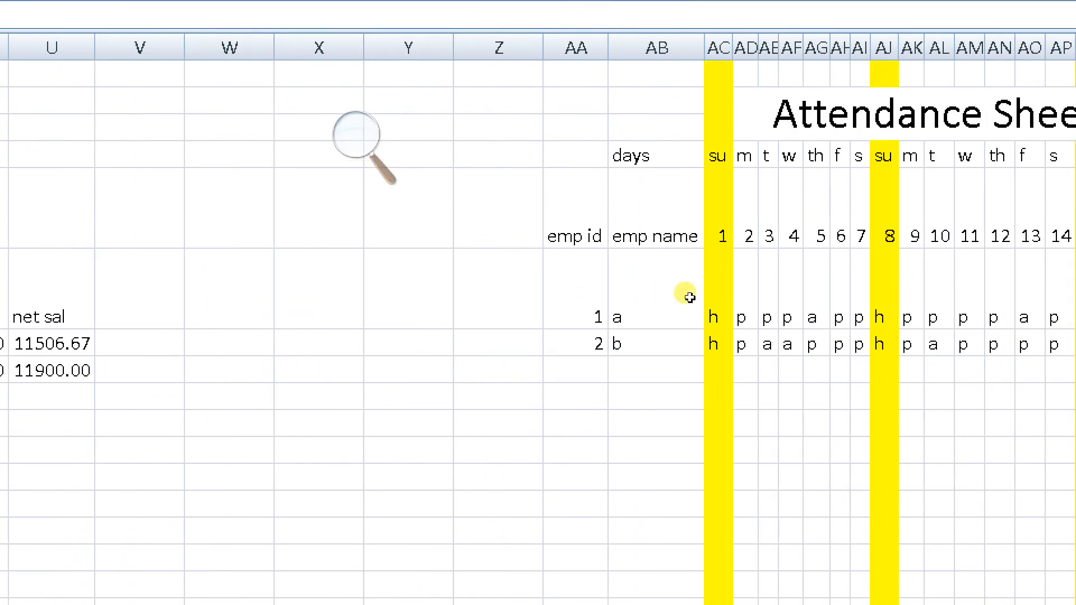
scroll(686, 294, right, 2)
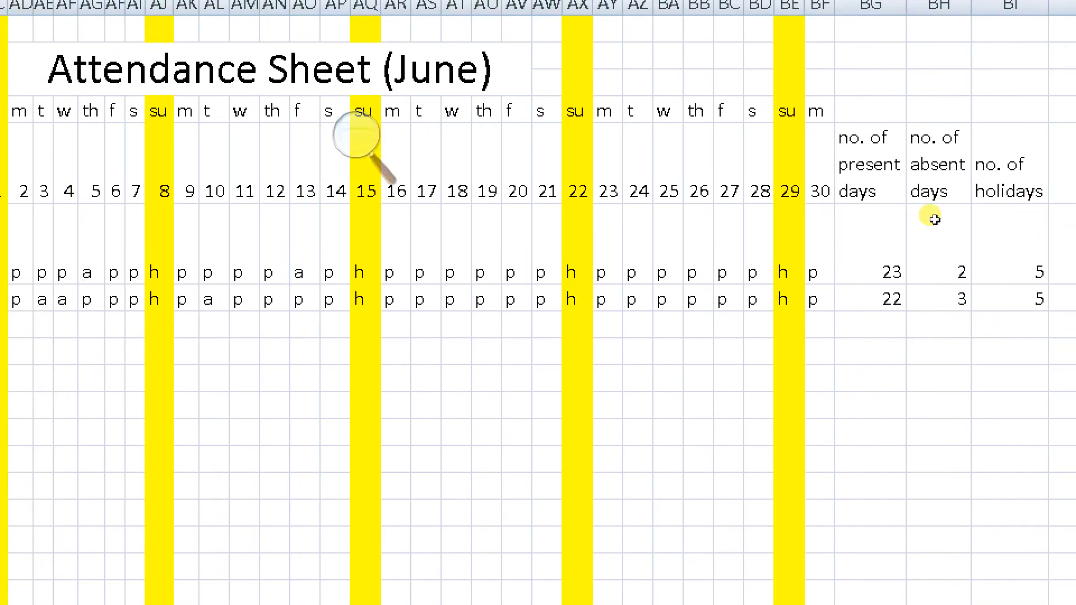
click(870, 252)
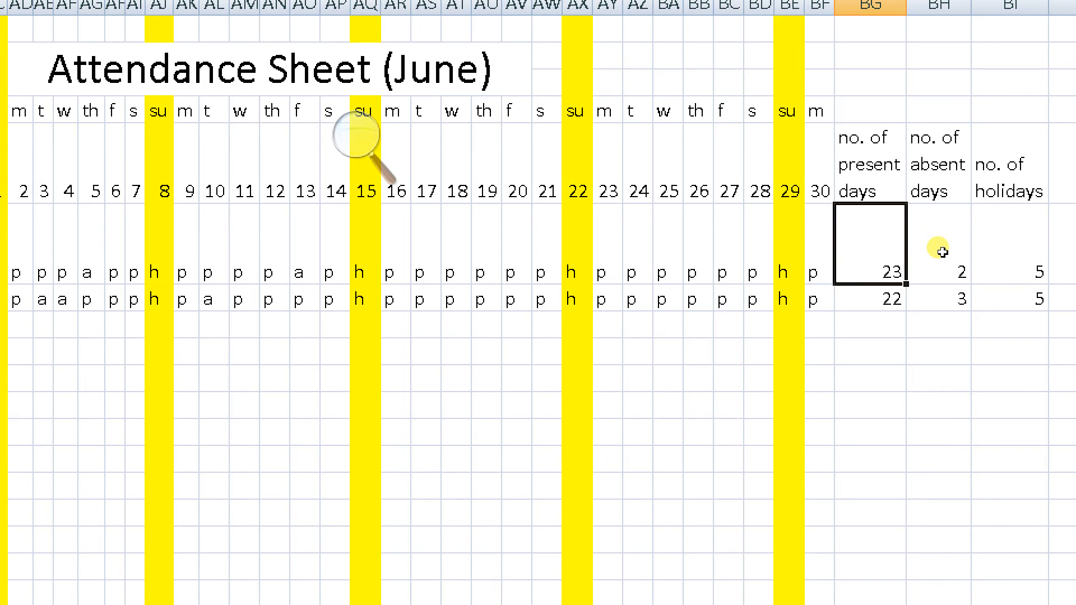
key(F2)
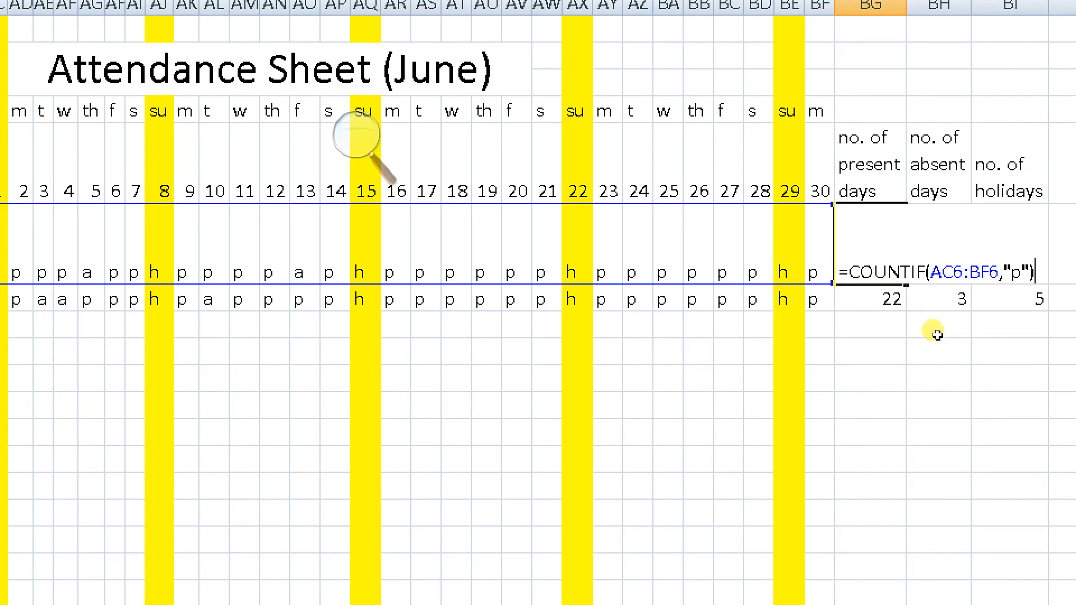
key(Return)
key(Up)
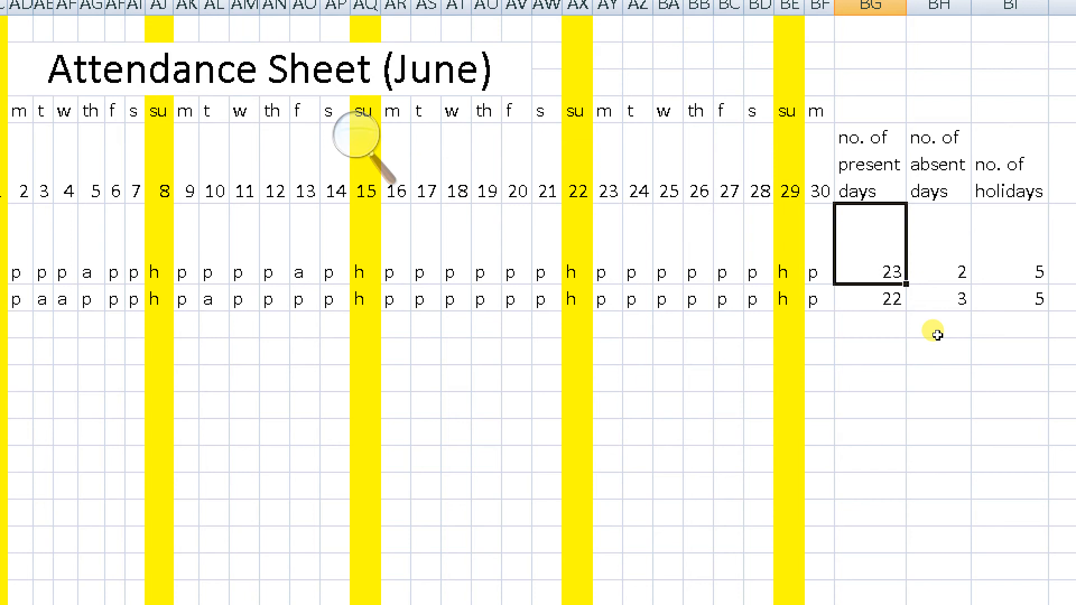
- Look over the first employee's absent days and holidays cells in the attendance sheet, returning to the present days cell
key(Right)
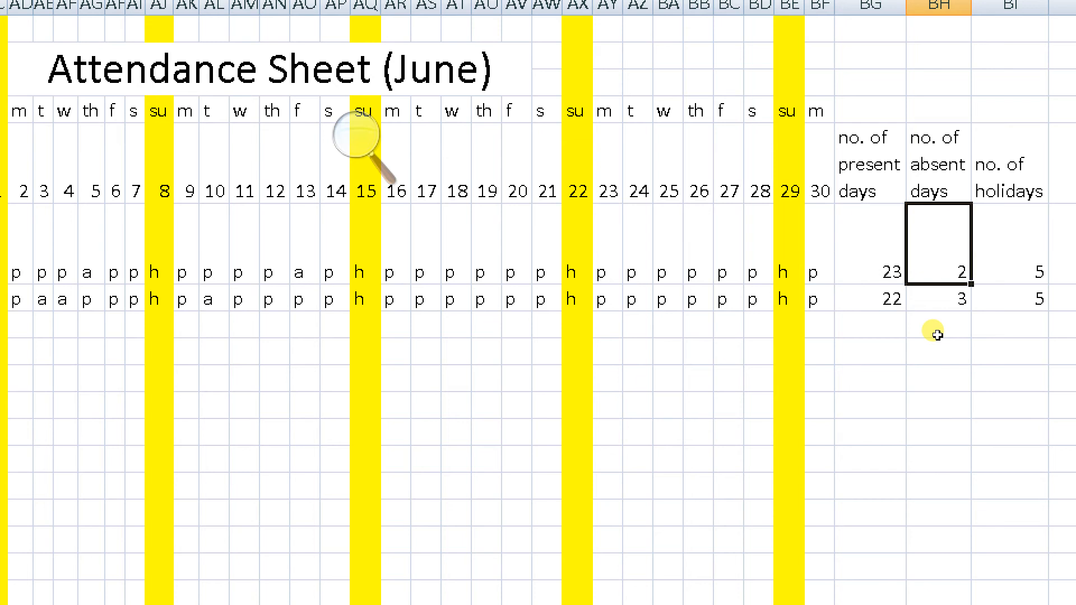
key(Right)
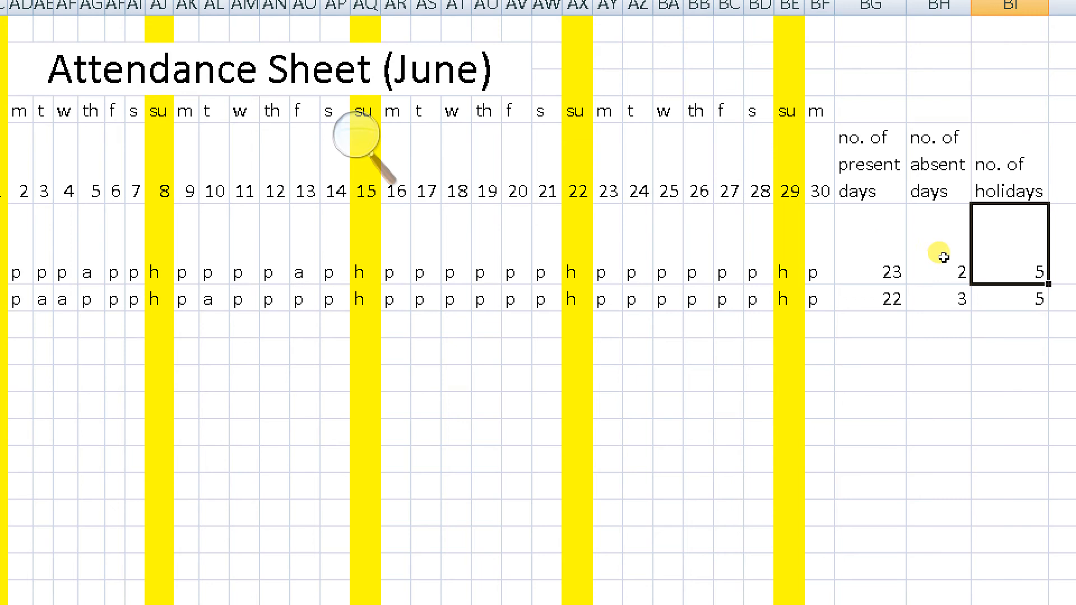
key(Left)
key(Left)
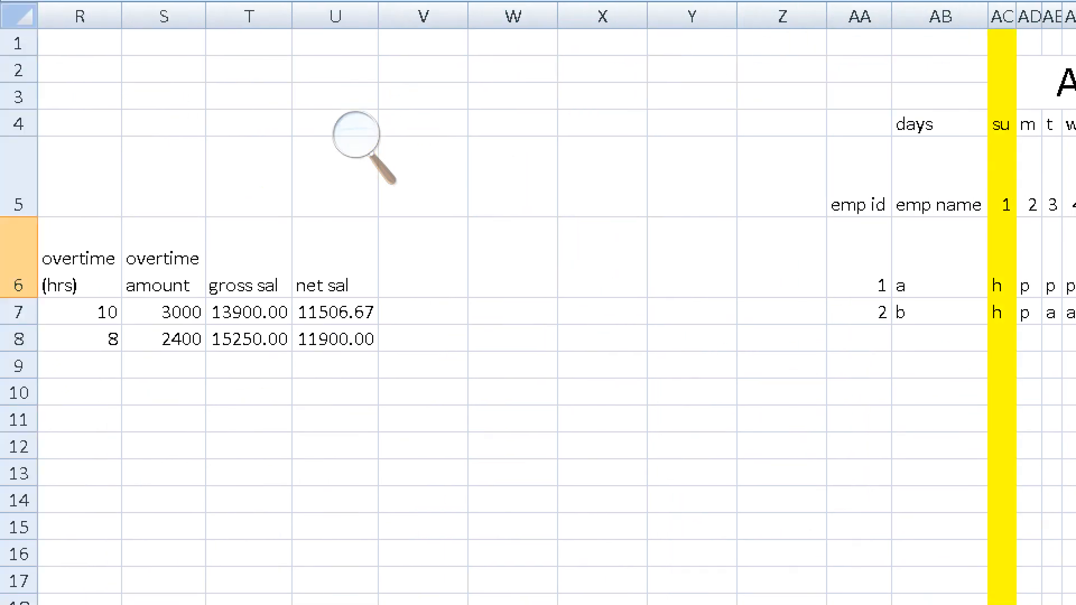
- Examine the present days formula in H7 of the salary table and select the first employee's amount received cell, K7
scroll(81, 237, left, 8)
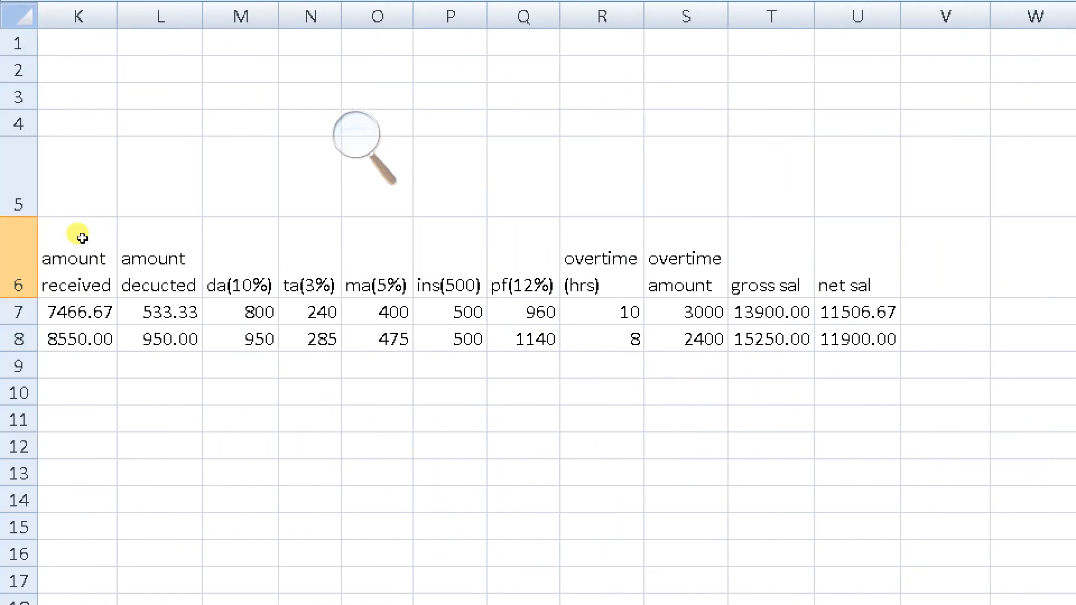
scroll(82, 238, left, 3)
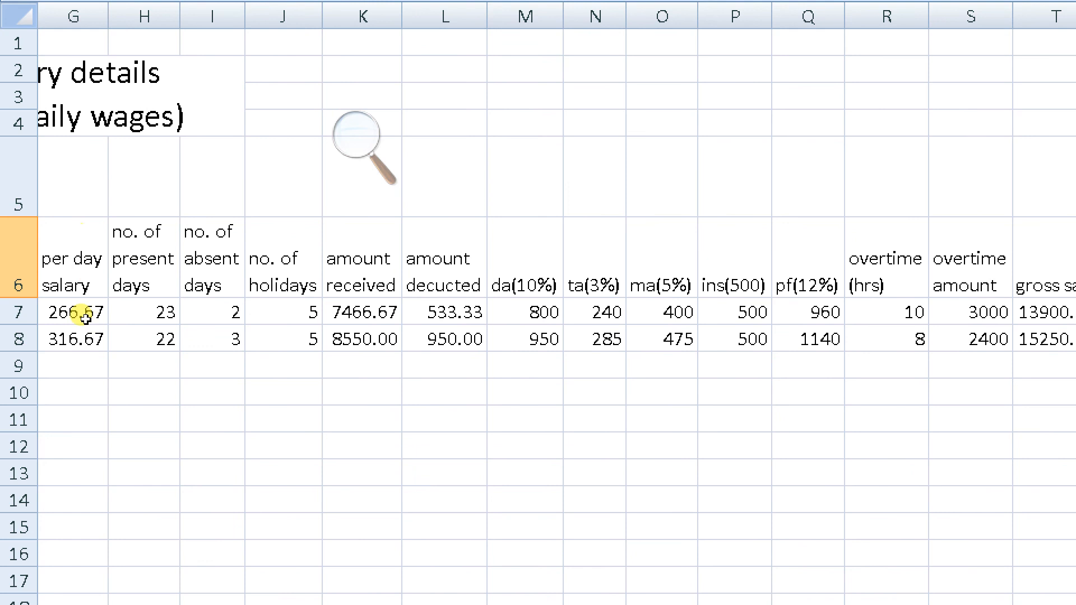
scroll(84, 317, left, 2)
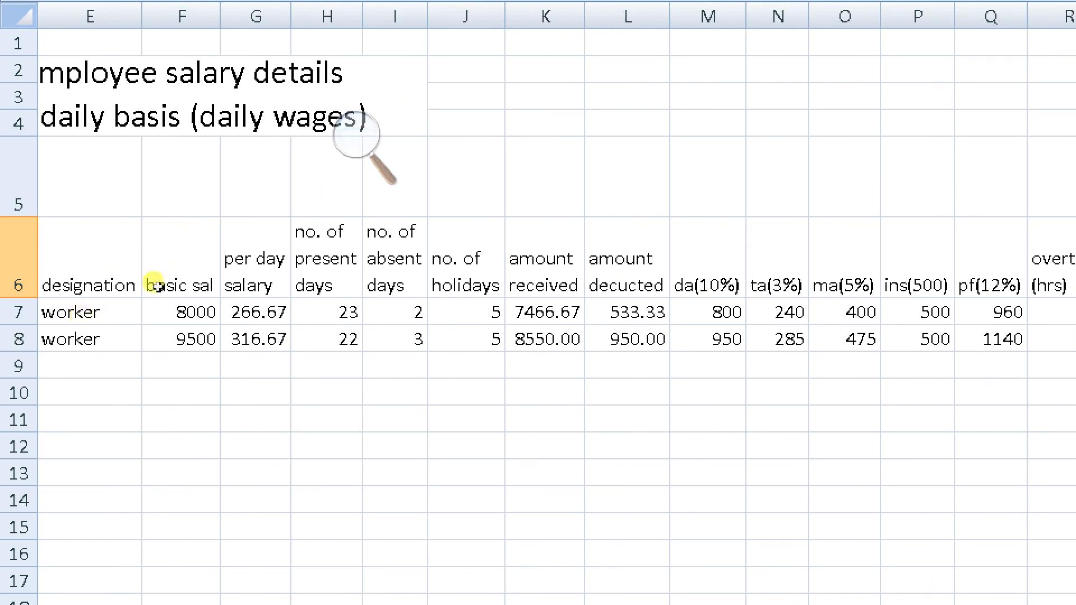
double_click(326, 312)
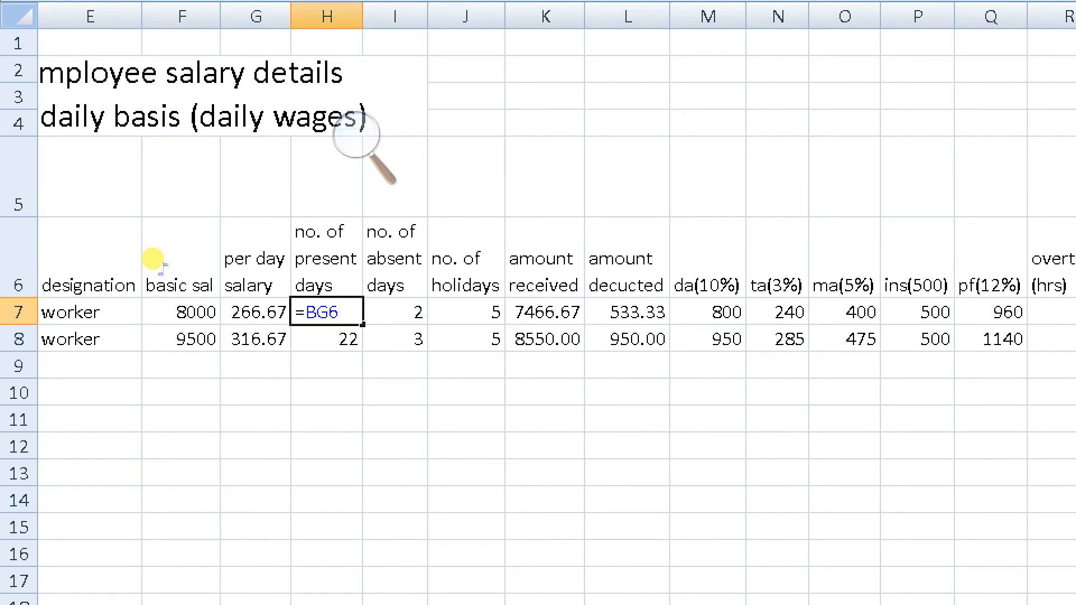
key(Return)
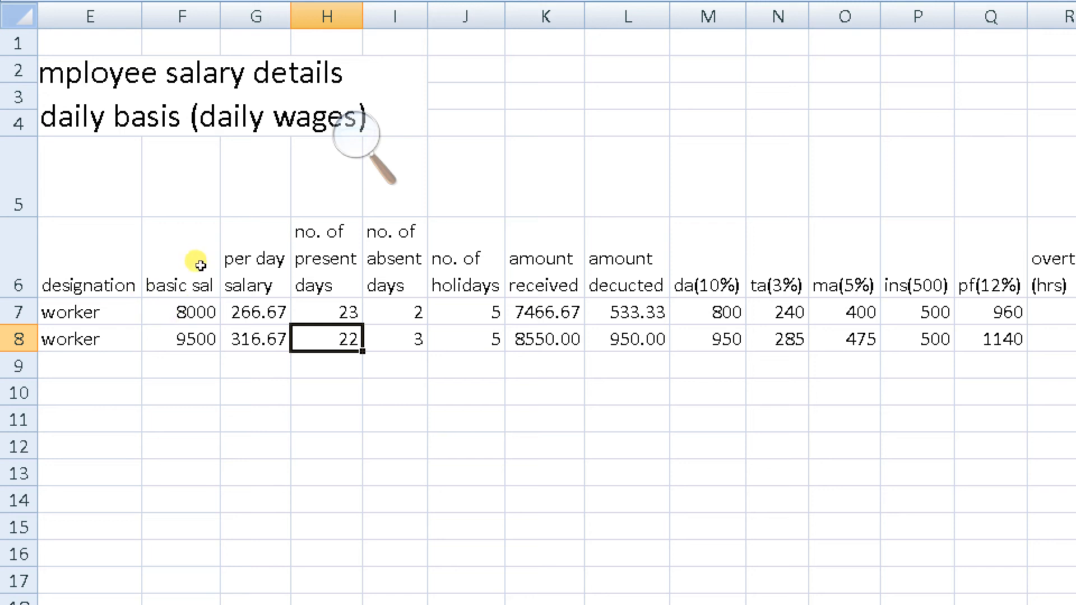
key(Up)
key(Right)
key(Right)
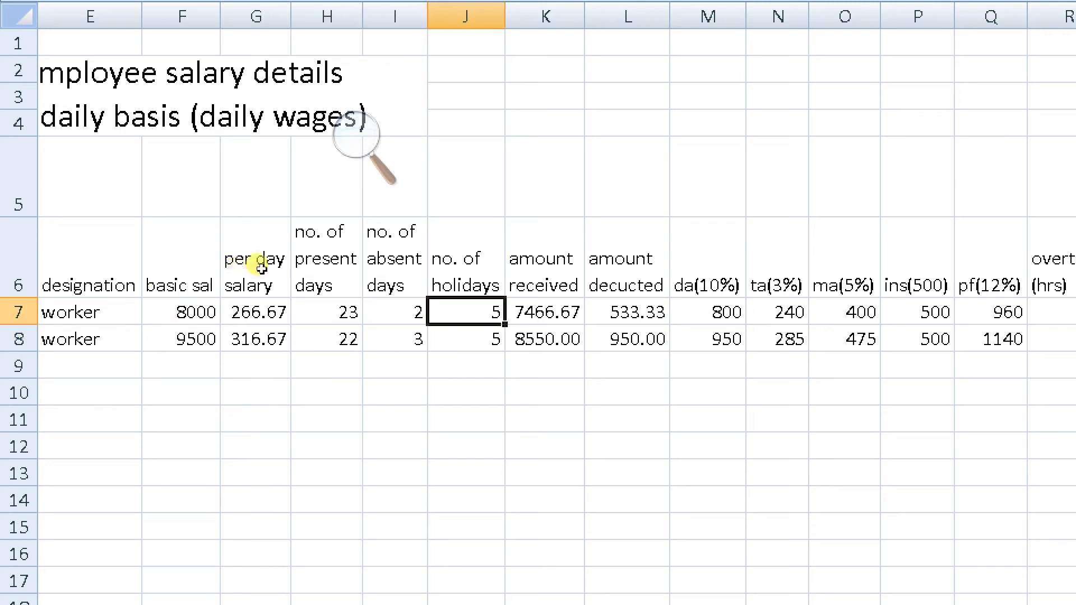
key(Right)
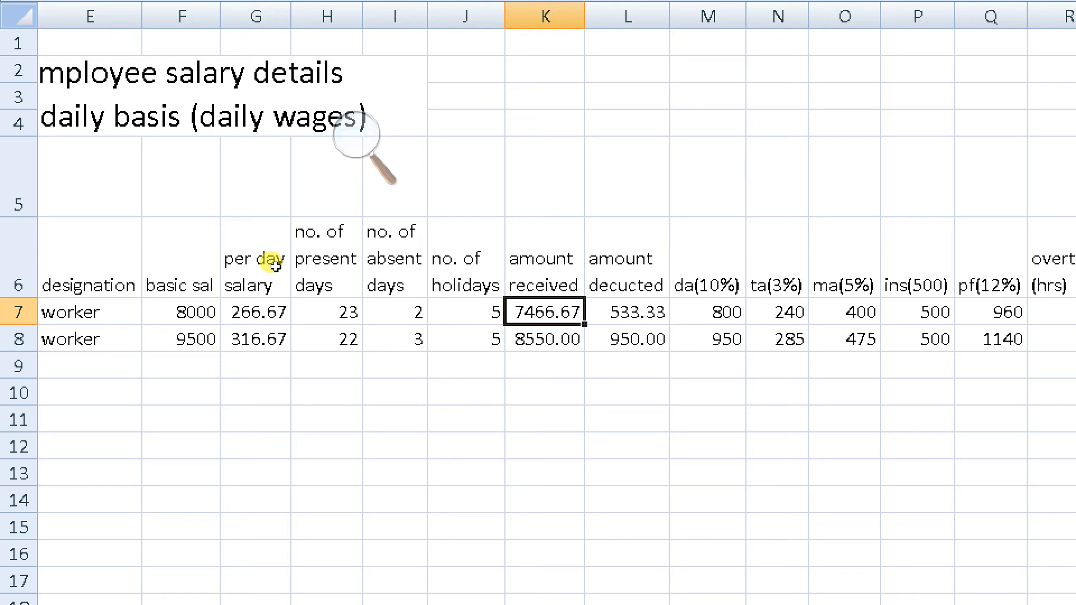
text(=)
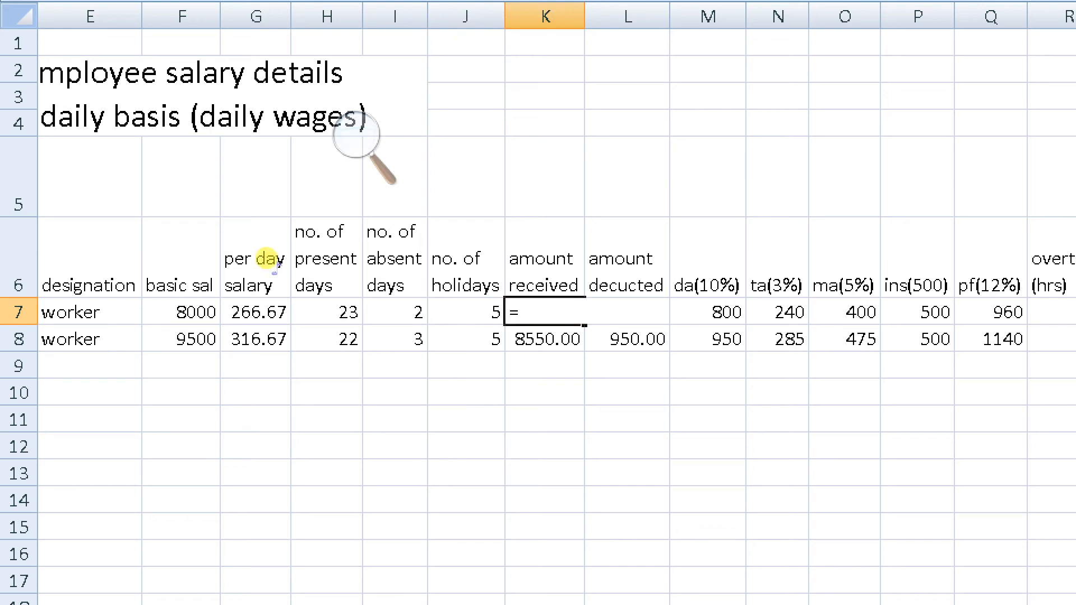
key(Return)
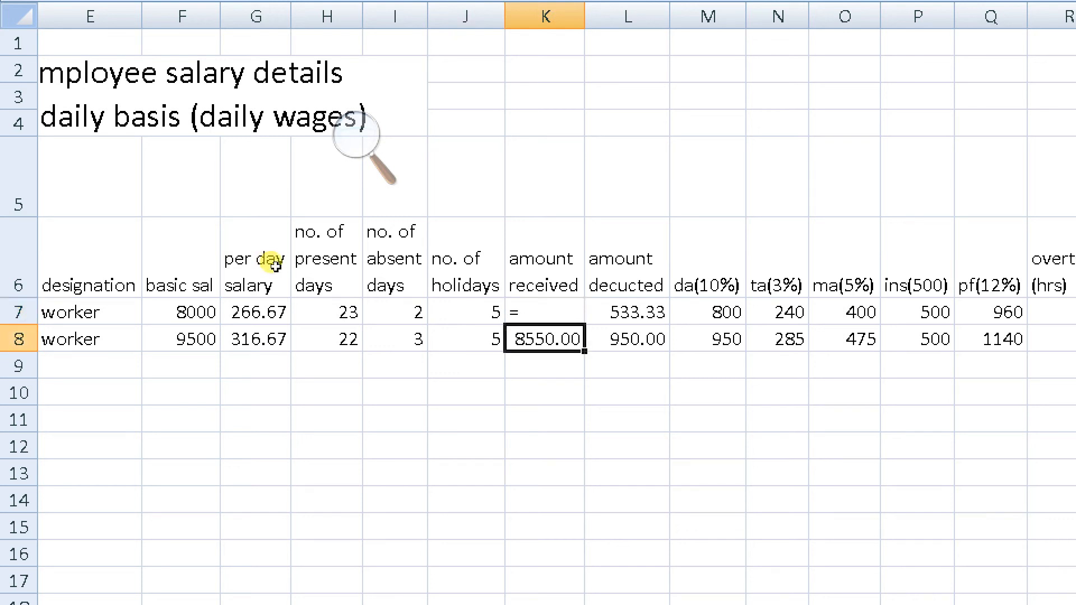
key(ctrl+z)
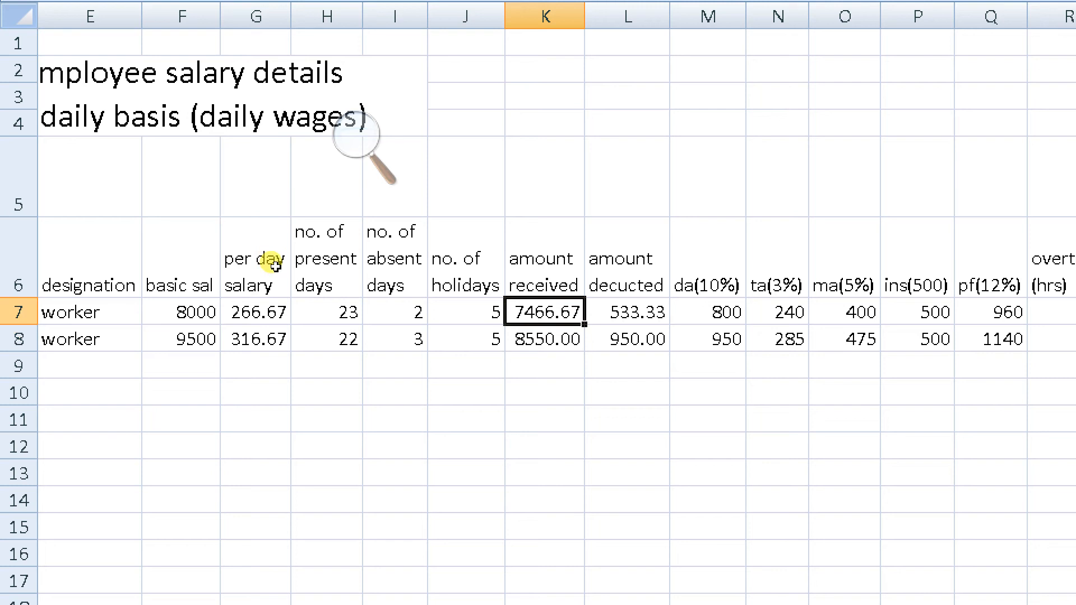
- Examine the first employee's amount received formula in K7
key(F2)
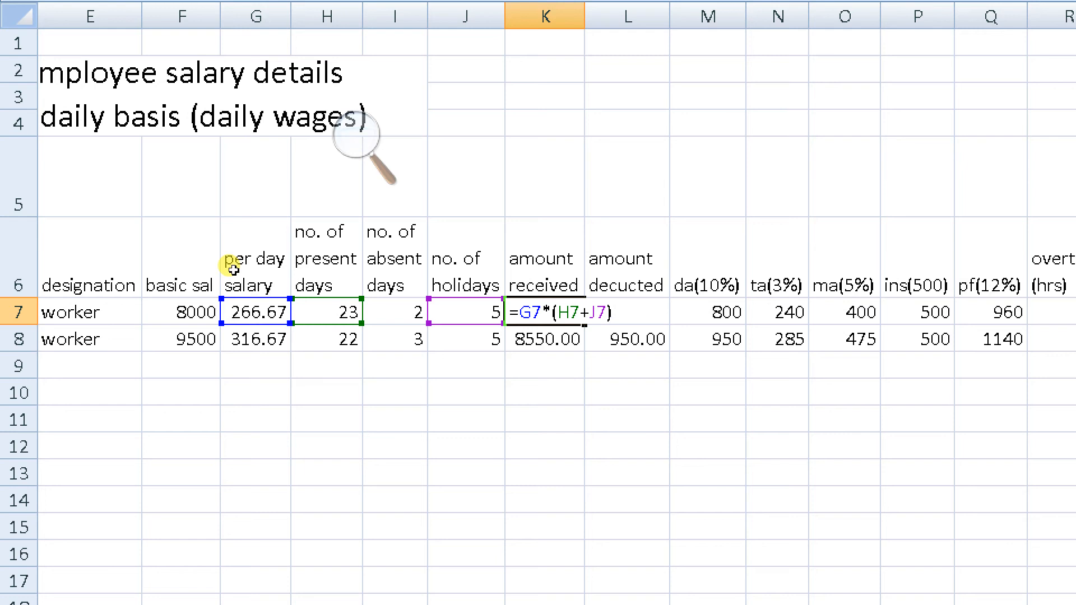
key(Return)
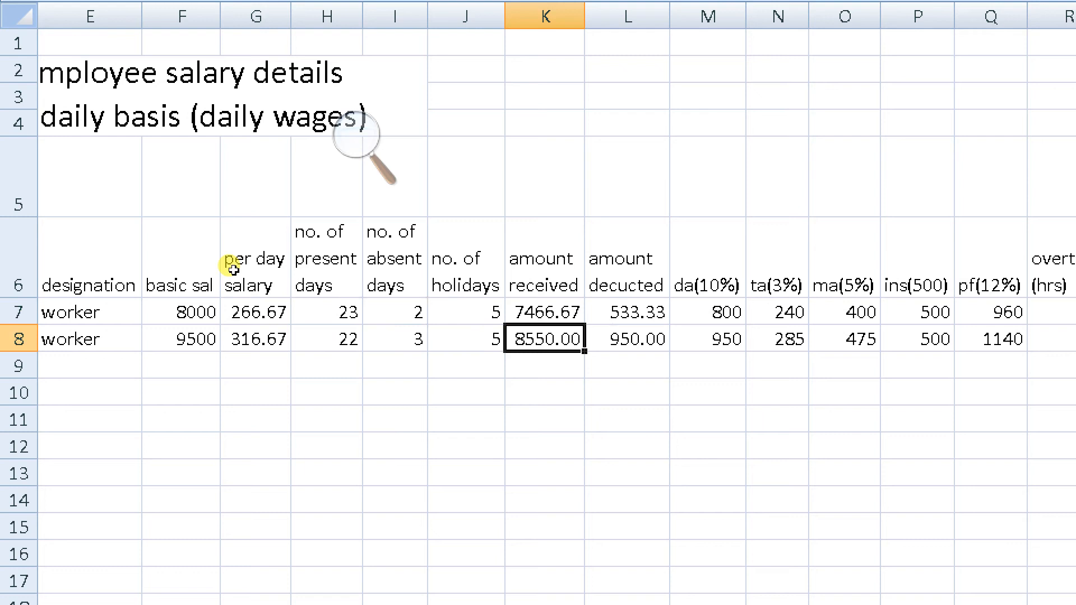
key(Up)
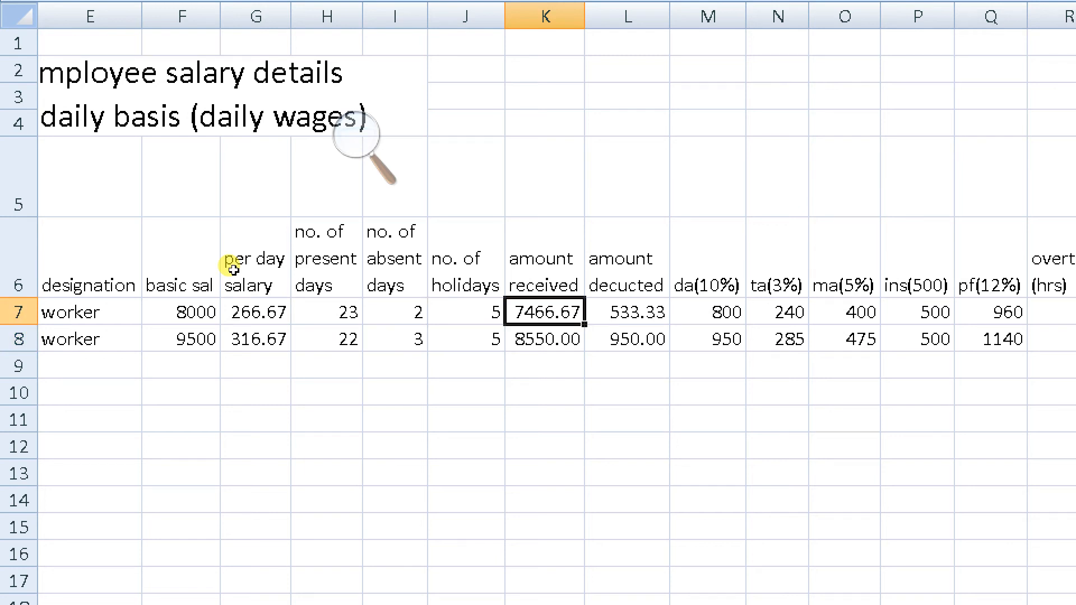
- Enter the formula =G7*I7 as the first employee's amount deducted in L7
key(Right)
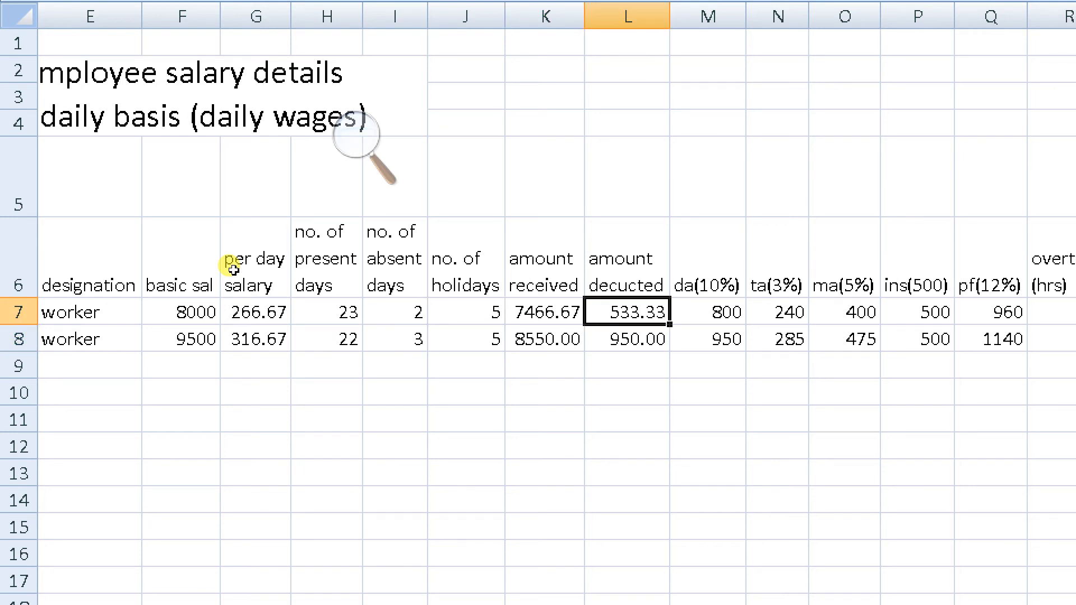
text(=G7*I7)
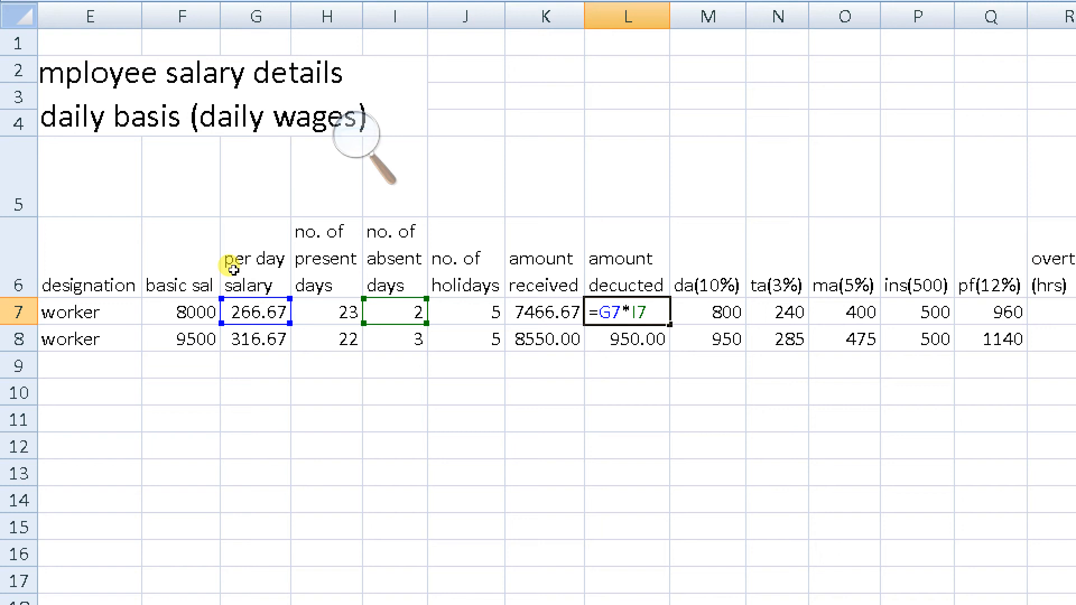
key(Return)
key(Up)
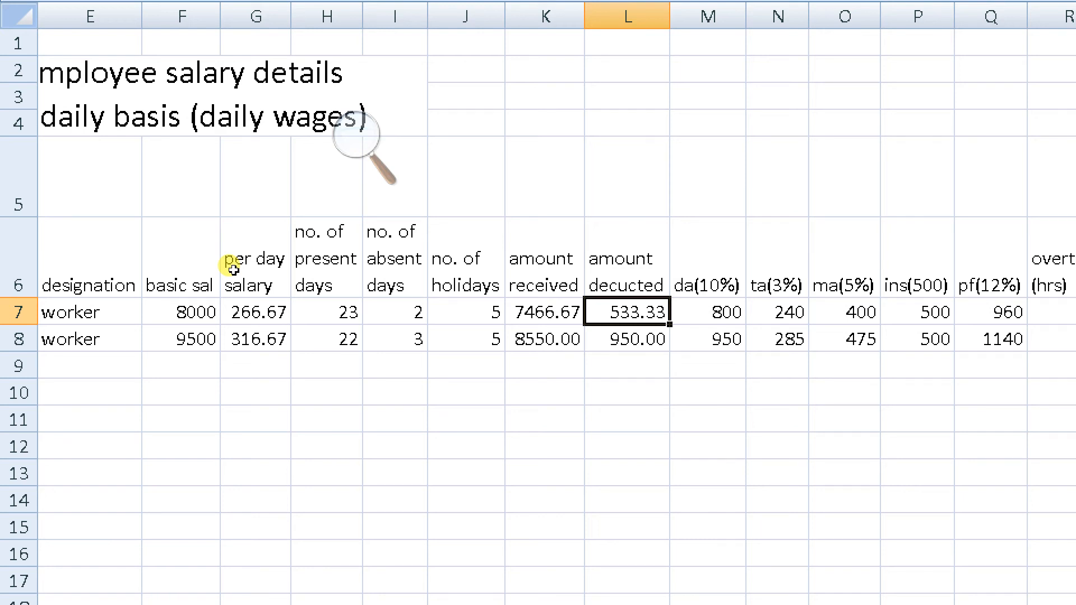
- Examine the first employee's da(10%) formula in M7
key(Right)
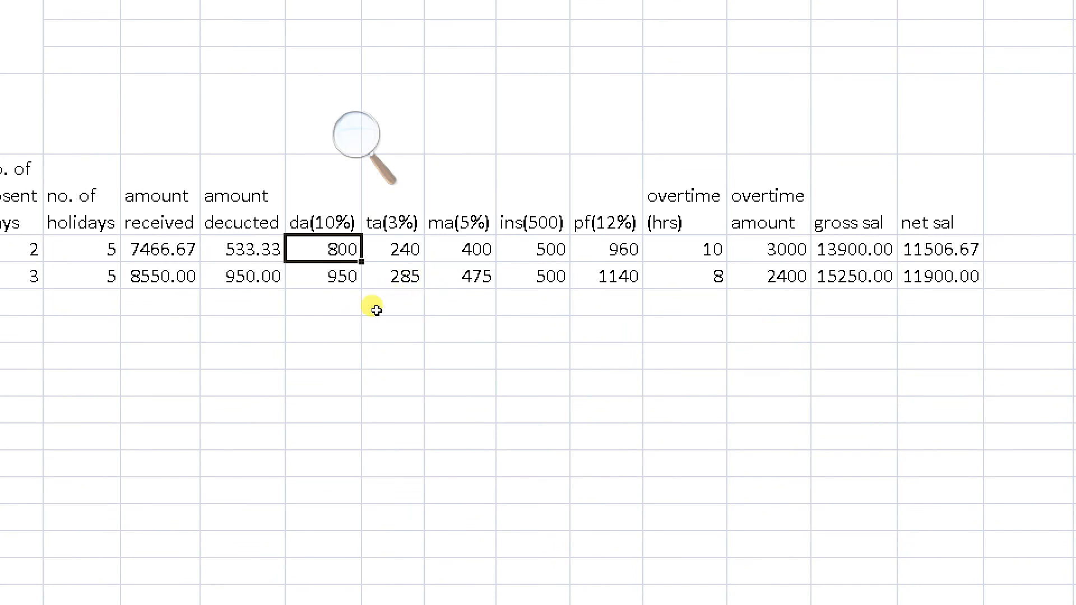
key(Left)
key(Right)
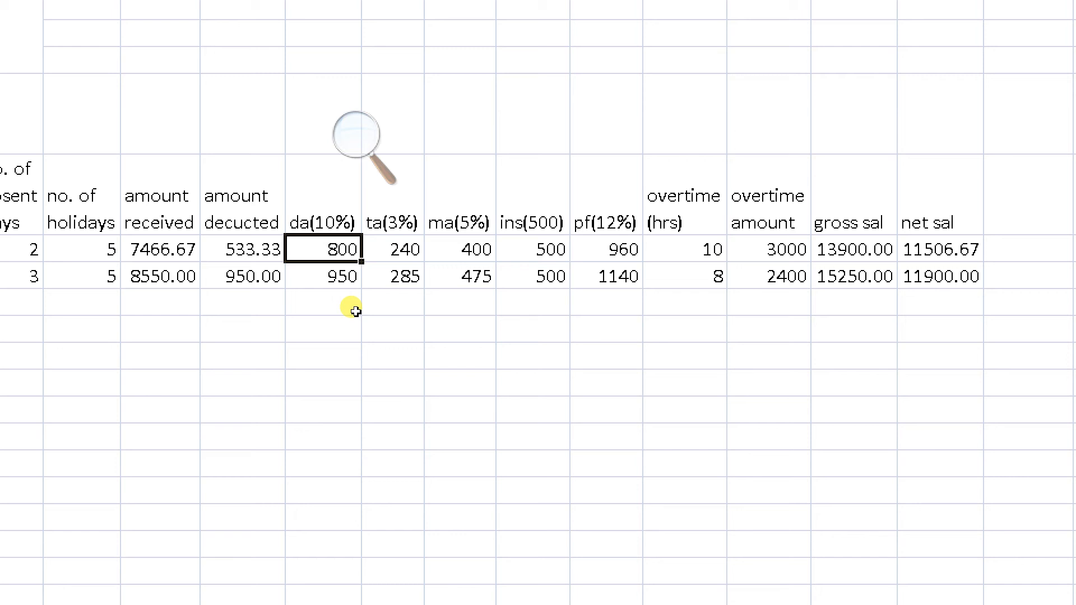
key(Right)
key(Left)
key(F2)
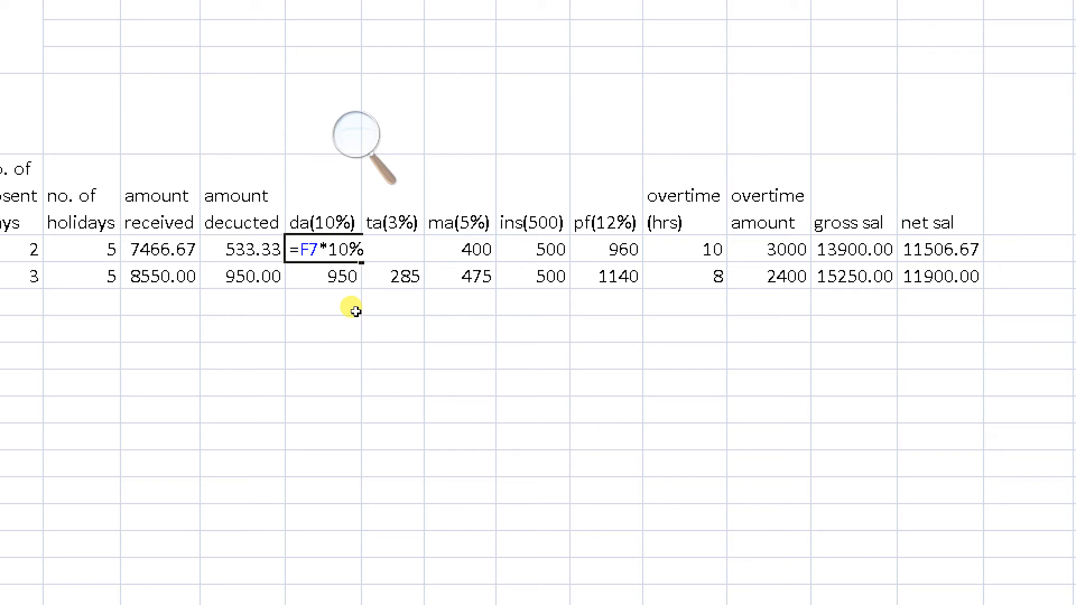
key(Return)
- Examine the first employee's ta(3%) formula in N7
key(Right)
key(Up)
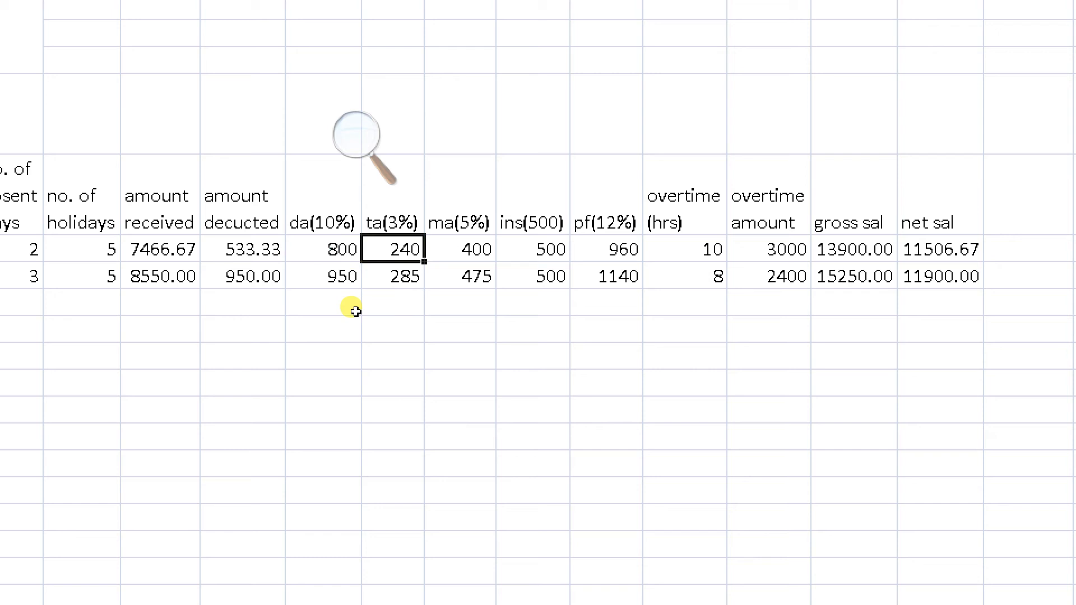
key(F2)
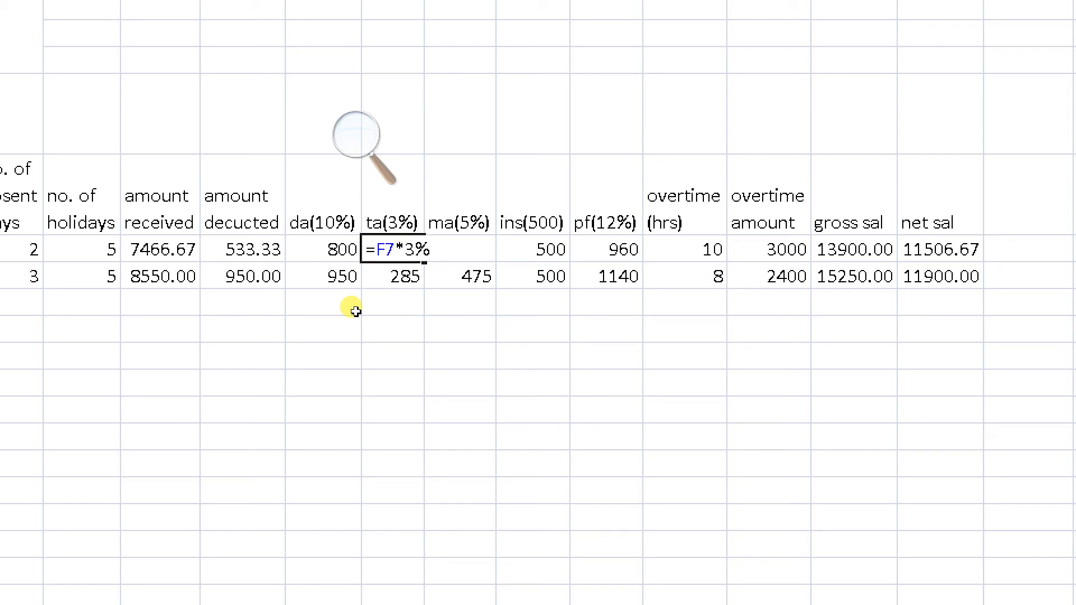
key(Return)
- Look over the first employee's ma, ins and pf cells, ending on the overtime hours cell
key(Up)
key(Right)
key(Right)
key(Right)
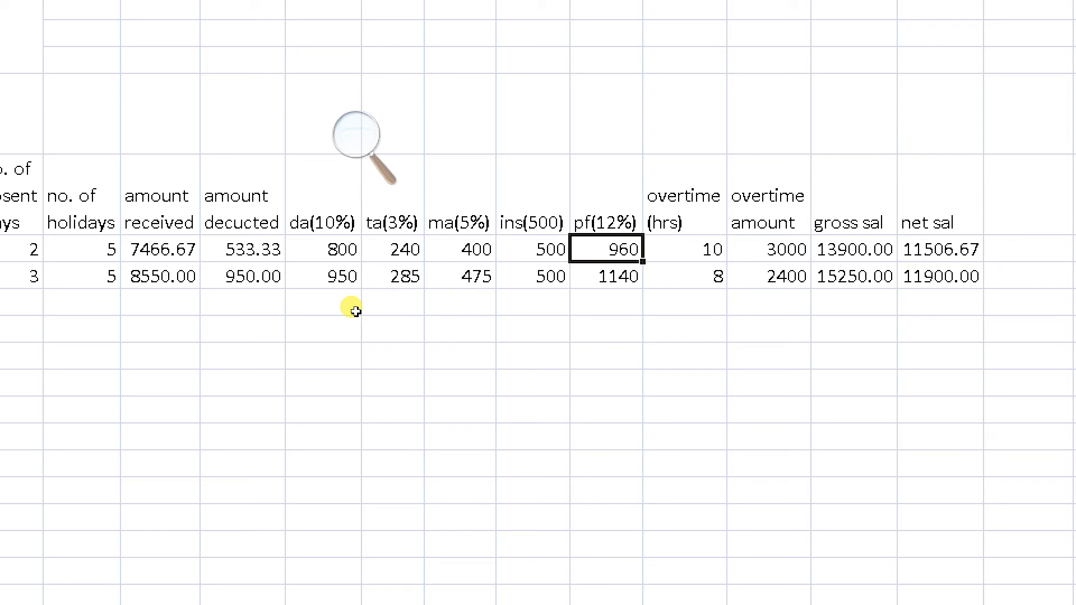
key(Right)
key(Left)
key(Right)
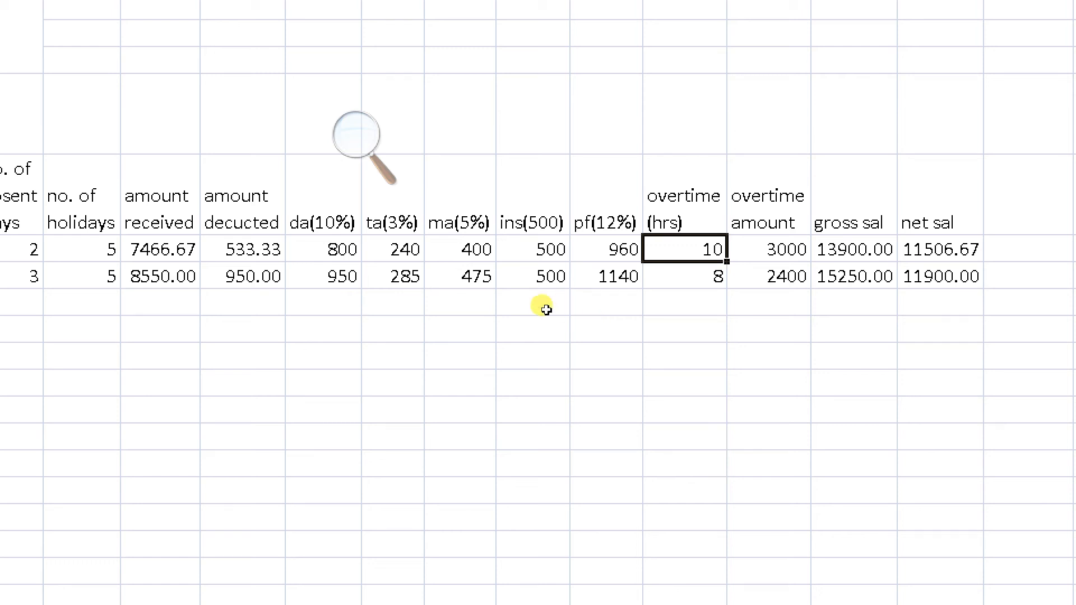
- Examine the first employee's overtime amount formula in S7
key(Right)
key(F2)
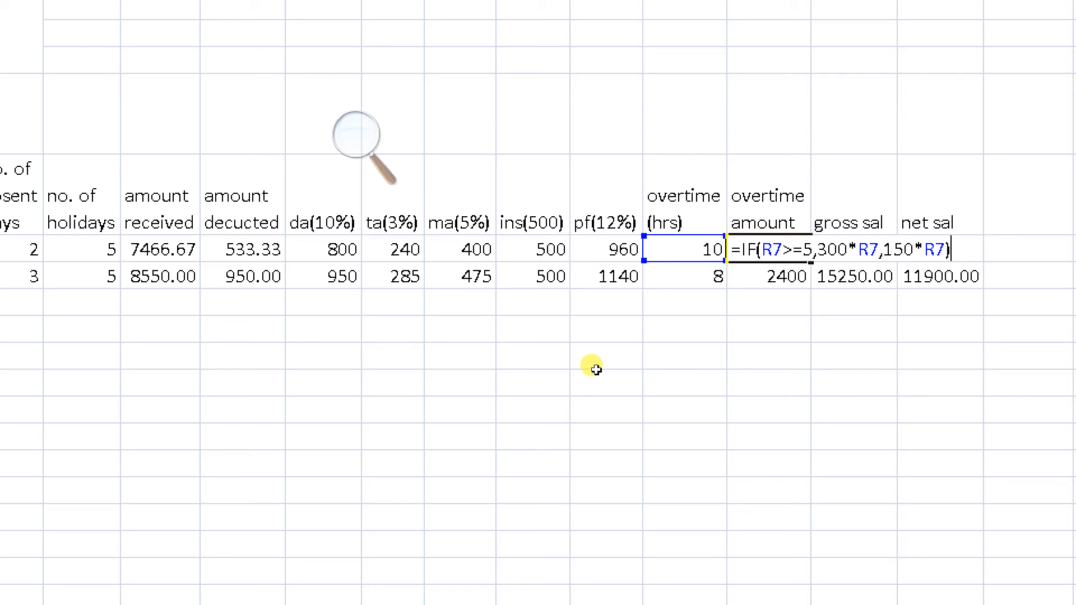
key(Return)
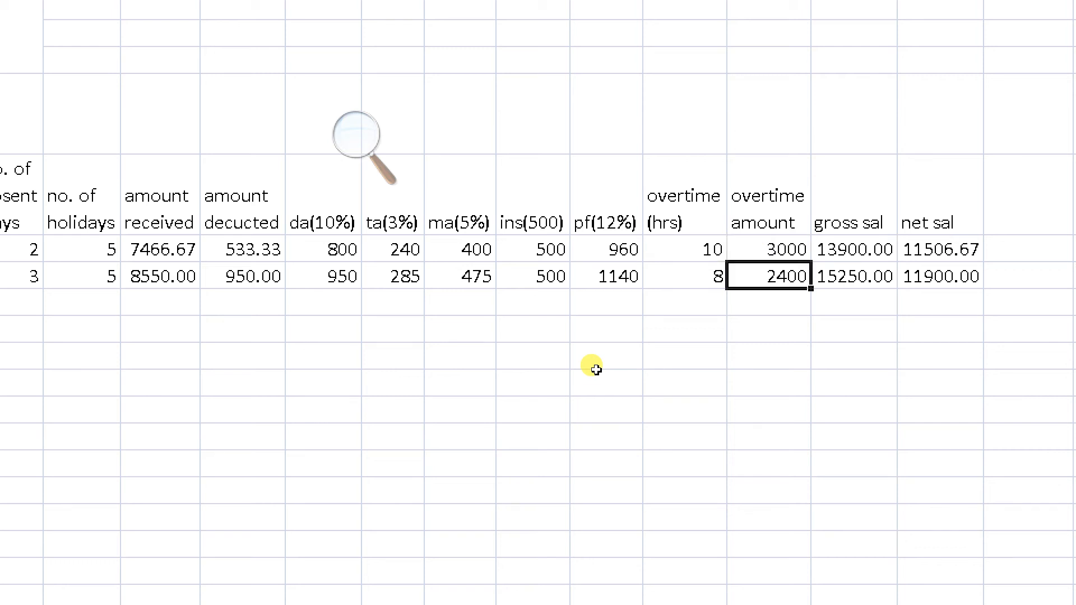
key(Up)
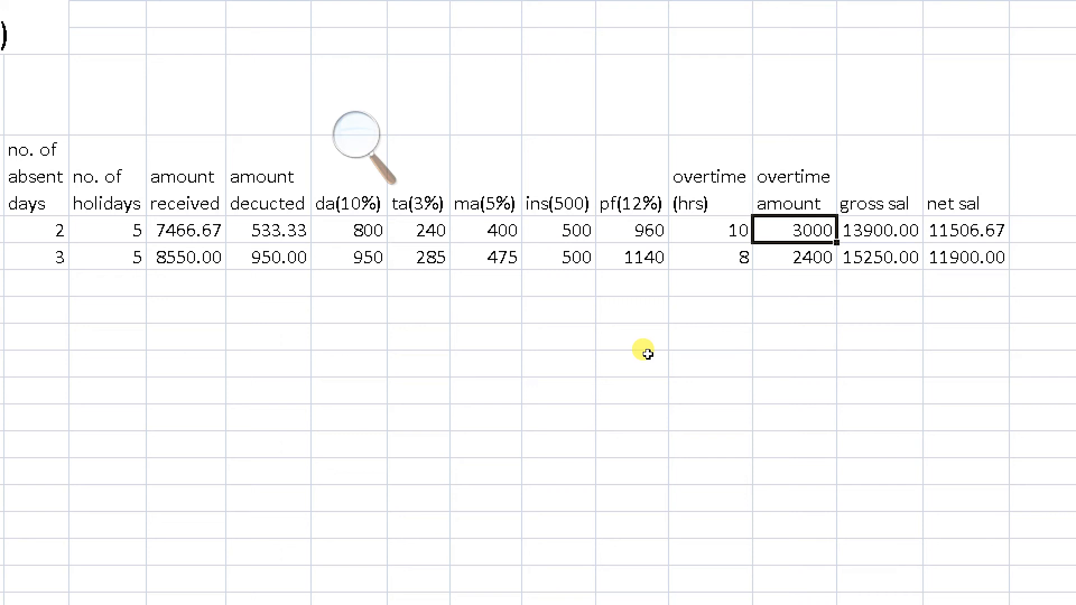
- Examine the first employee's gross sal formula in T7
key(Right)
key(F2)
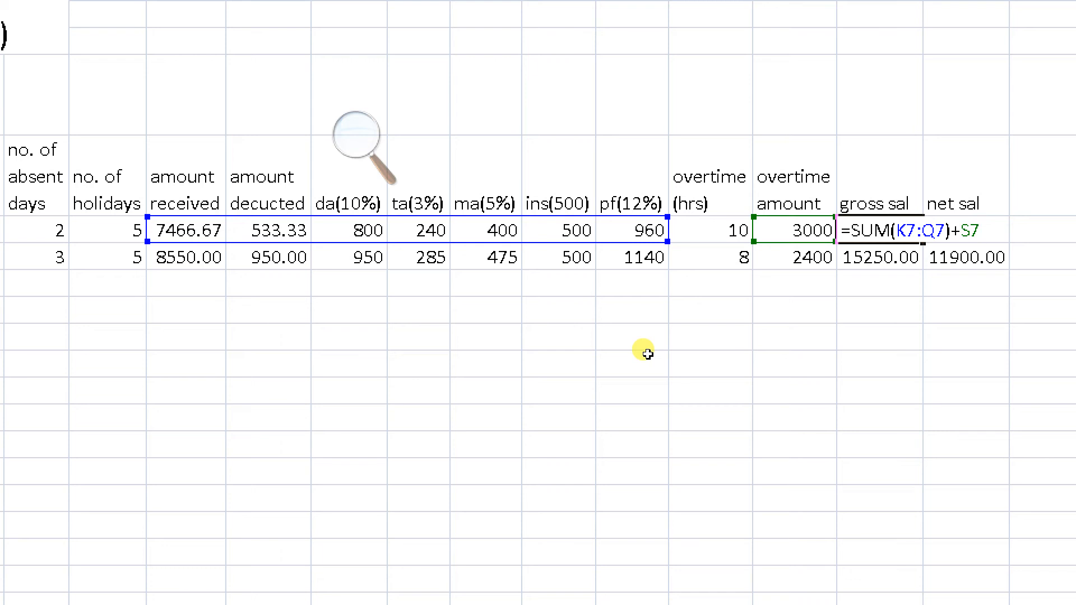
key(Return)
key(Up)
- Examine the first employee's net sal formula in U7
key(Right)
key(F2)
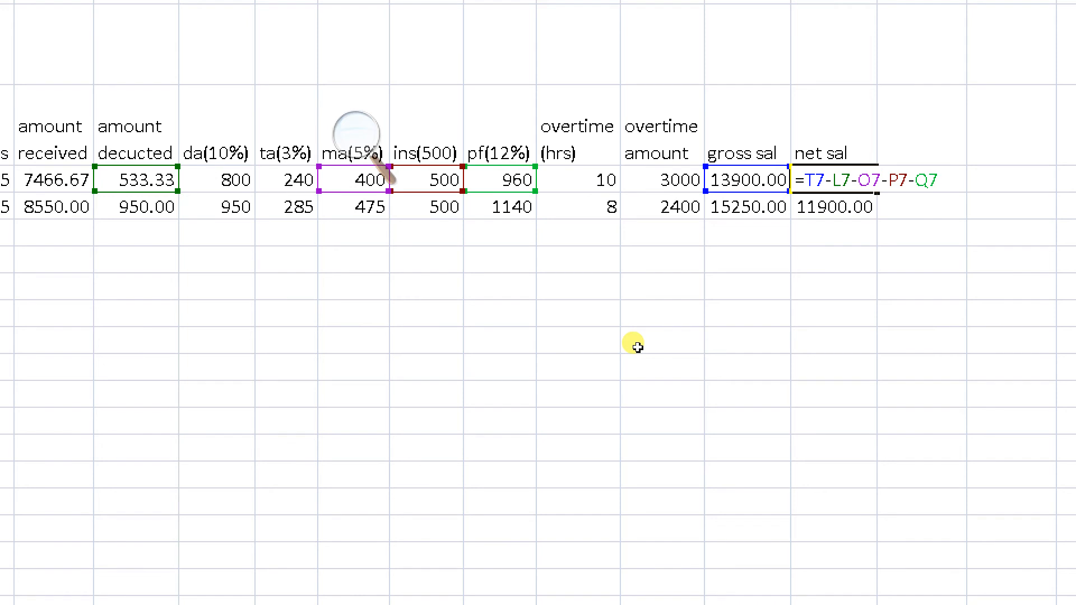
key(Return)
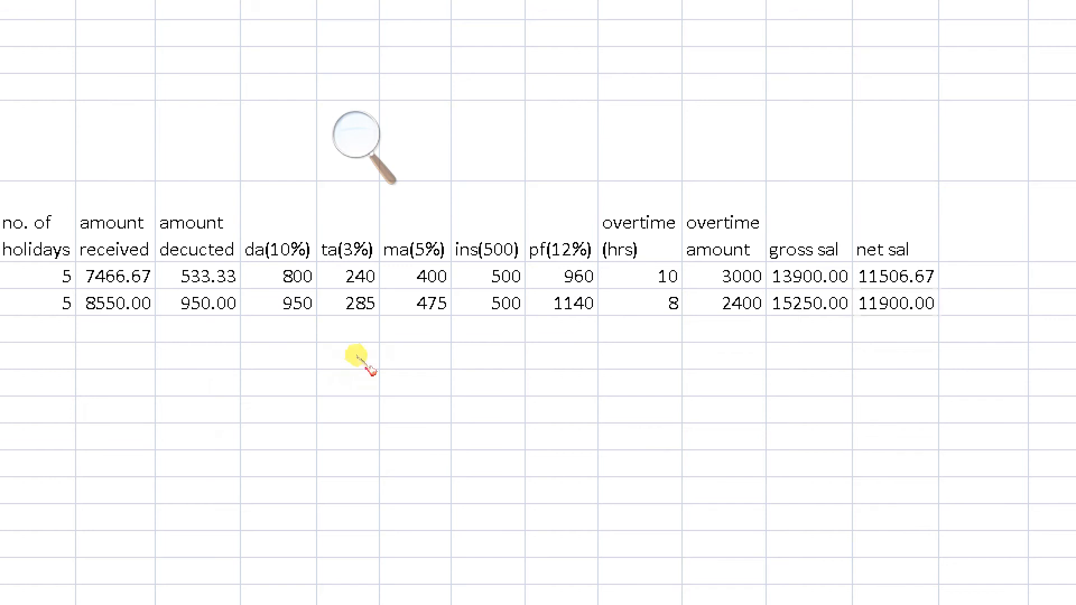
- Switch to the Google Meet window, admit the waiting participant, and return to the Excel workbook
key(alt+Tab)
key(alt+Tab)
key(alt+Tab)
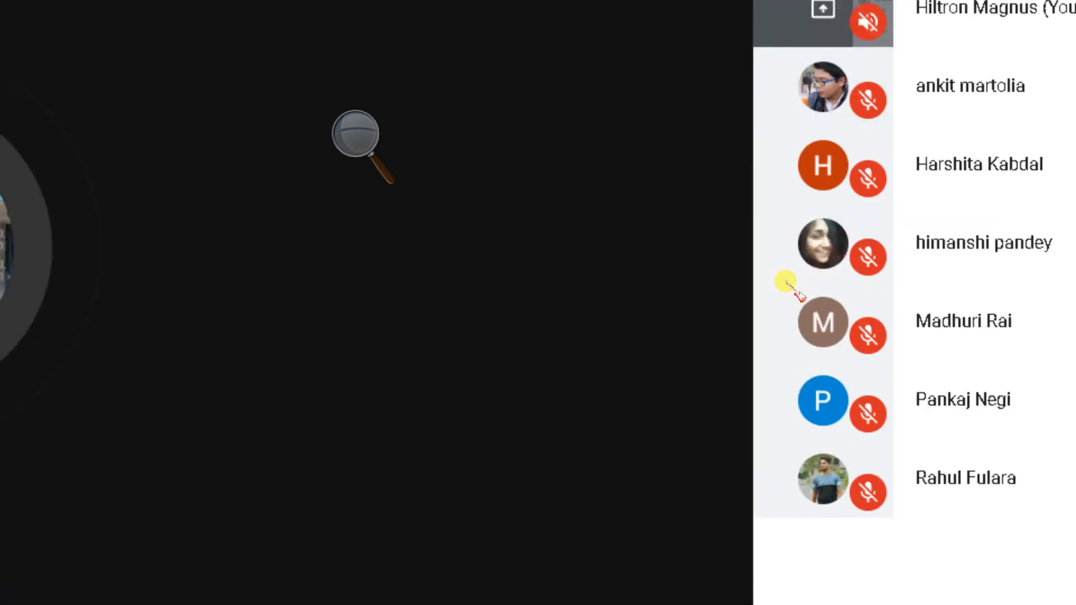
key(alt+Tab)
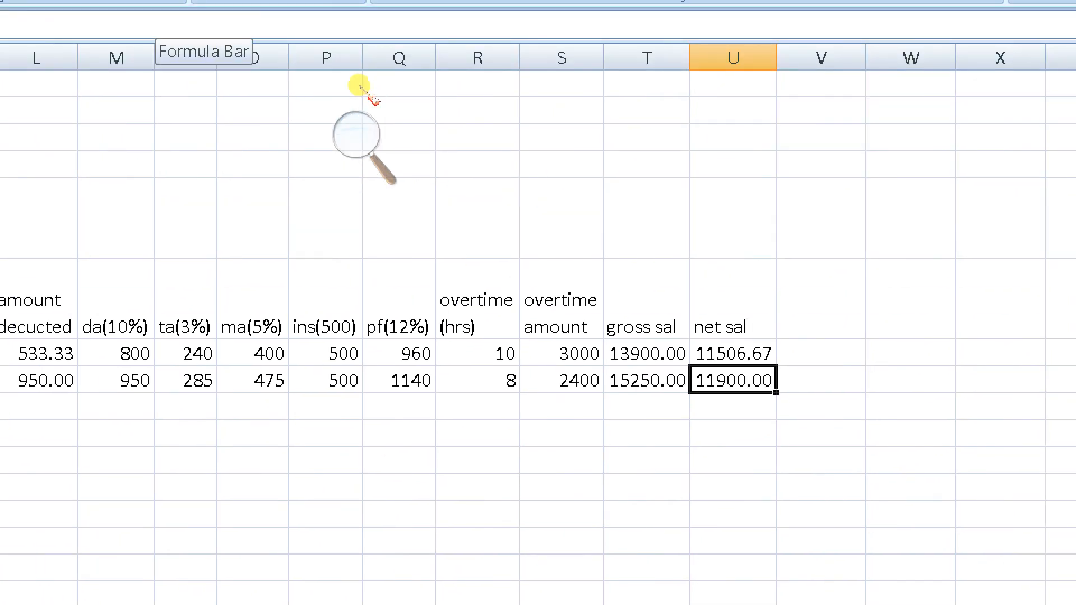
key(alt+Tab)
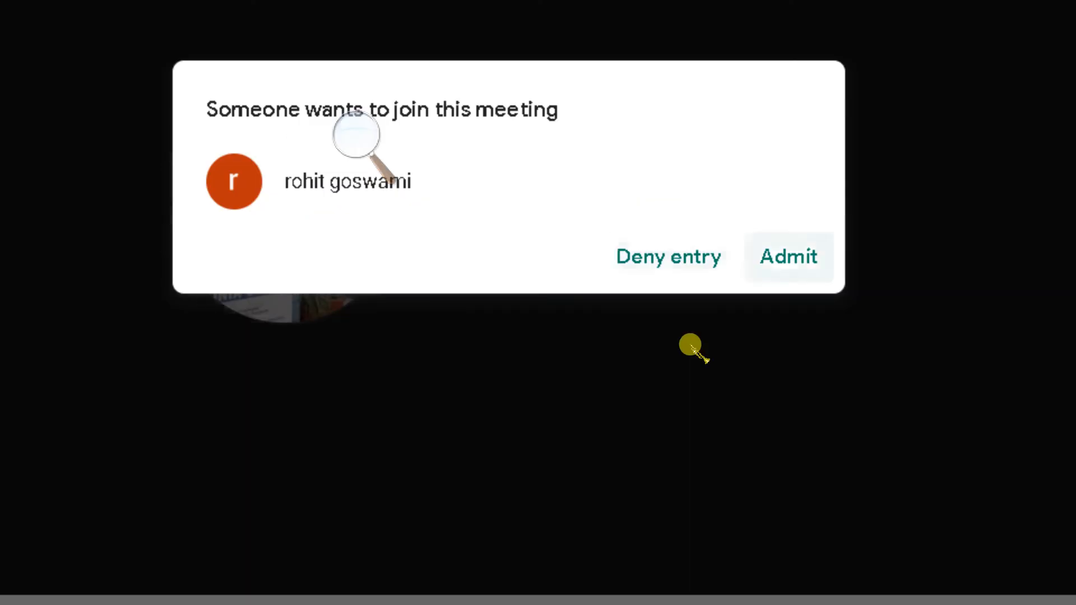
key(Return)
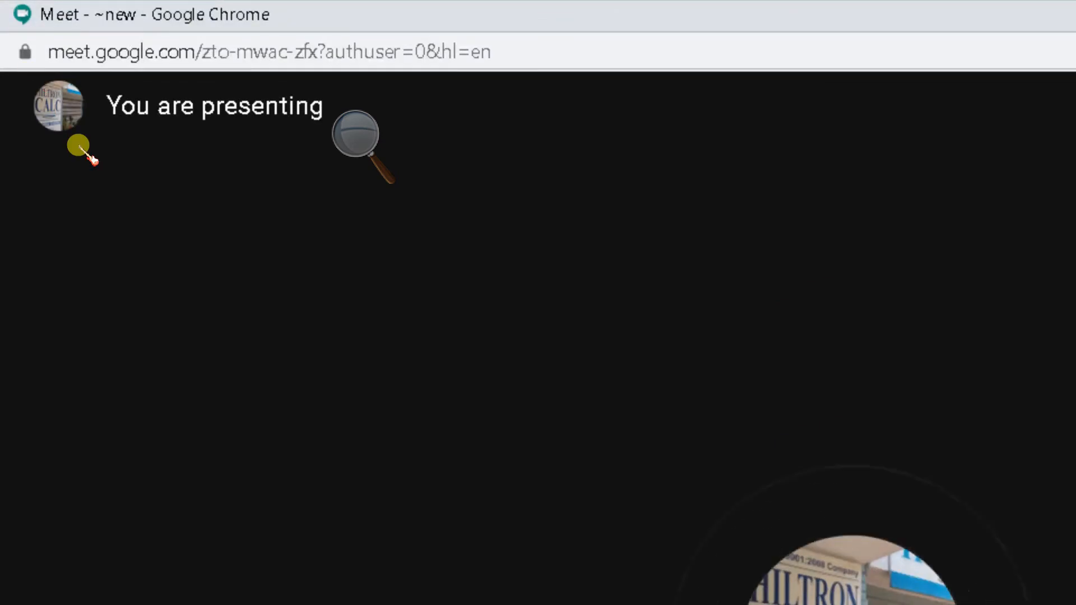
key(alt+Tab)
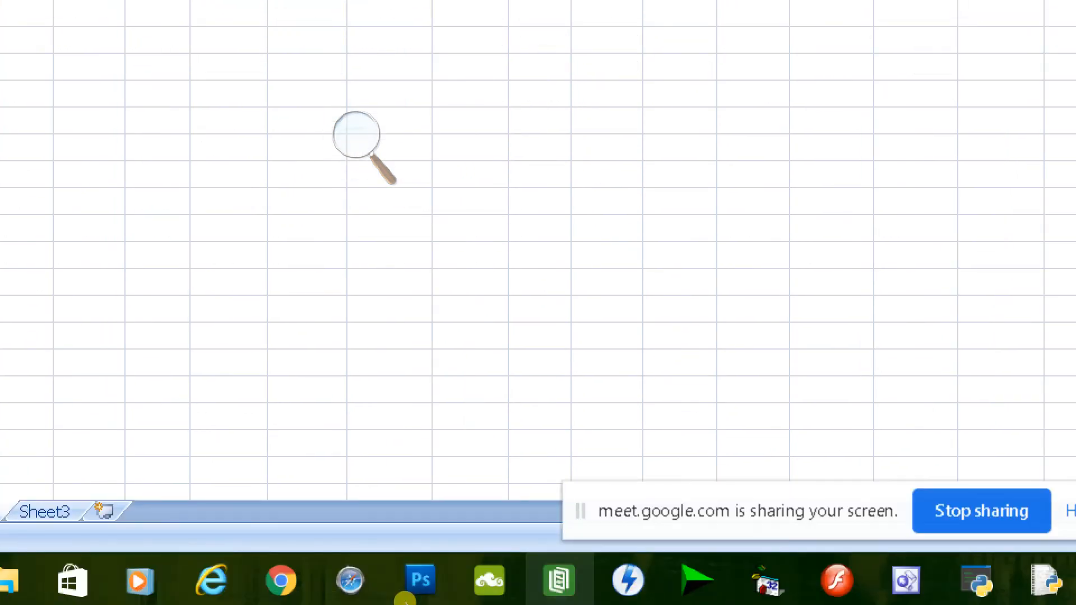
- Open the blank Sheet3 and go to cell B3
click(71, 530)
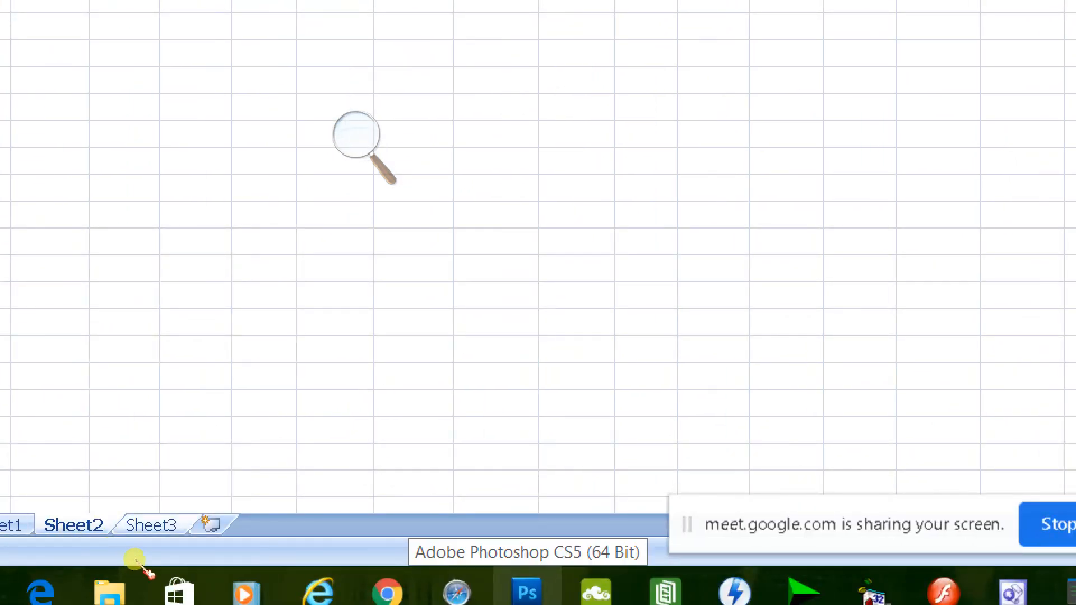
click(39, 512)
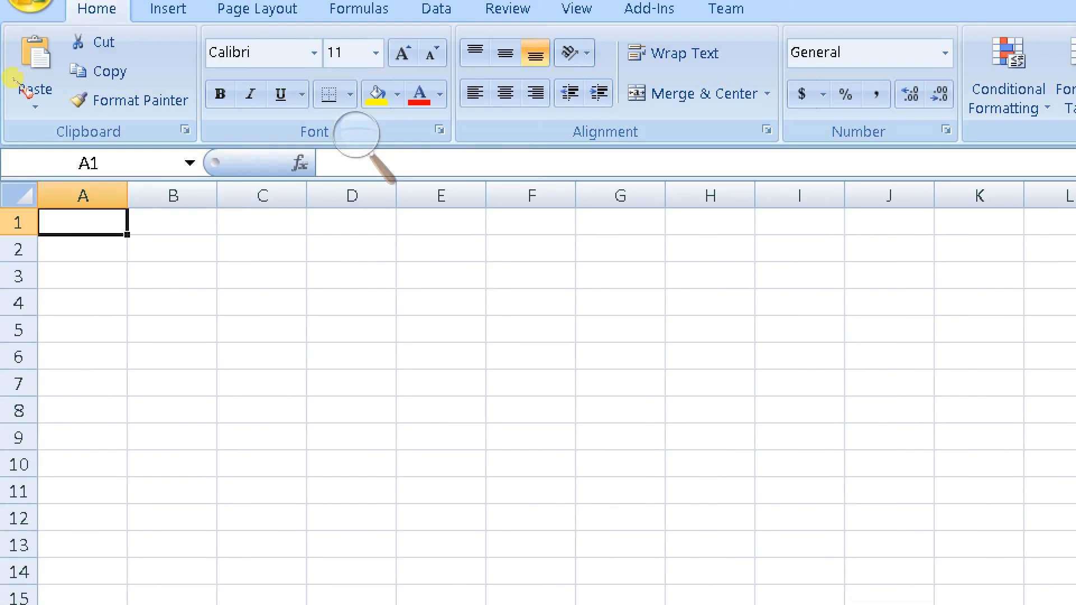
click(68, 162)
text(B3)
key(Return)
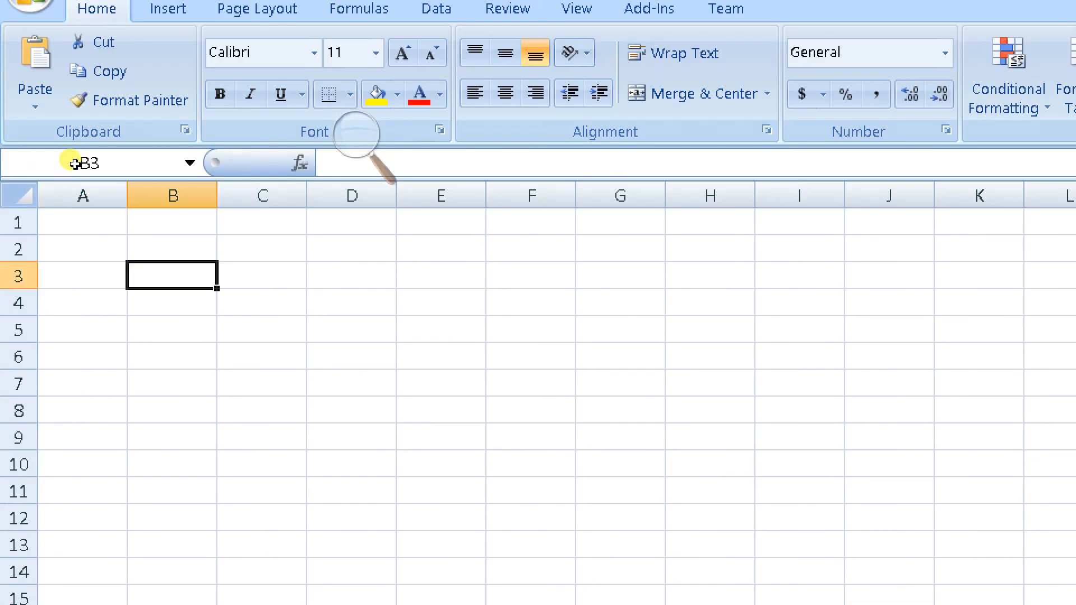
text(emi)
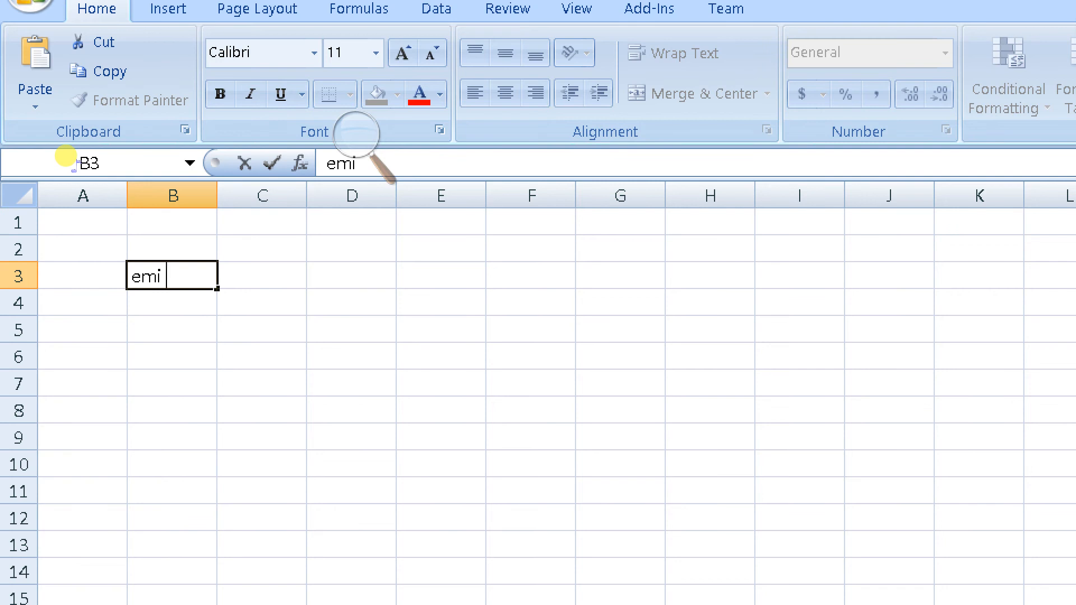
key(Return)
key(Up)
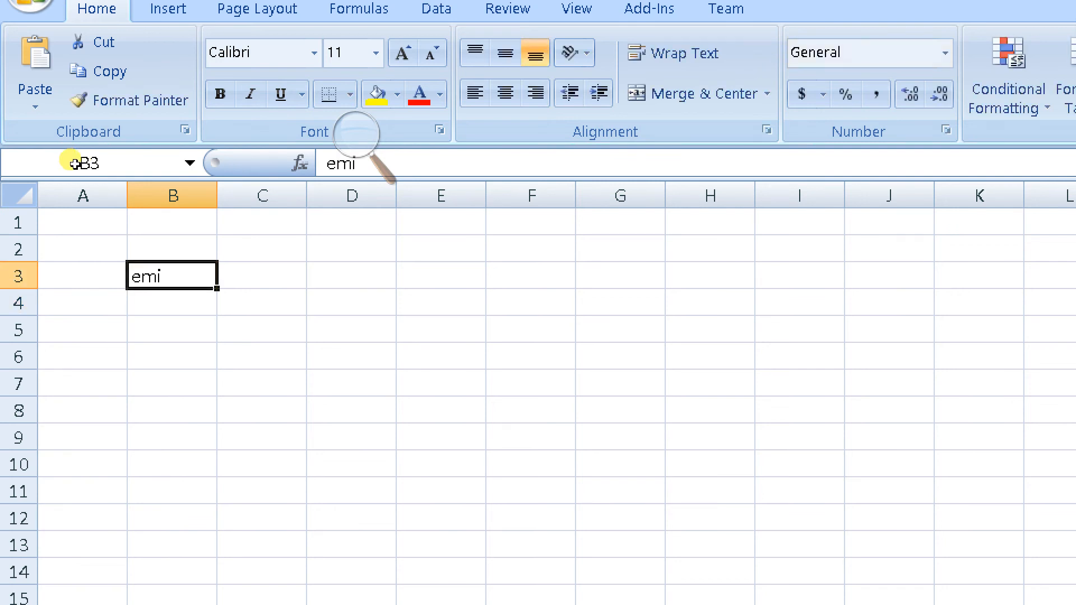
- Replace the label in B3 with amount
key(BackSpace)
text(amount)
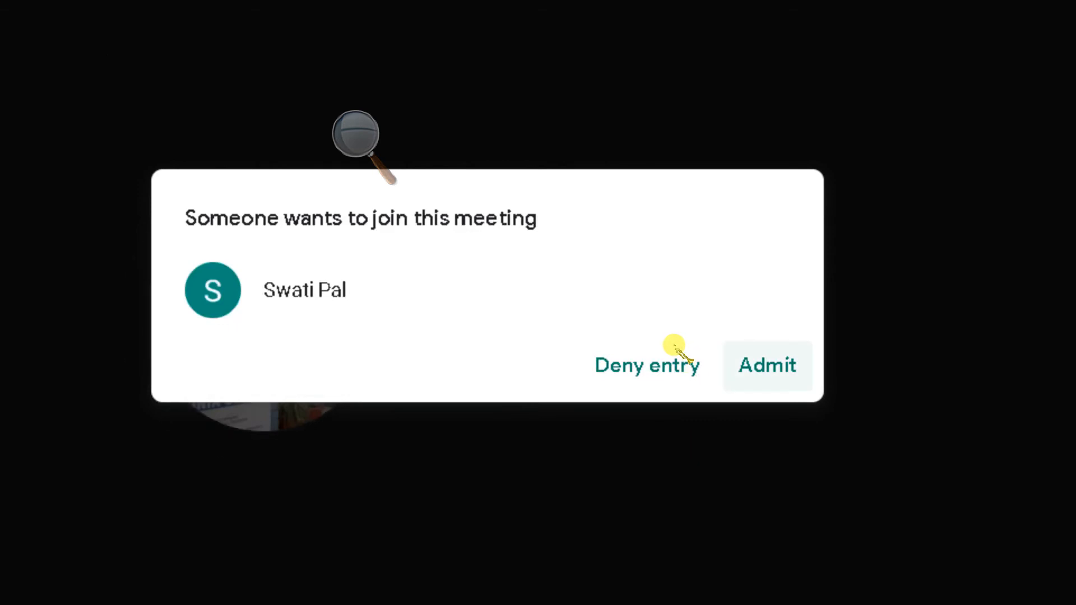
- Admit the waiting participant to the Google Meet call, then set the Magnifier to 100% and back to 200%
click(675, 348)
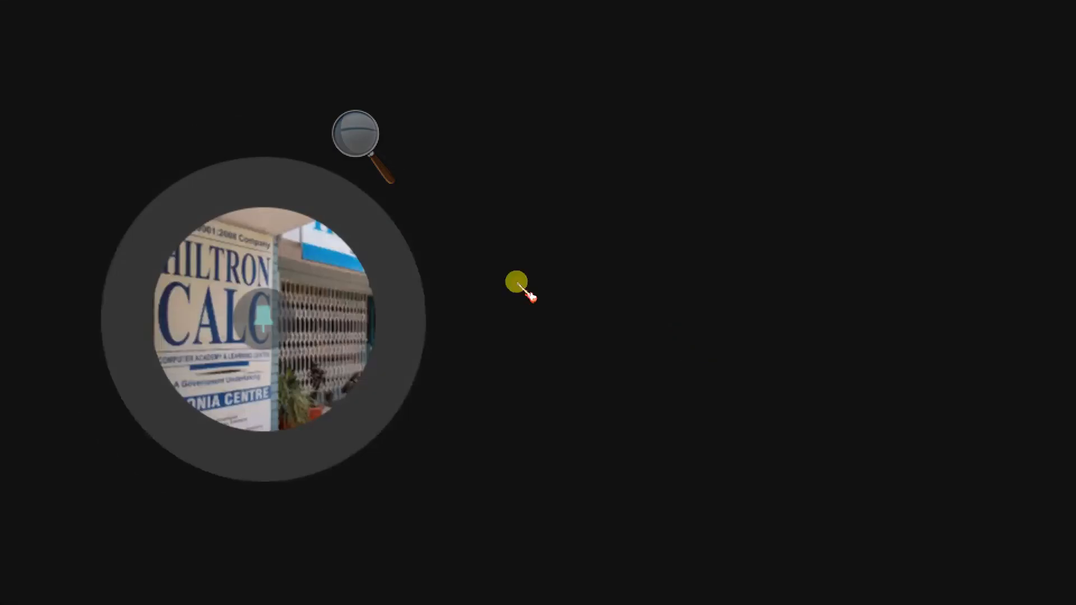
click(359, 136)
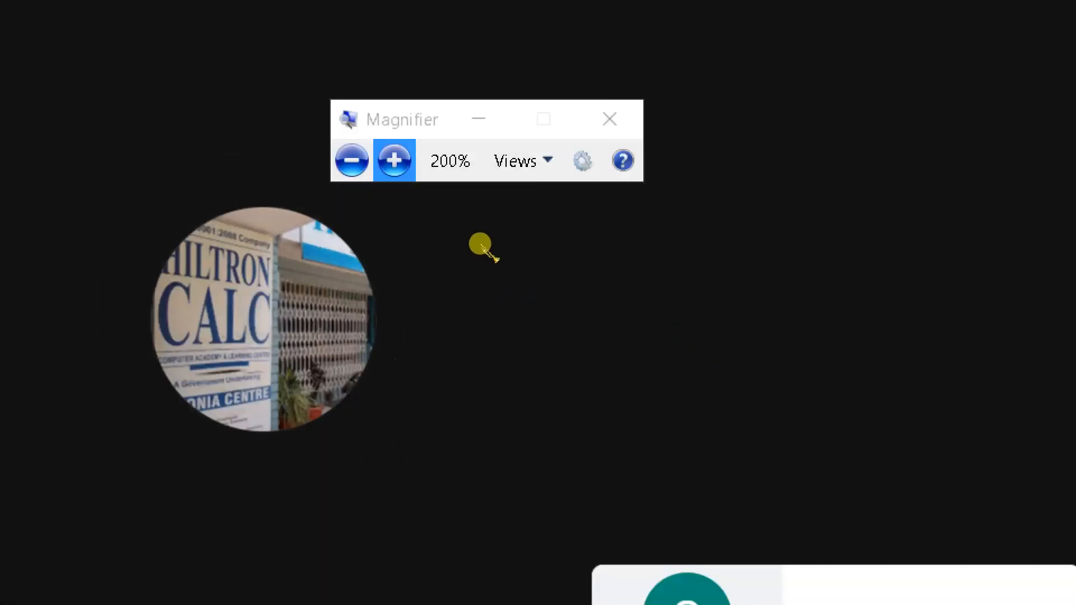
click(356, 161)
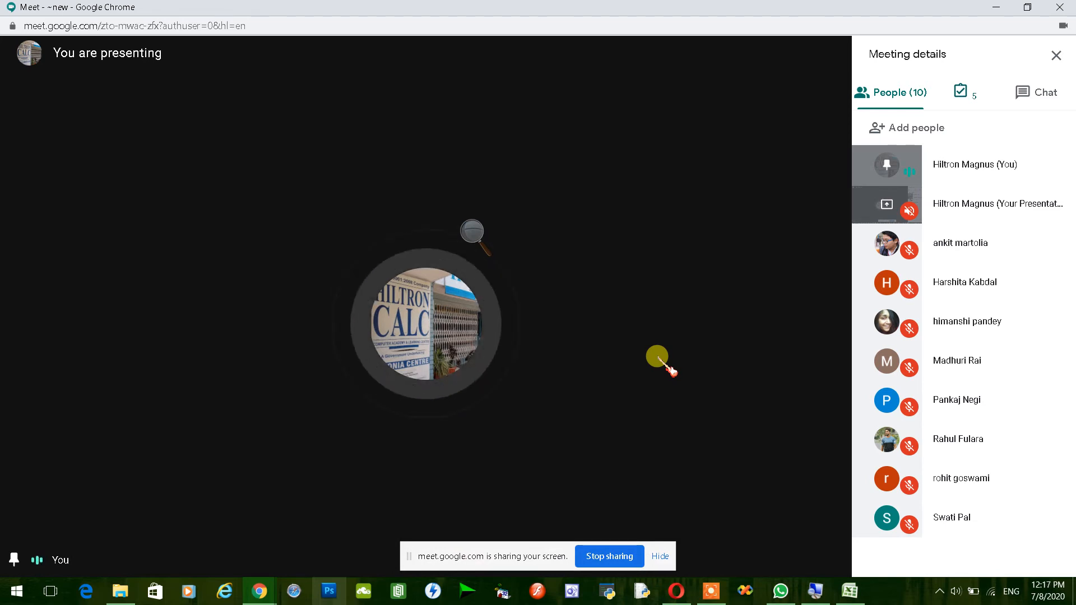
click(473, 232)
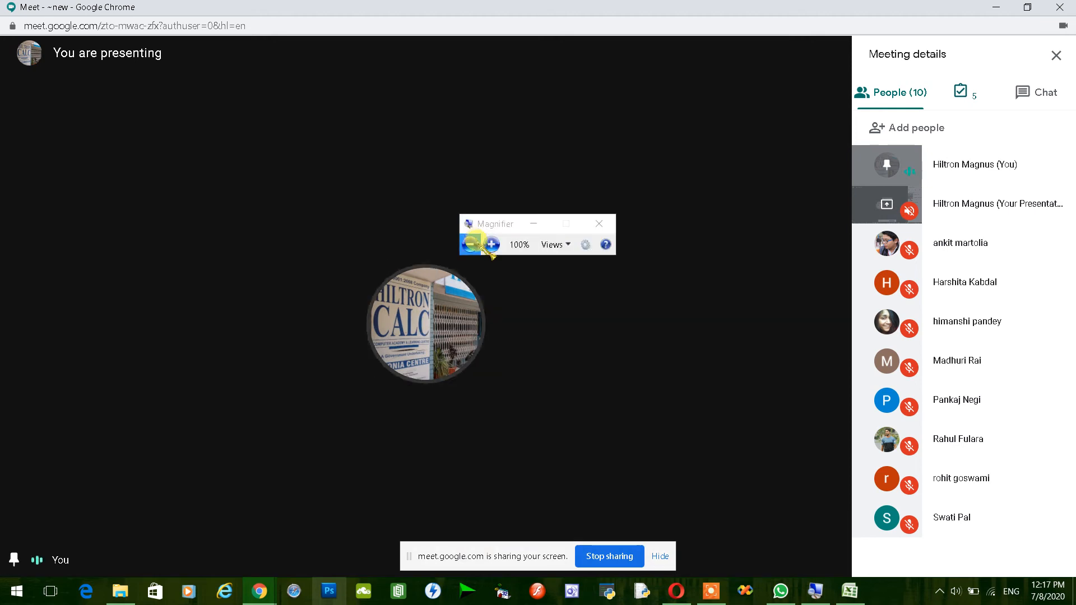
click(491, 242)
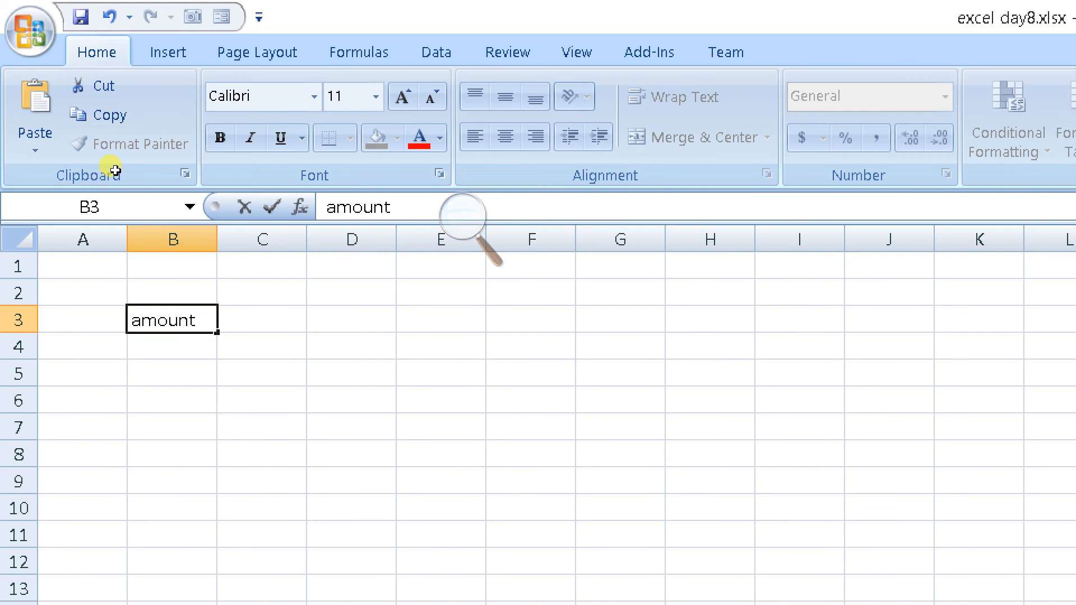
- Enter 75000 as the amount in C3, and add a rate label in B4 with 5.6% in C4
key(Tab)
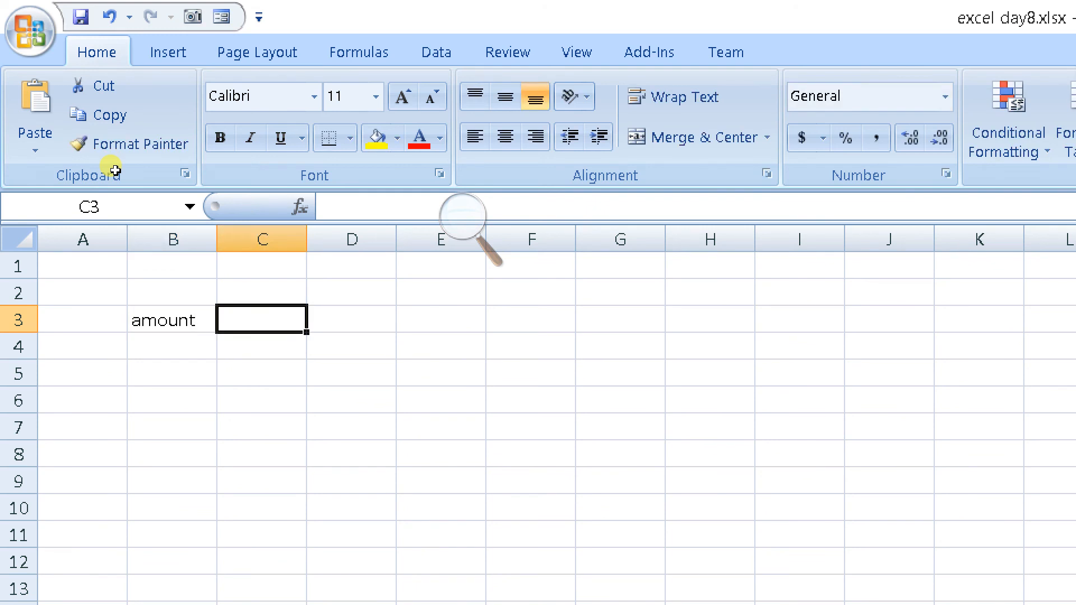
text(75000)
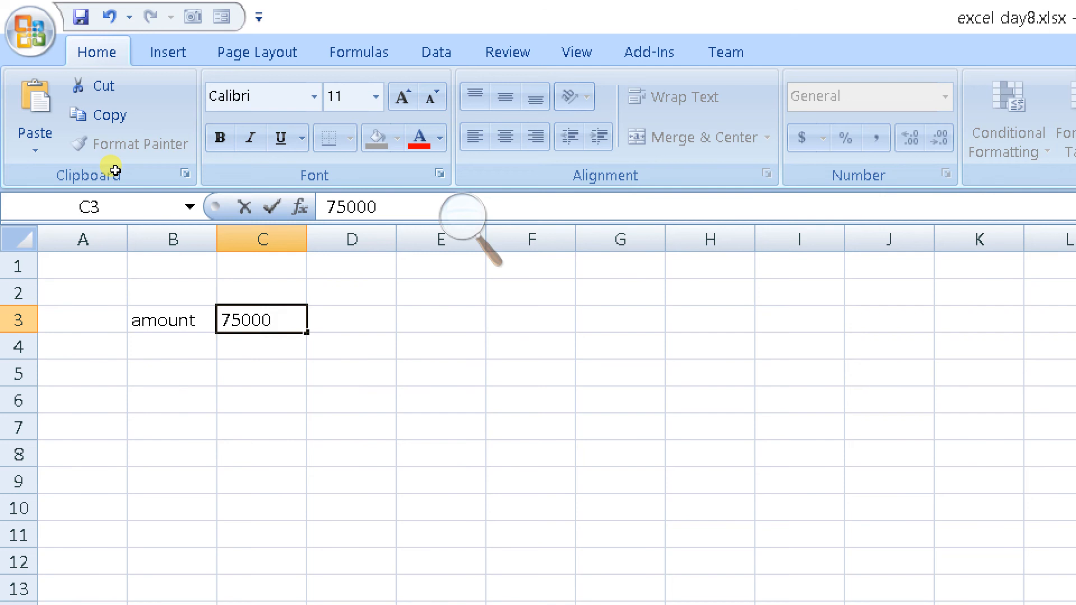
key(Return)
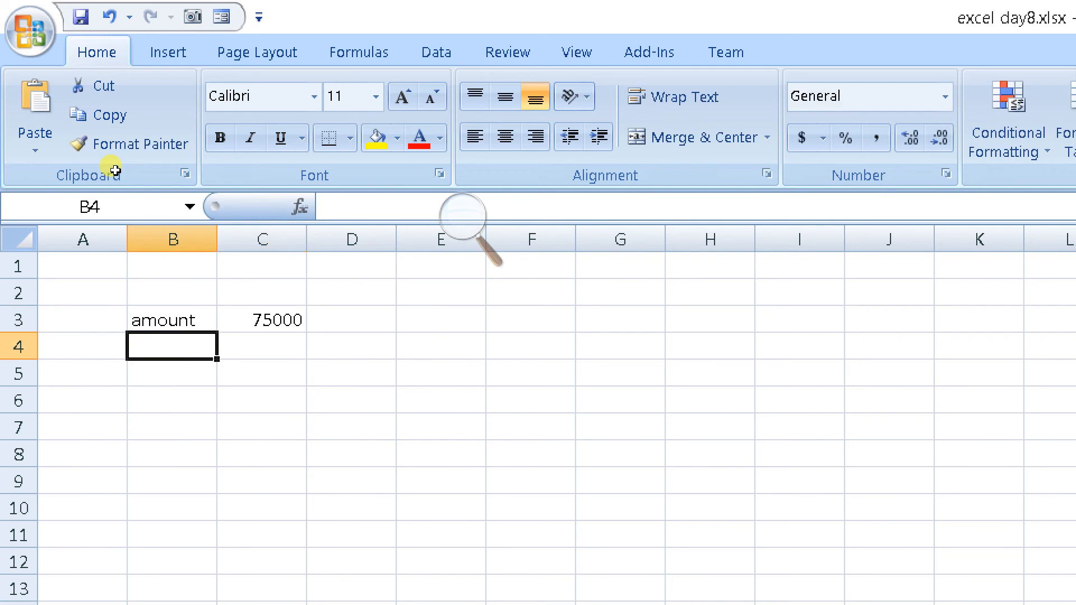
text(rate)
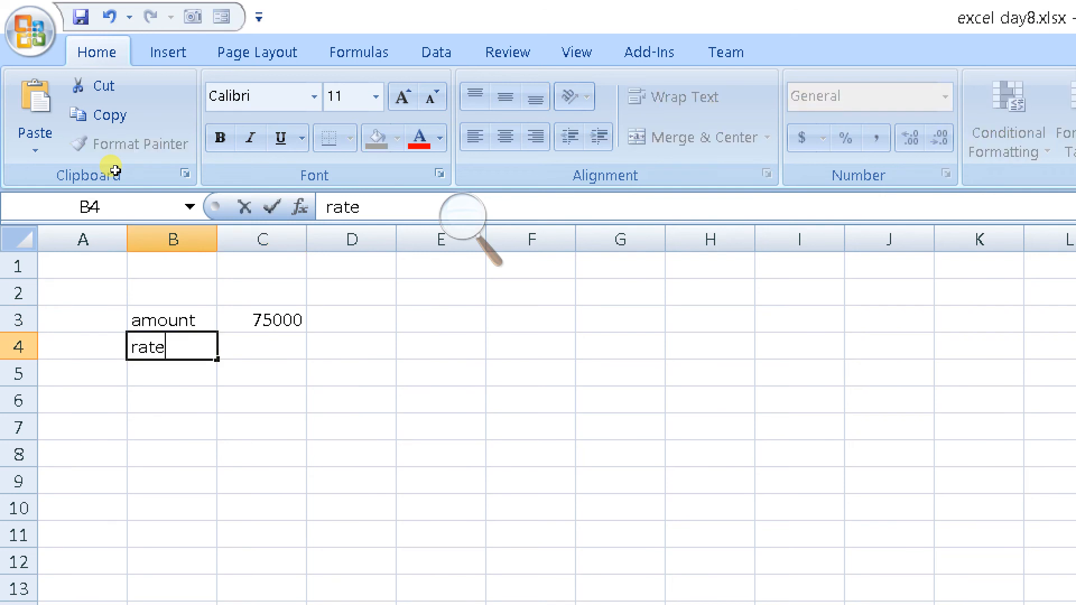
key(Tab)
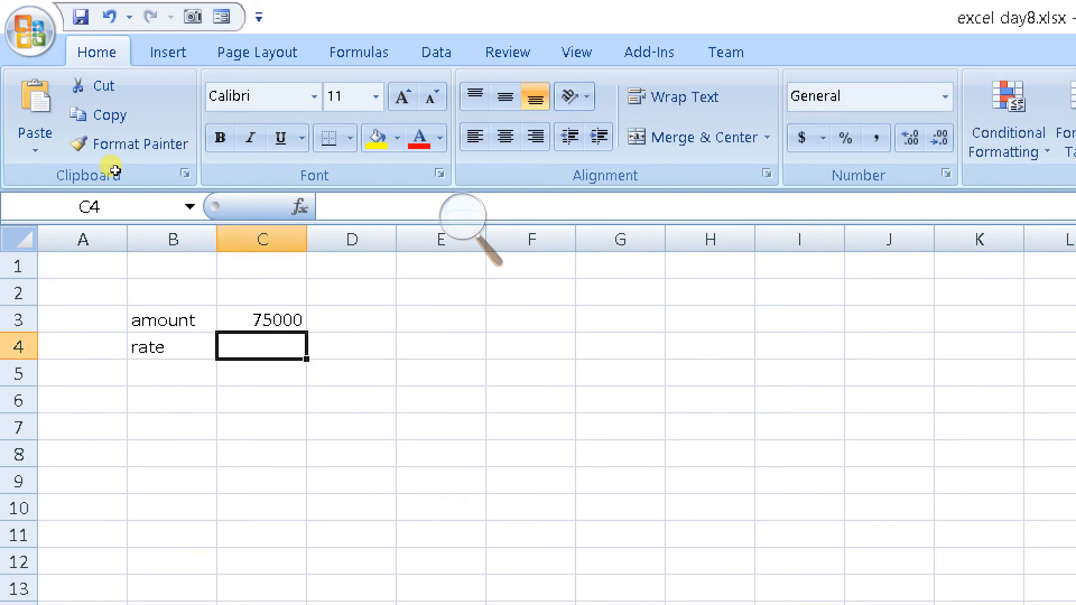
text(5.6%)
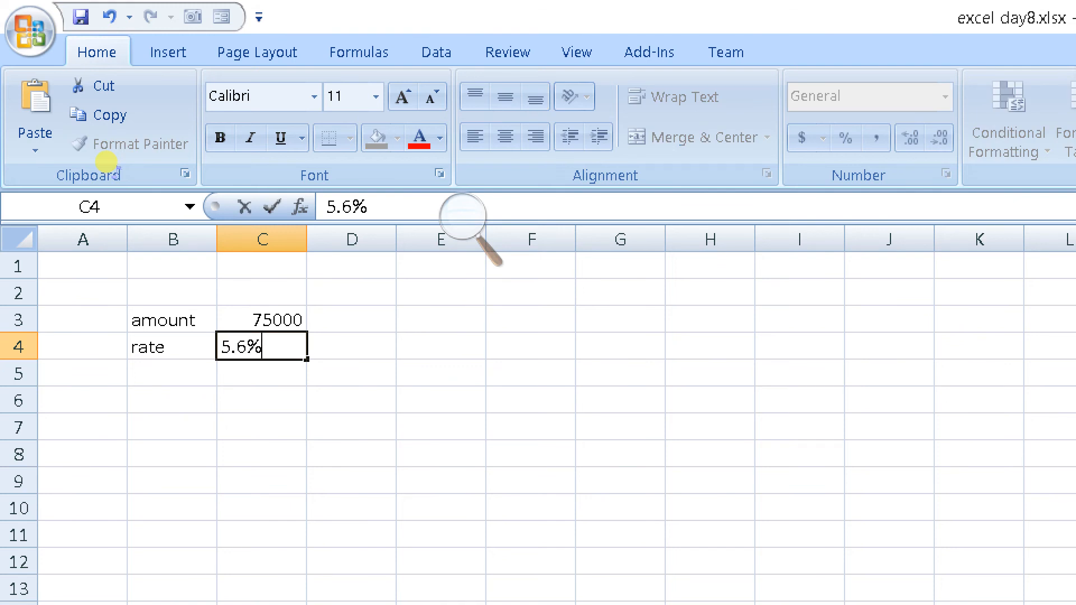
key(Return)
- Add the label time(yrs) in B5 with the value 1 in C5
text(time)
key(Tab)
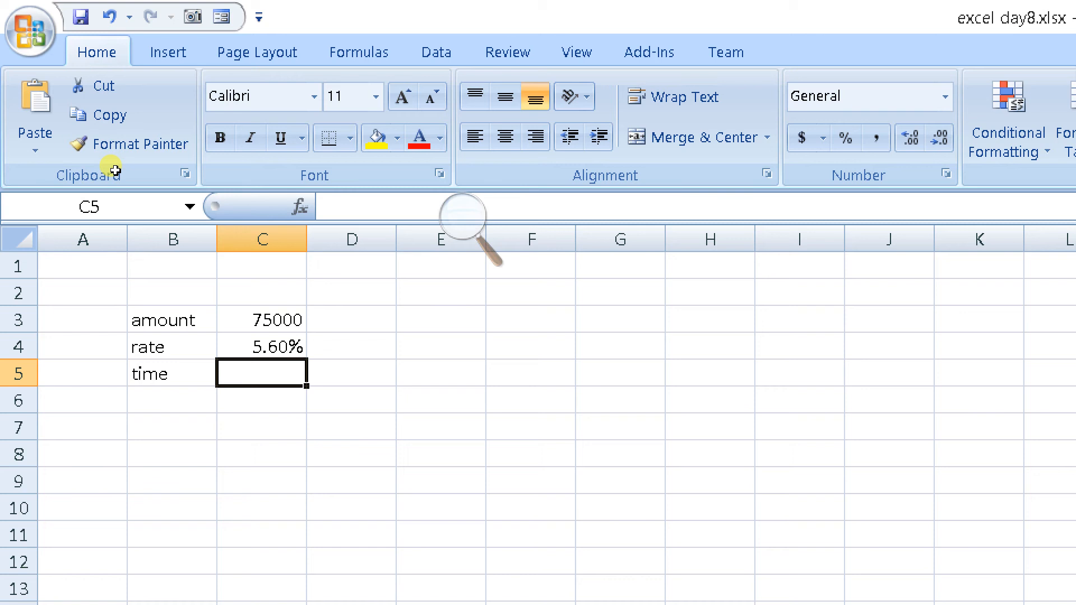
text(1)
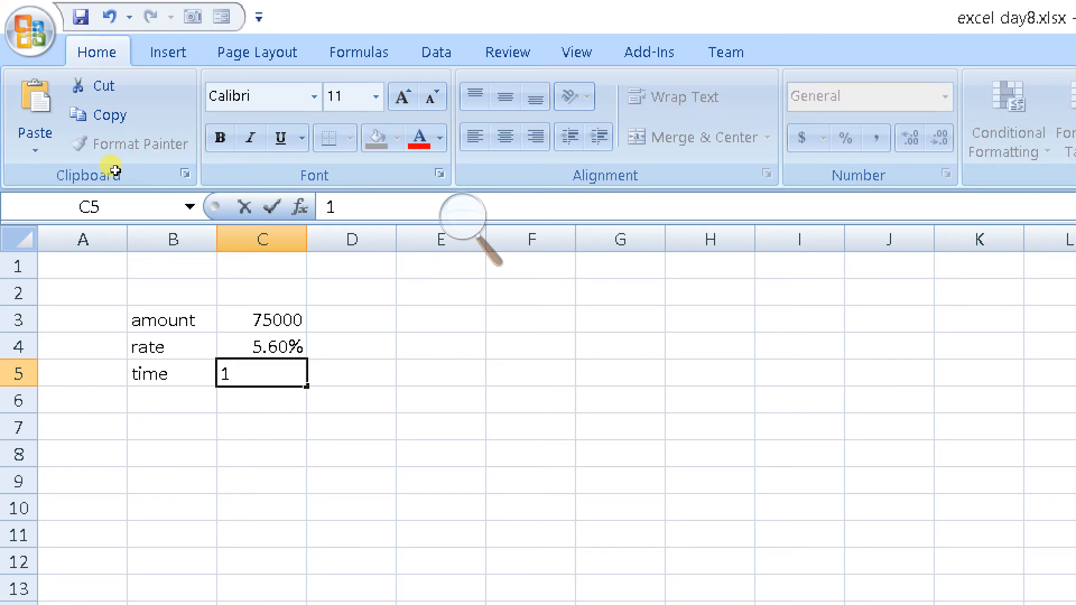
key(Left)
key(F2)
text((yrs))
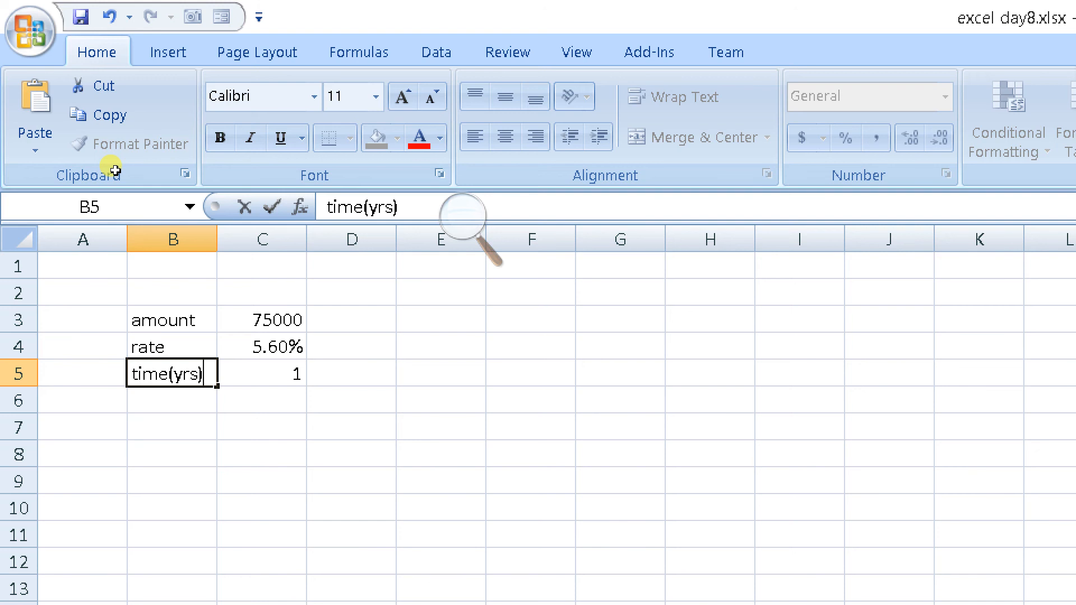
key(Return)
- Add the label emi in B6 and start a PMT formula in C6 with C4/12 as the rate
text(emi)
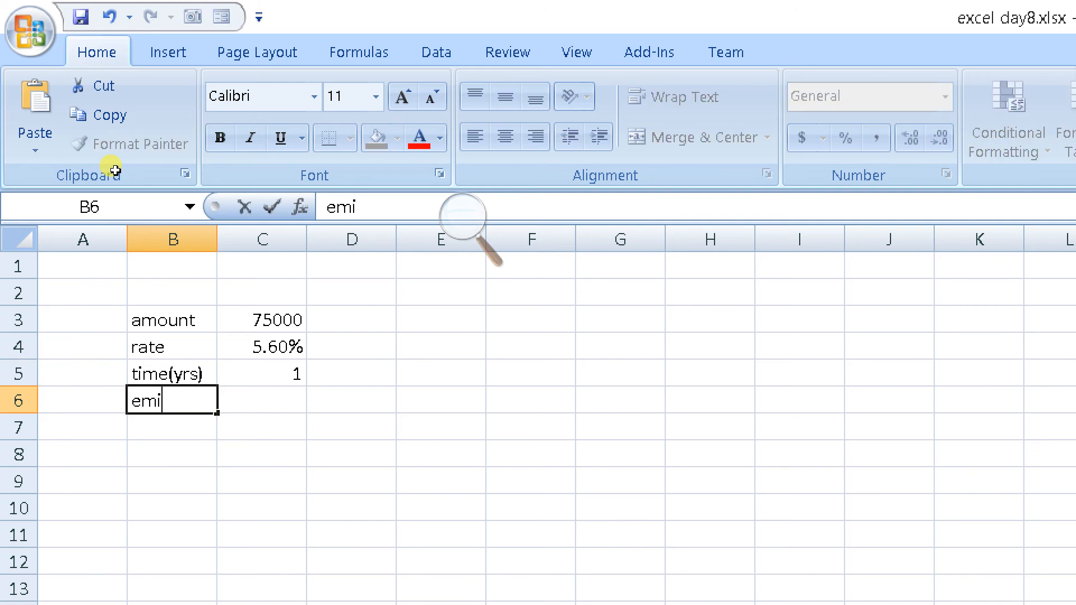
key(Tab)
text(=p)
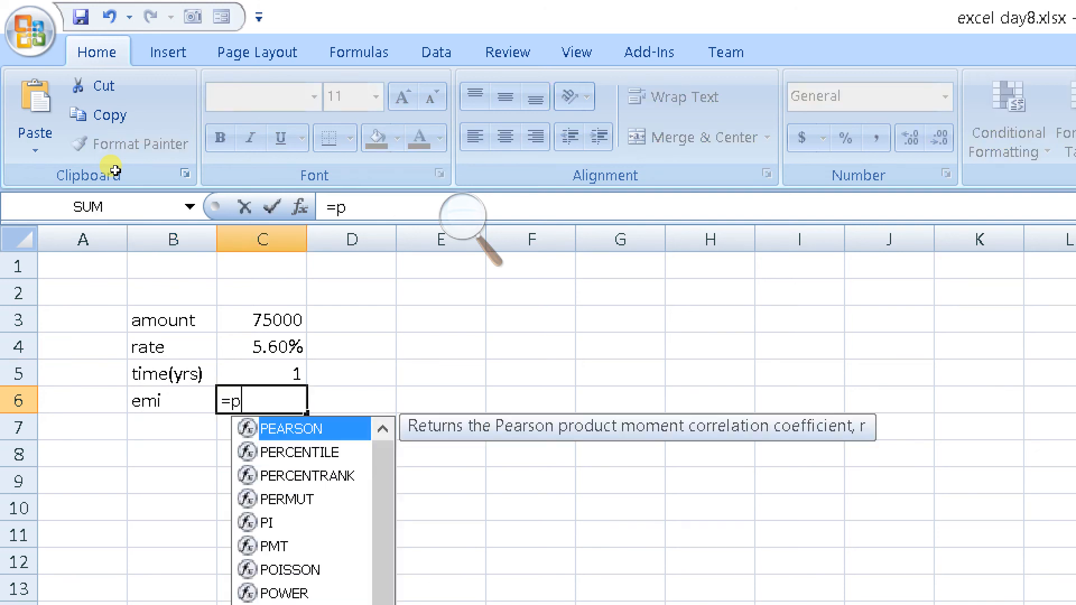
text(m)
key(Tab)
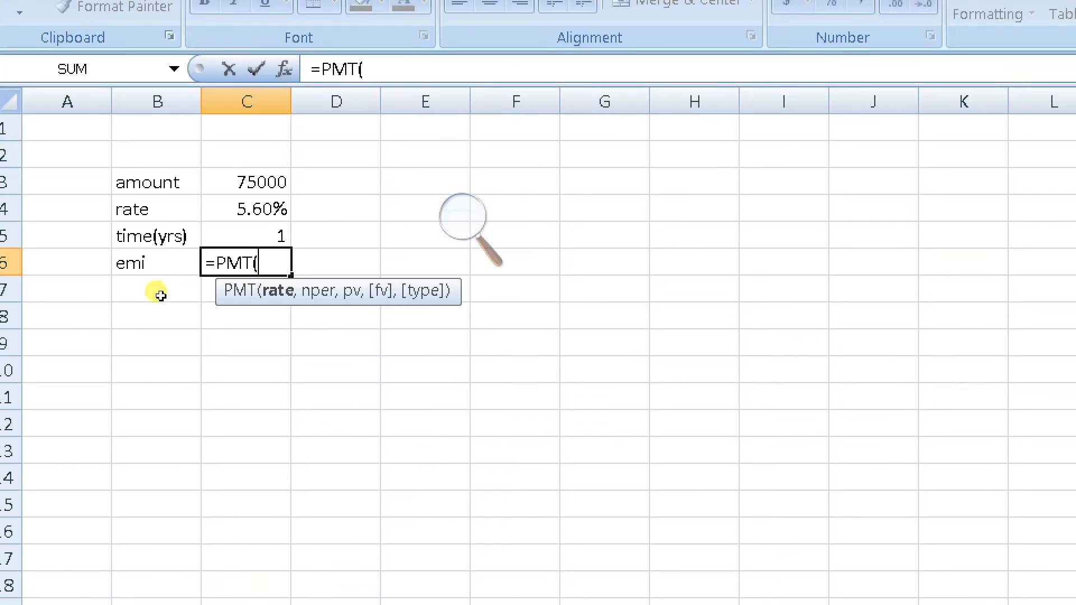
key(Up)
key(Up)
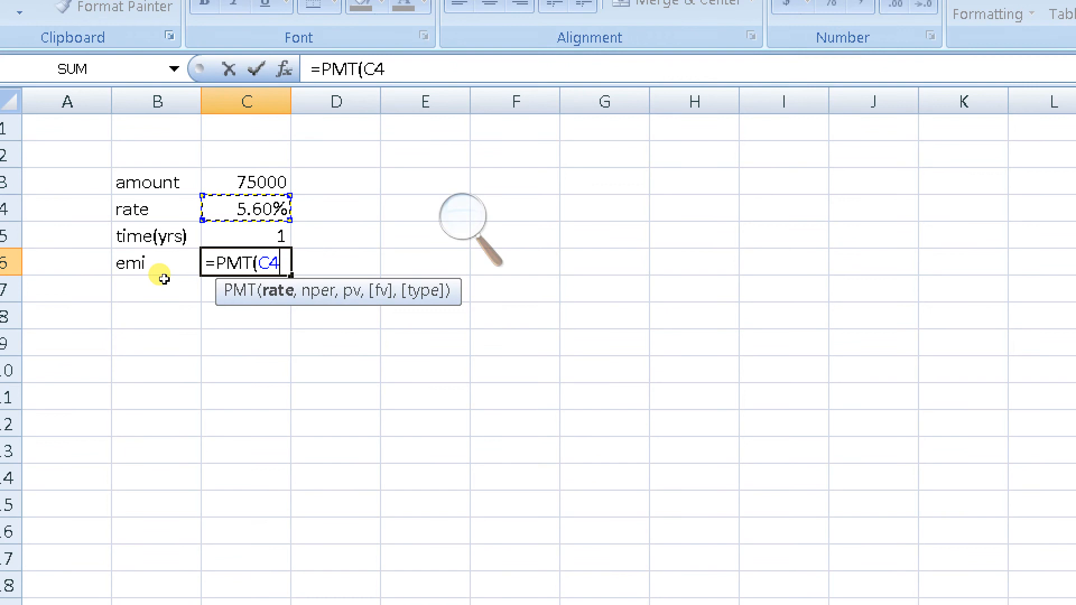
text(/12,)
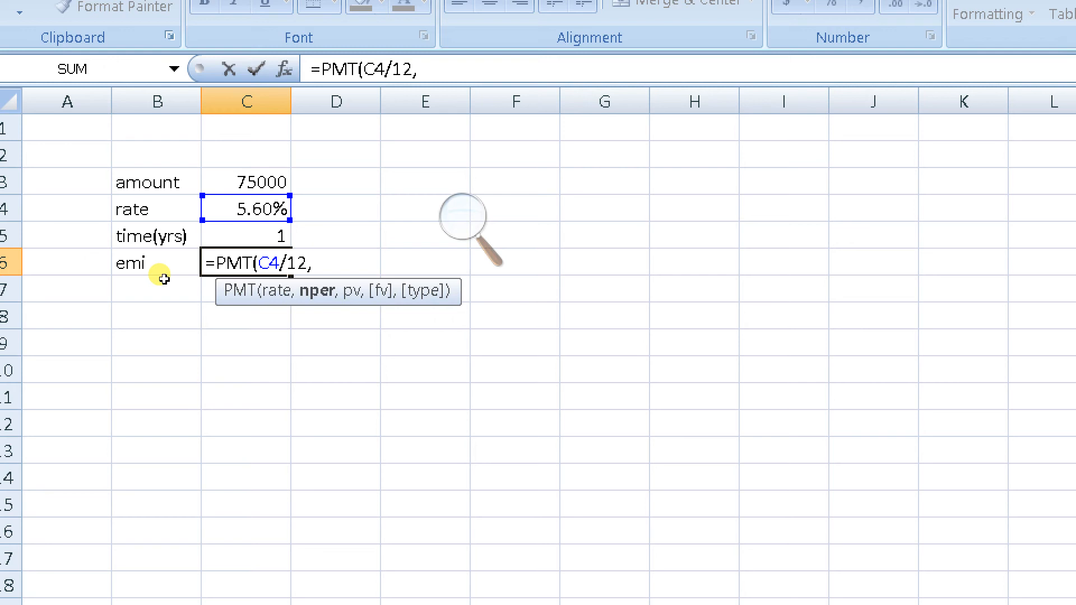
- Complete the PMT formula in C6 with C5*12 as the number of periods and C3 as the present value
key(Up)
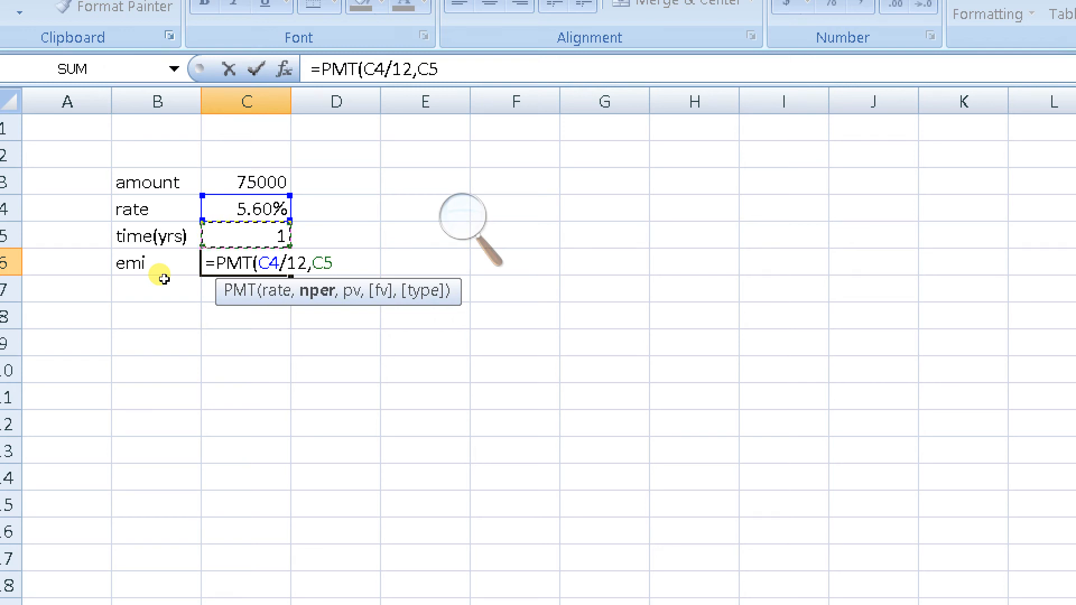
text(*12,)
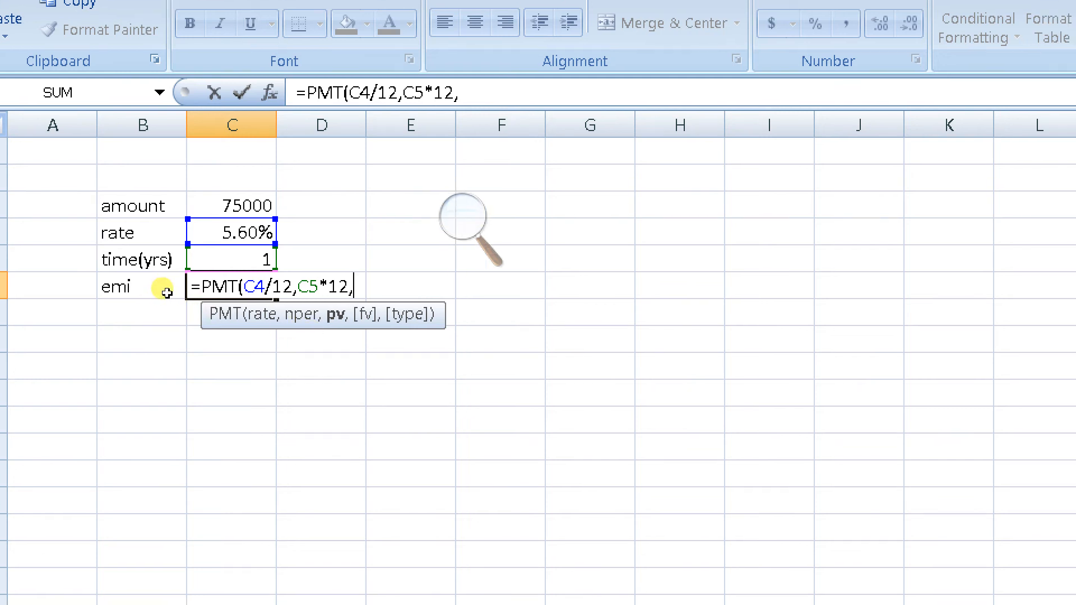
key(Up)
key(Up)
key(Up)
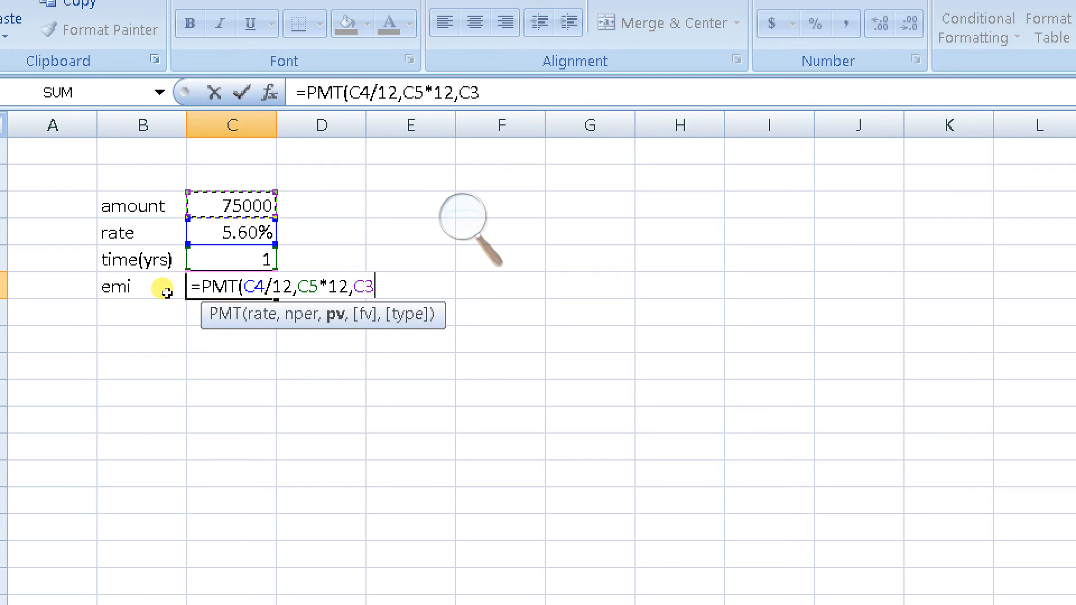
key(Return)
key(Up)
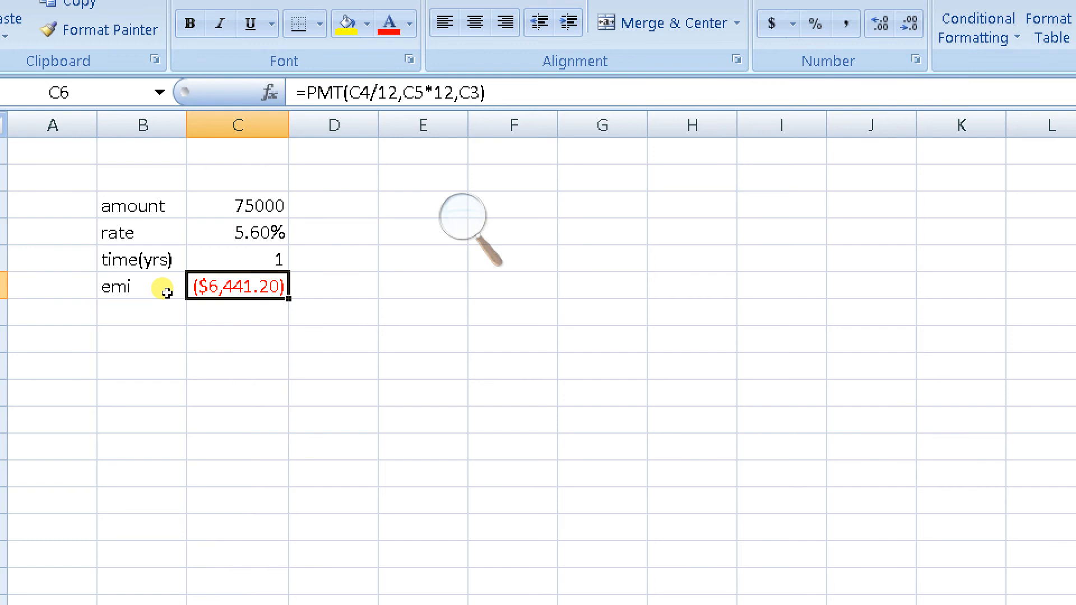
- Format the EMI in C6 as a number with thousands separators and two decimals, without the currency symbol, and minimize the recorder window
key(ctrl+shift+1)
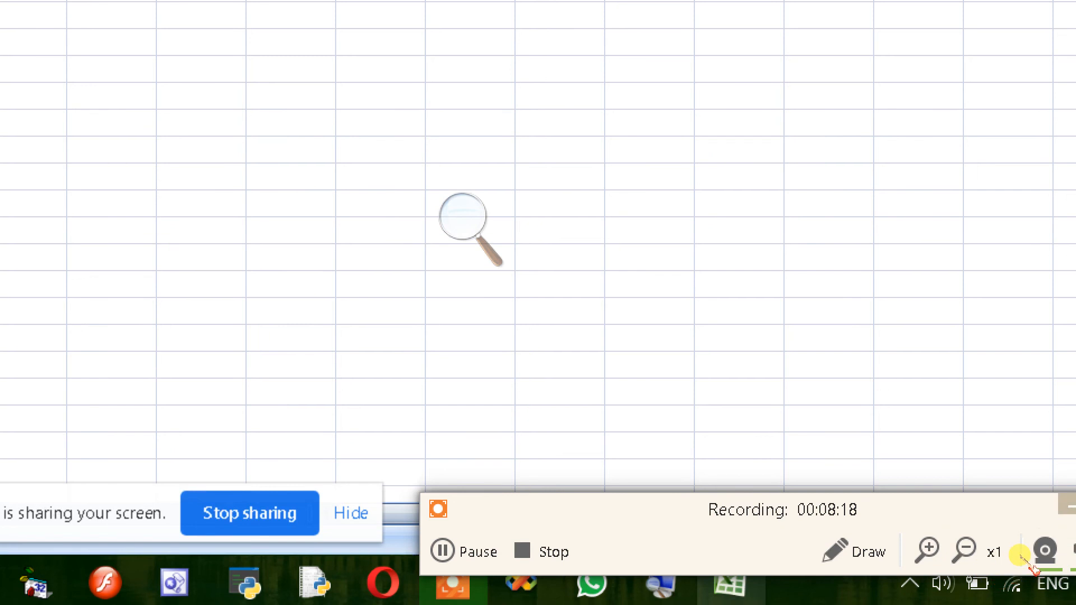
click(1070, 505)
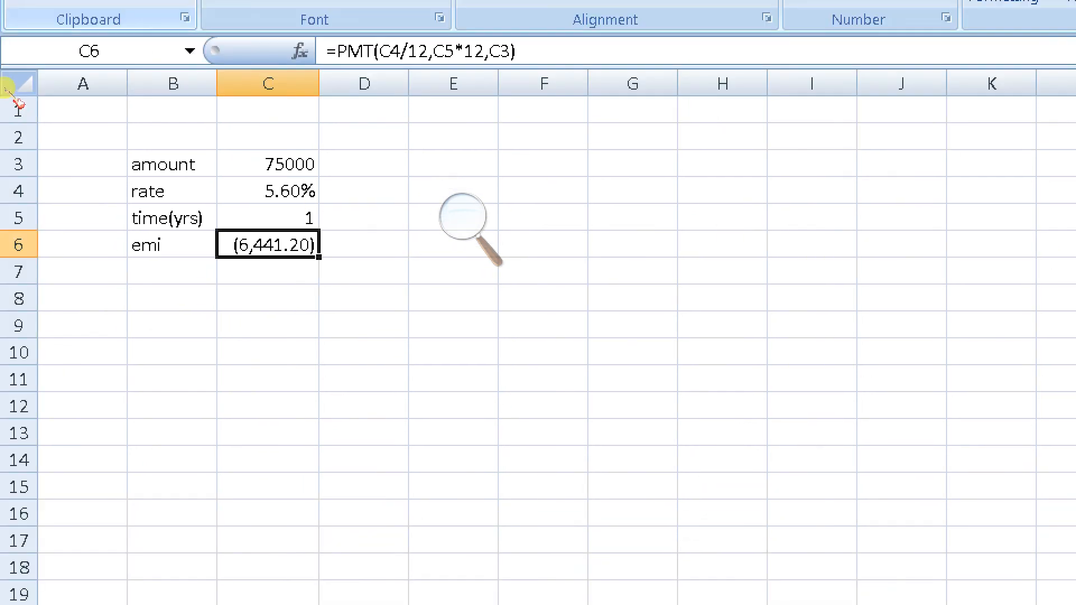
click(364, 432)
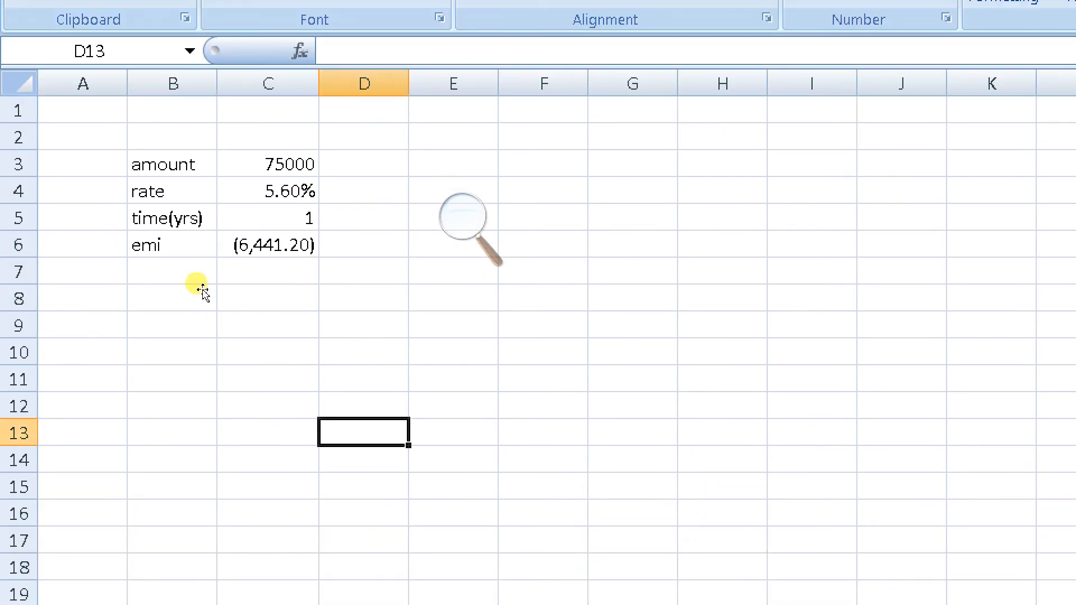
- Enter the heading no. of months in F4
key(Up)
key(Up)
key(Up)
key(Right)
key(Right)
key(Up)
key(Up)
key(Up)
key(Up)
key(Up)
key(Up)
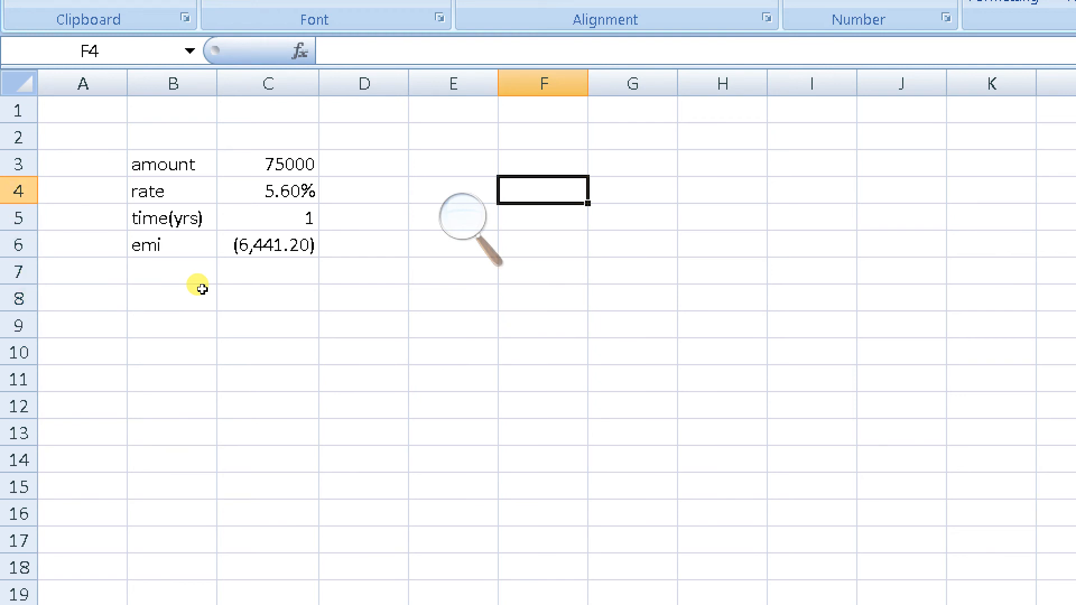
text(no)
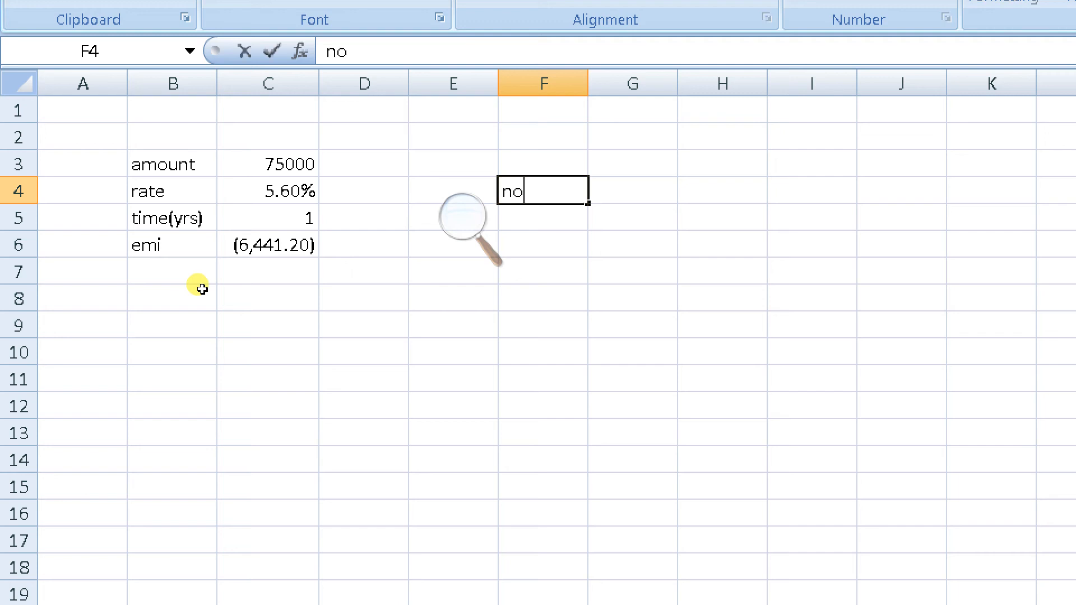
text(. of months)
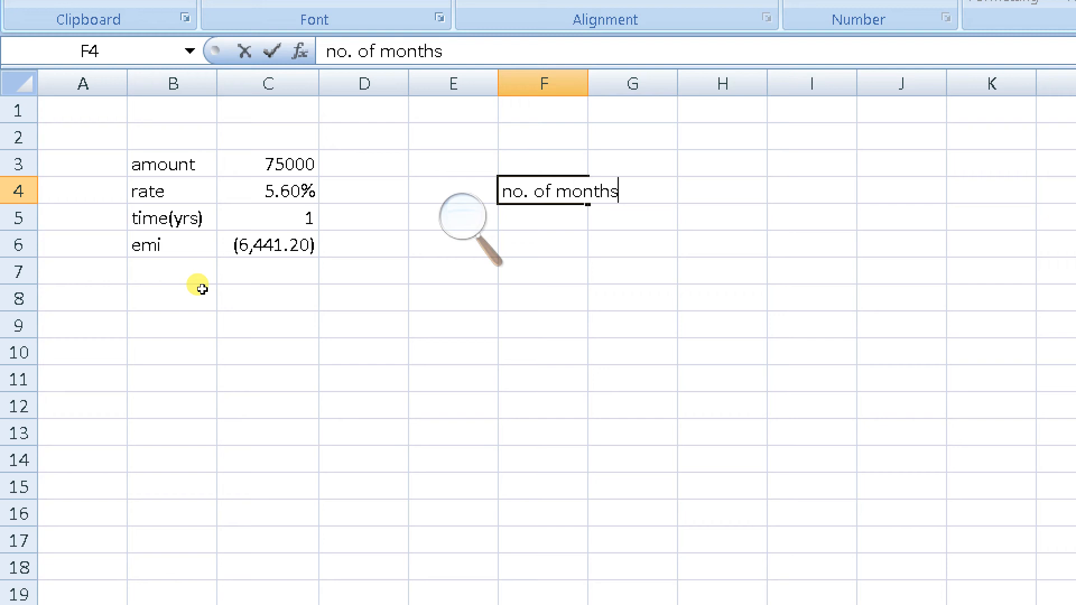
key(Tab)
- Autofit the width of column F to the no. of months heading
key(Left)
key(Right)
key(Left)
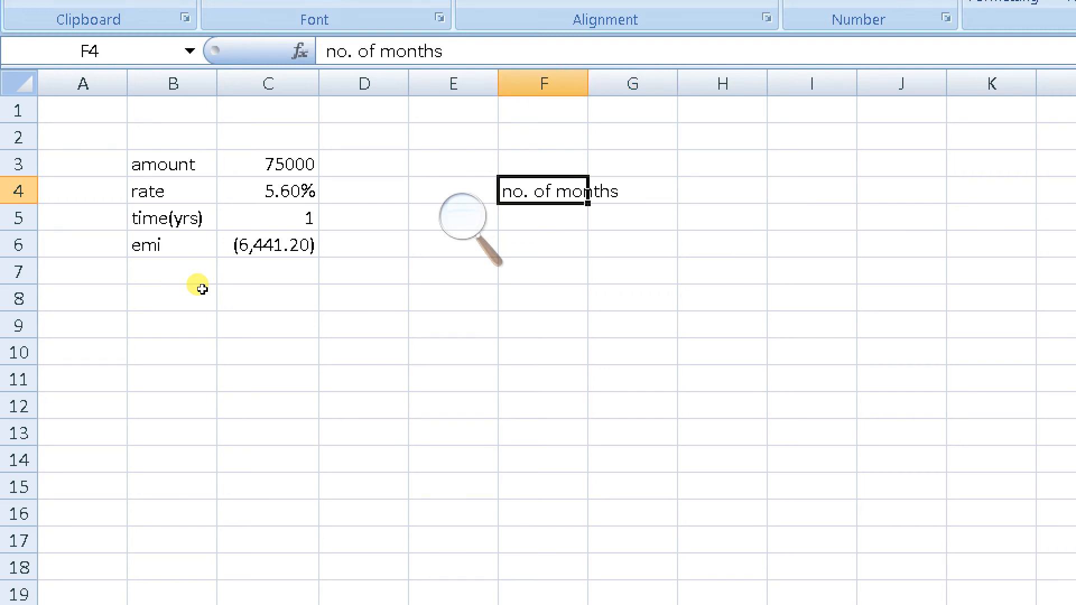
key(alt+h)
key(o)
key(i)
- Add the heading principal in G4 and enter month numbers 1 and 2 in F5 and F6
key(Right)
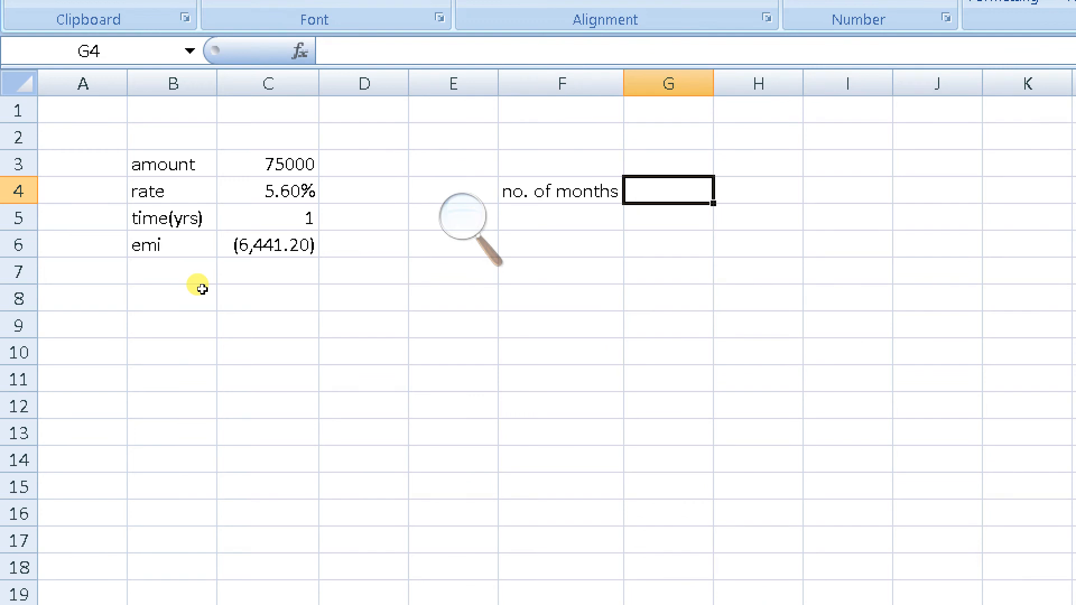
text(principal)
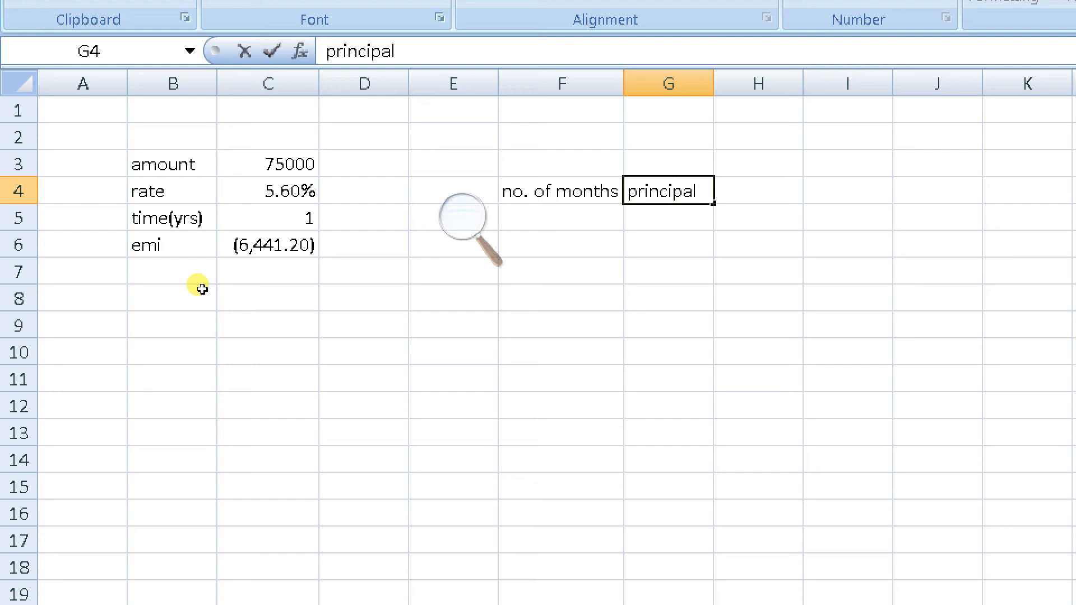
key(Return)
key(Left)
text(1)
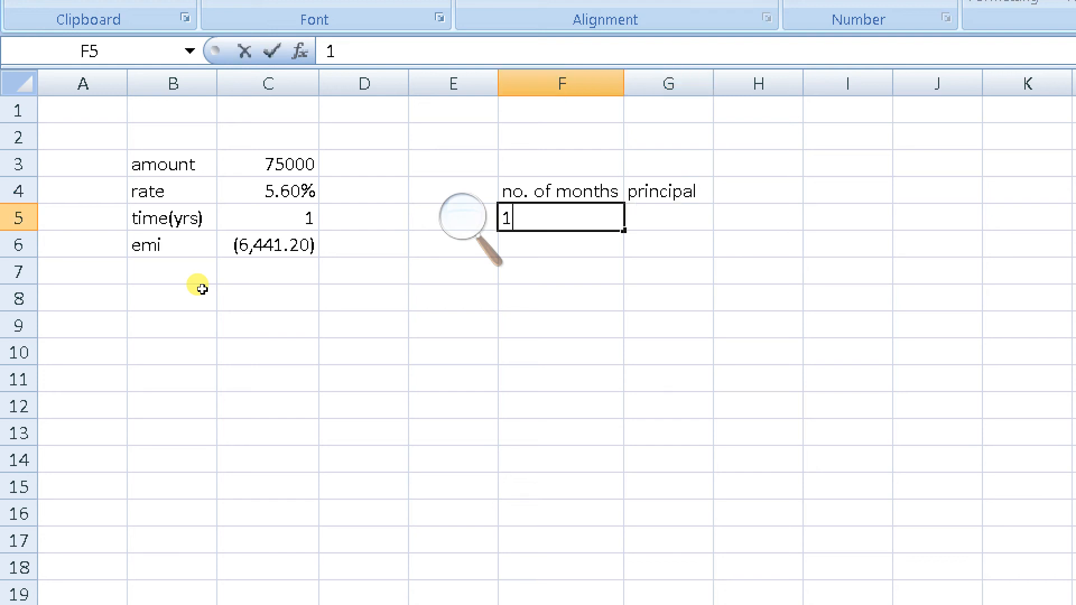
key(Return)
text(2)
key(Return)
- Start a PPMT formula in G5 with the absolute reference $C$4 divided by 12 as the rate
key(Up)
key(Up)
key(Right)
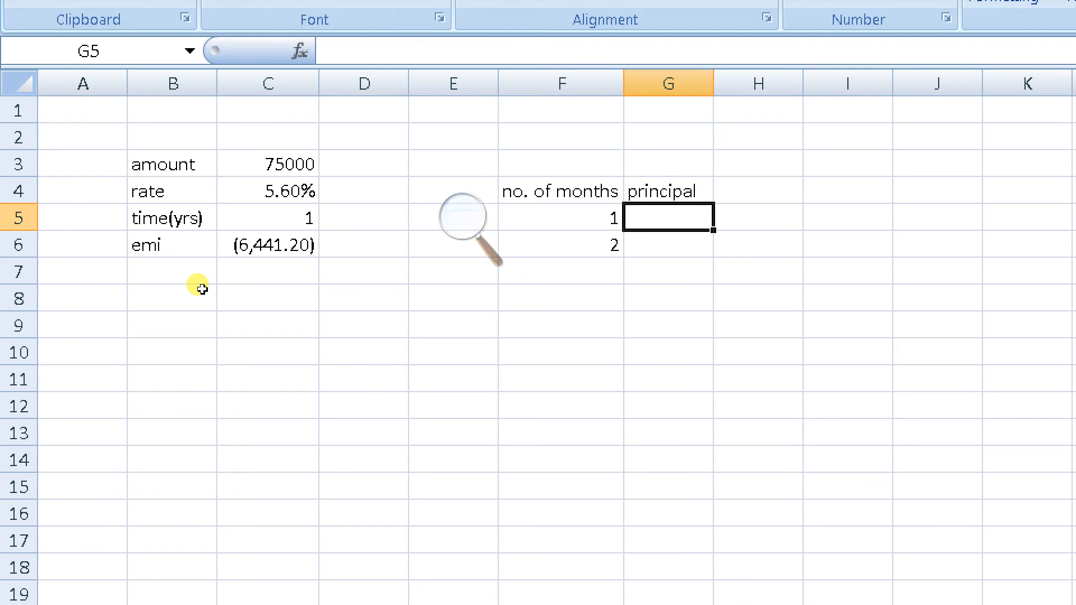
text(=)
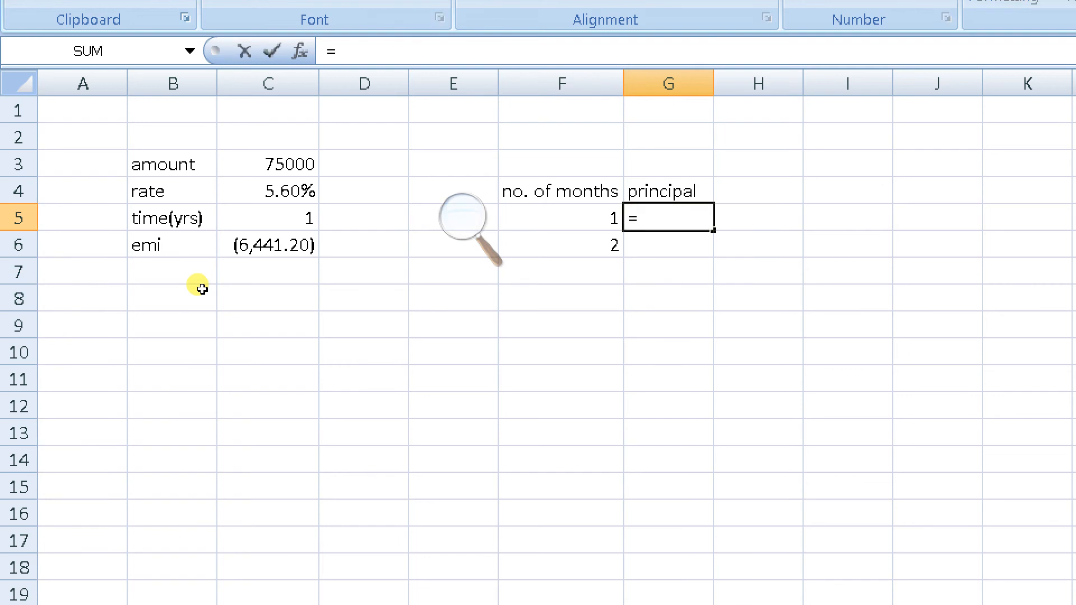
text(ppp)
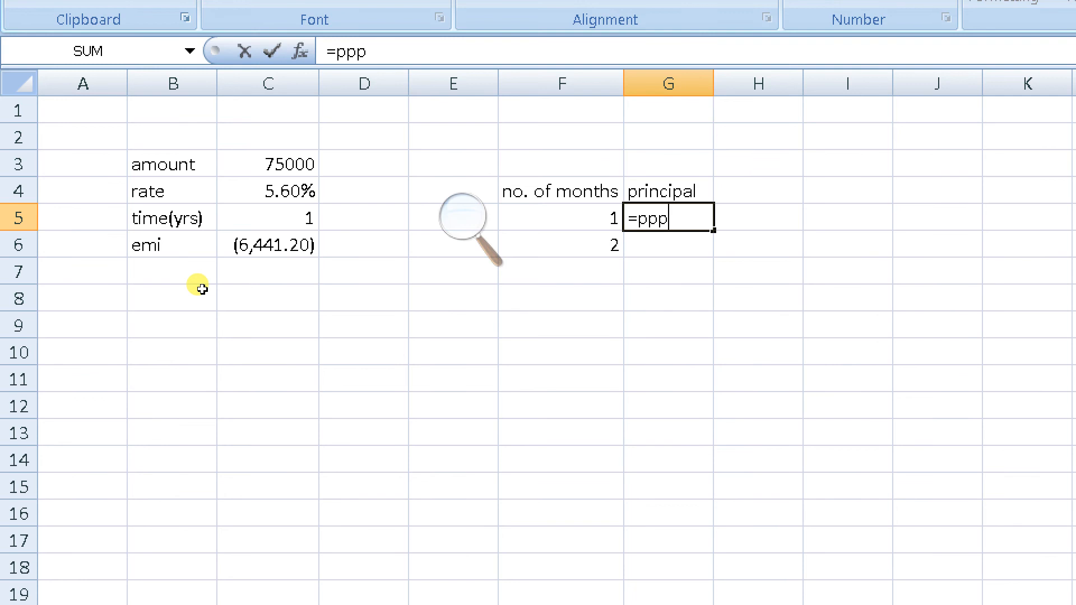
key(BackSpace)
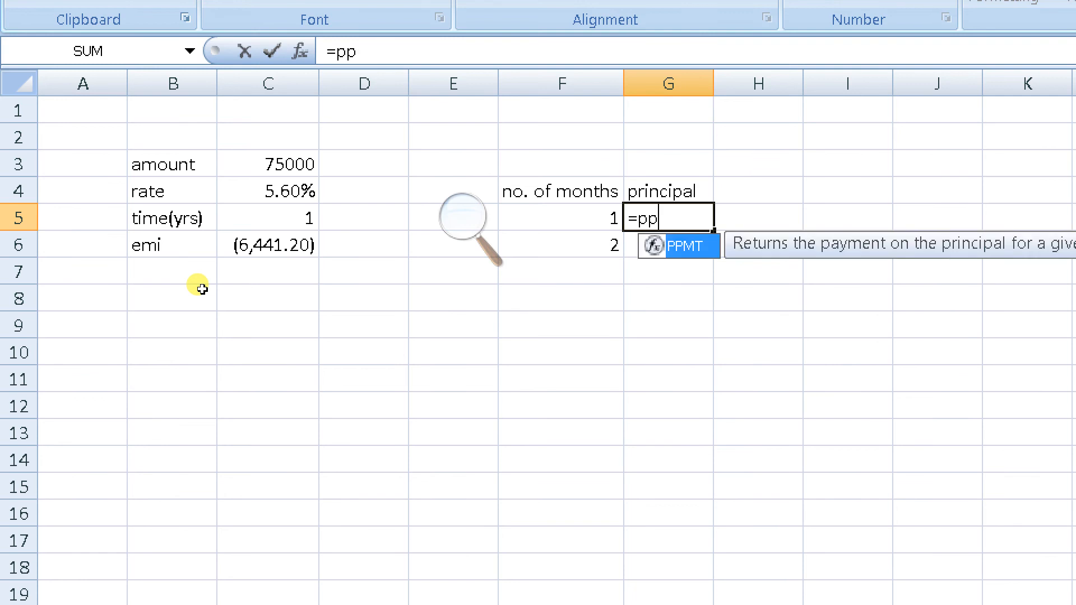
key(Tab)
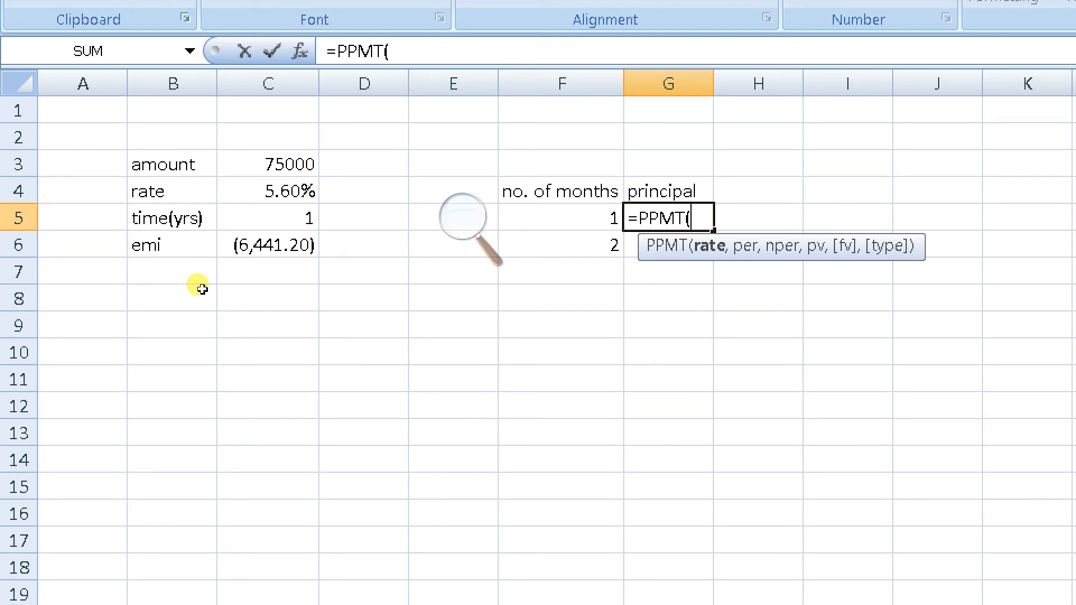
key(Left)
key(Left)
key(Left)
key(Left)
key(Up)
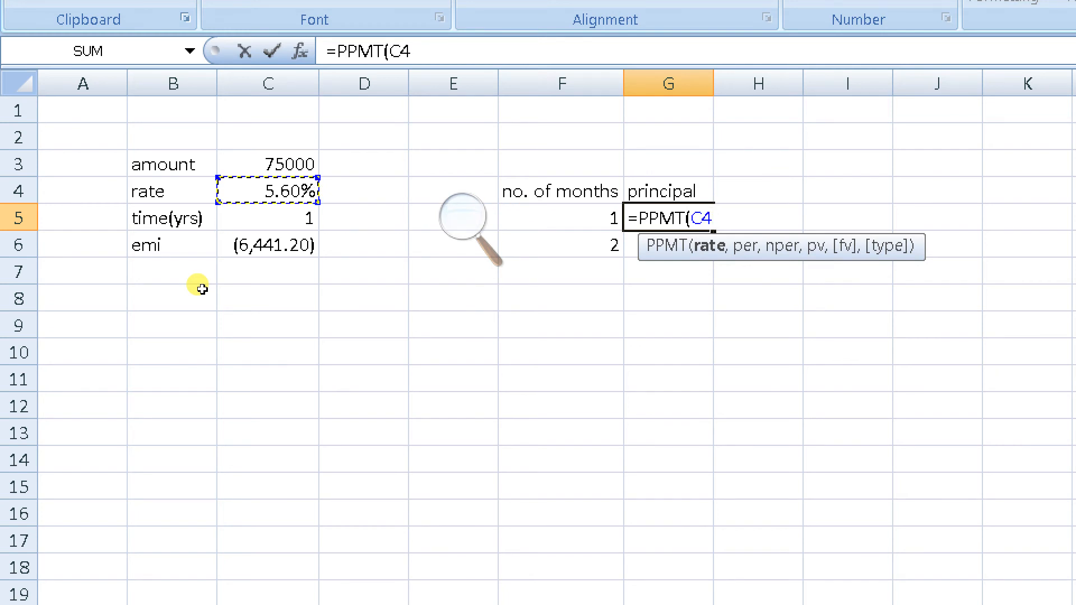
text(/)
key(BackSpace)
key(F4)
text(/12)
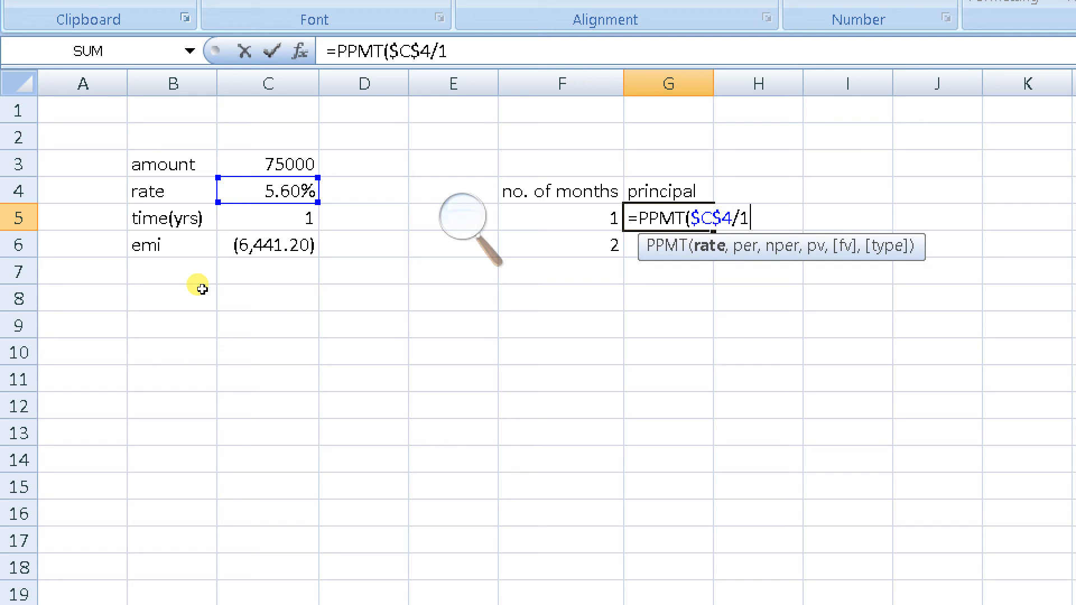
key(Return)
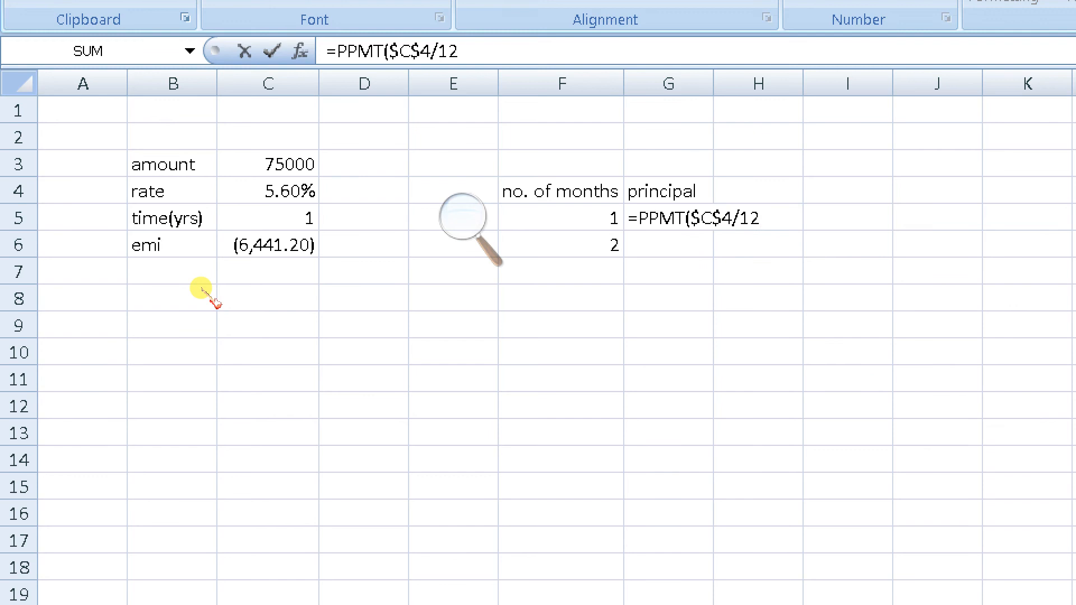
key(alt+Tab)
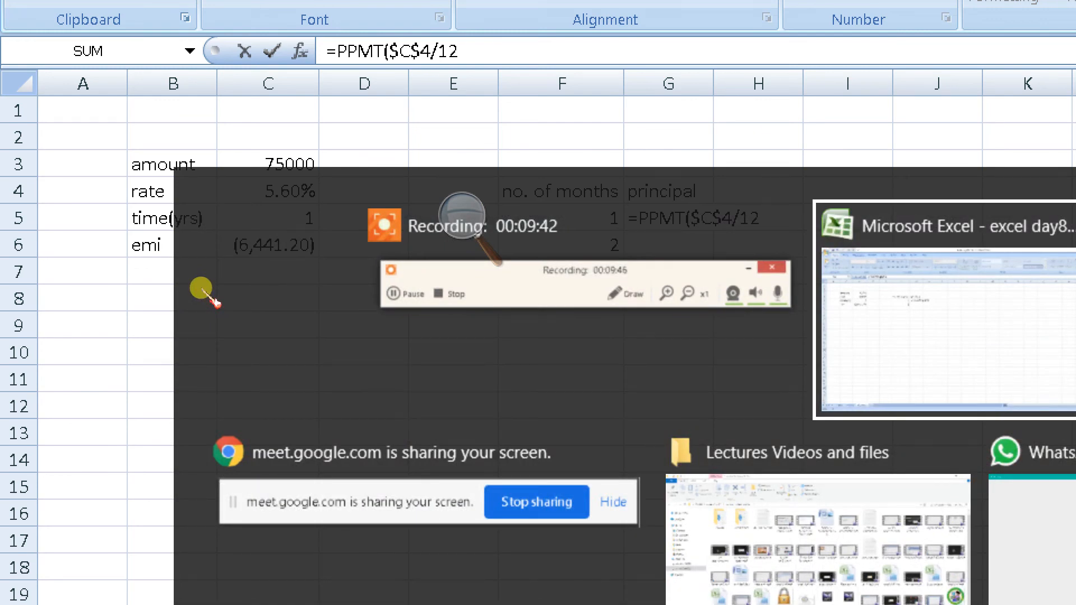
key(alt+Tab)
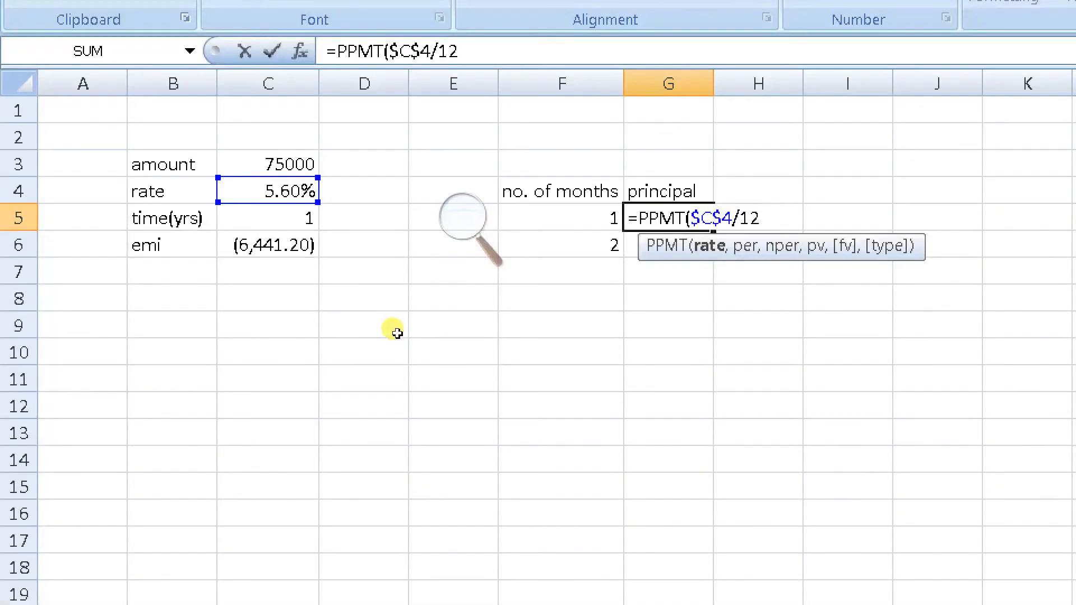
- Add F5 as the period and the absolute reference $C$5 multiplied by 12 as the number of periods to the PPMT formula
text(,)
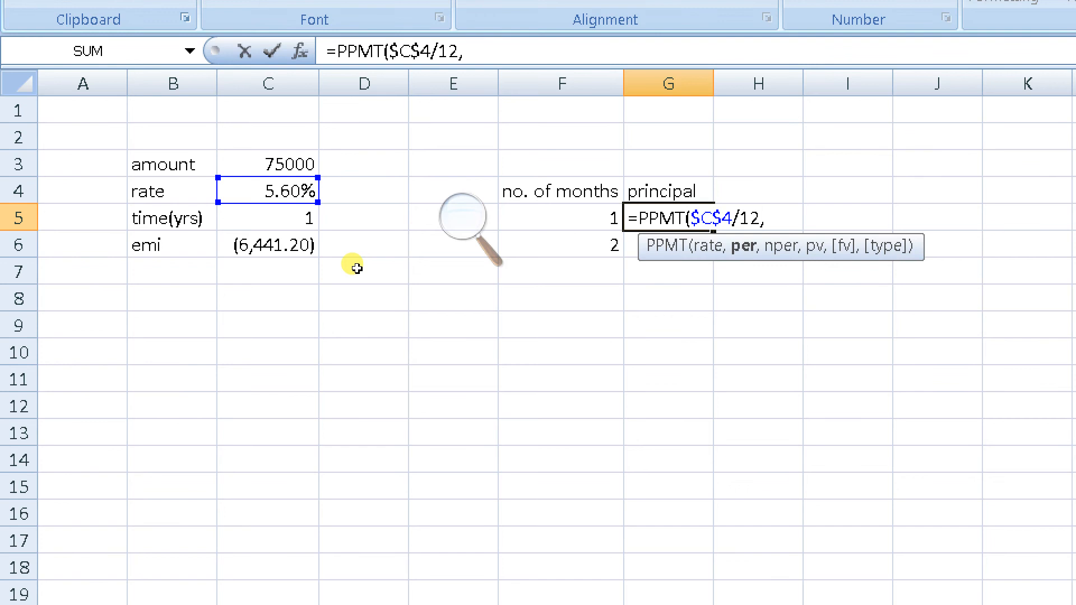
key(Left)
key(Left)
key(Right)
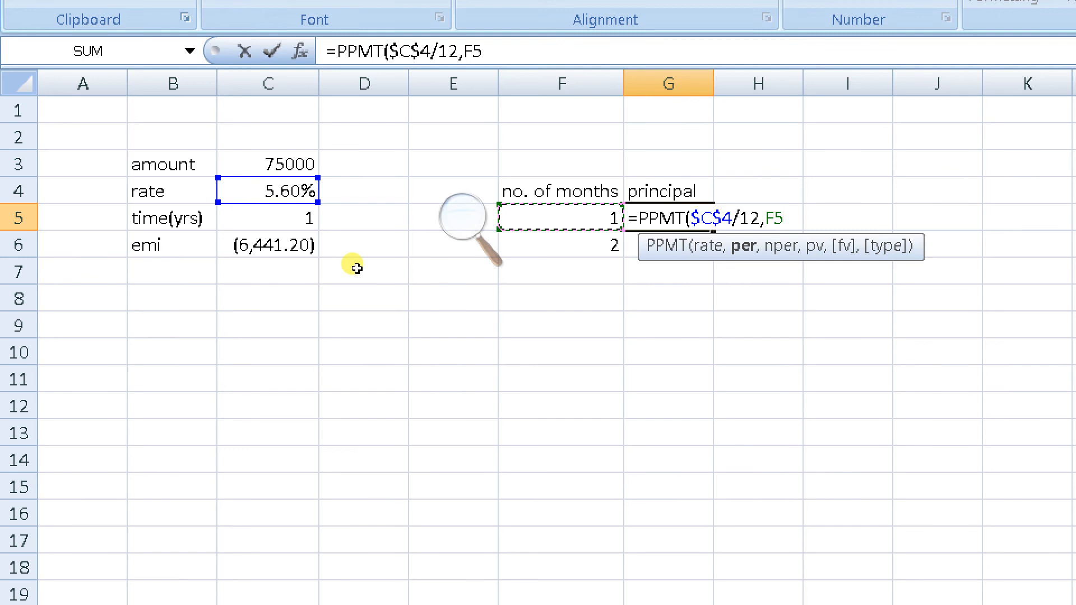
text(,)
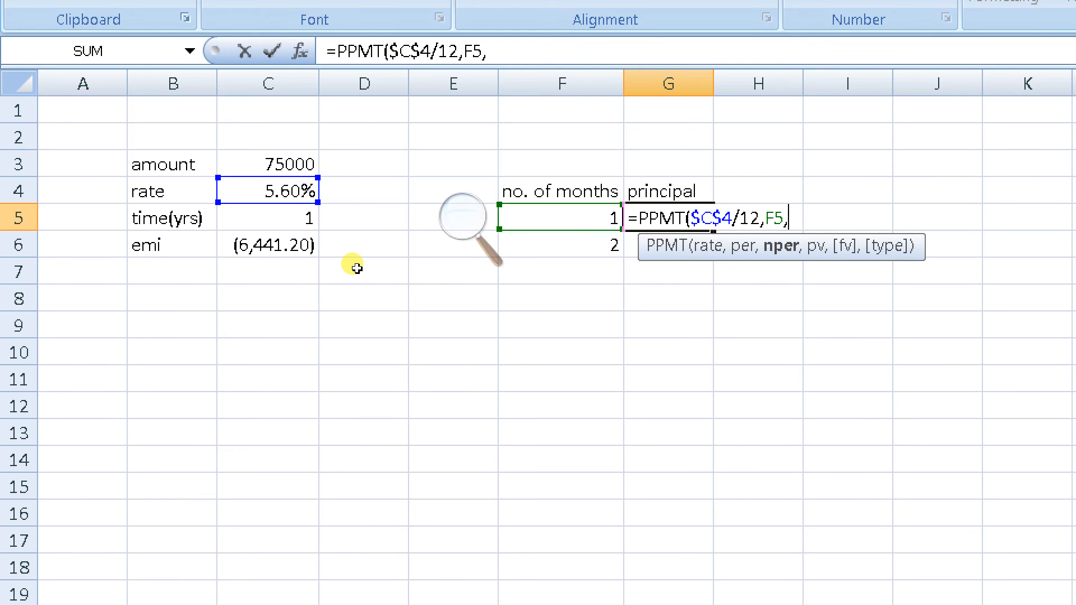
key(Left)
key(Left)
key(Left)
key(Left)
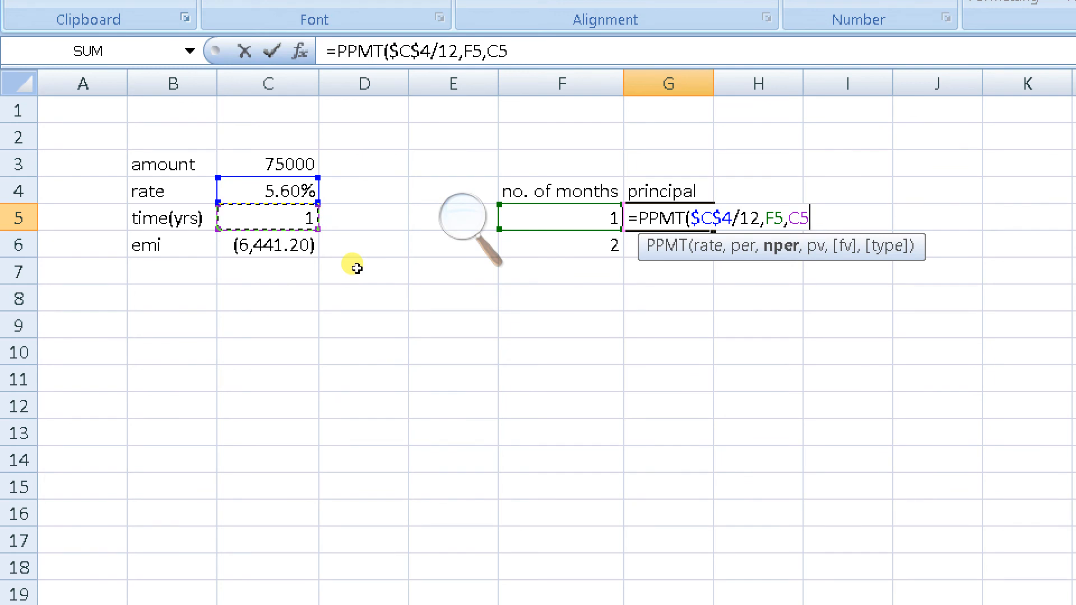
key(F4)
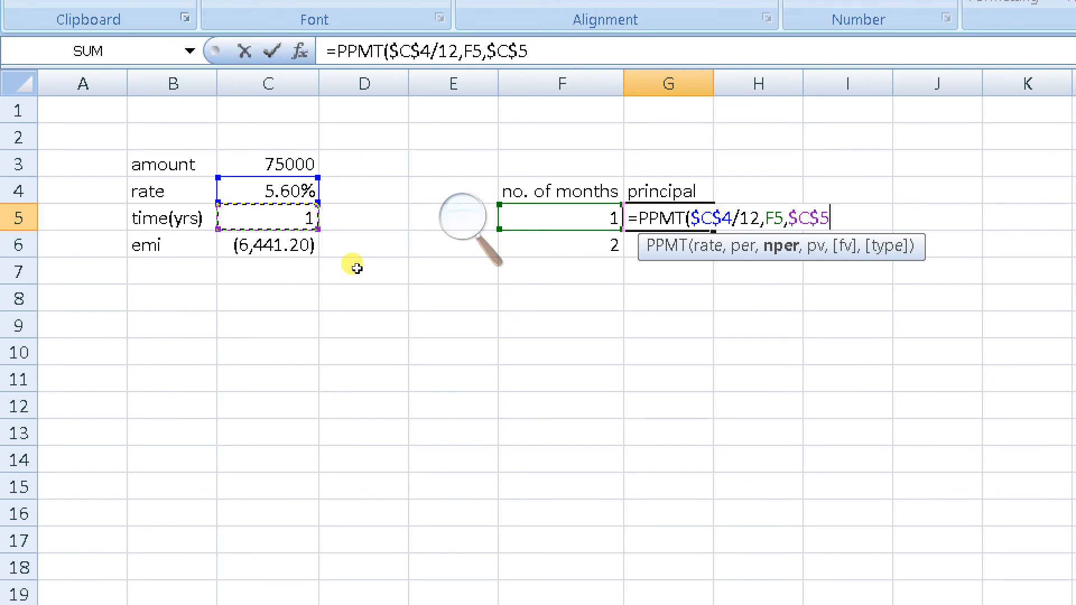
text(*12,)
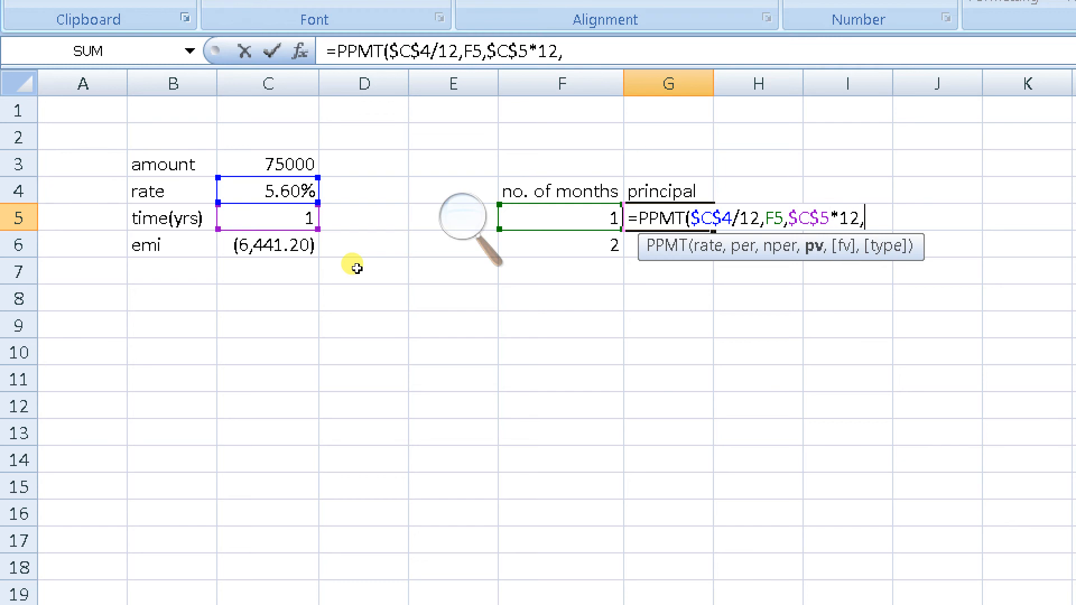
- Complete the PPMT formula in G5 with the absolute reference $C$3 as the present value
key(Up)
key(Left)
key(Left)
key(Left)
key(Left)
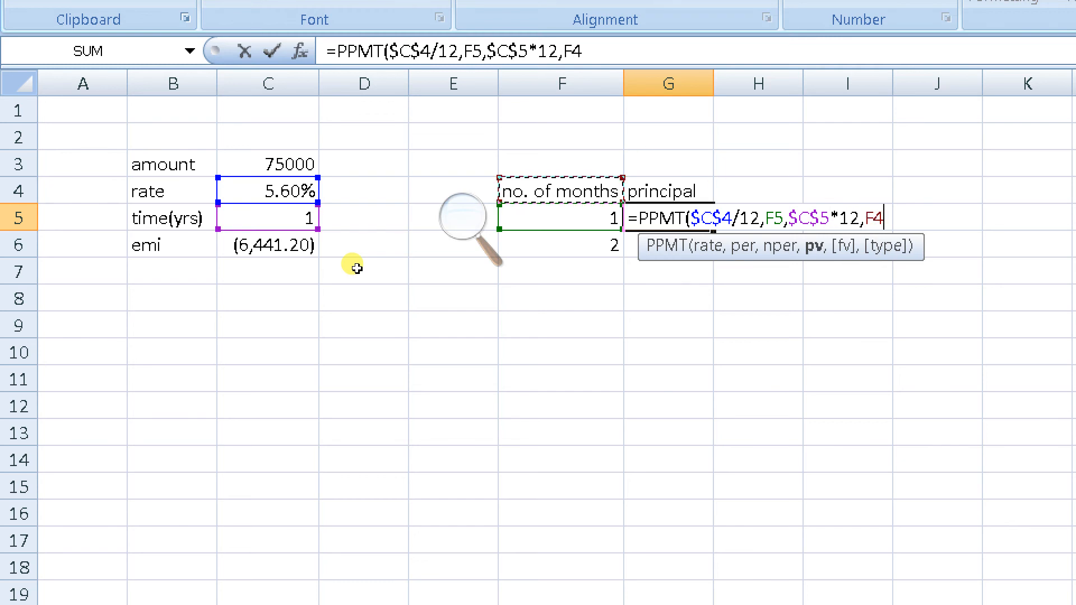
key(Up)
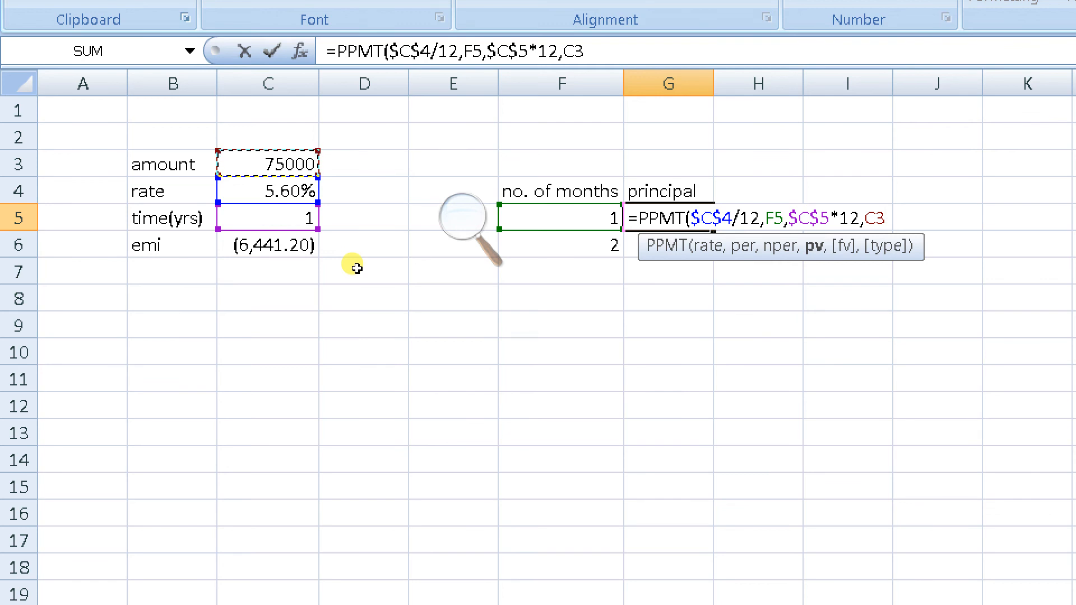
key(F4)
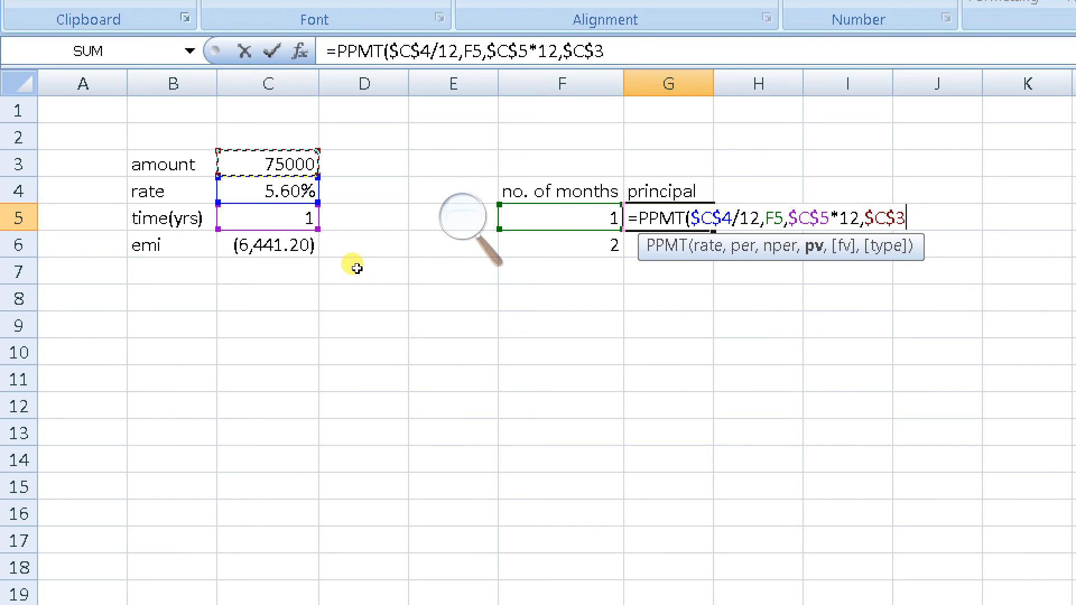
text())
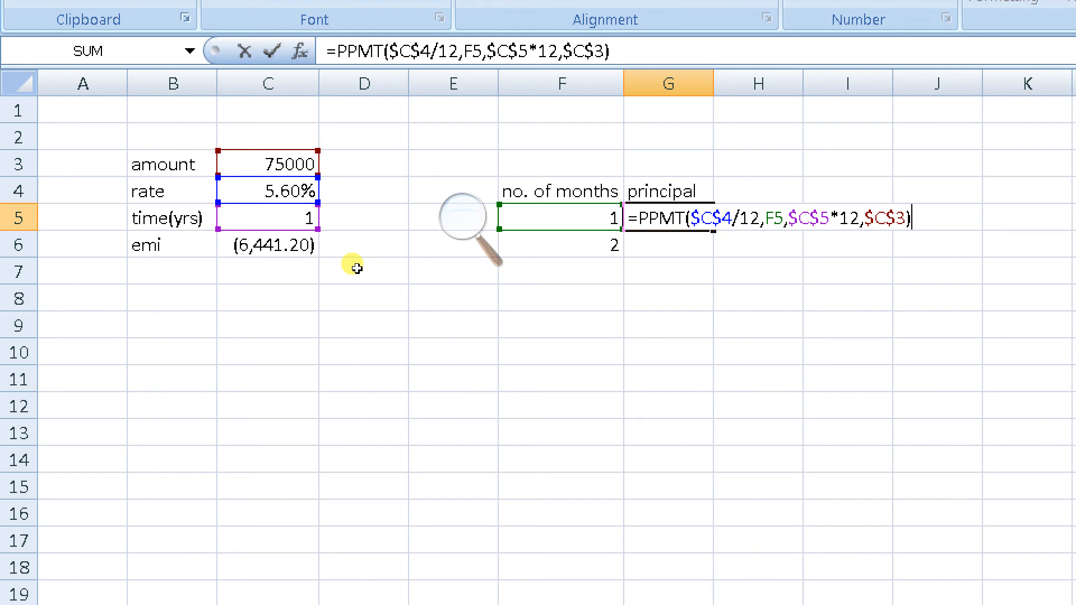
key(Return)
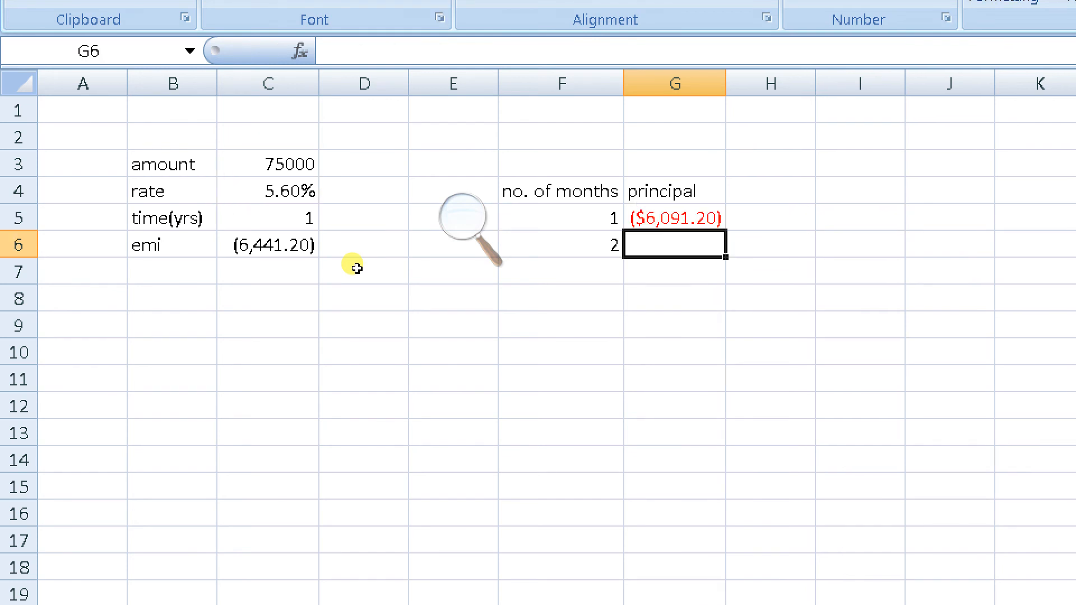
- Fill the principal formula from G5 down to G6 and apply the Comma number style to both cells
key(Up)
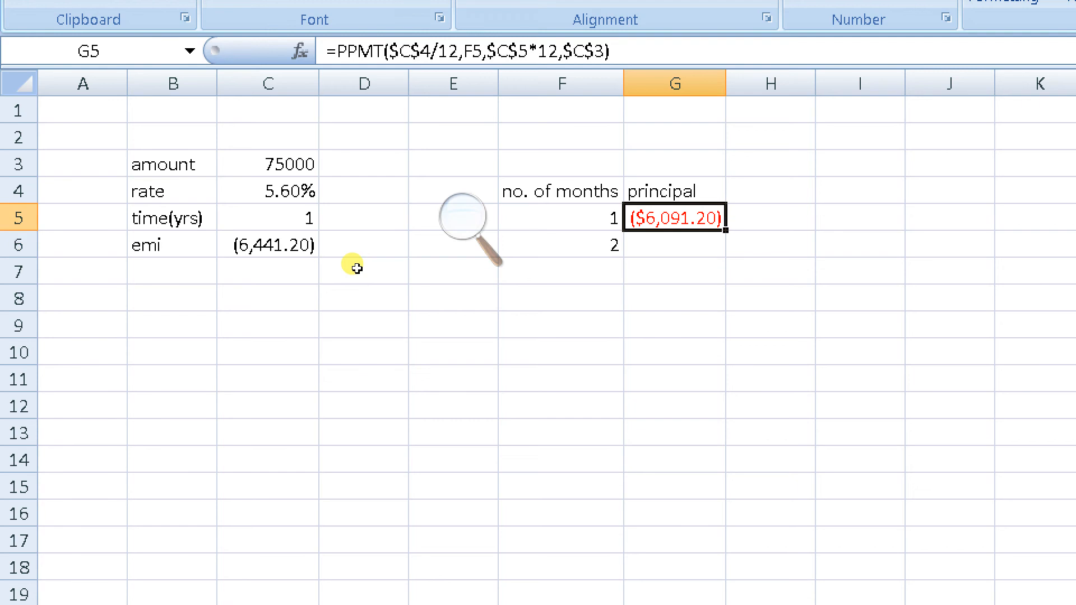
key(shift+Down)
key(ctrl+d)
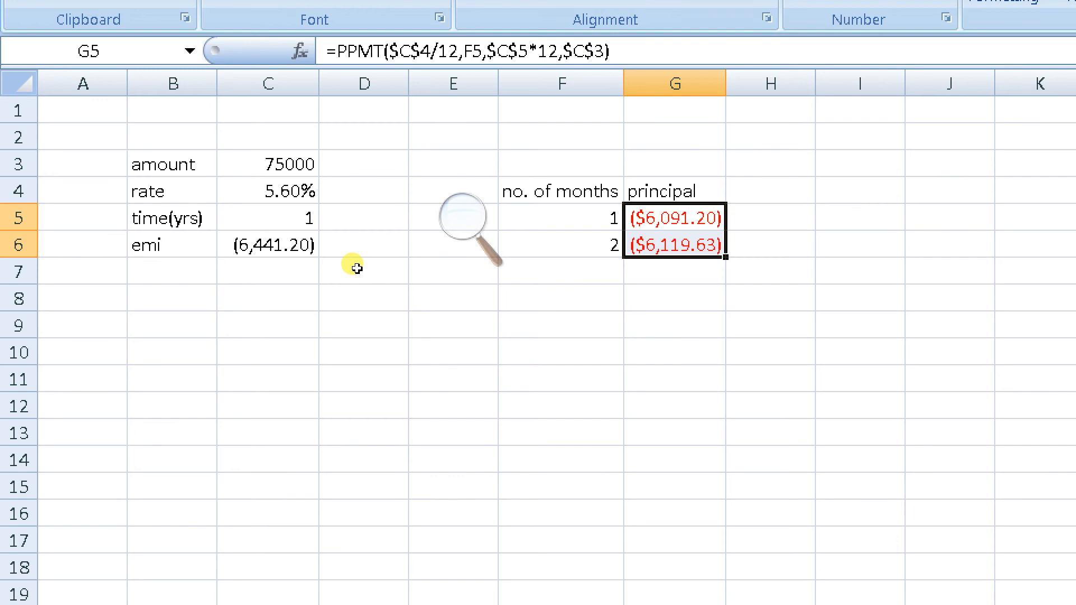
key(alt+h)
key(k)
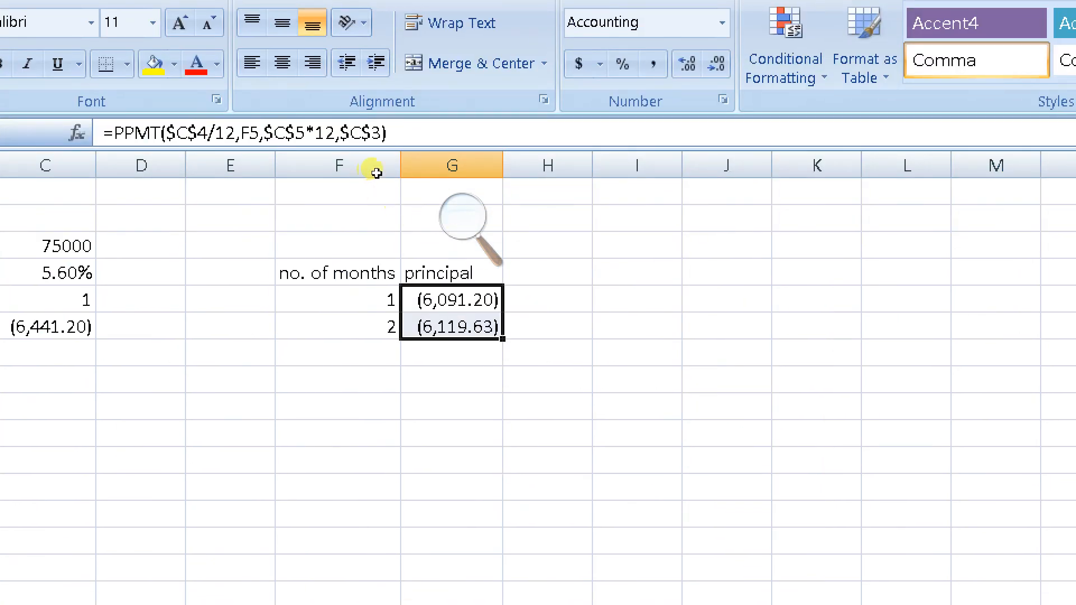
- Enter the heading interest in H4
key(Right)
key(Up)
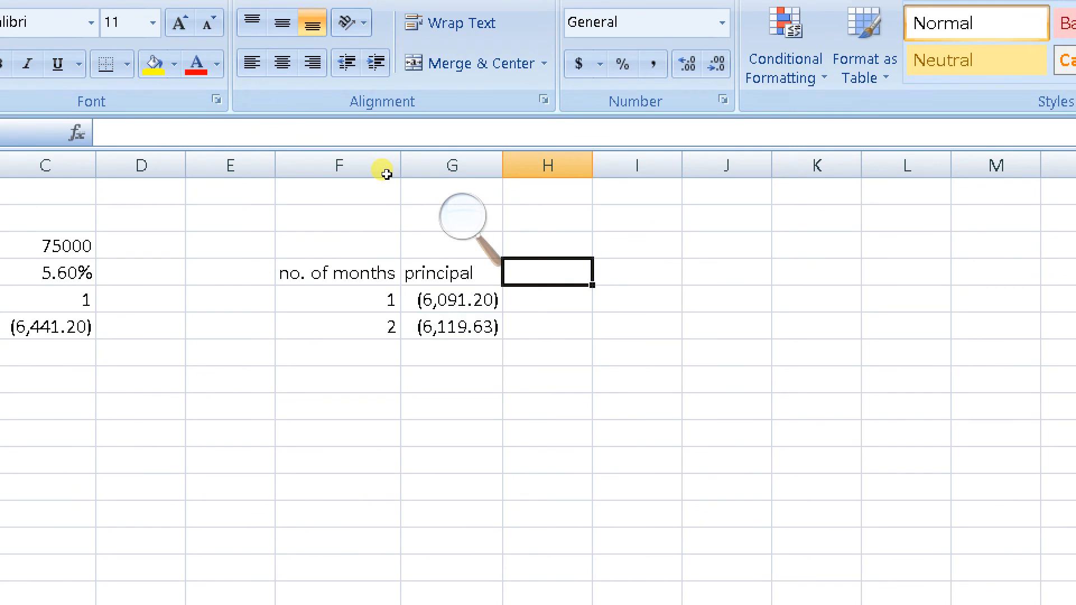
text(i)
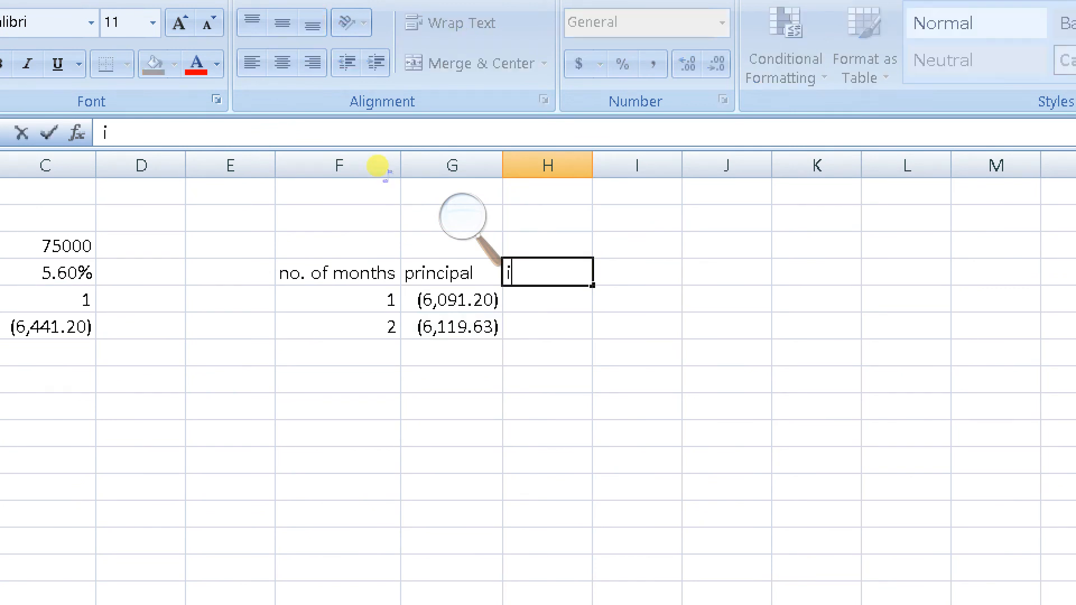
text(nterest)
key(Return)
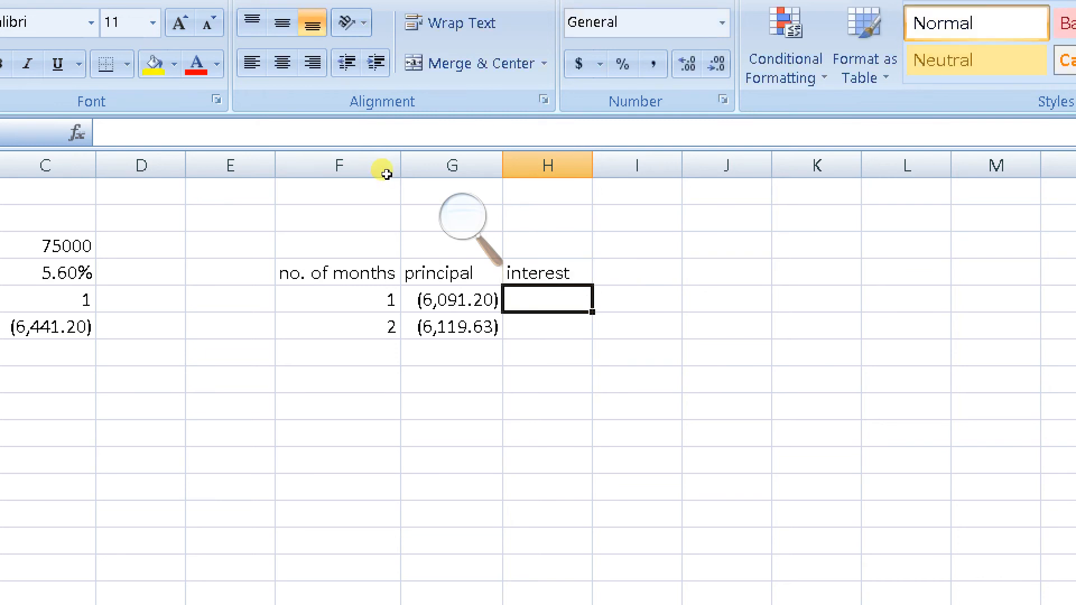
- Start an IPMT formula in H5 with the absolute reference $C$4 divided by 12 as the rate
text(=)
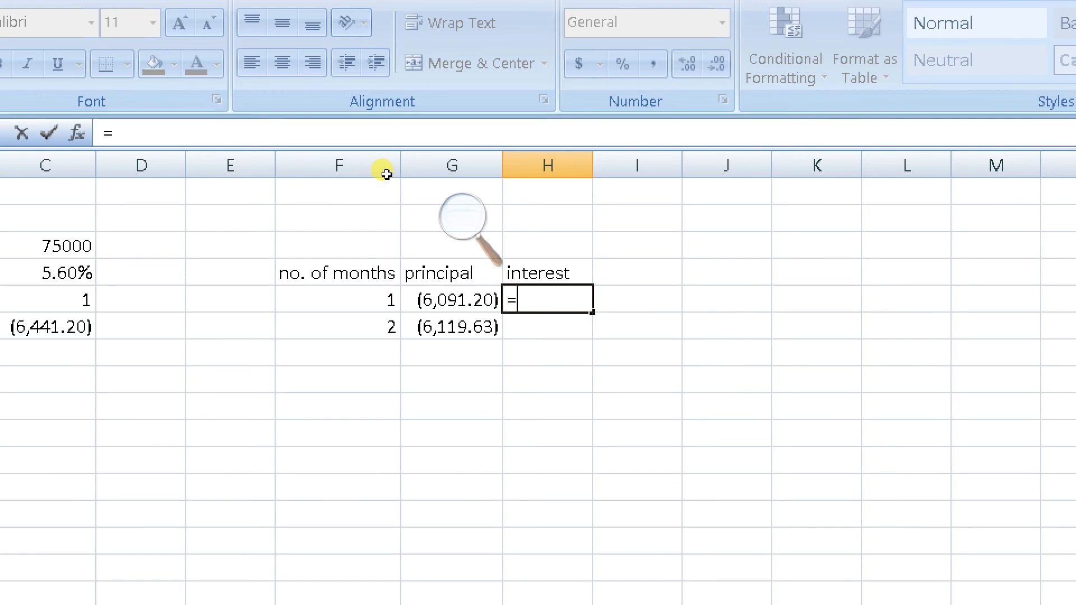
text(ip)
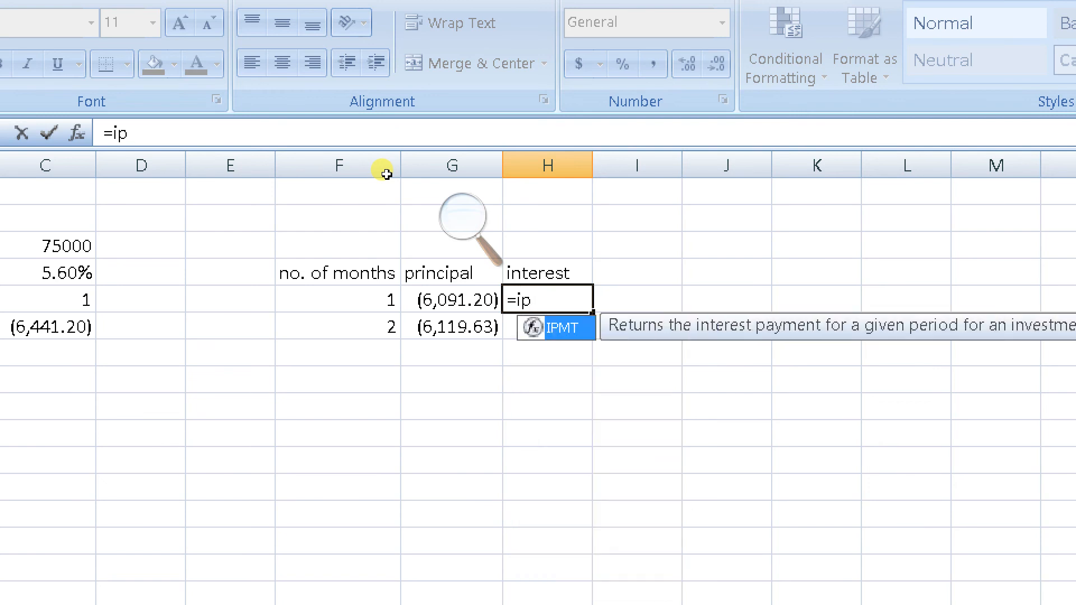
key(Tab)
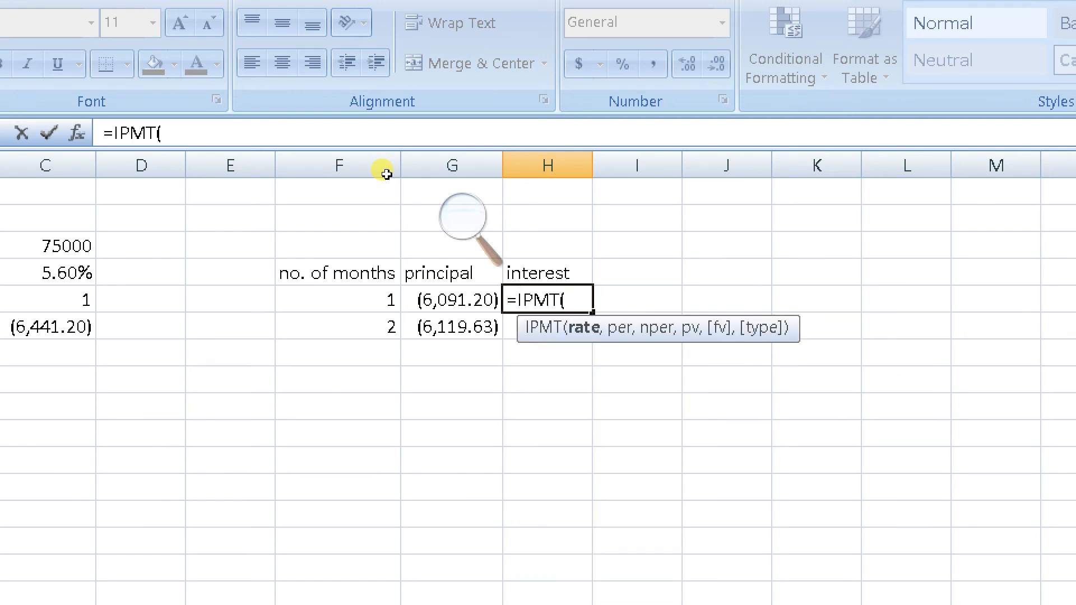
key(Left)
key(Left)
key(Left)
key(Left)
key(Left)
key(Up)
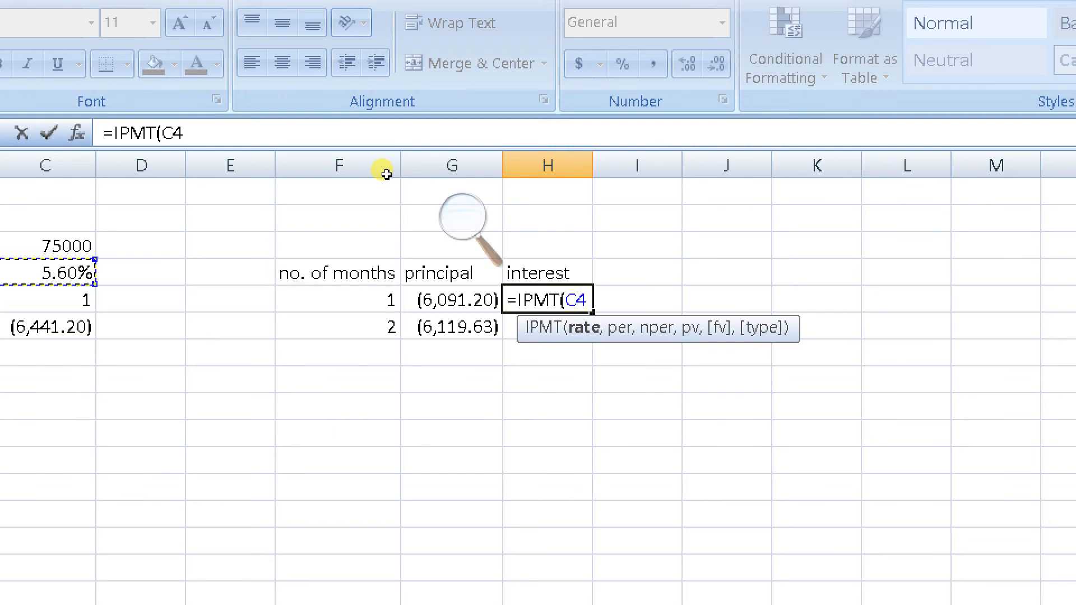
key(F4)
text(/12,)
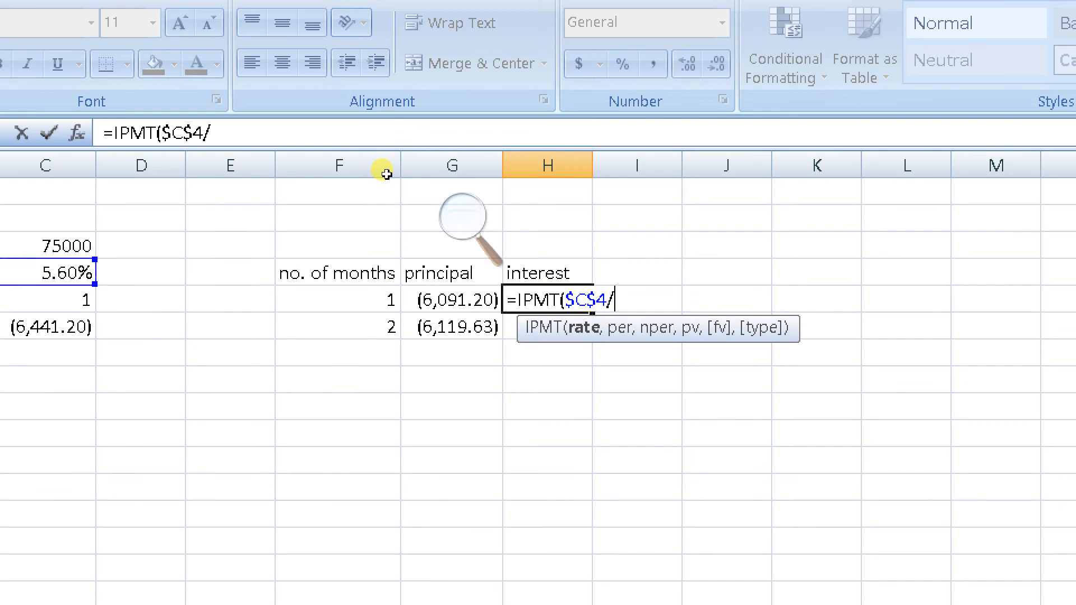
- Add F5 as the period and $C$5*12 as the number of periods to the IPMT formula
key(Left)
key(Left)
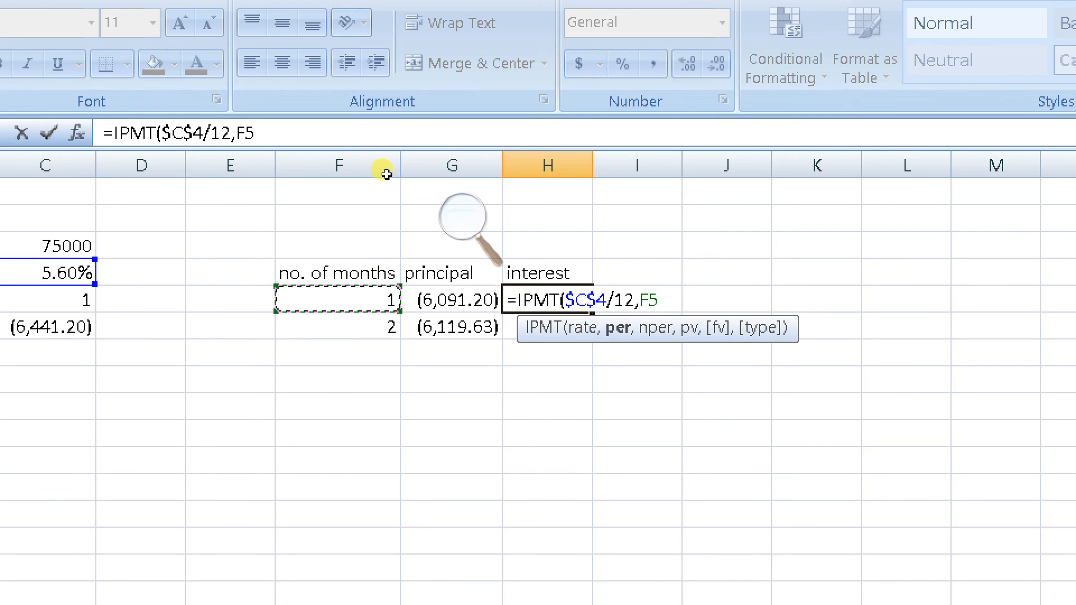
text(,)
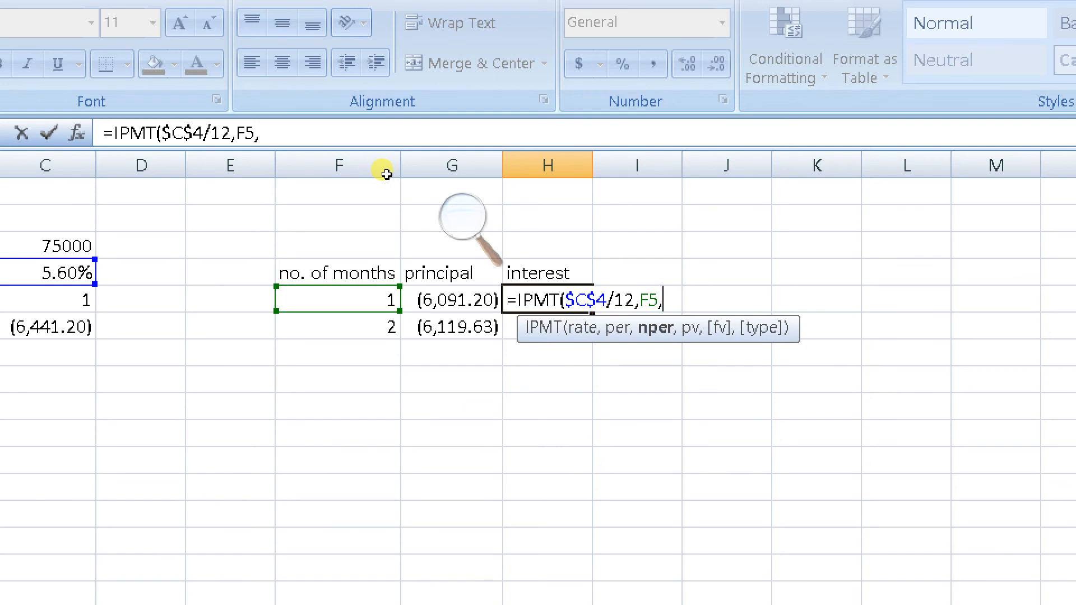
key(Left)
key(Left)
key(Left)
key(Left)
key(Left)
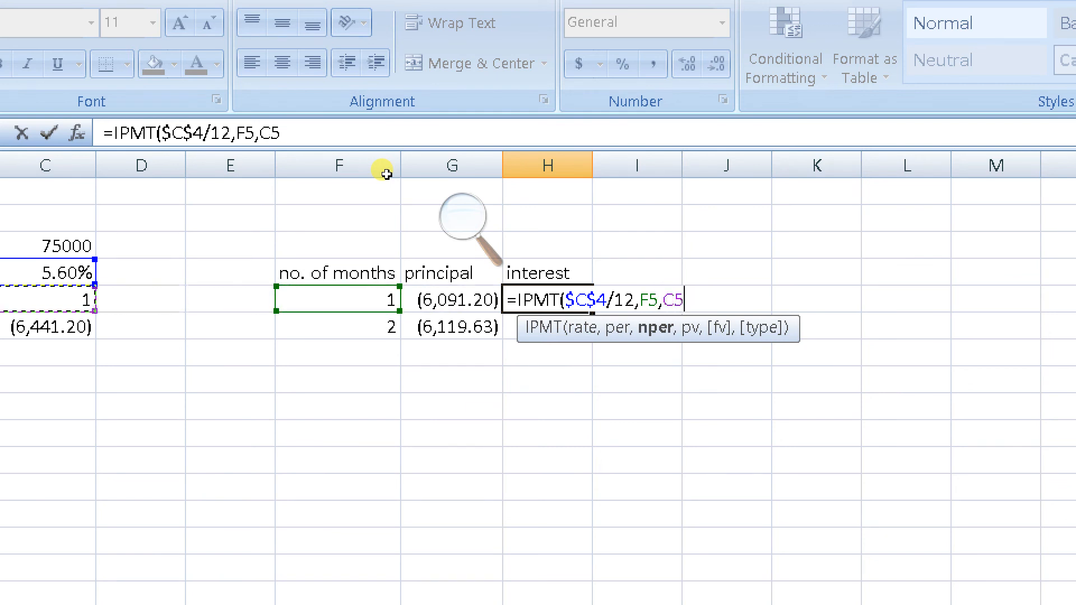
key(F4)
text(*12,)
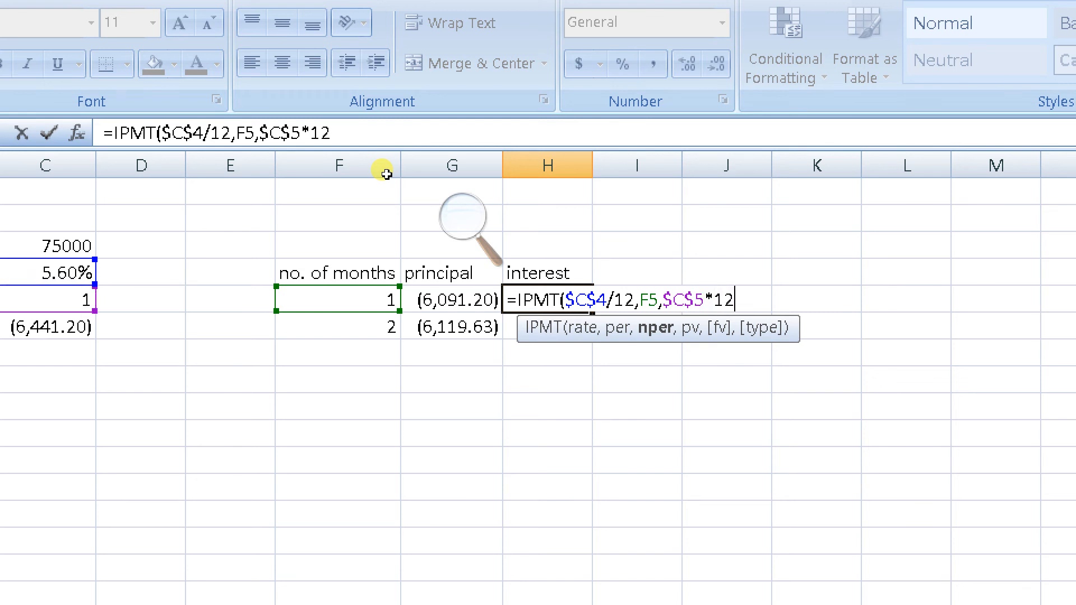
- Complete the IPMT formula in H5 with the absolute reference $C$3 as the present value
key(Up)
key(Left)
key(Left)
key(Left)
key(Left)
key(Left)
key(Up)
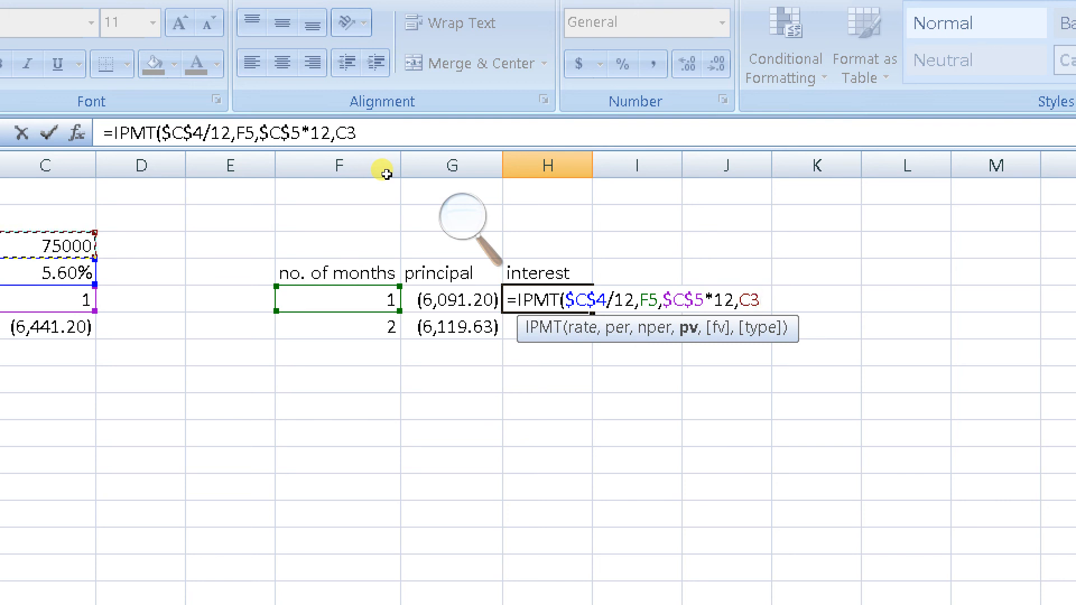
key(F4)
text())
key(Return)
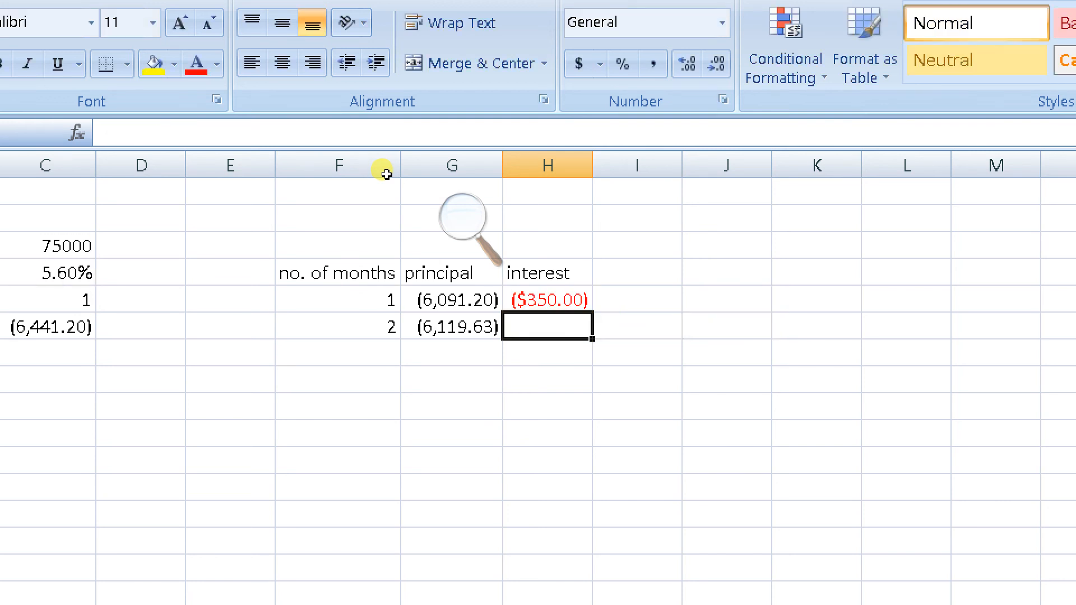
- Fill the interest formula from H5 down to H6 and apply the Comma number style to both cells
key(Up)
key(shift+Down)
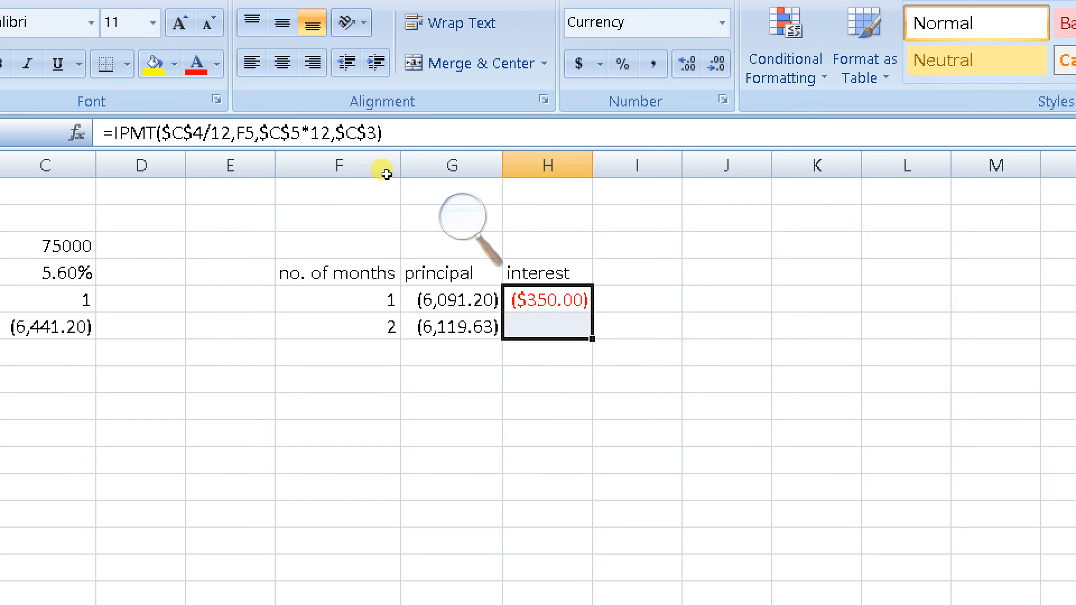
key(ctrl+d)
key(alt+h)
key(k)
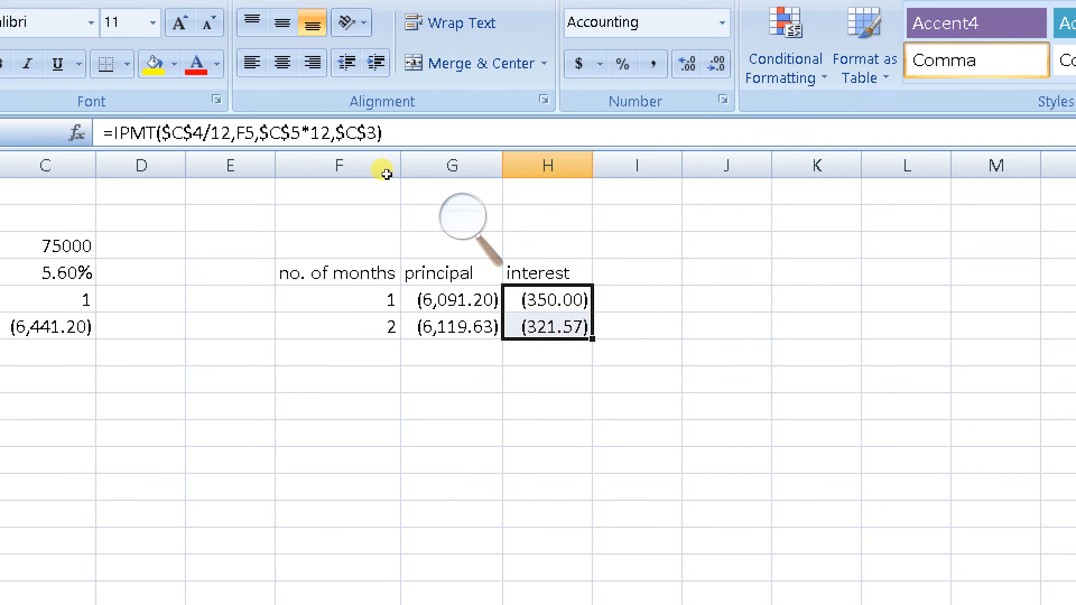
- Enter the heading emi in I4
key(Right)
key(Up)
text(emi)
key(Return)
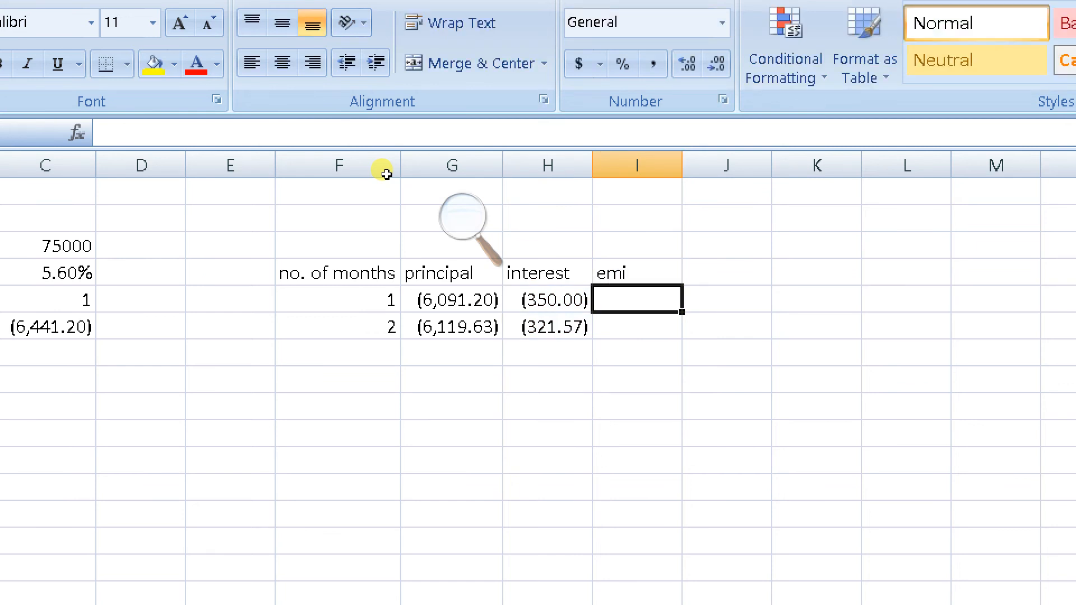
- Enter the formula =G5+H5 in I5 to add the principal and interest of month 1
text(=)
key(Left)
key(Left)
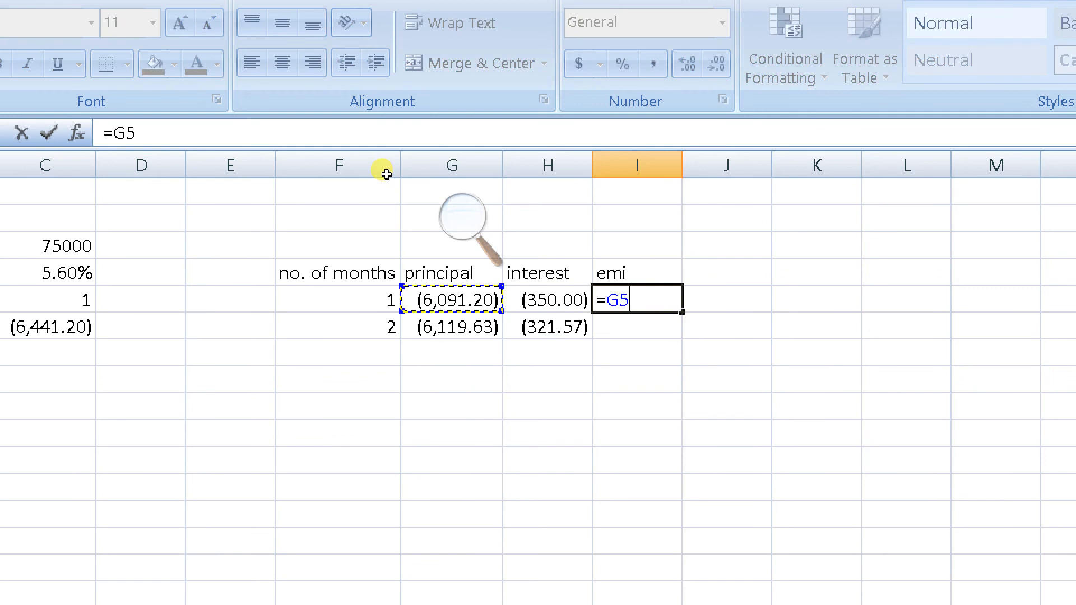
text(+)
key(Left)
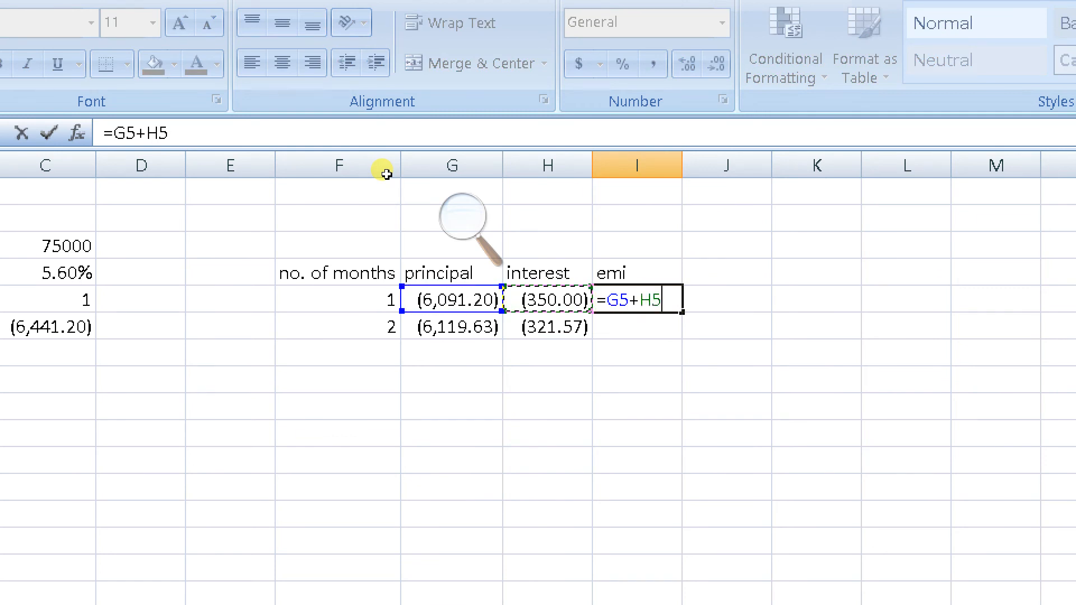
key(Return)
- Confirm the emi formula in I5 and fill it down to I6
key(Up)
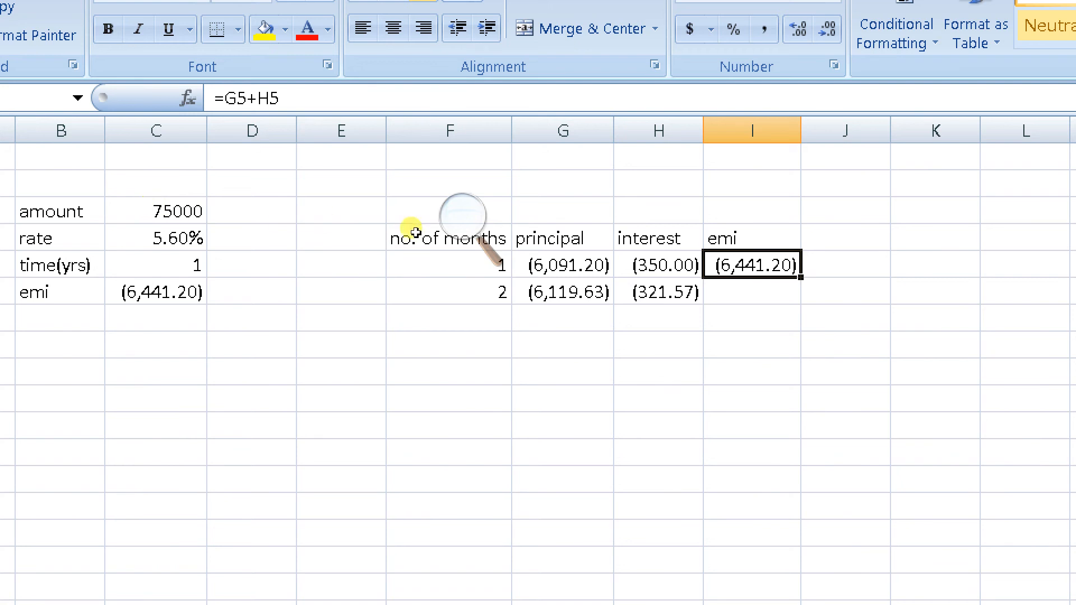
key(shift+Down)
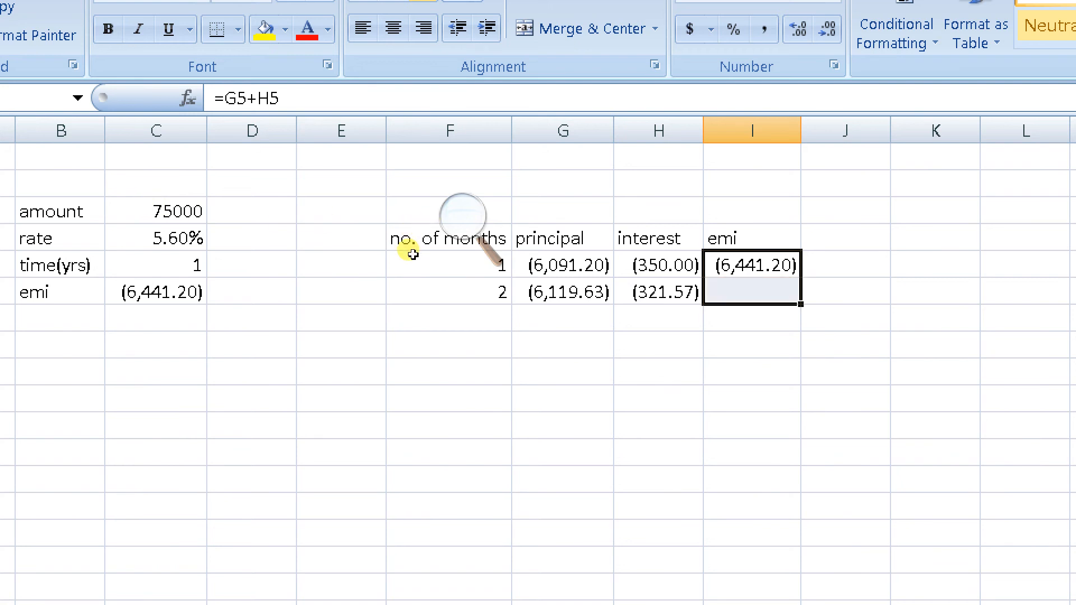
key(ctrl+d)
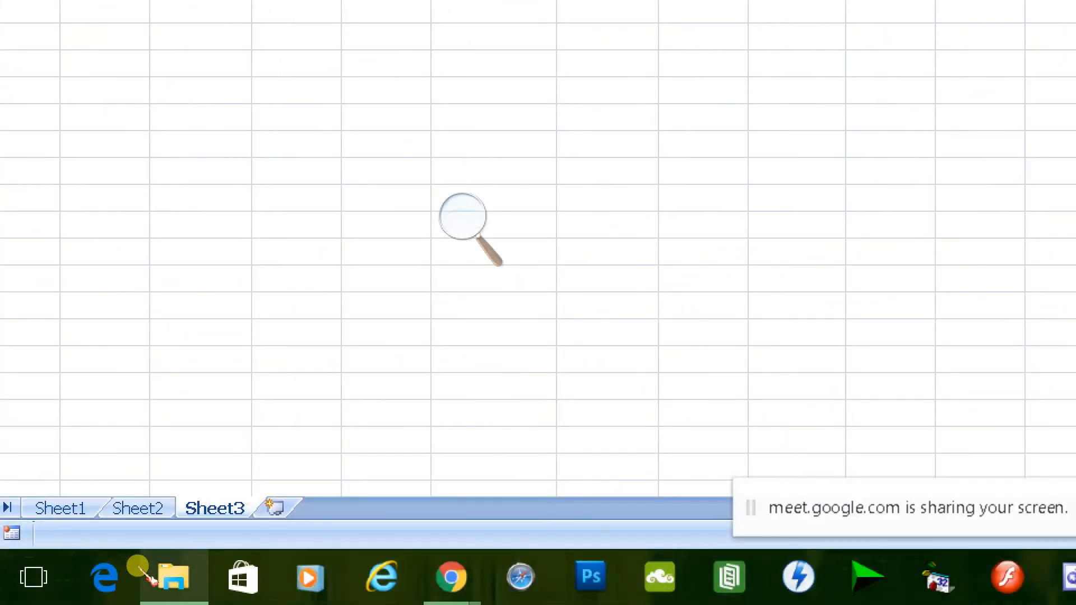
- Create a new blank workbook and bring its window to the front with A1 selected
key(shift+F11)
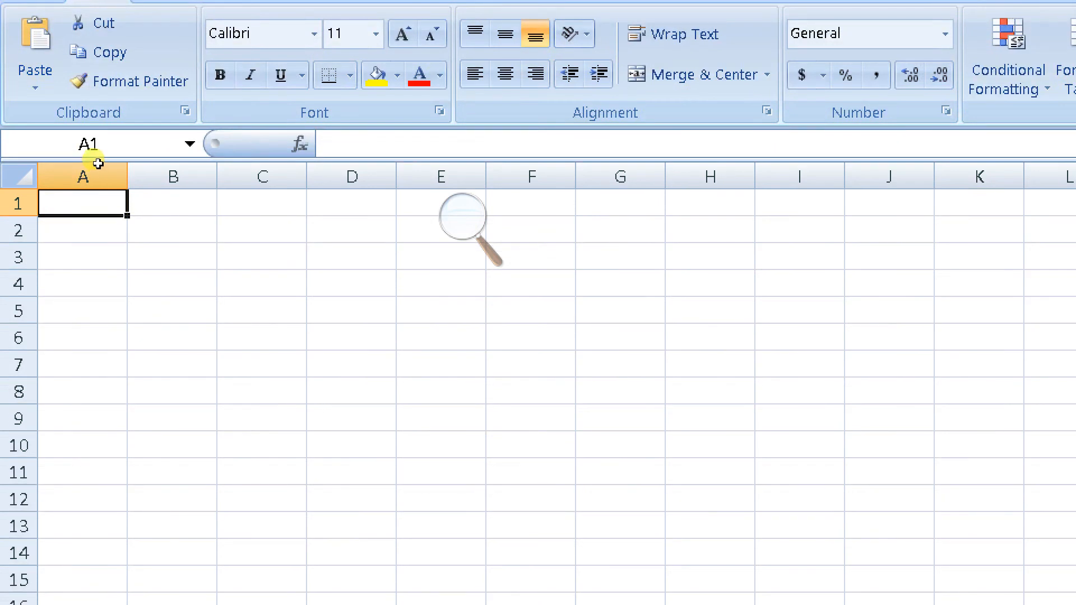
key(Right)
key(Down)
key(Down)
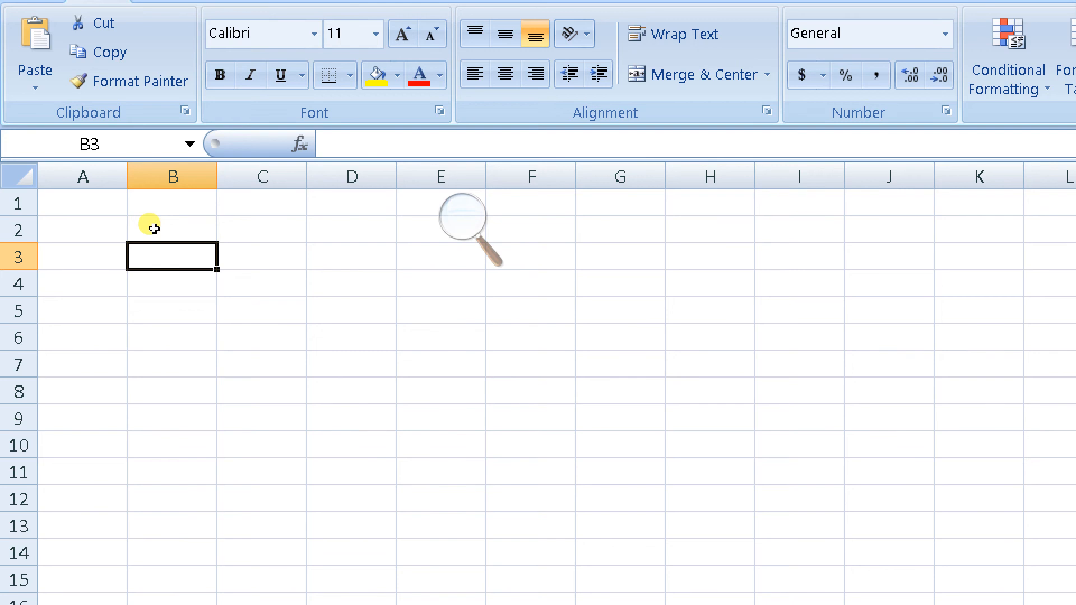
key(ctrl+Home)
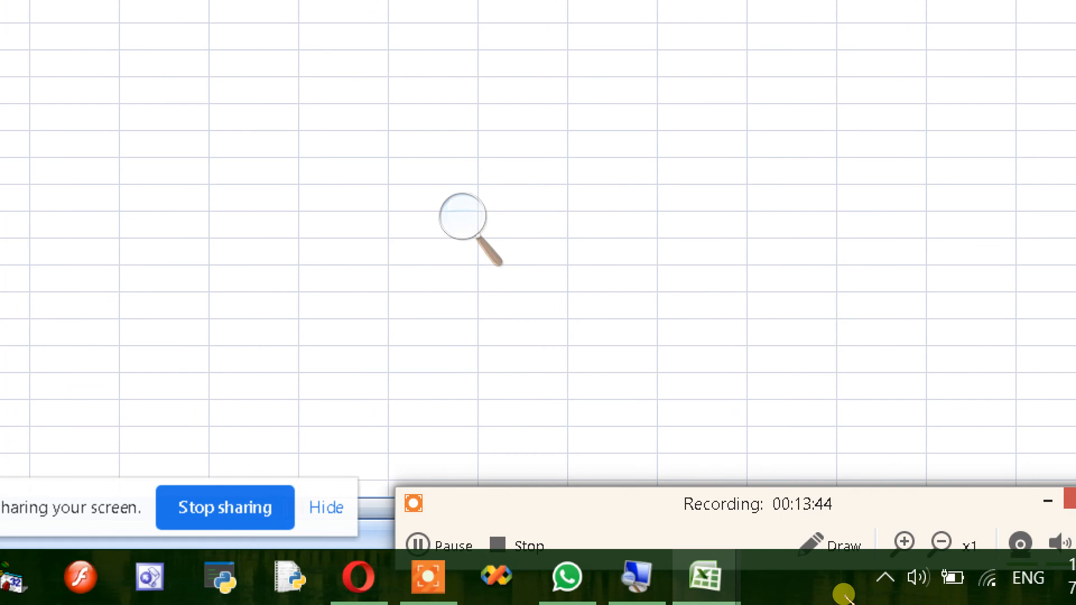
click(1046, 499)
click(700, 579)
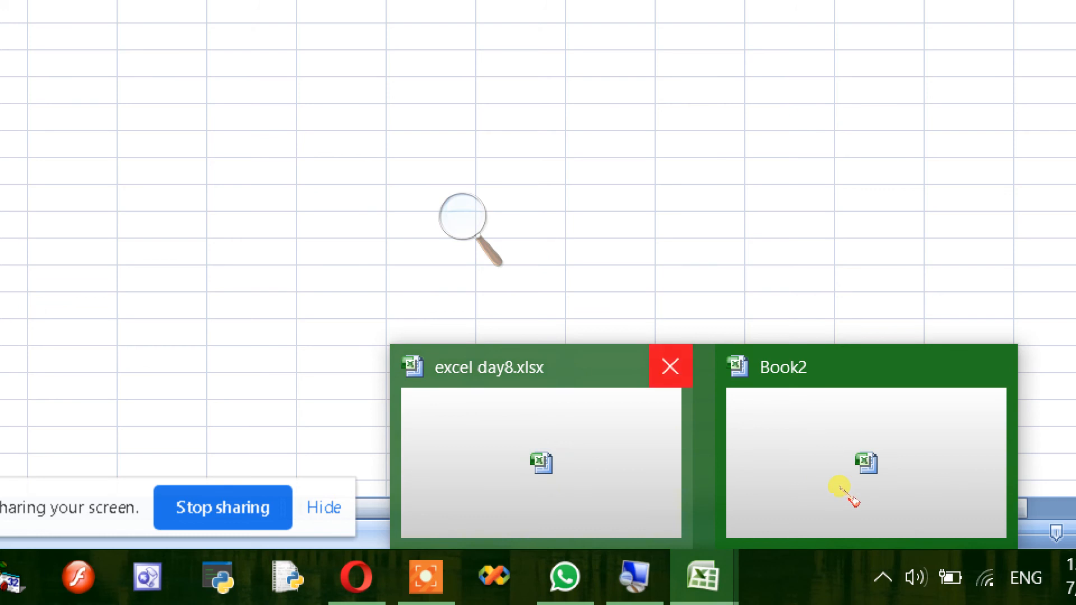
click(820, 491)
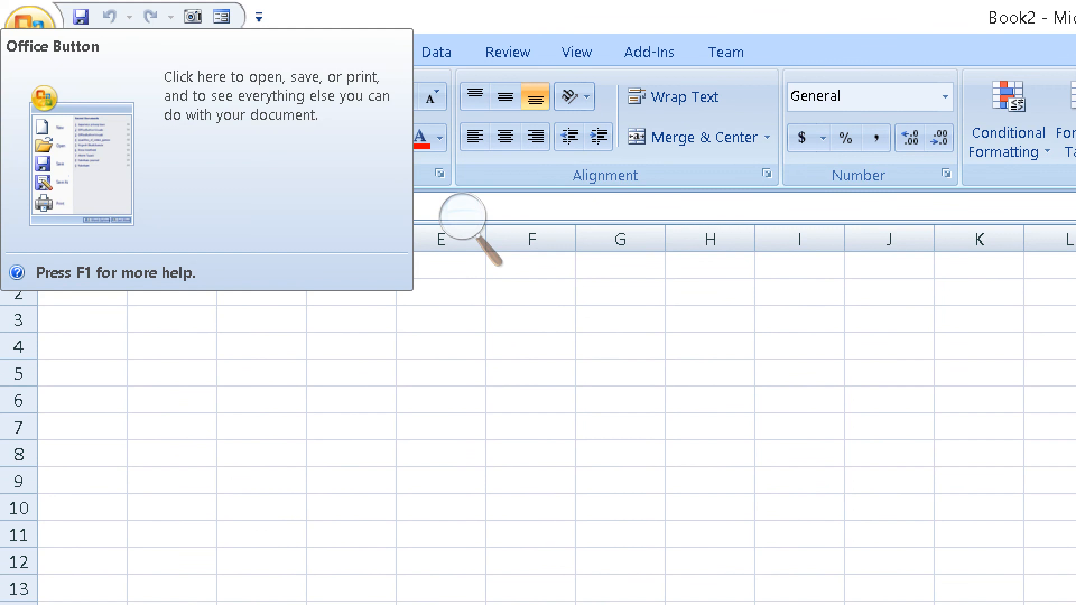
- Examine the What-If Analysis options, including Scenario Manager, Goal Seek and Data Table
click(437, 52)
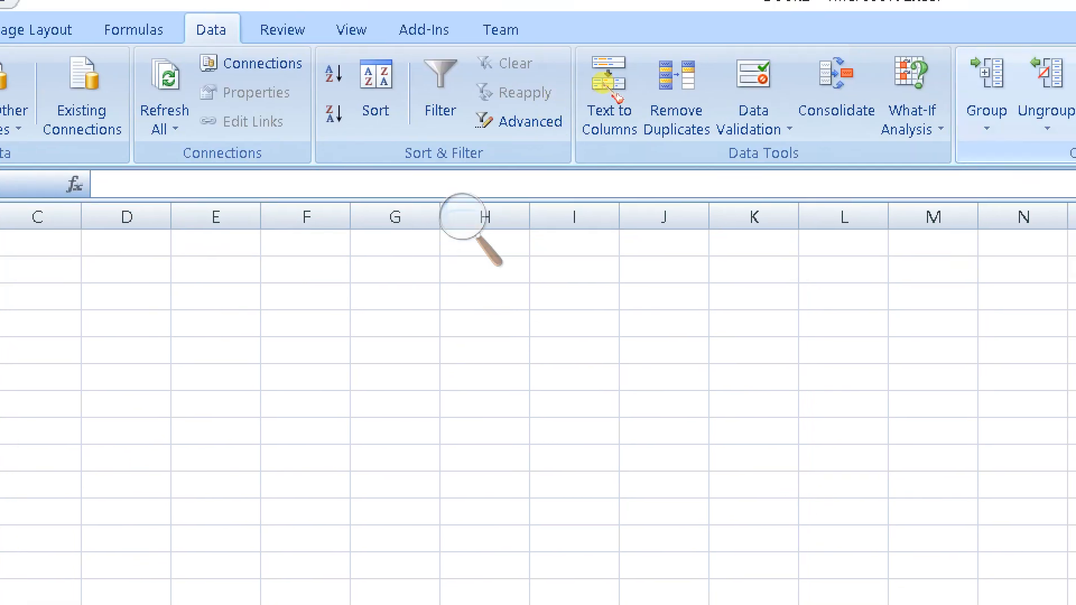
click(912, 96)
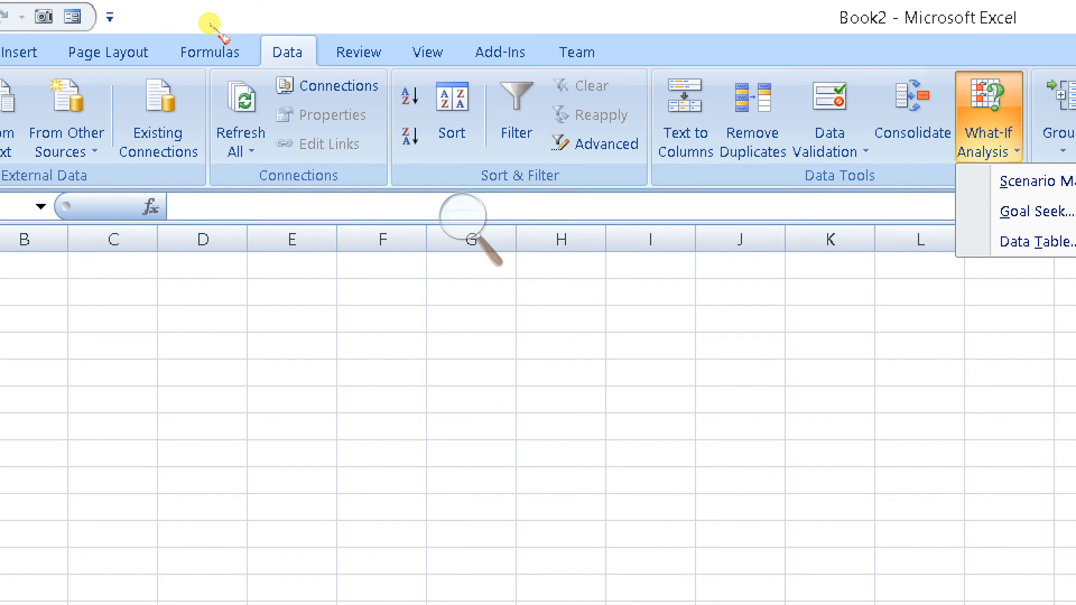
key(alt+Tab)
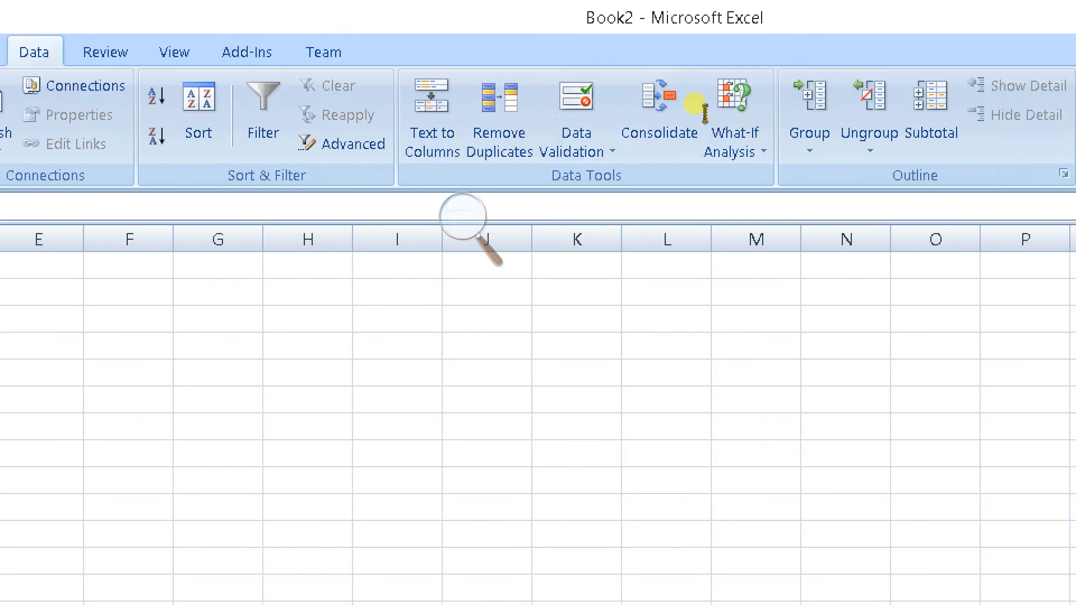
click(990, 149)
key(Down)
key(Down)
key(Up)
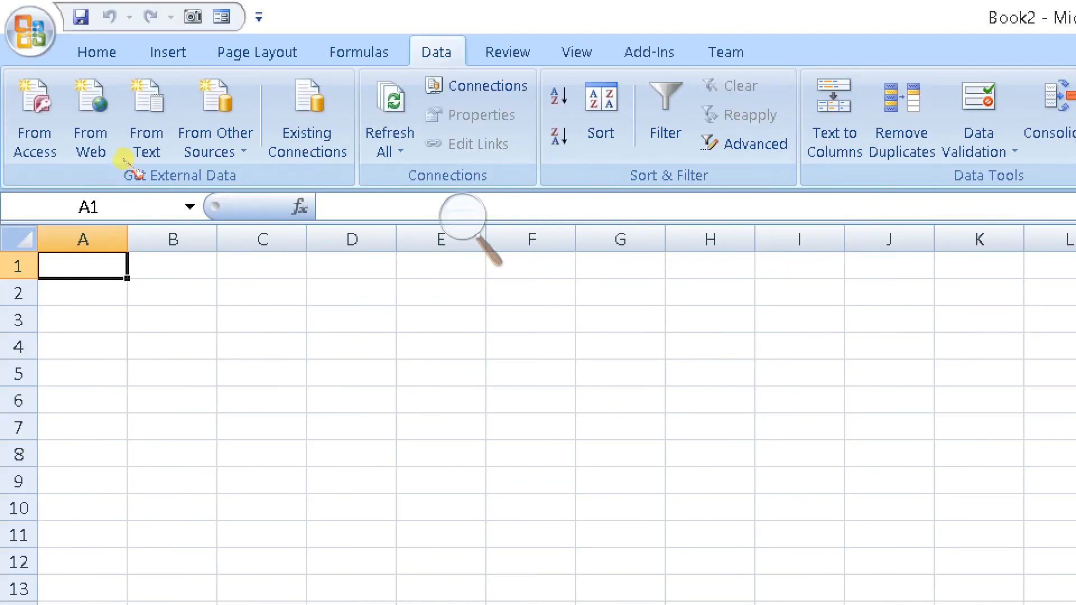
- Merge and center the range C3:F4 and enter the title goal seek in it
key(Down)
key(Down)
key(Right)
key(Right)
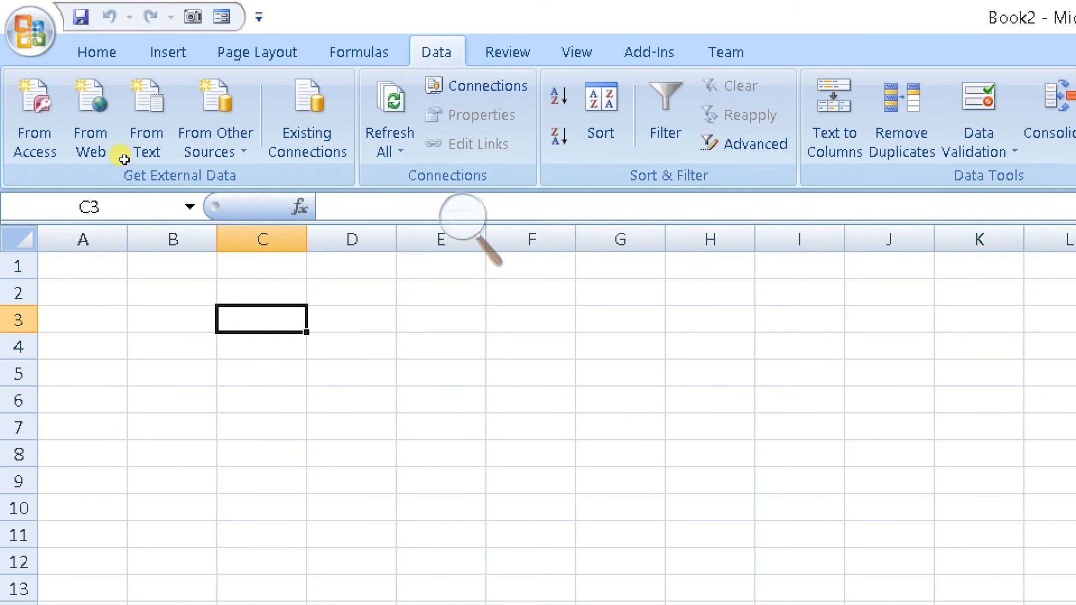
key(shift+Down)
key(shift+Right)
key(shift+Right)
key(shift+Right)
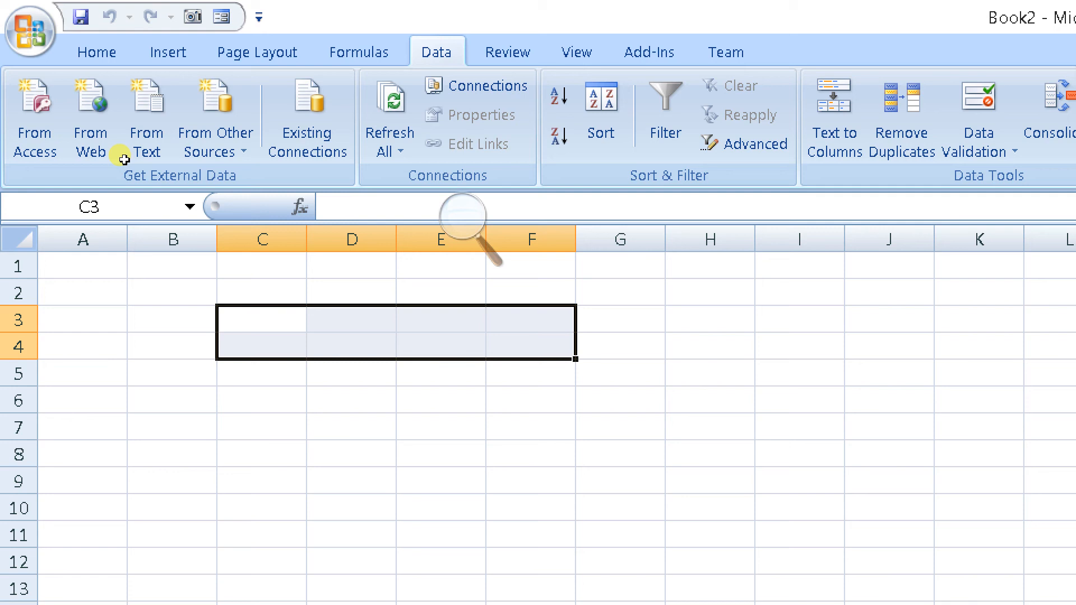
key(alt+h)
text(mcgo)
text(al sekk)
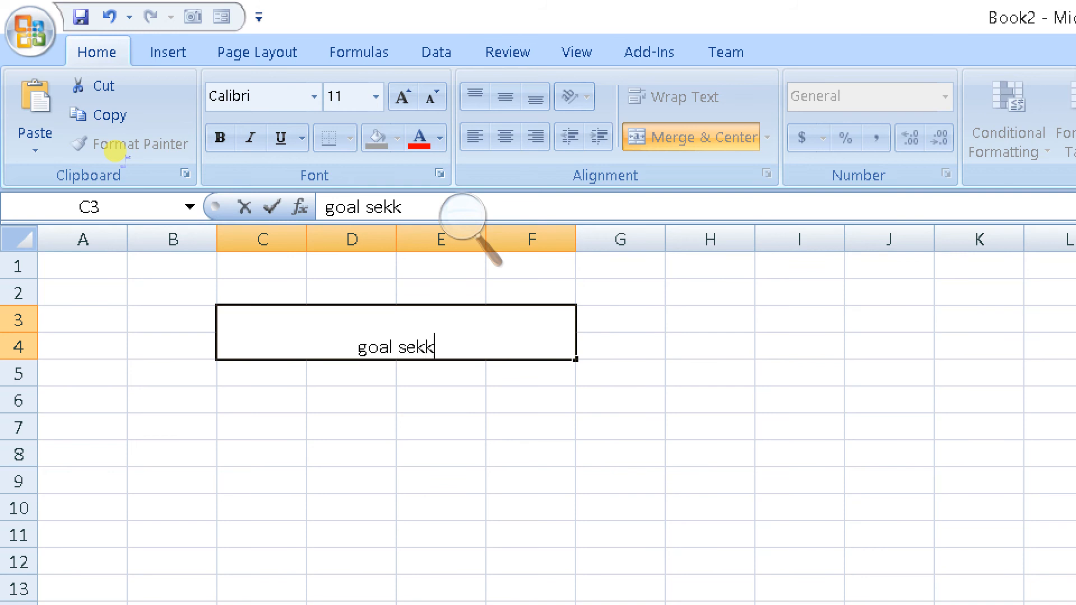
key(BackSpace)
key(BackSpace)
text(ek)
key(Return)
key(Up)
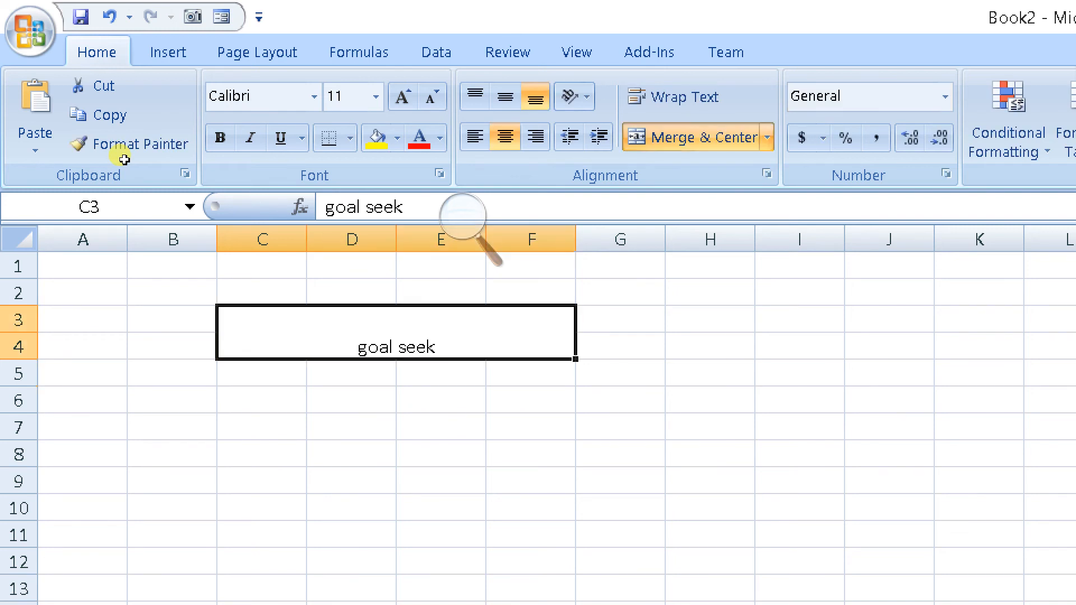
key(Down)
key(Up)
key(Down)
key(Down)
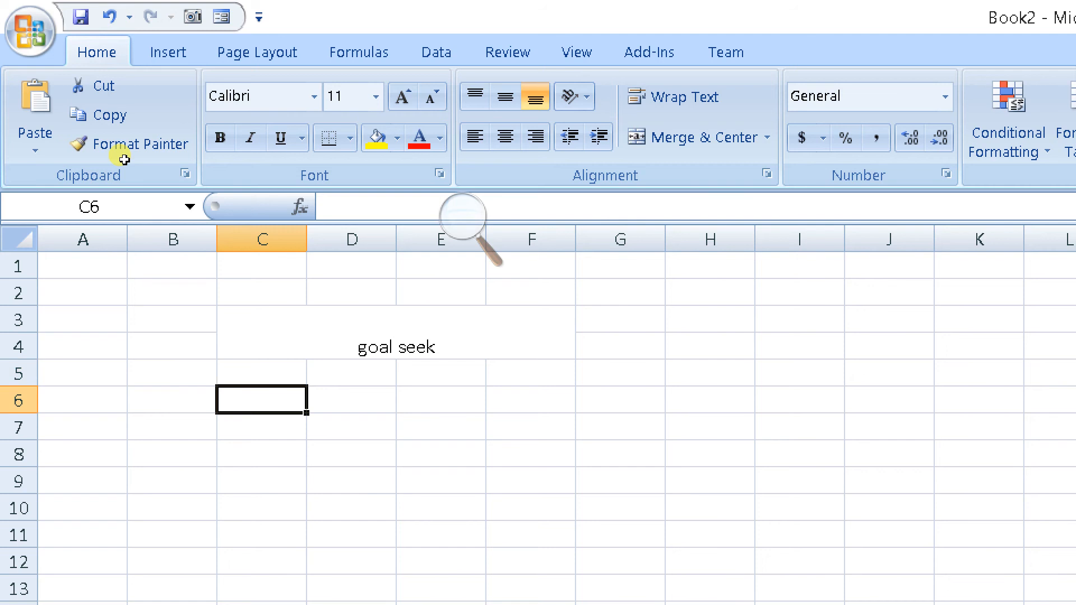
key(Up)
key(Up)
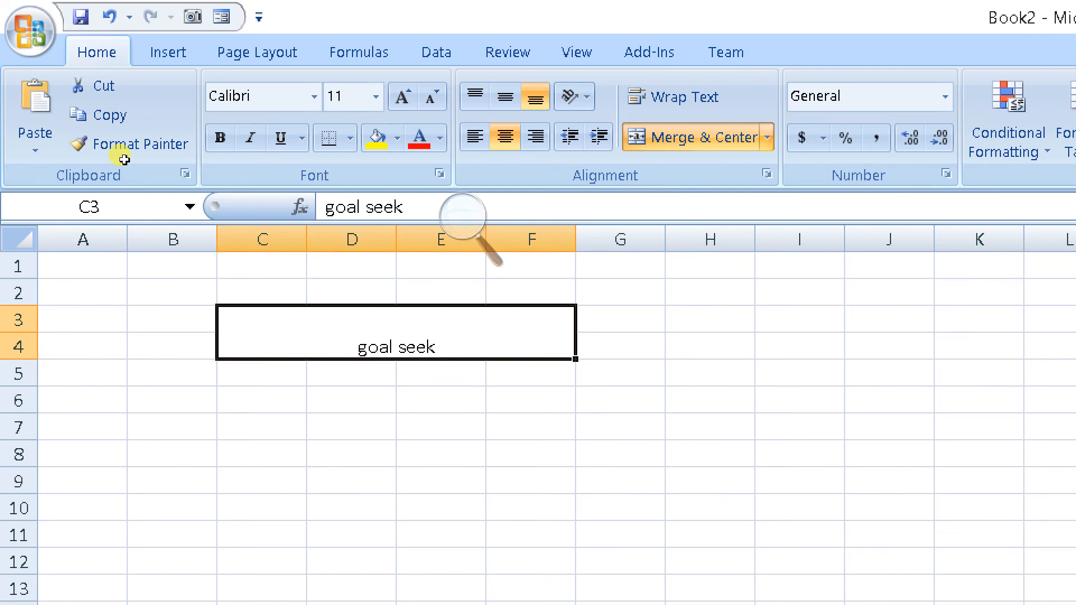
- Set the font size of the goal seek title to 24
key(Return)
key(Up)
key(alt+h)
text(fs)
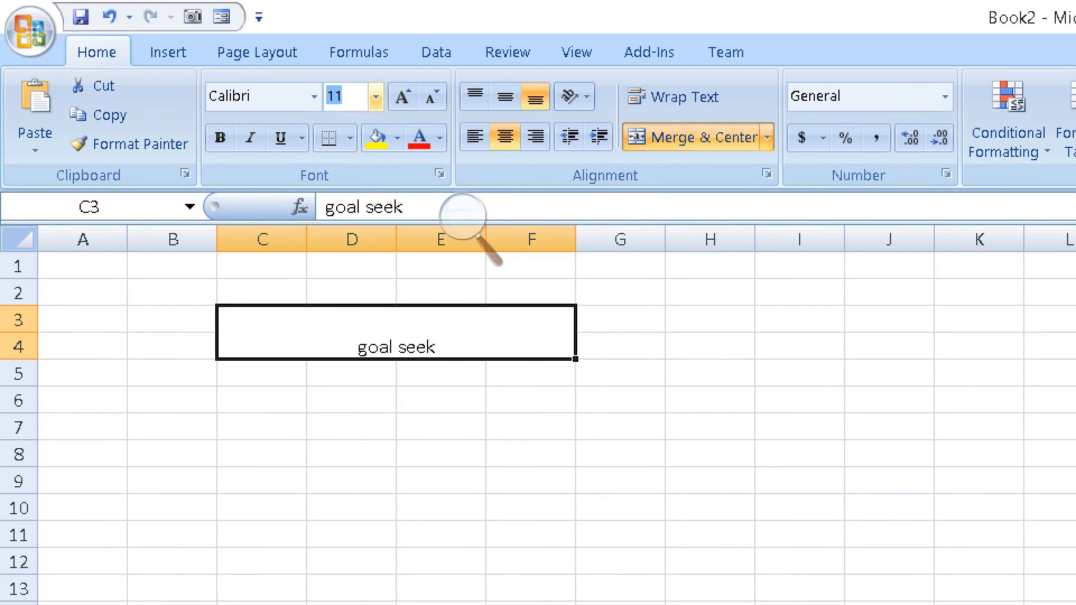
text(24)
key(Return)
- Enter the label name in C6 and the value abc in D6
key(Down)
key(Down)
key(Down)
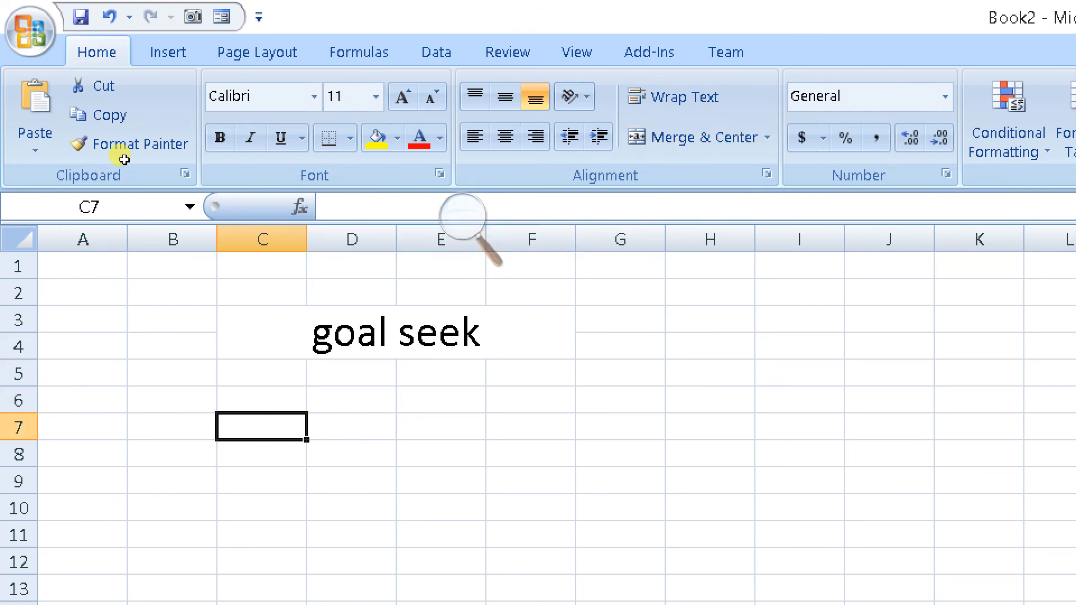
key(Up)
text(name)
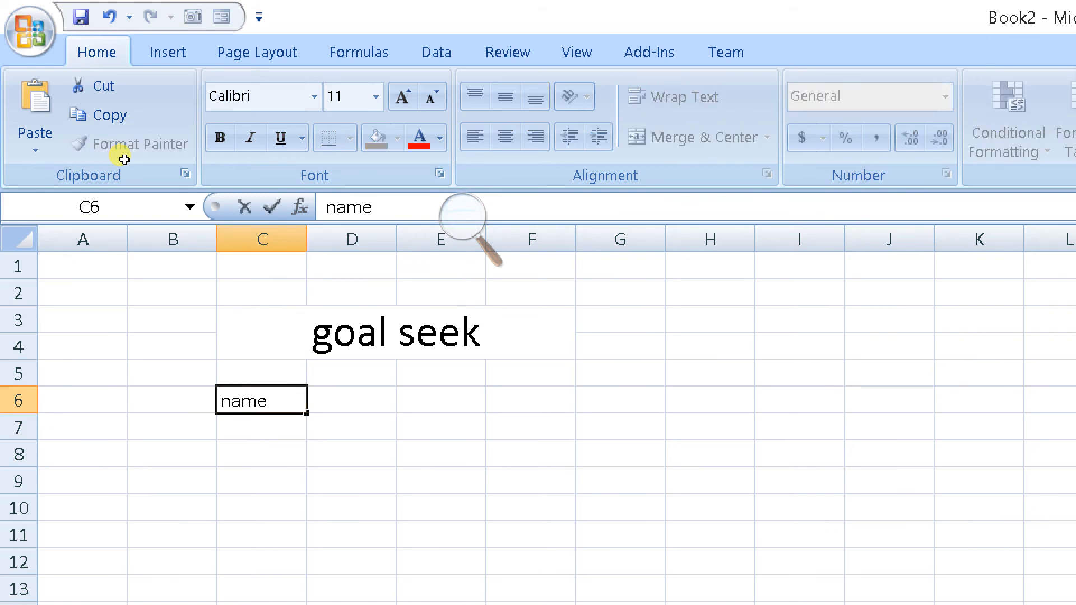
key(Tab)
text(abc)
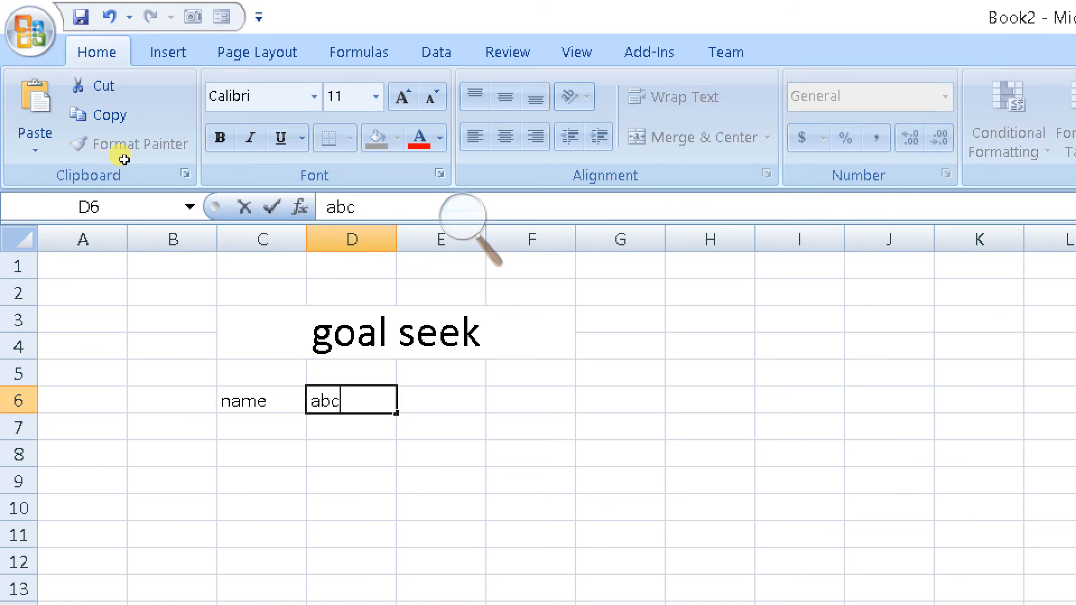
key(Return)
key(Left)
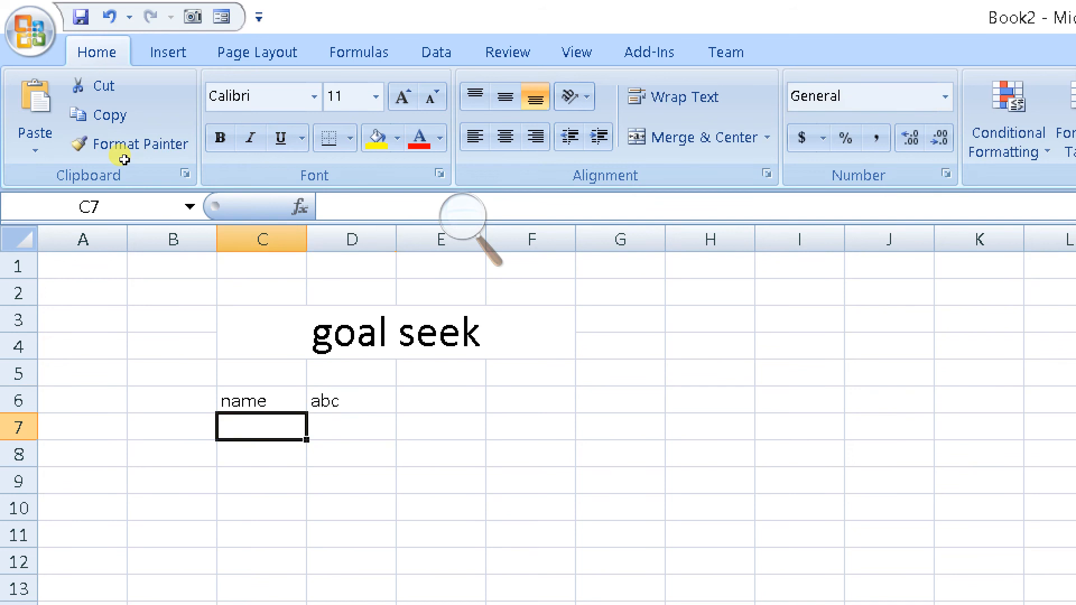
text(marks)
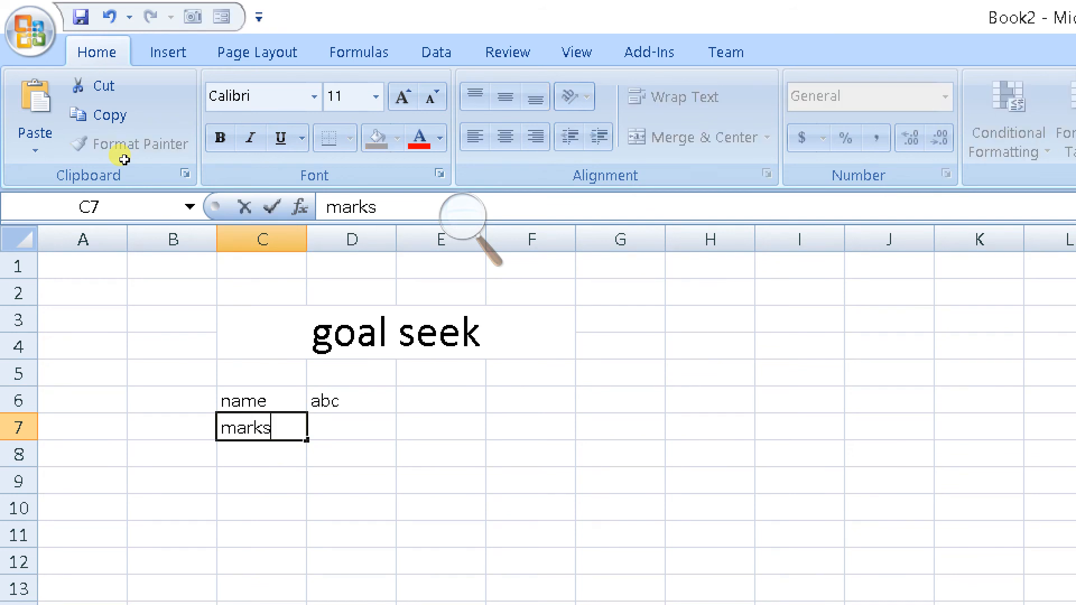
key(BackSpace)
key(BackSpace)
key(BackSpace)
key(BackSpace)
key(BackSpace)
- Enter the headings subjects in C7 and marks in D7
text(su)
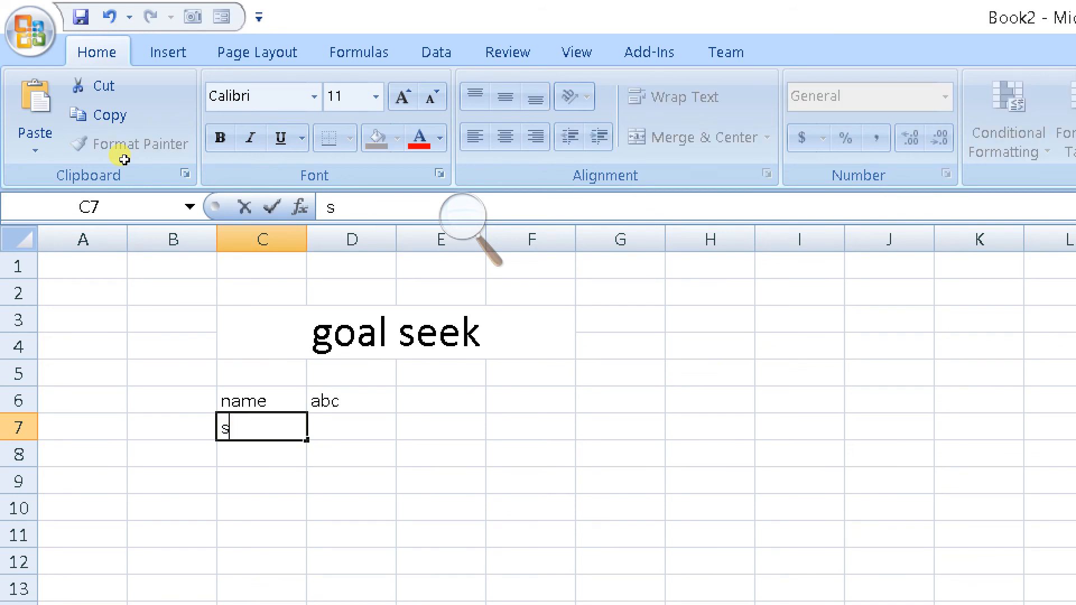
text(bjects)
key(Tab)
text(ma)
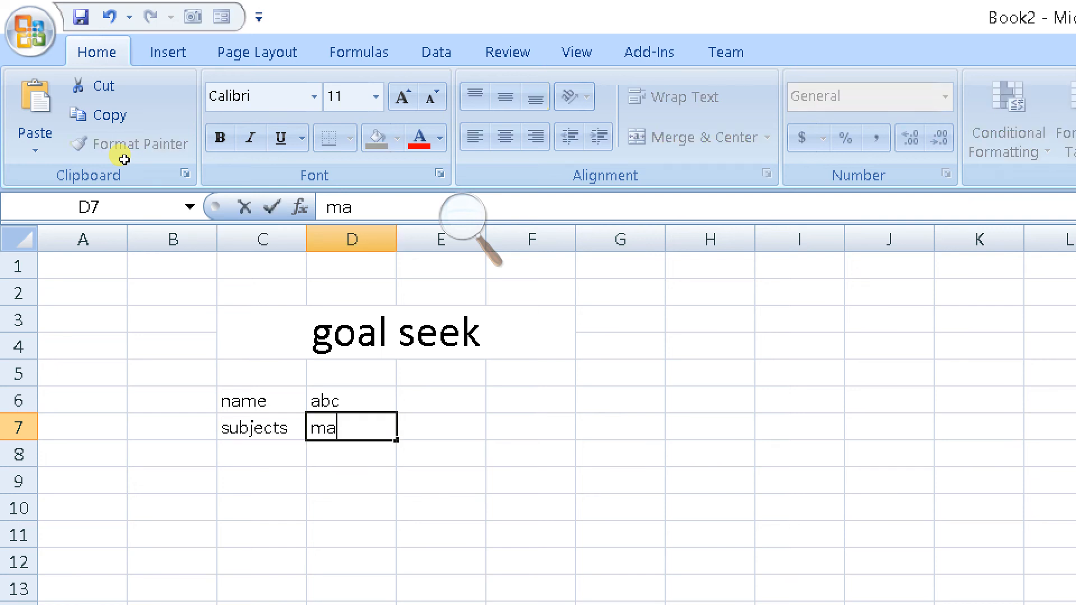
text(rks)
key(Return)
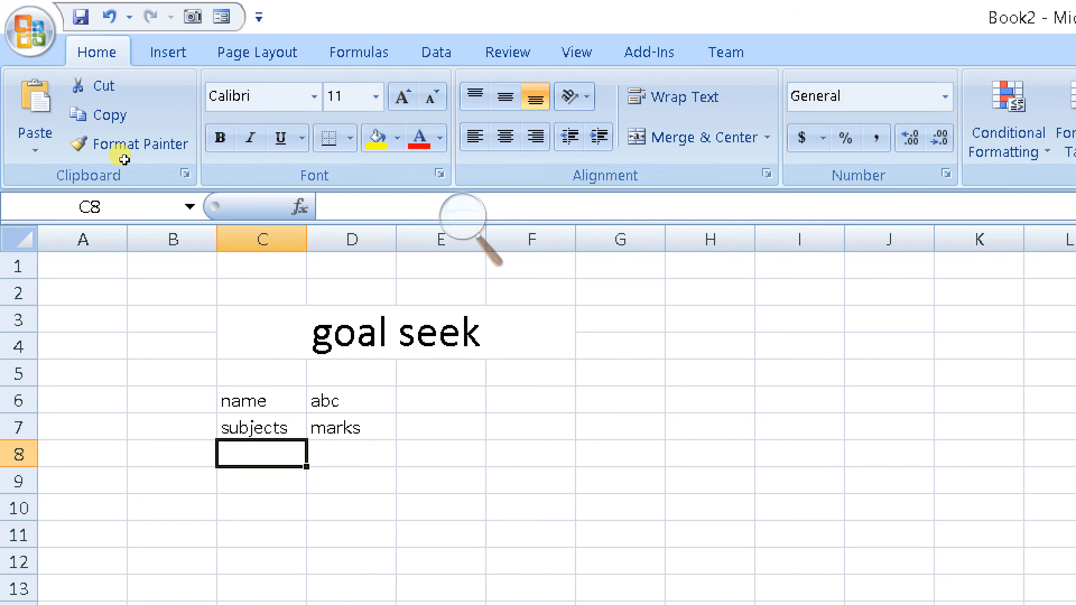
- List the subjects eng, hin, sst and sci in cells C8 to C11
text(engl)
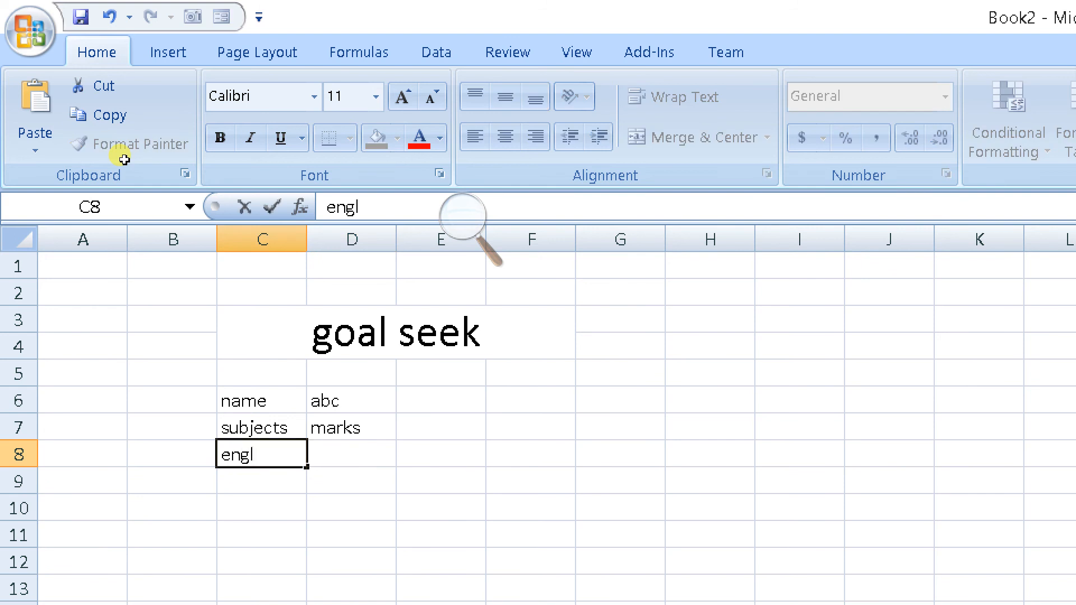
key(BackSpace)
key(Return)
text(hin)
key(Return)
text(sst)
key(Return)
text(sci)
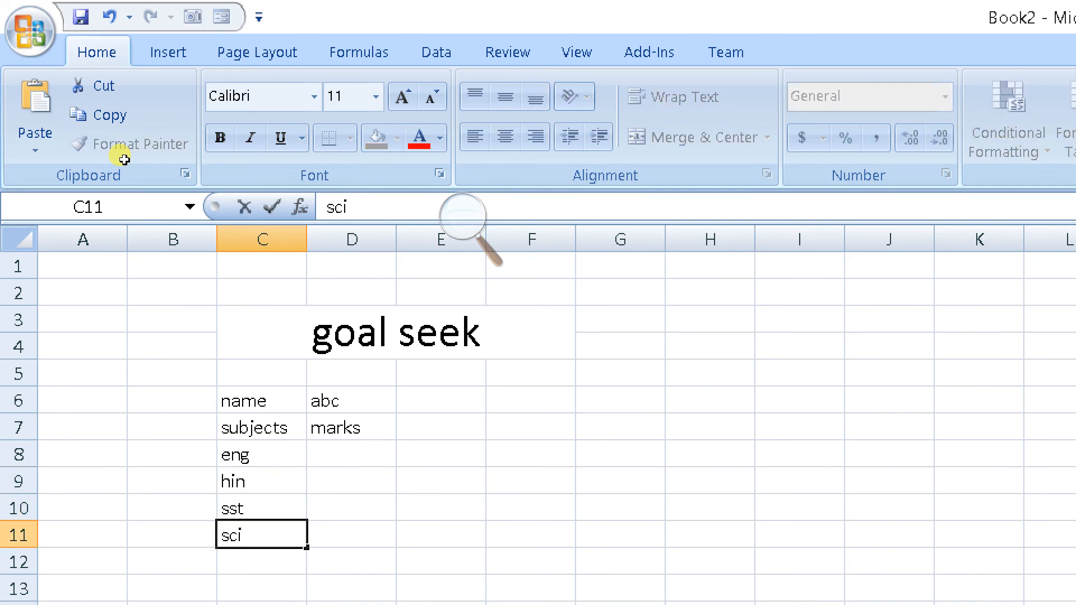
key(alt+Tab)
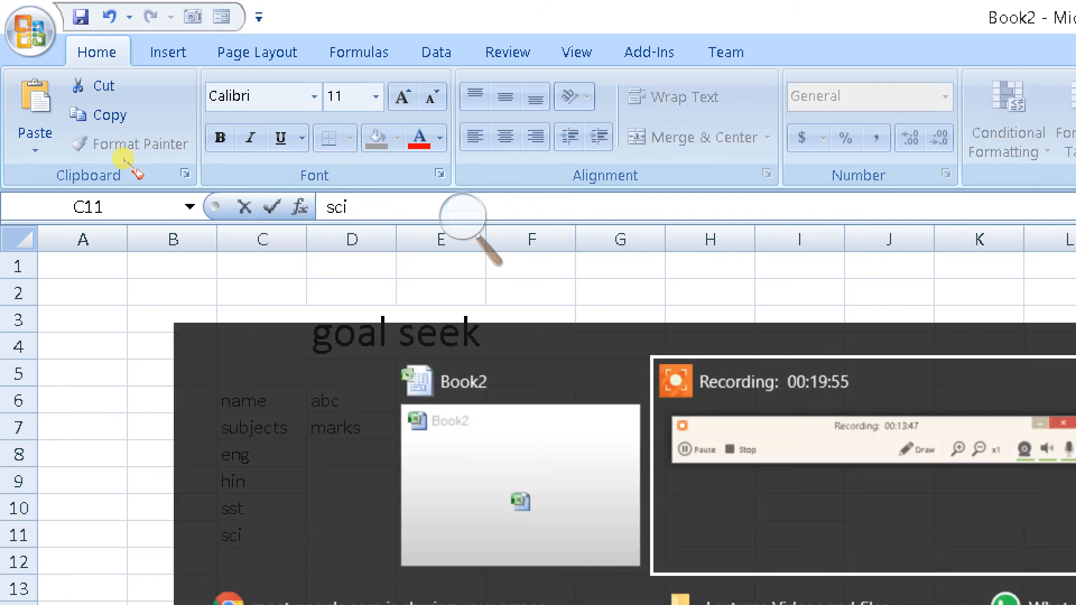
key(alt+Tab)
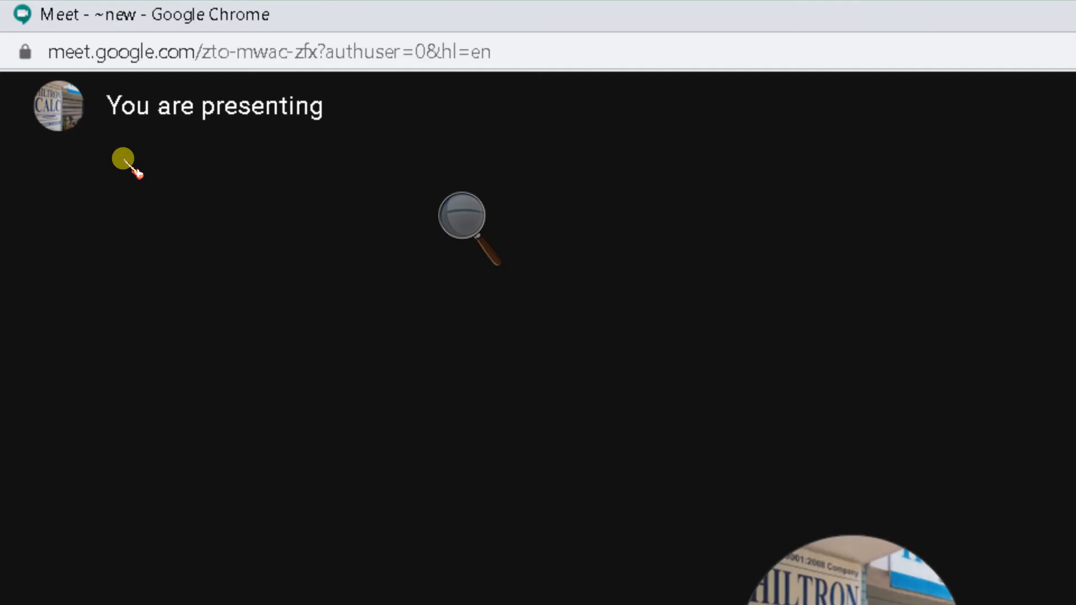
key(alt+Tab)
- Add maths in C12 as the last subject and select D8, the marks cell for eng
key(Return)
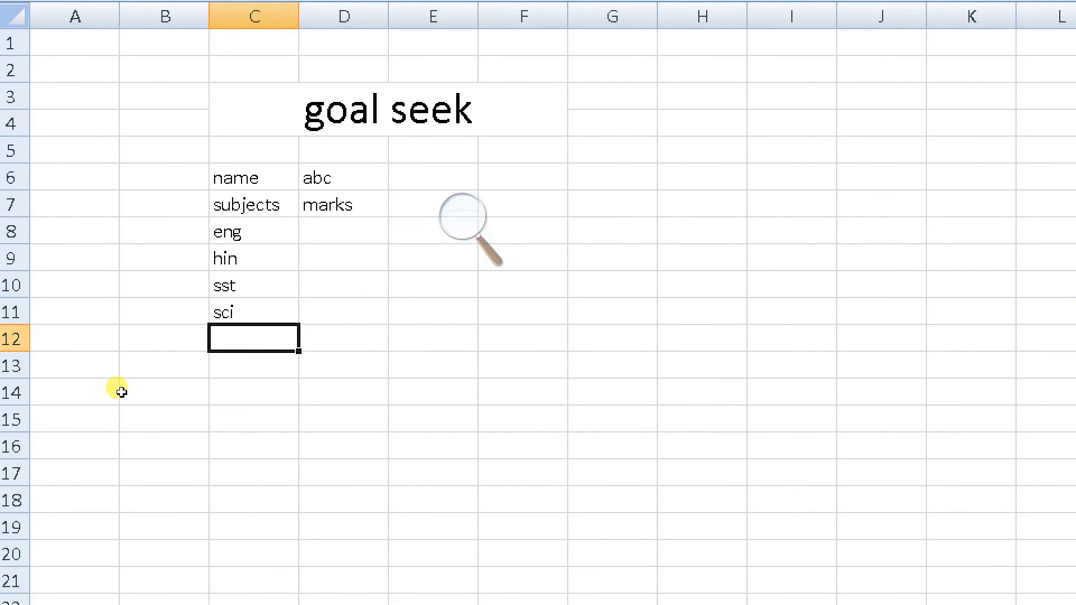
text(maths)
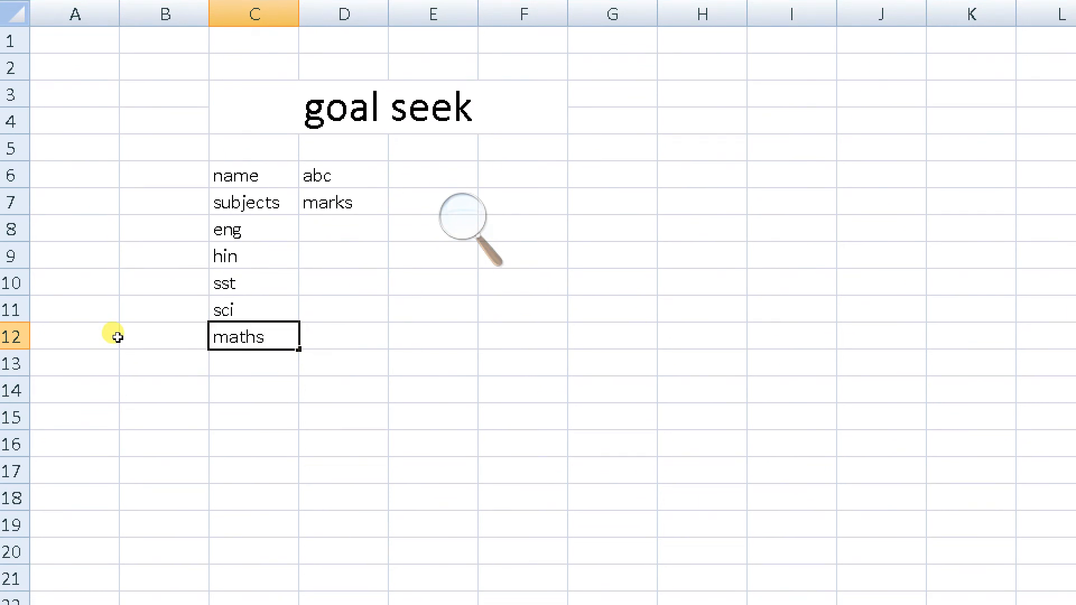
key(Tab)
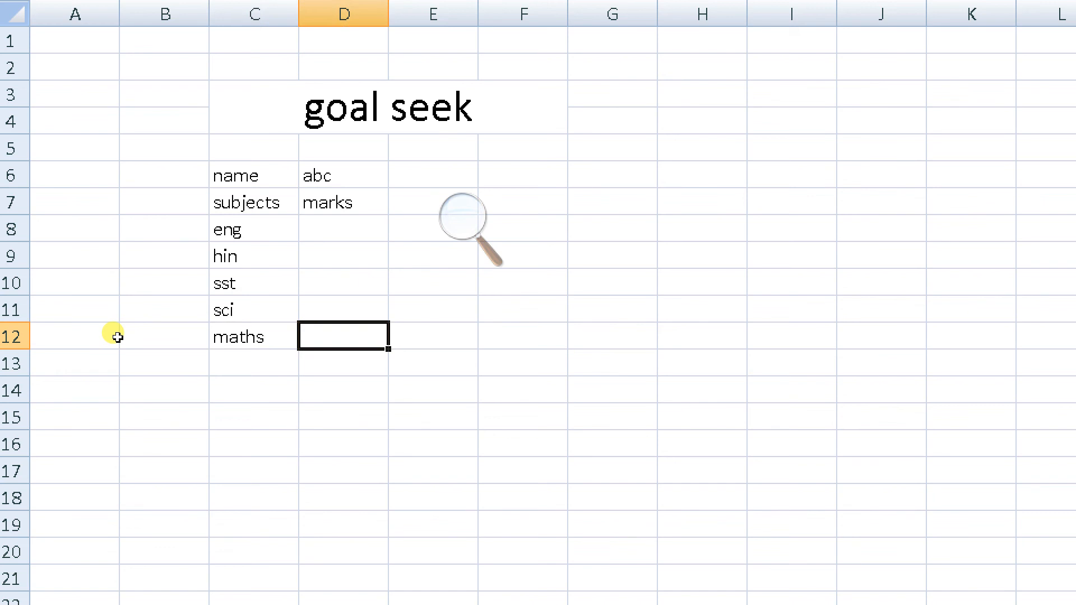
key(Up)
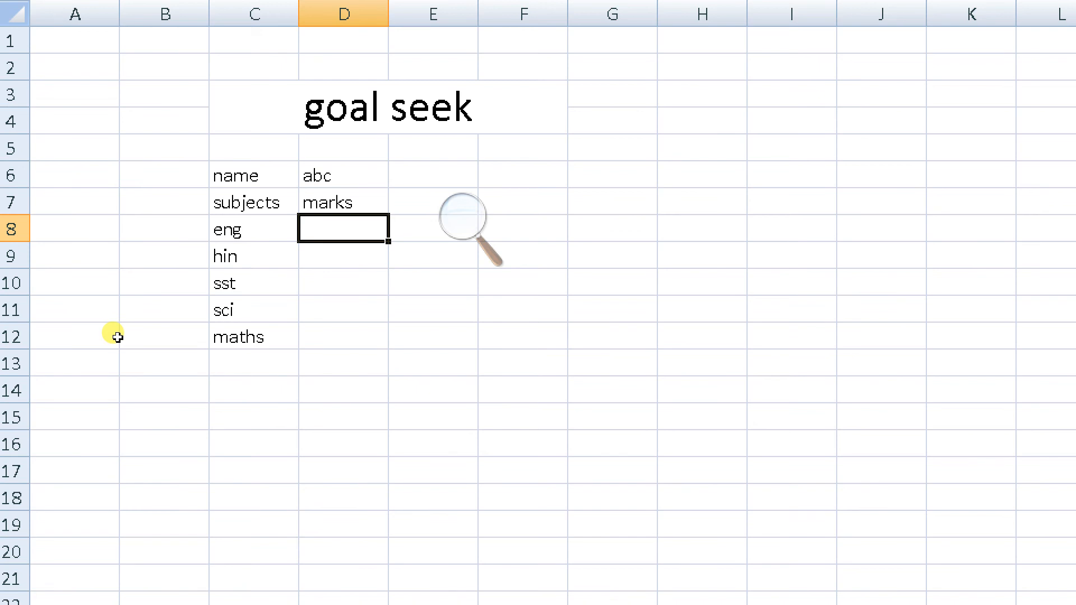
- Enter the marks 87, 75, 70 and 85 for eng, hin, sst and sci in cells D8 to D11
text(87)
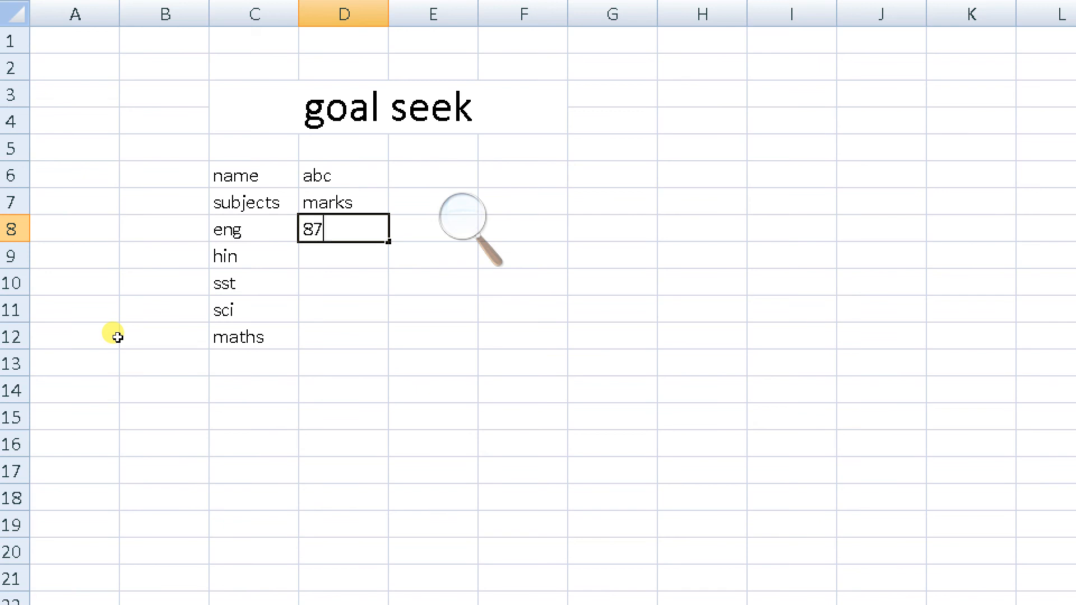
key(Return)
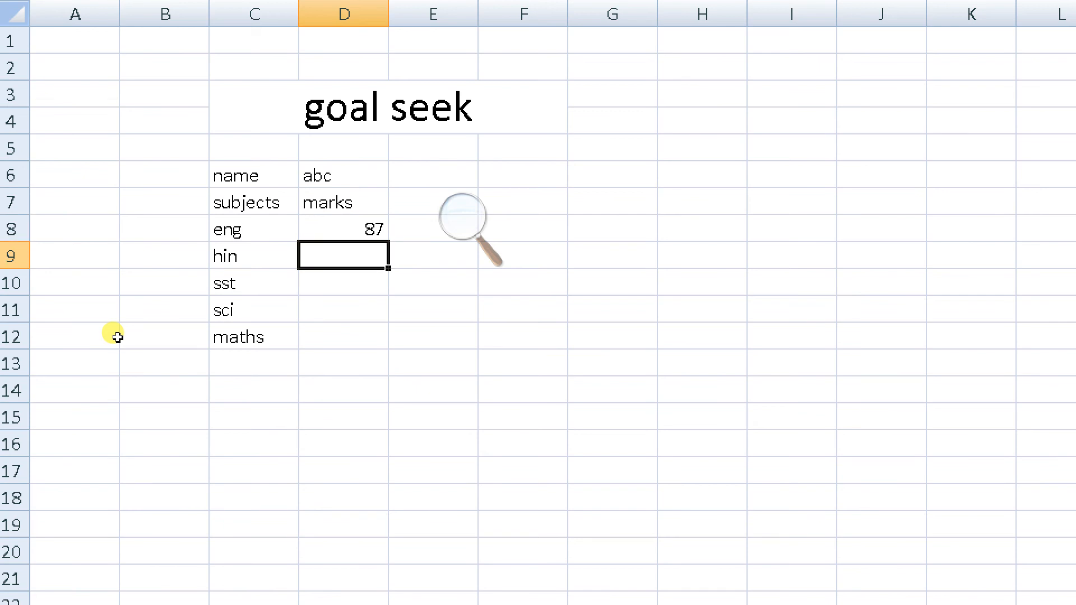
text(75)
key(Return)
text(70)
key(Return)
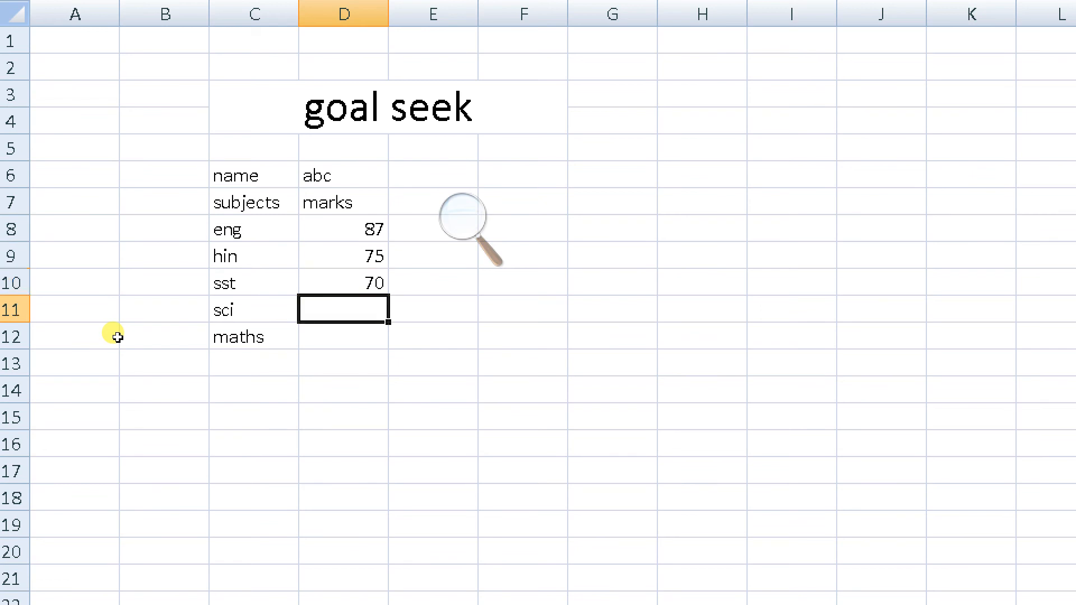
text(85)
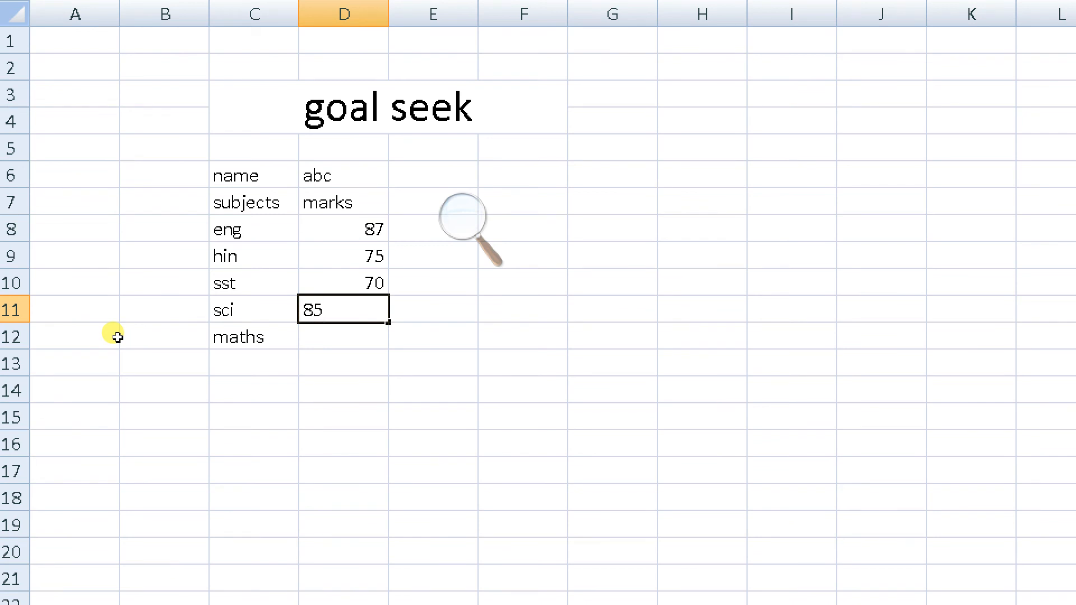
key(Return)
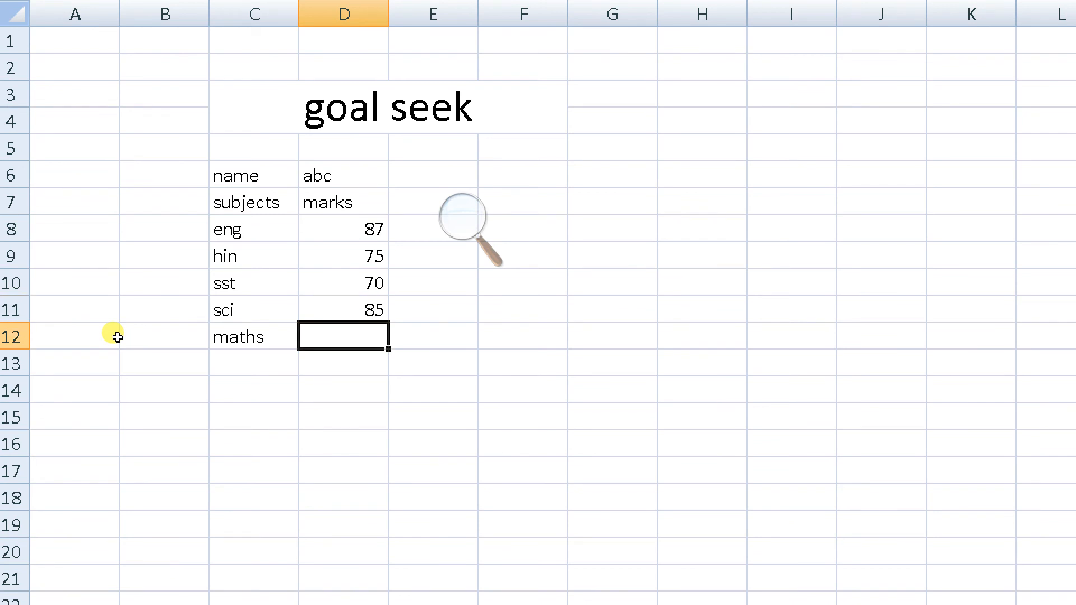
- Enter the label goal in C14 and the value 80 in D14
key(Down)
key(Left)
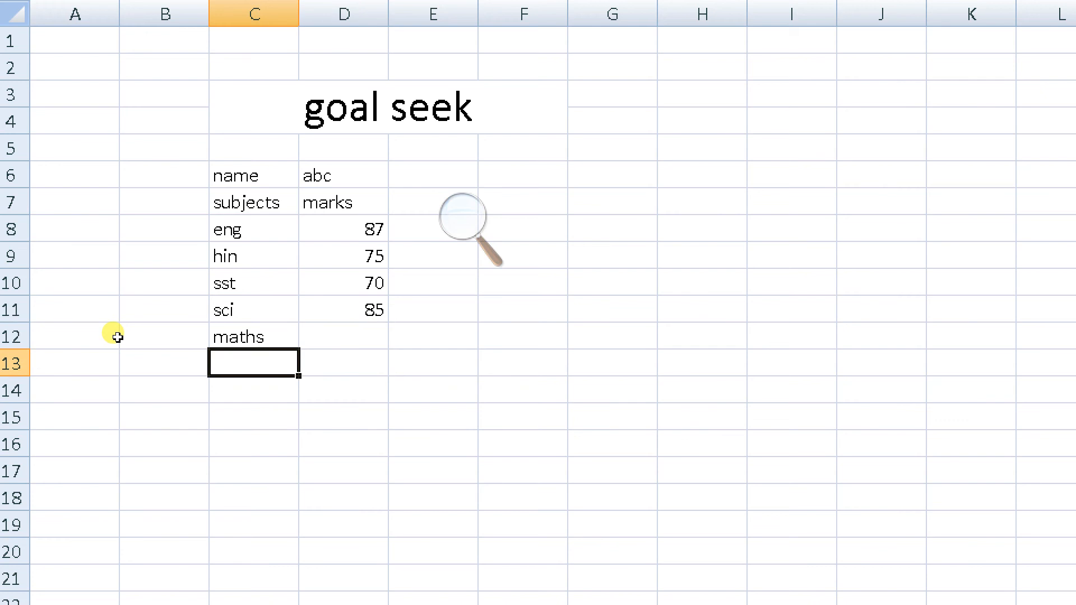
text(g)
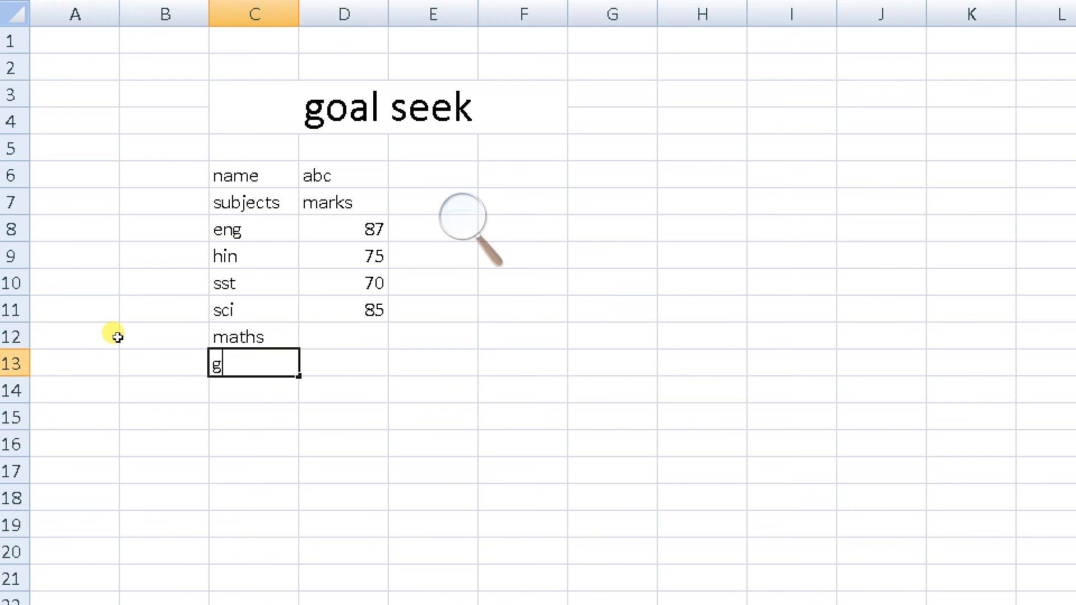
key(BackSpace)
key(Return)
text(goal)
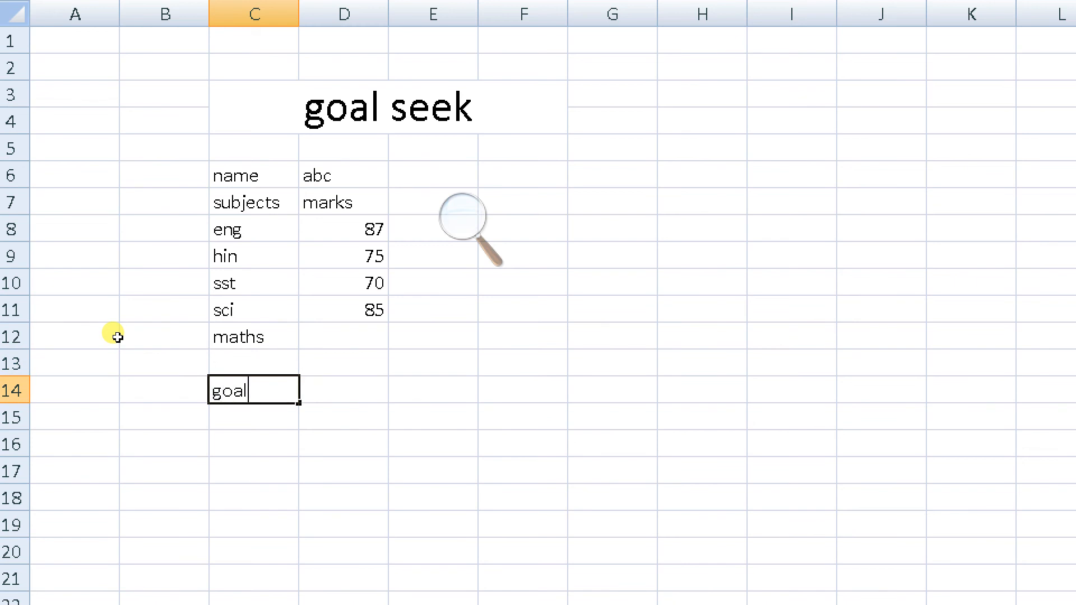
key(Tab)
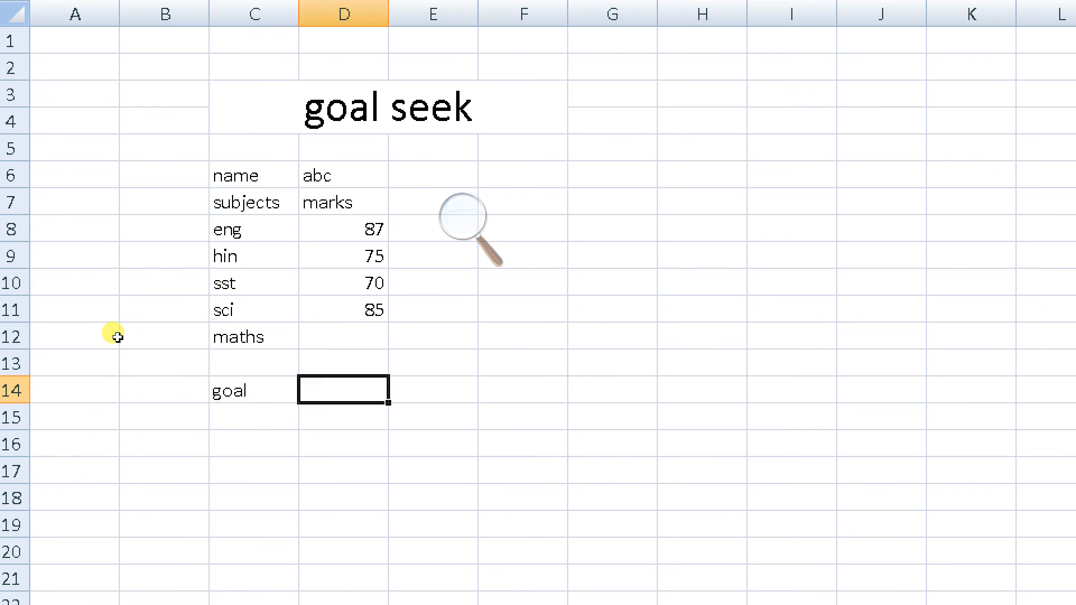
text(80)
key(Tab)
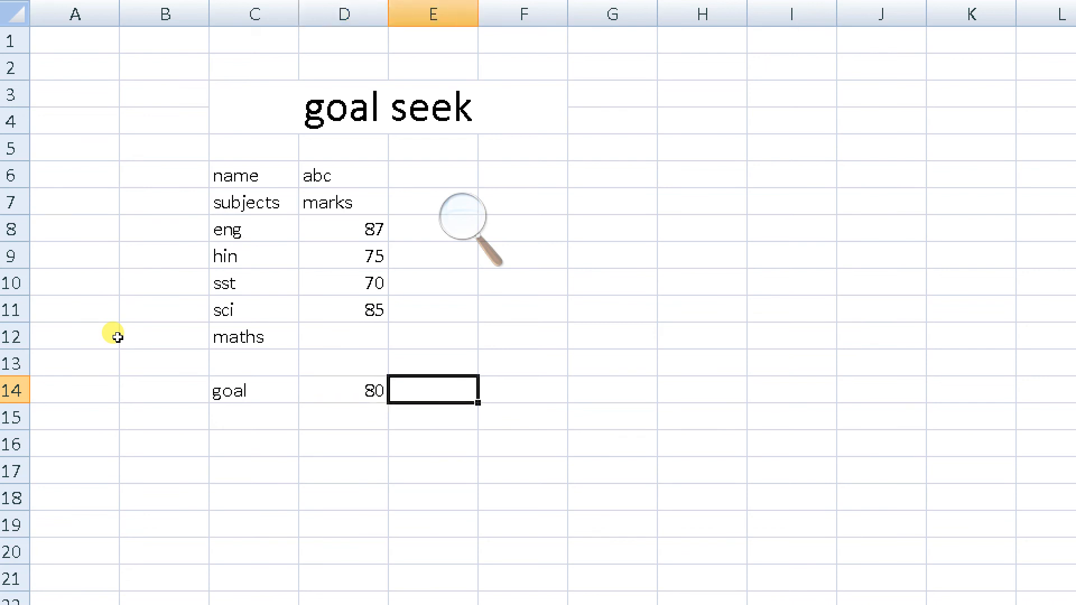
key(Left)
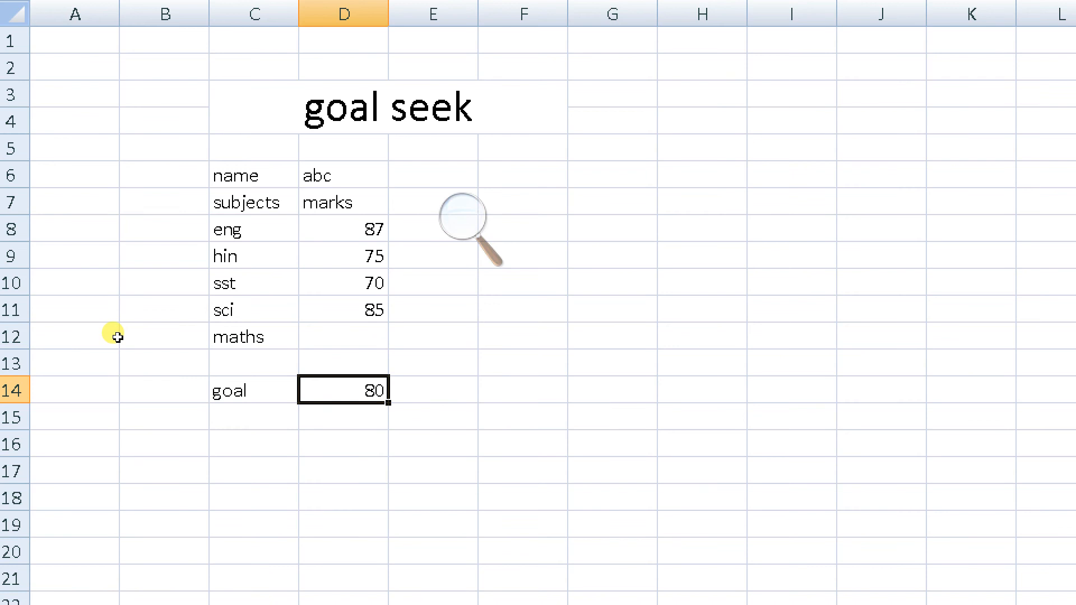
key(Up)
key(Up)
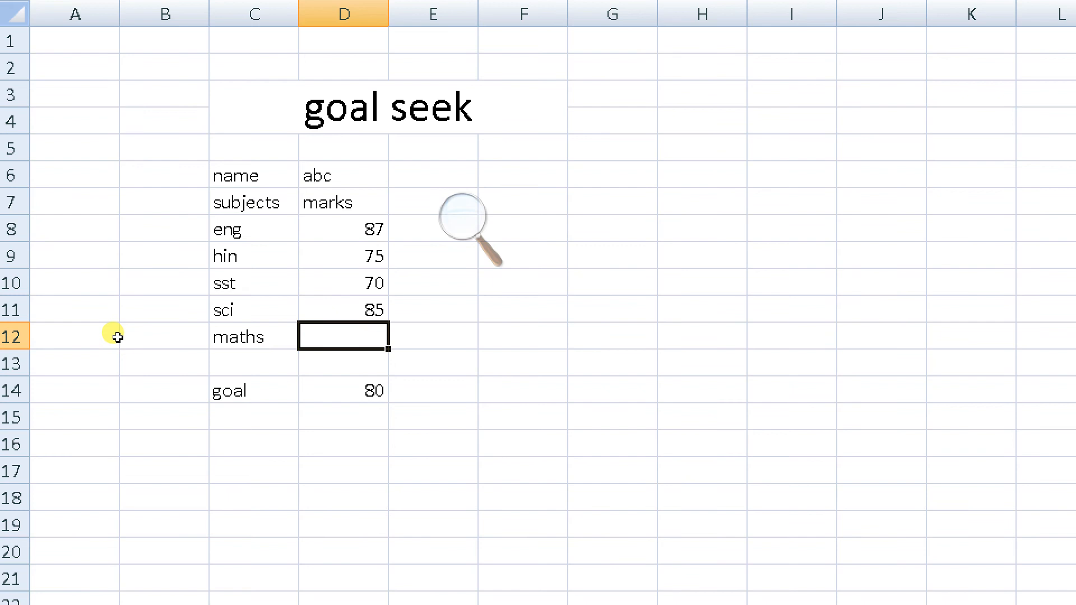
key(Down)
key(Down)
key(Down)
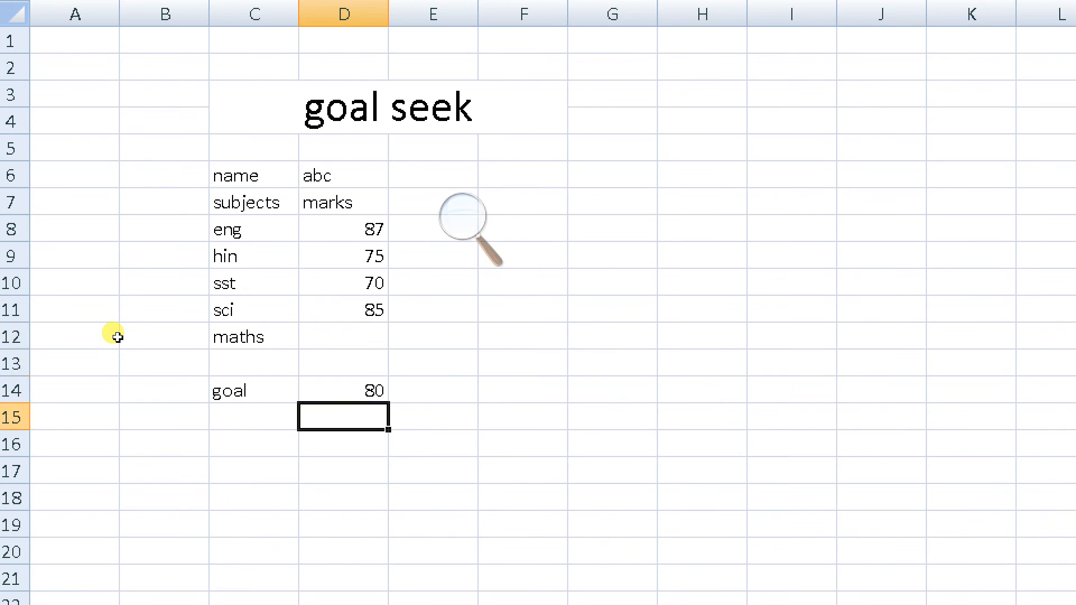
key(Up)
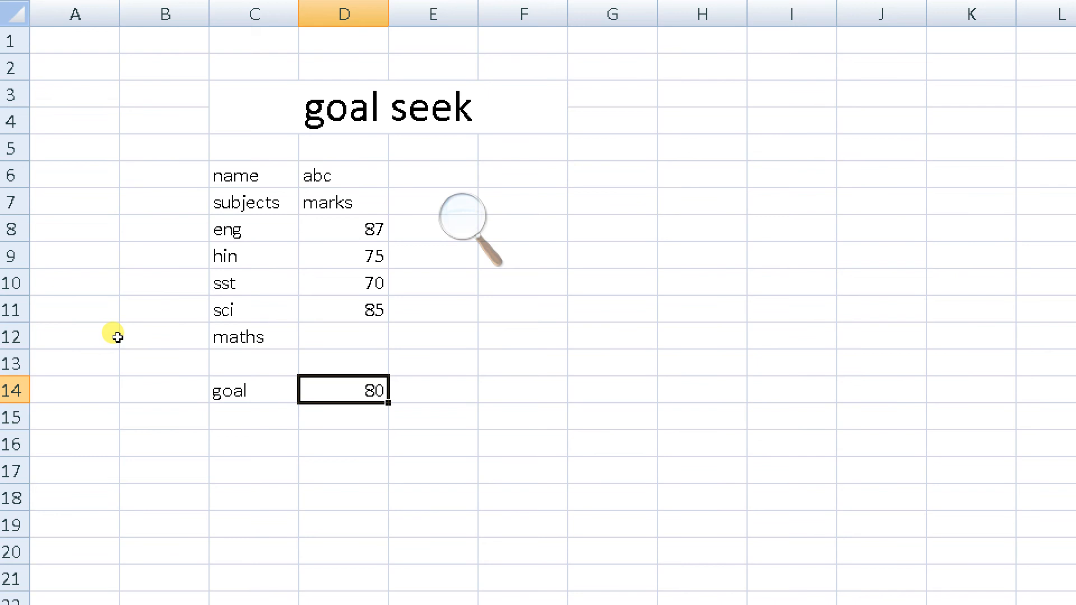
- Enter the label average in C13, between the maths and goal rows
key(Up)
key(Left)
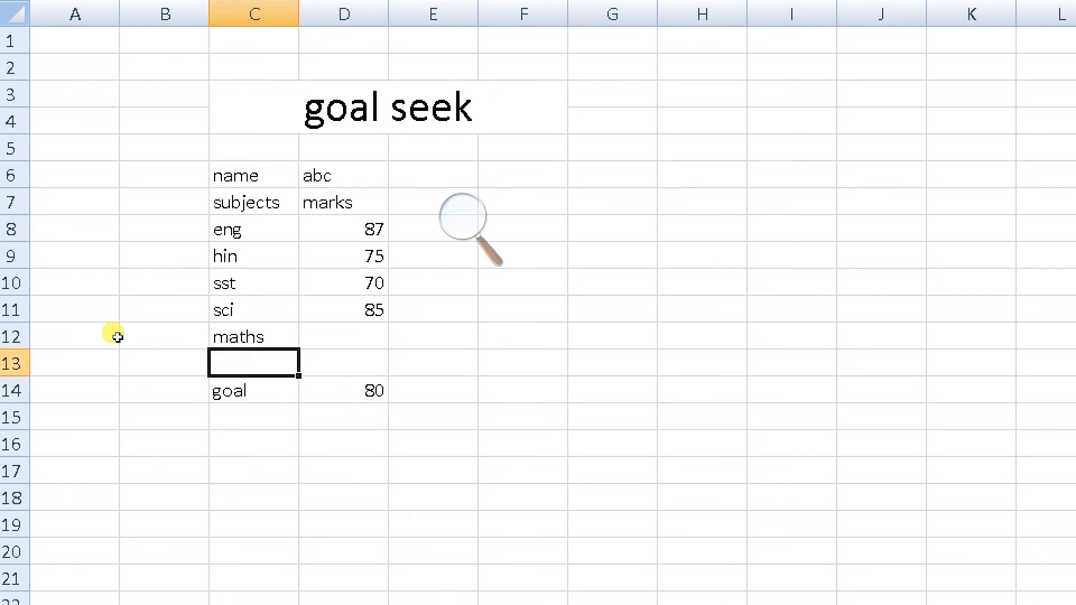
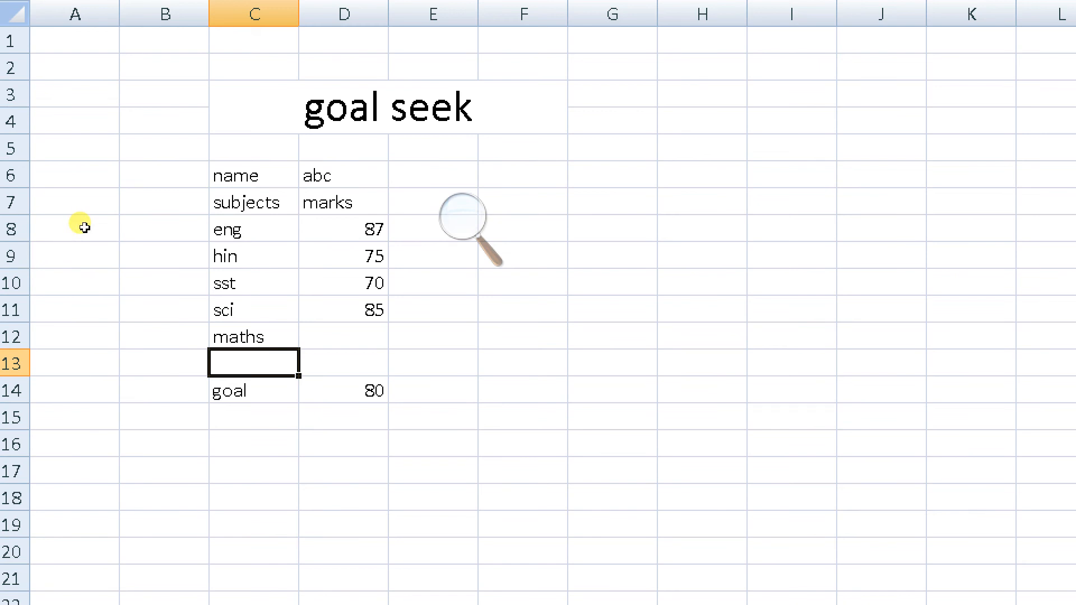
text(a)
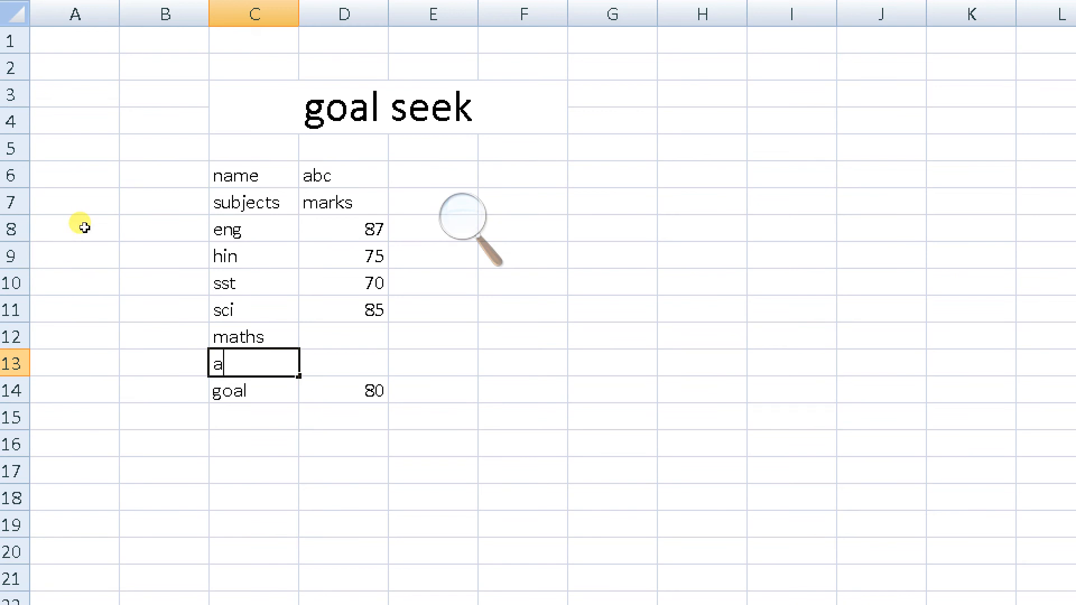
text(verage)
key(Tab)
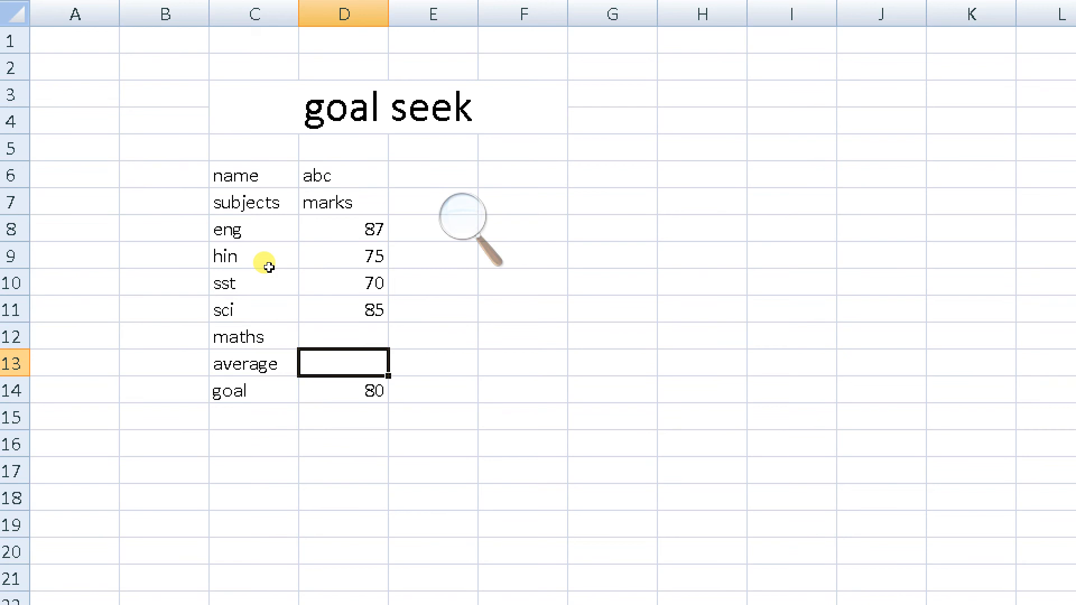
text(=)
key(BackSpace)
key(alt+Tab)
- Start an AVERAGE formula in D13 that takes the marks range D8:D12
text(=av)
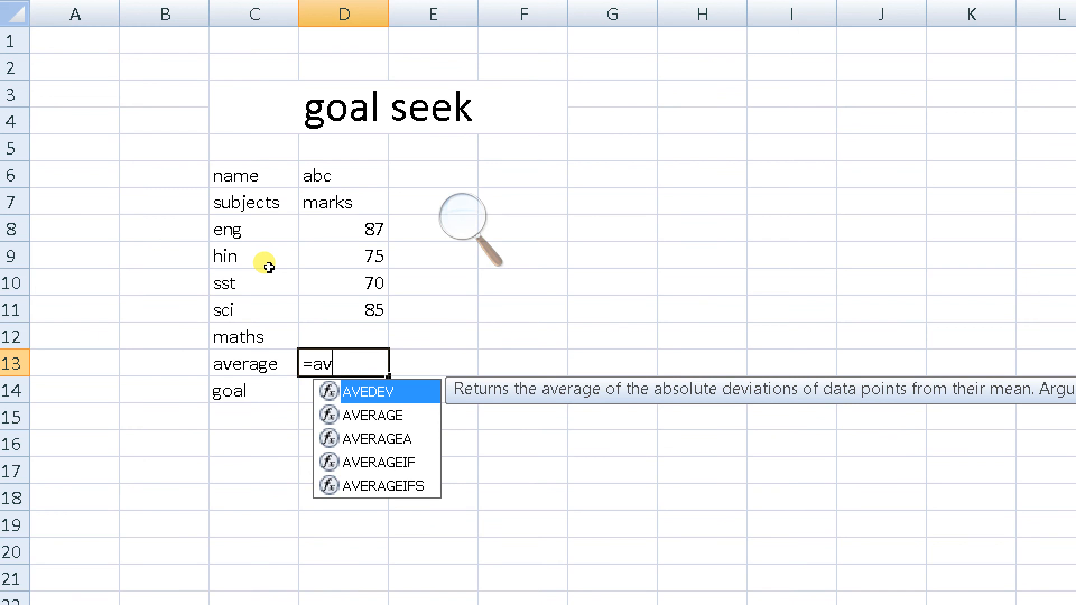
key(Down)
key(Tab)
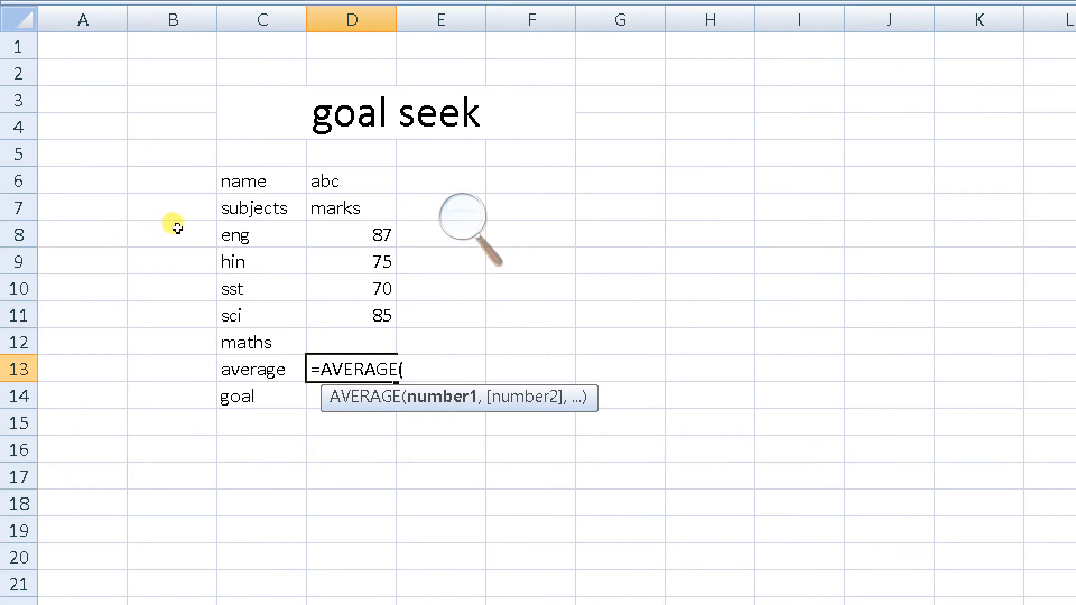
drag(177, 228, 171, 280)
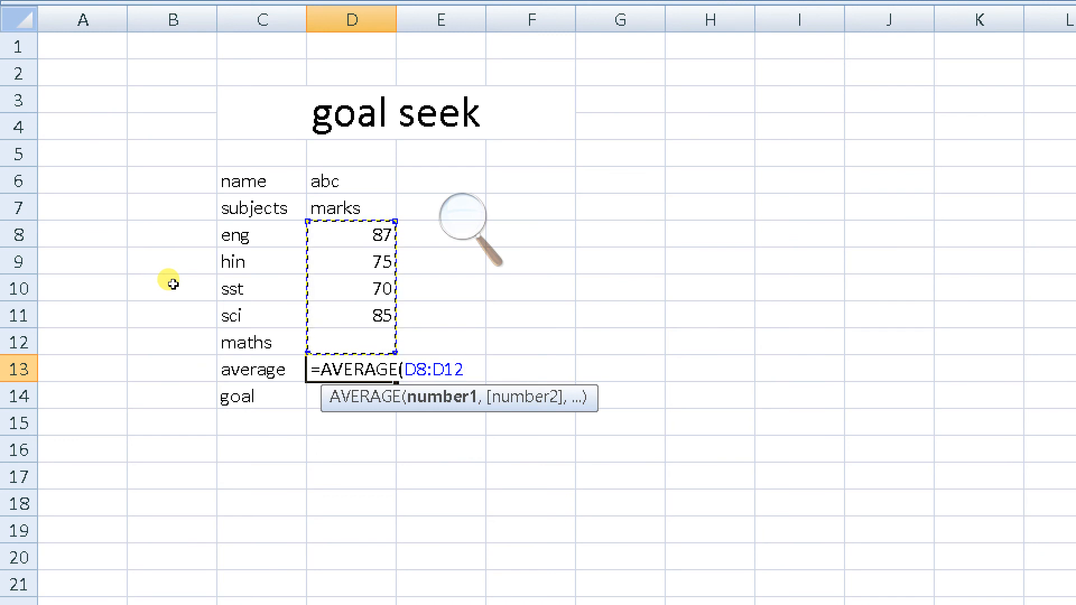
- Switch to the video meeting, answer the participant's join request and return to the Excel worksheet
key(alt+Tab)
key(alt+Tab)
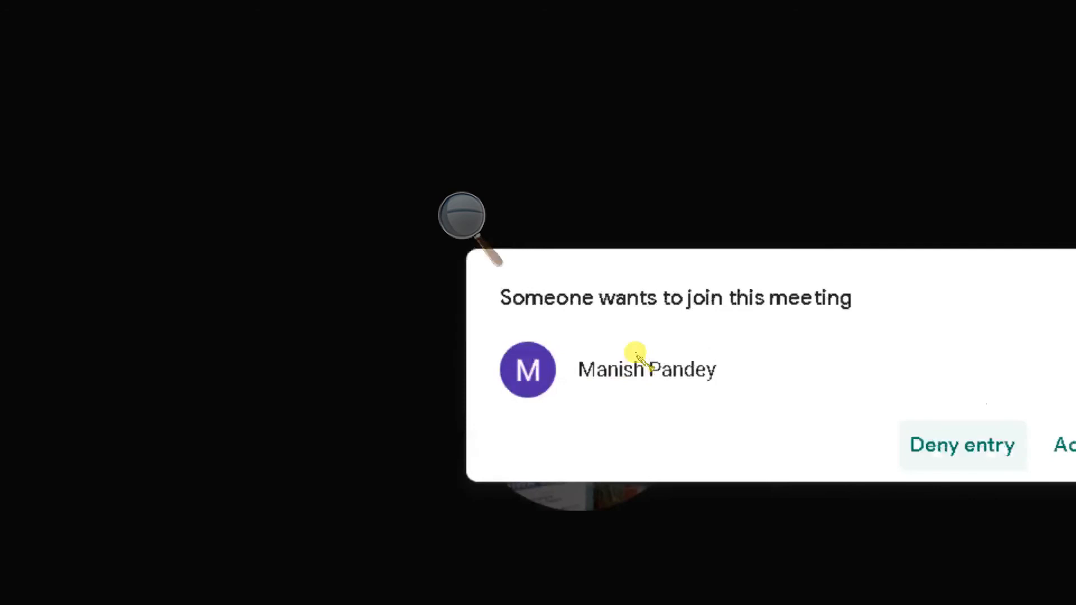
key(Return)
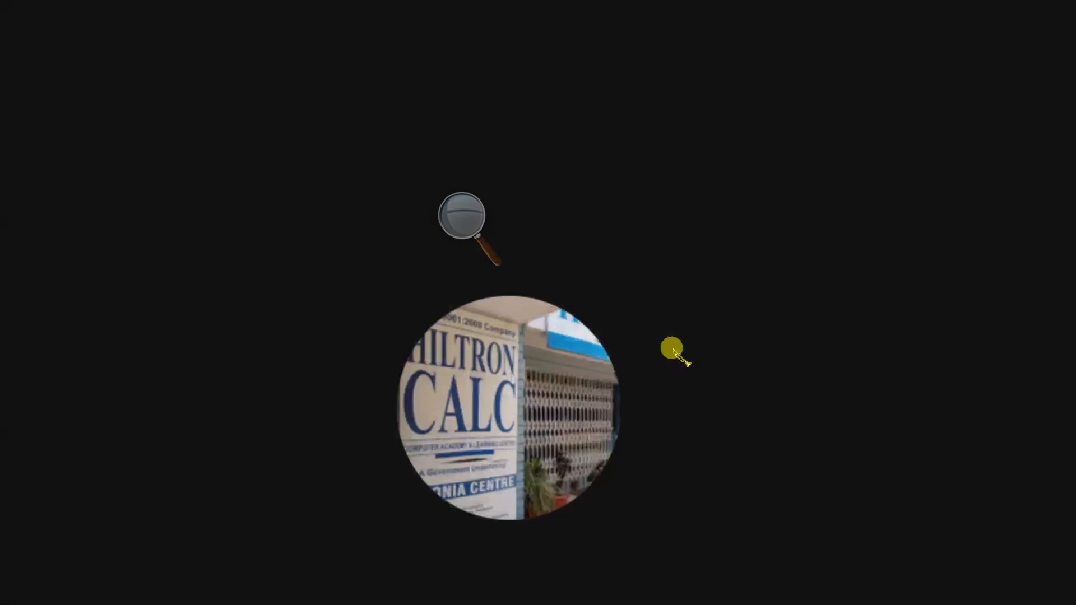
key(alt+Tab)
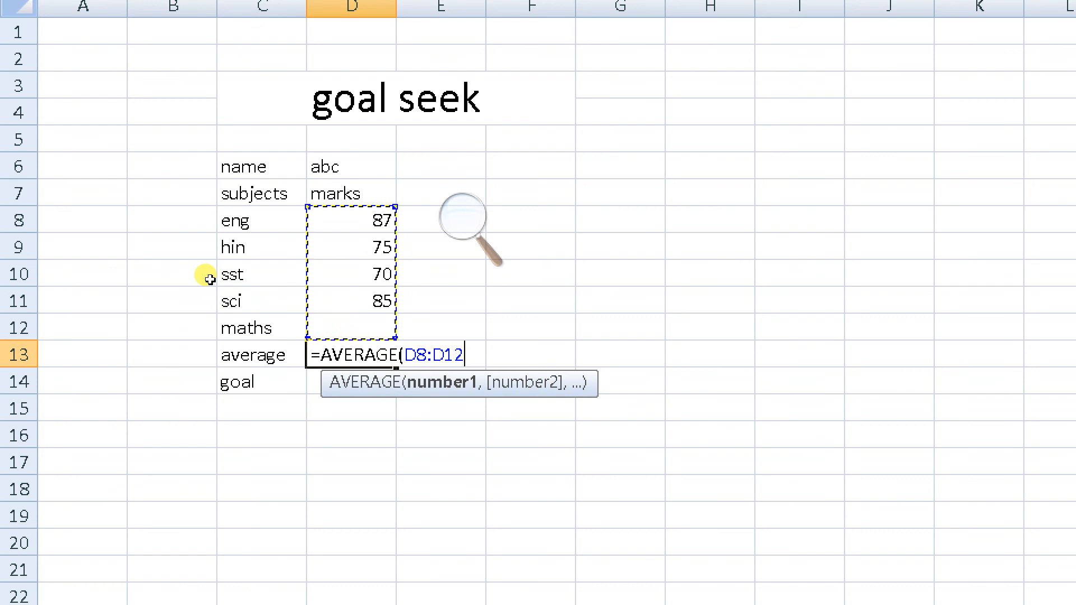
- Complete the AVERAGE formula in D13 and select that cell again
key(Return)
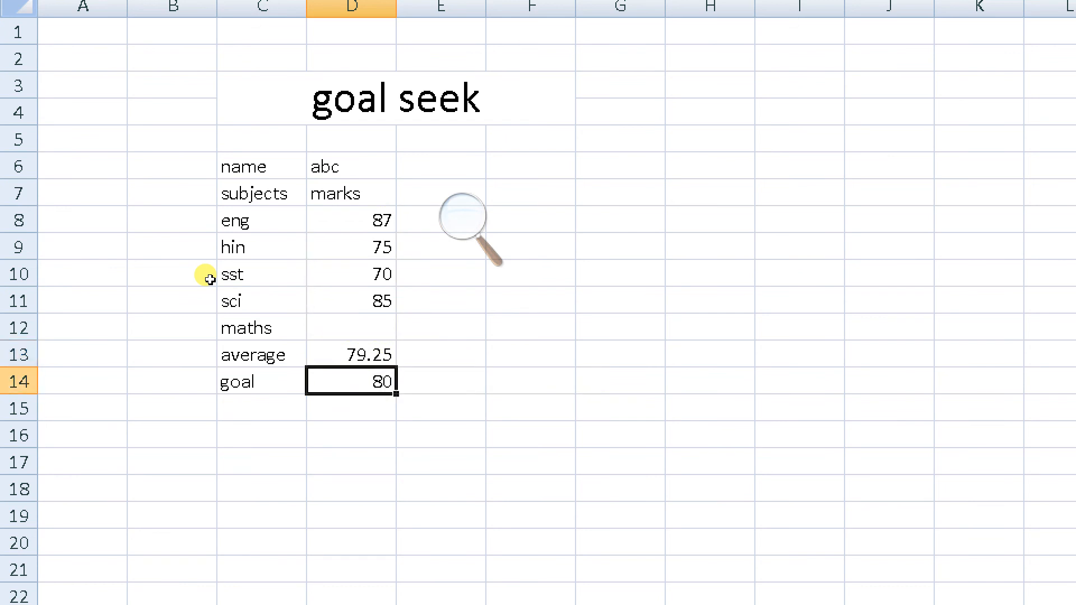
key(Up)
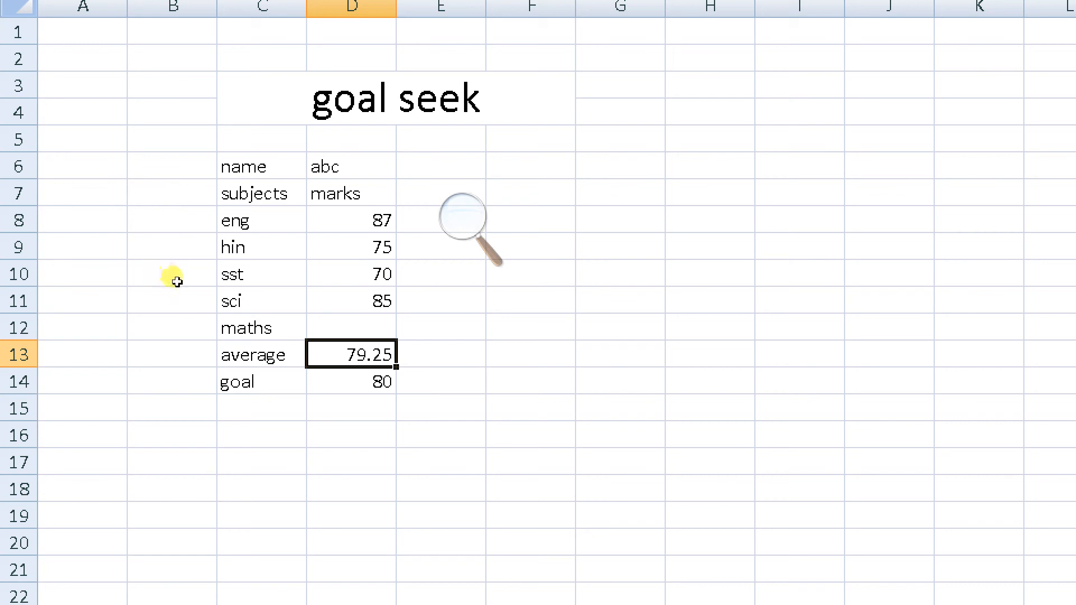
key(Up)
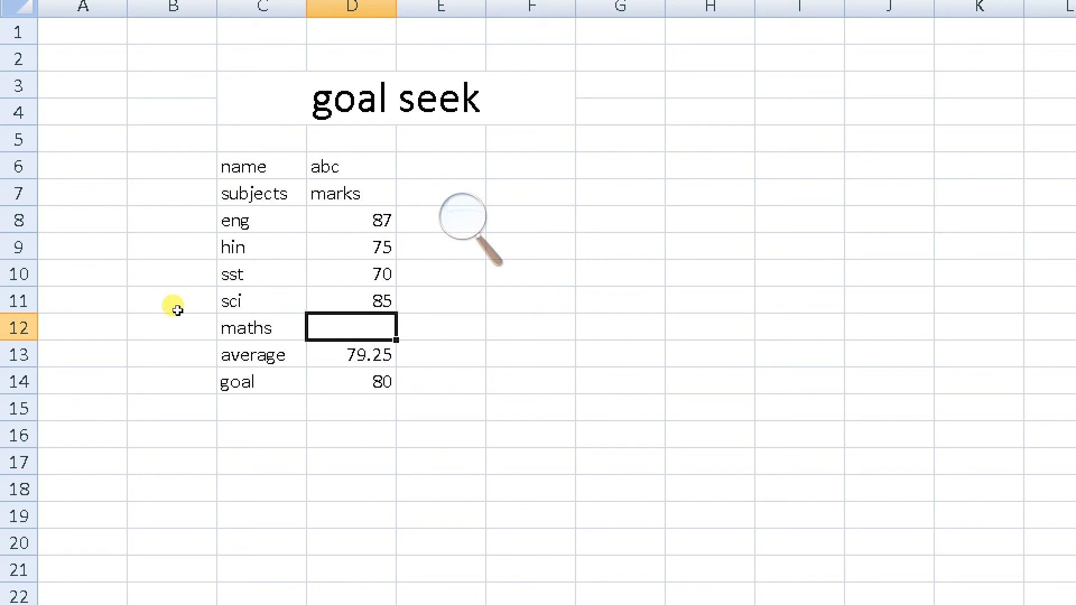
key(Down)
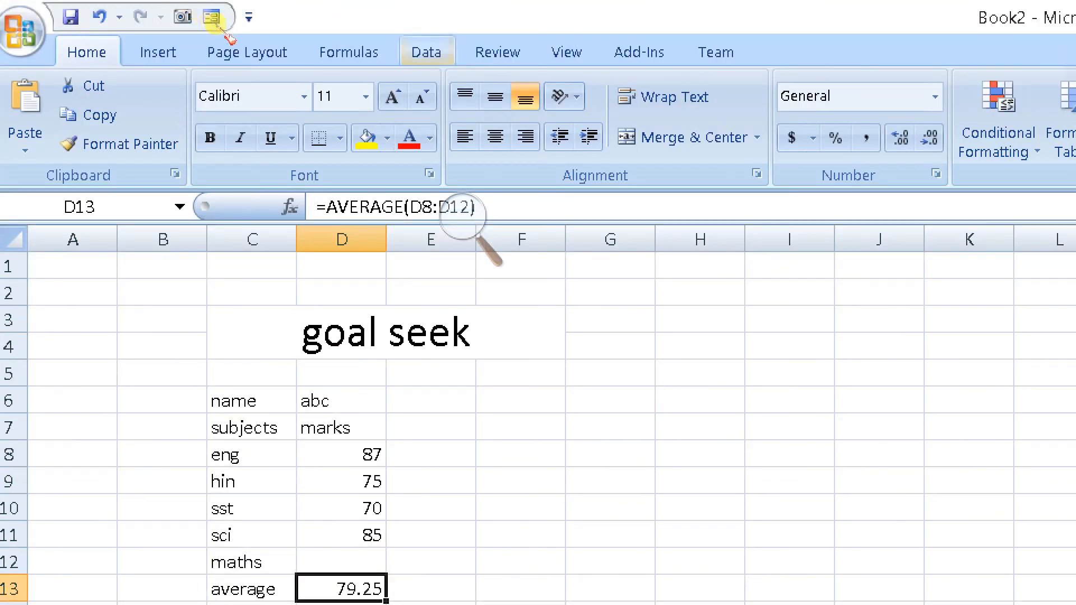
- Open Goal Seek with the average cell D13 as the set cell and move the dialog closer to the marks table
click(426, 52)
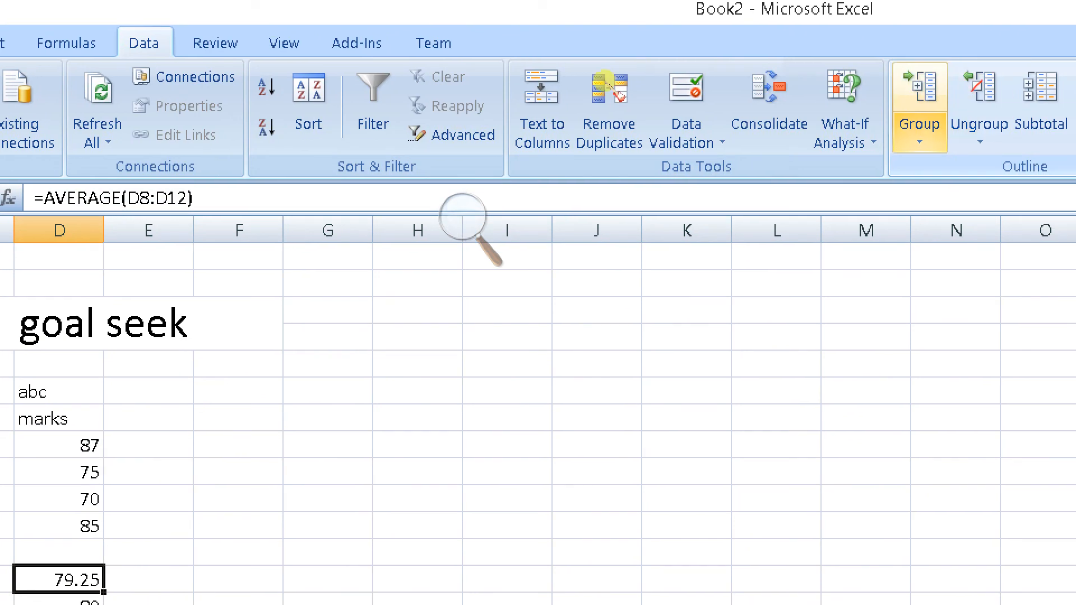
click(845, 107)
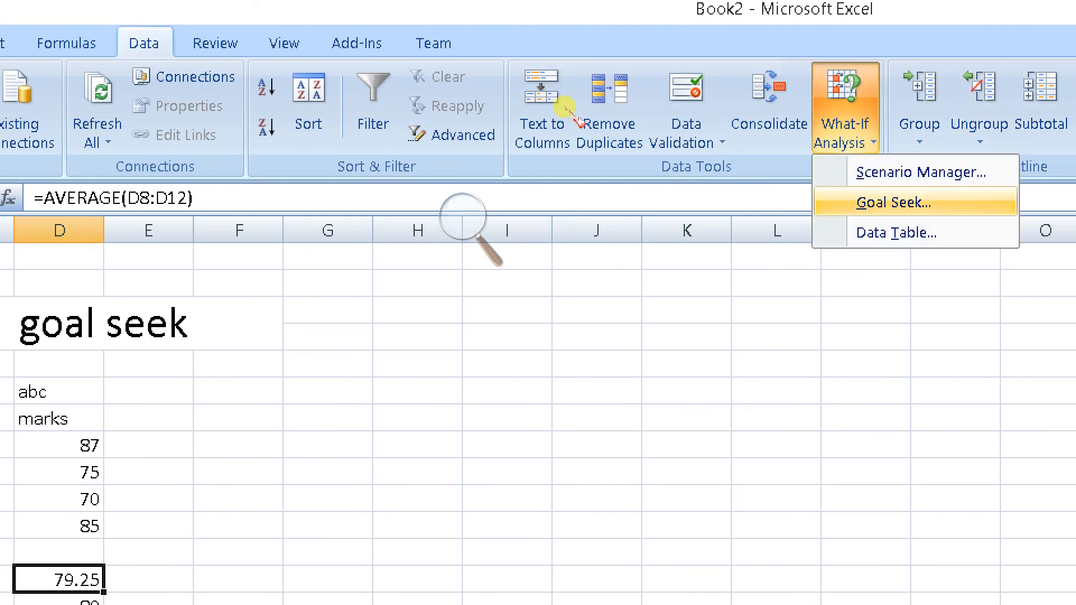
click(893, 202)
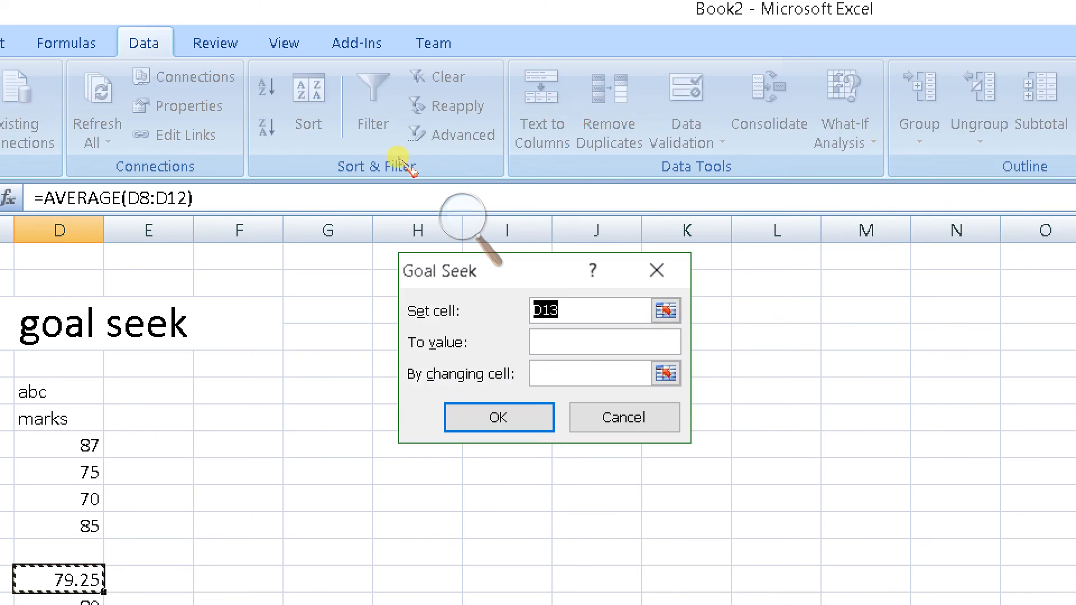
drag(405, 142, 162, 270)
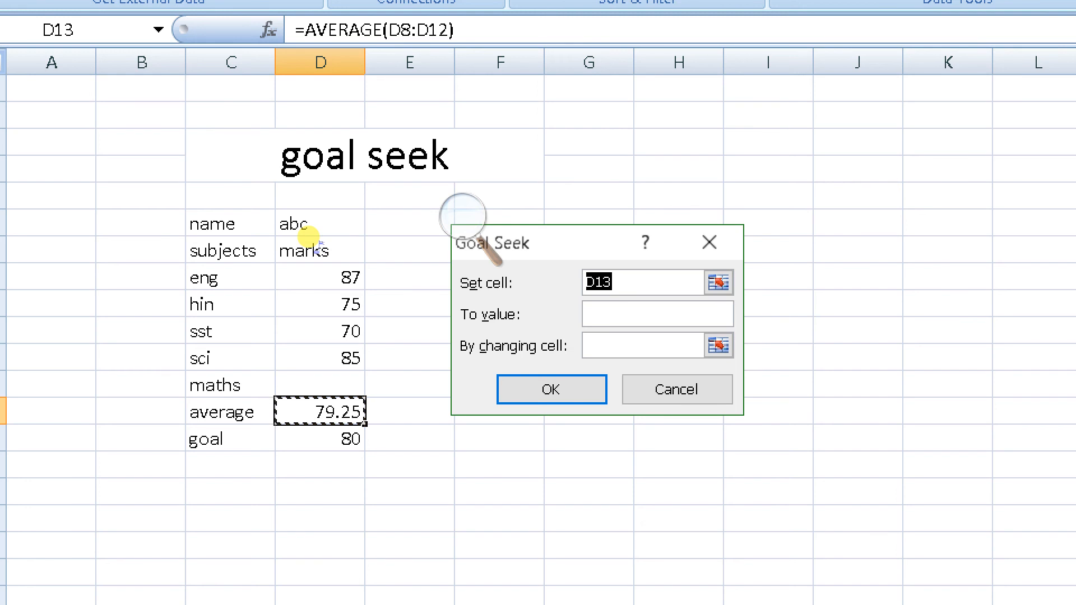
- Set the Goal Seek target value to 80 and use the maths marks cell D12 as the changing cell
key(Tab)
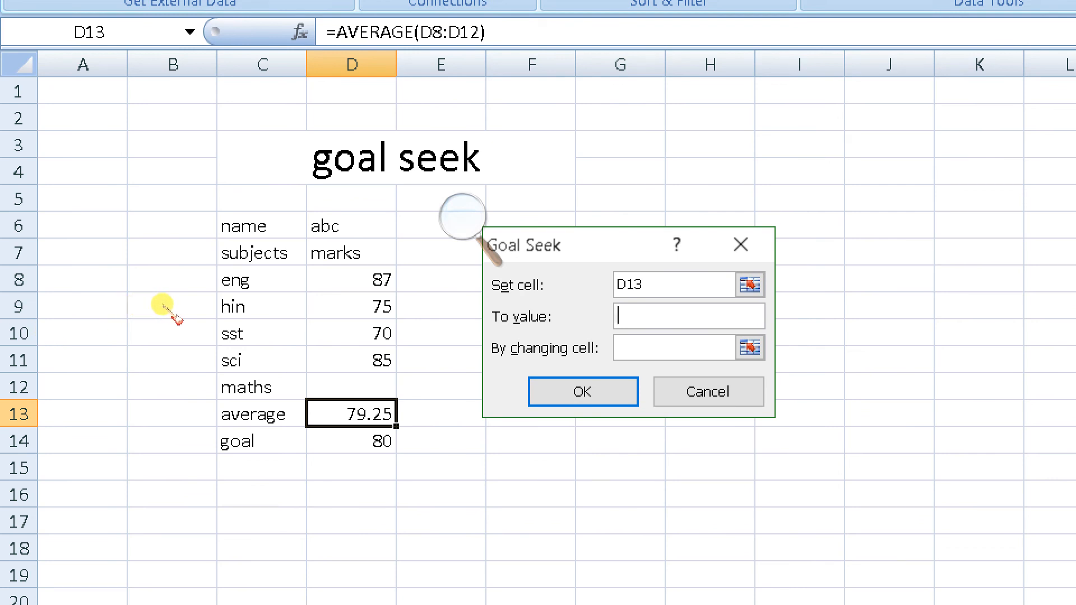
text(d14)
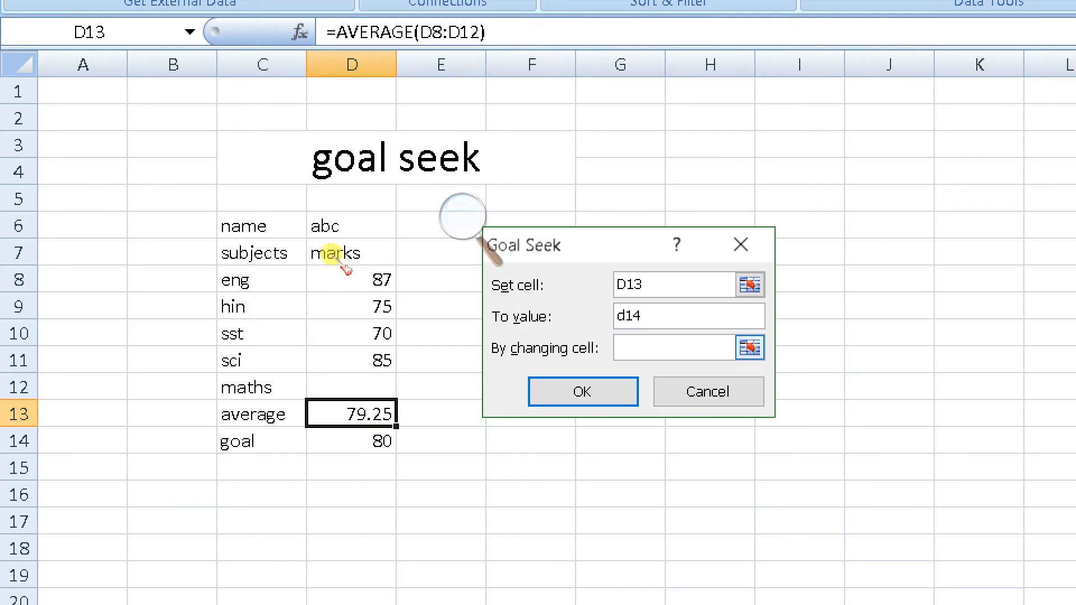
click(689, 316)
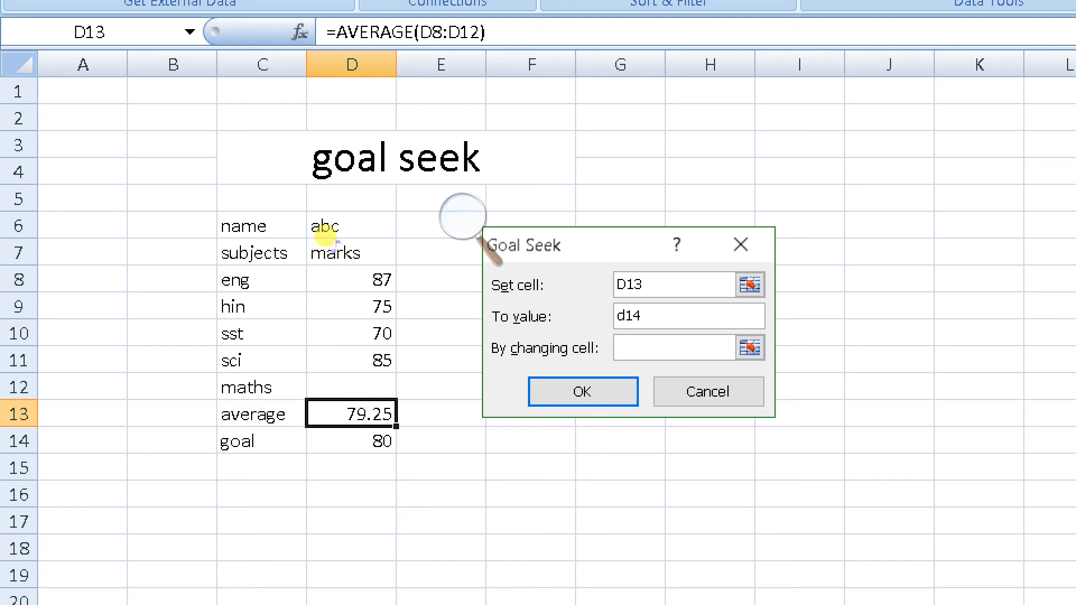
key(BackSpace)
key(BackSpace)
key(BackSpace)
text(0)
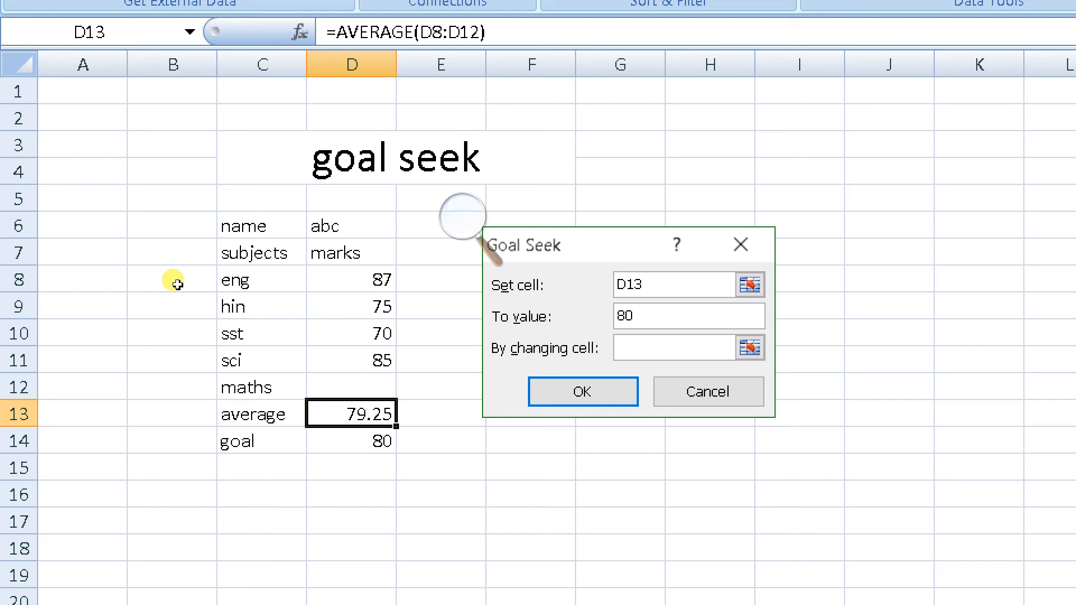
key(Up)
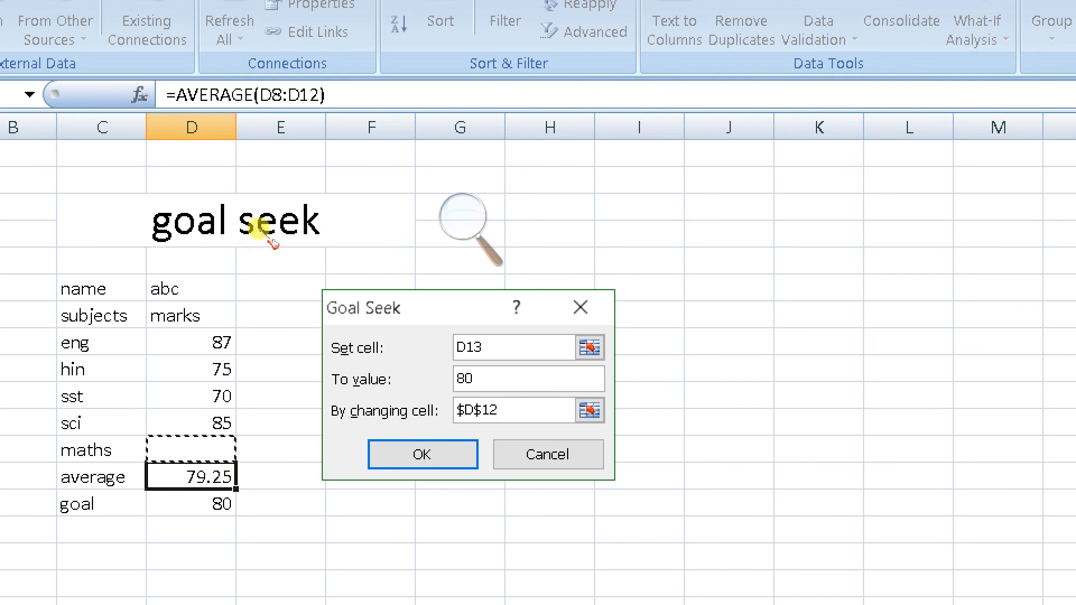
- Run Goal Seek, accept its solution and select the maths marks cell D12
click(499, 348)
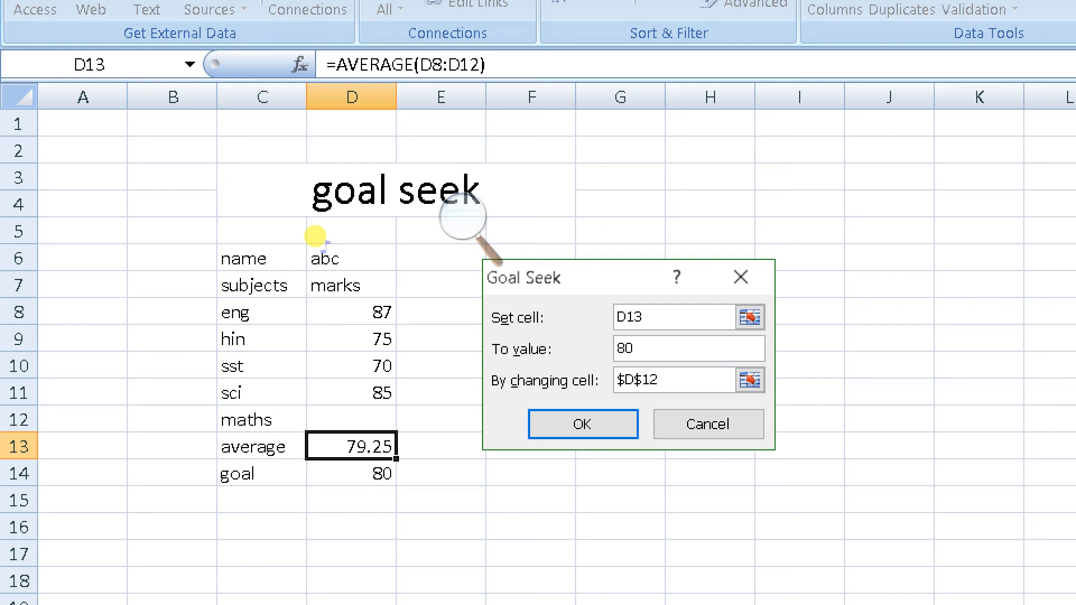
key(Tab)
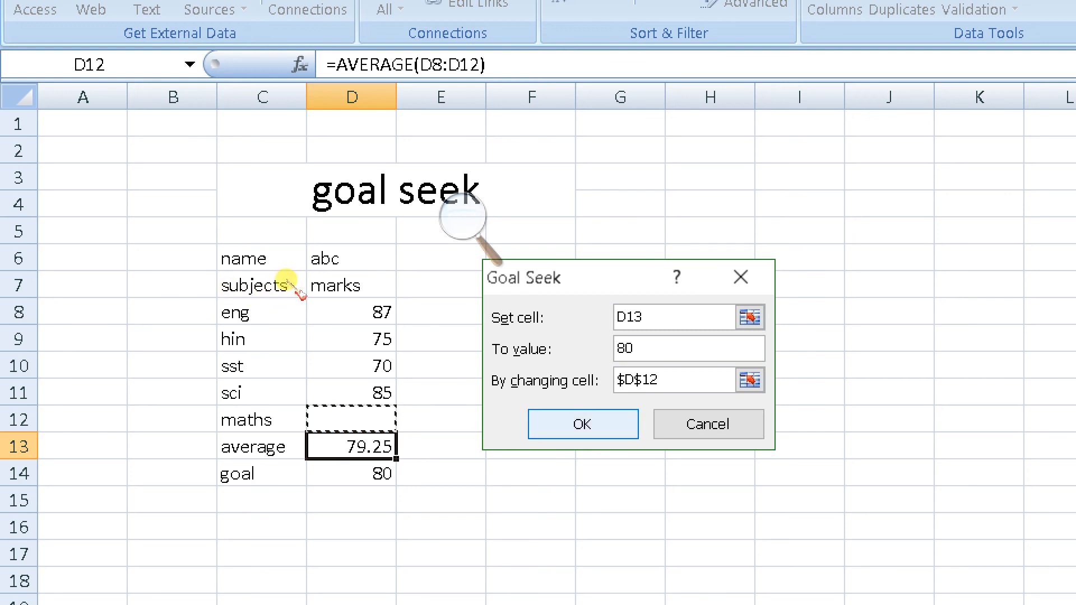
key(Return)
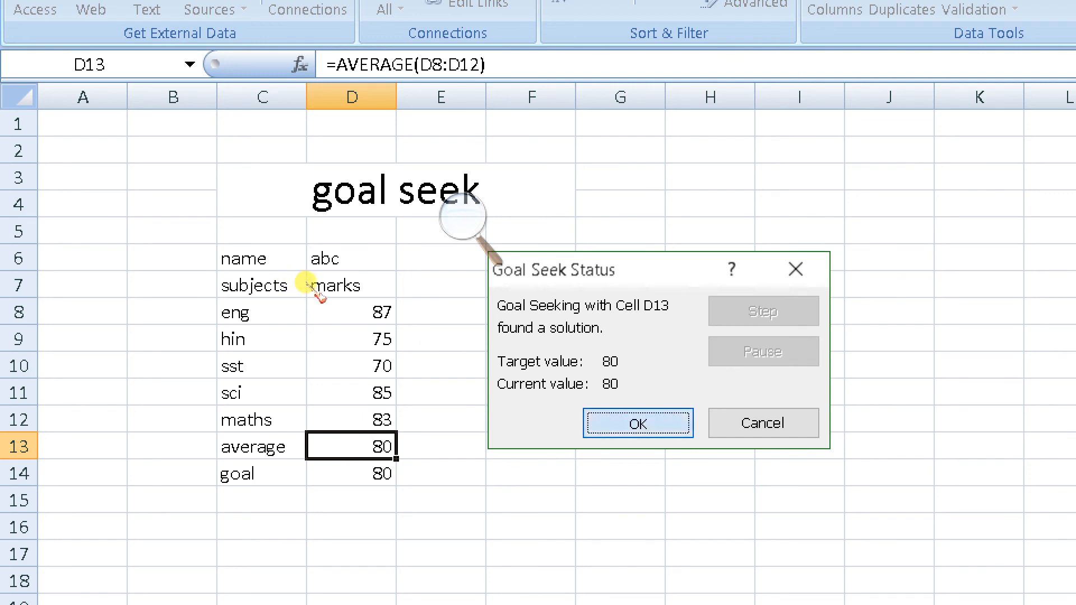
key(Return)
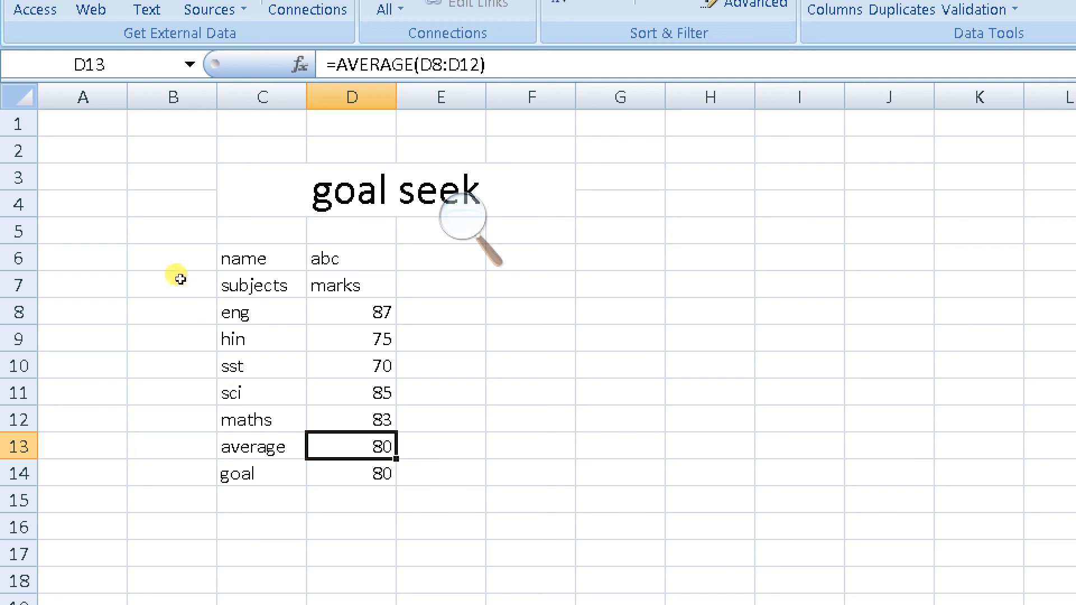
key(Up)
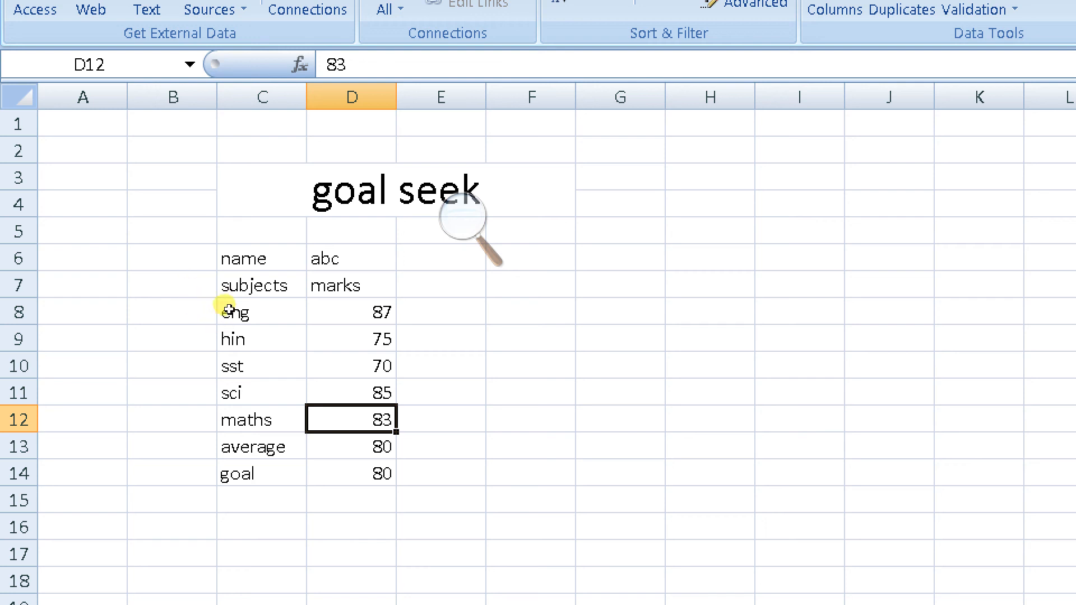
- Start a second table beside the marks table with comp in G6 and abc in H6
key(Down)
key(Down)
key(Right)
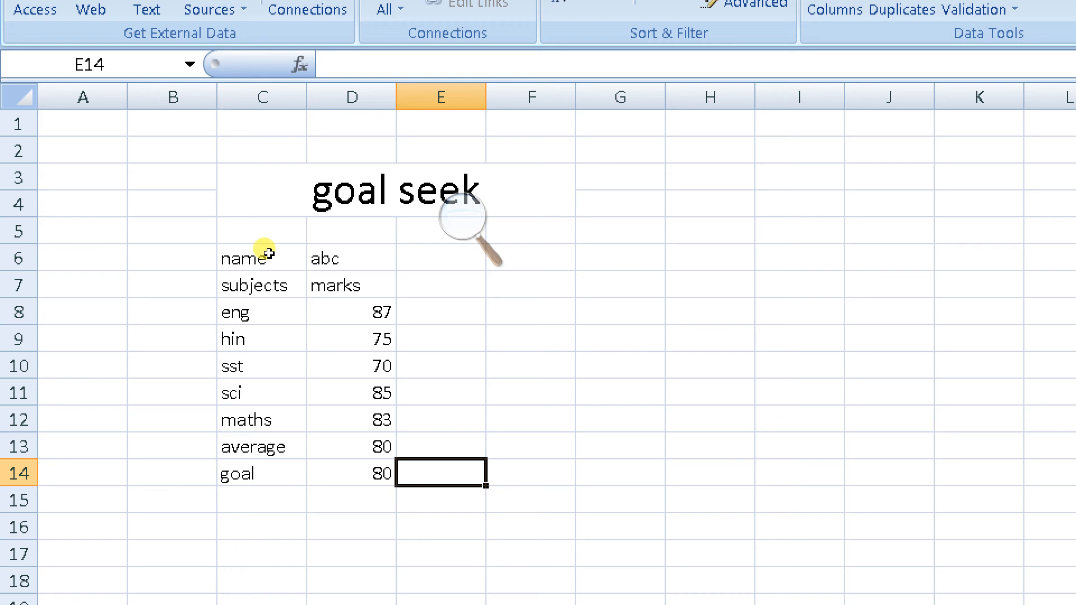
key(Right)
key(Right)
key(Right)
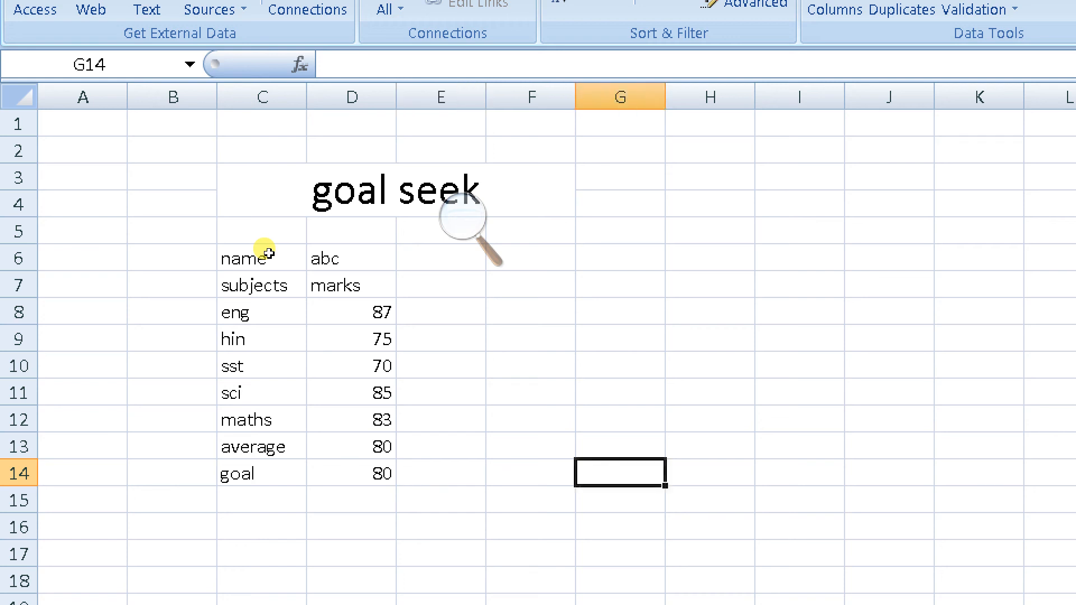
key(Up)
key(Up)
key(Up)
key(Up)
key(Up)
key(Up)
key(Up)
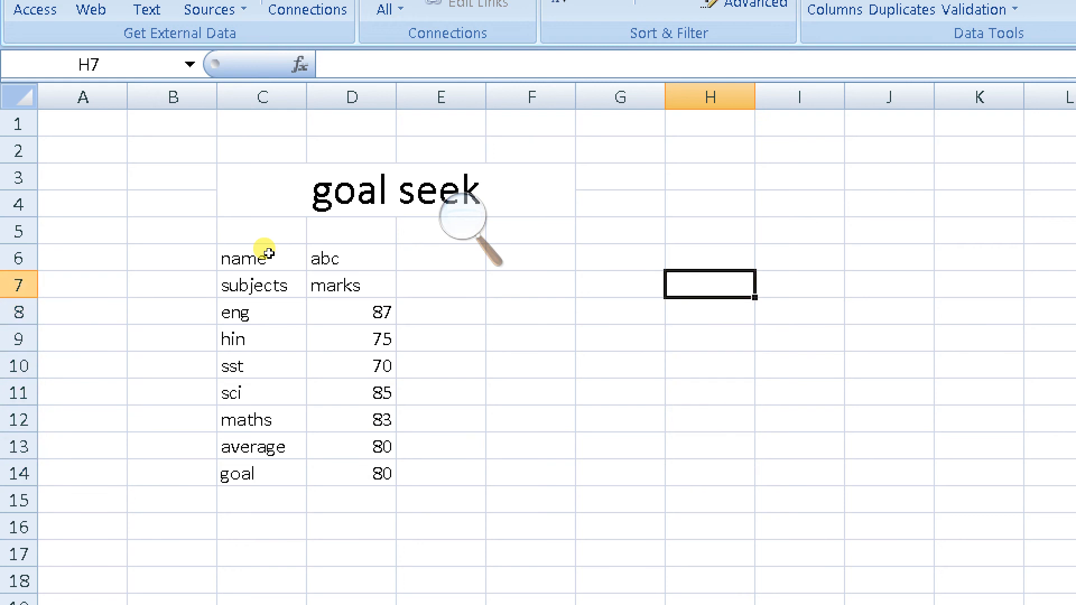
key(Left)
key(Up)
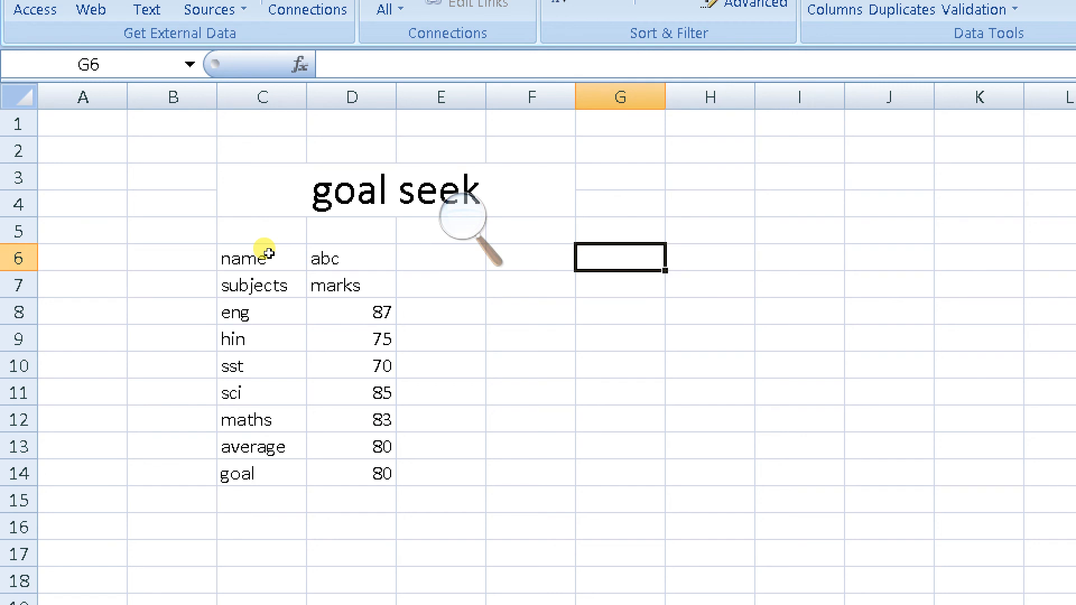
text(coma)
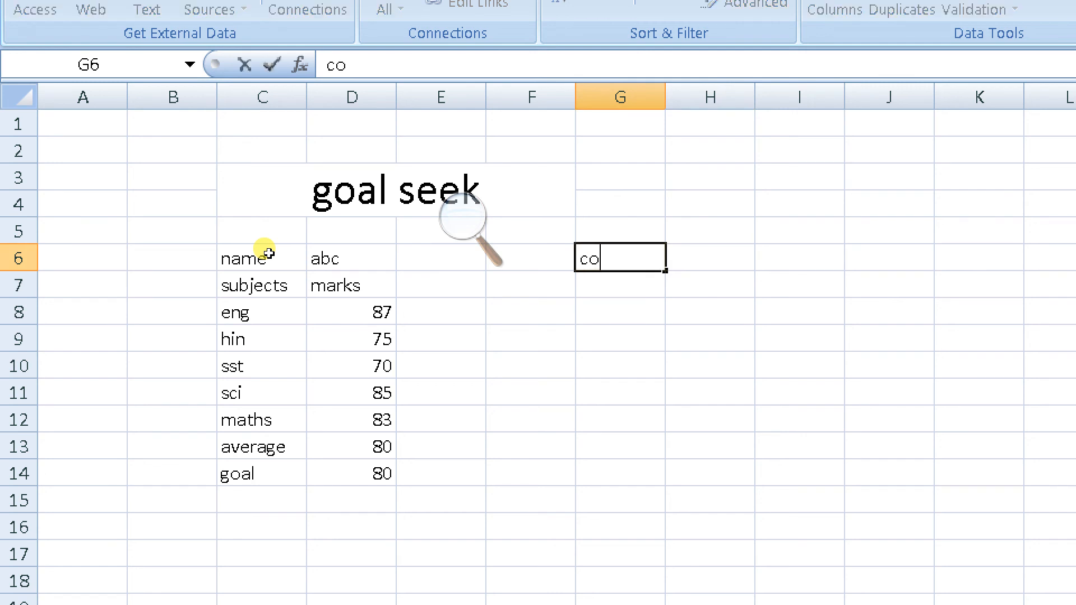
key(BackSpace)
text(p)
key(Tab)
text(abc)
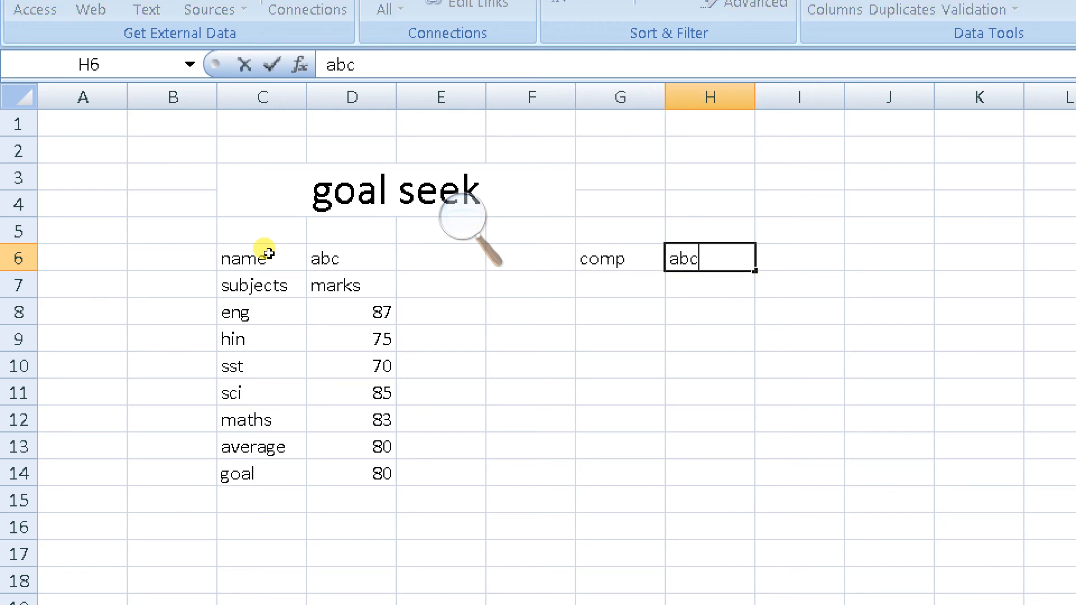
key(Return)
- Enter the column headings products in G7 and price in H7
key(Left)
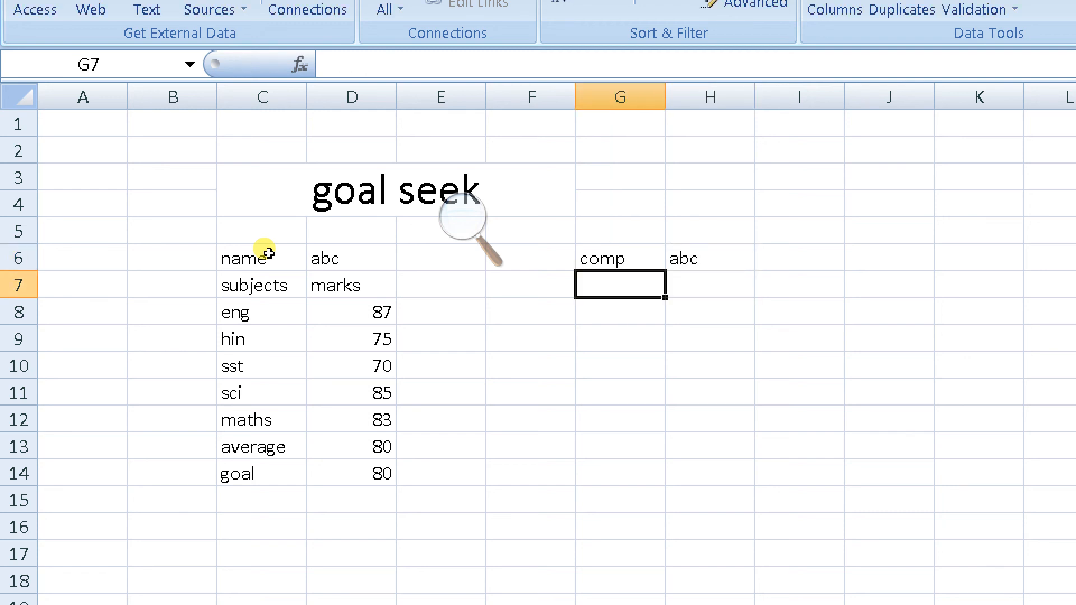
text(prod)
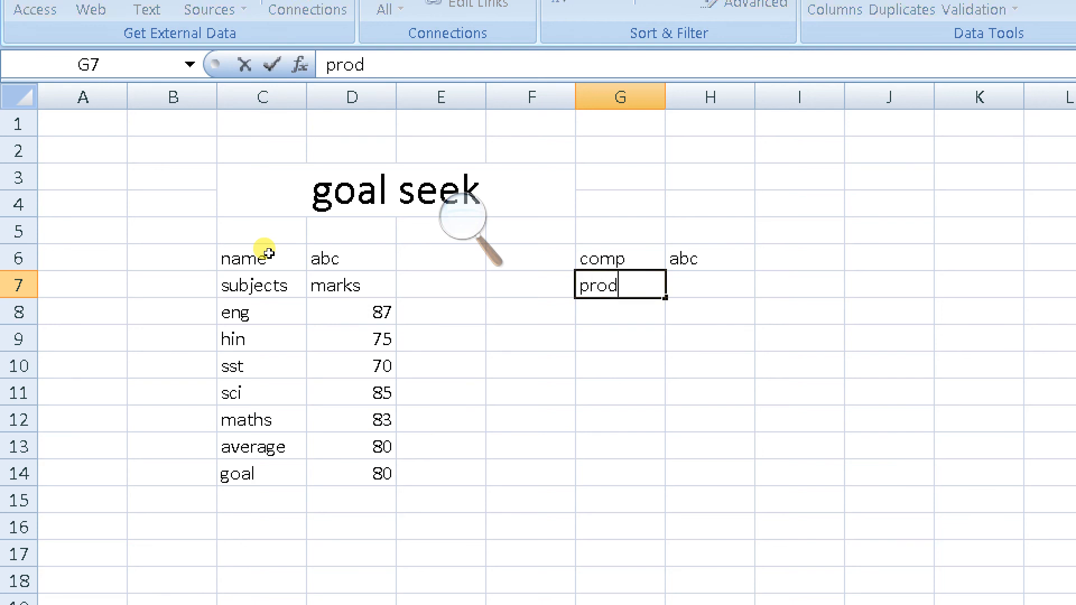
text(ucts)
key(Tab)
text(price)
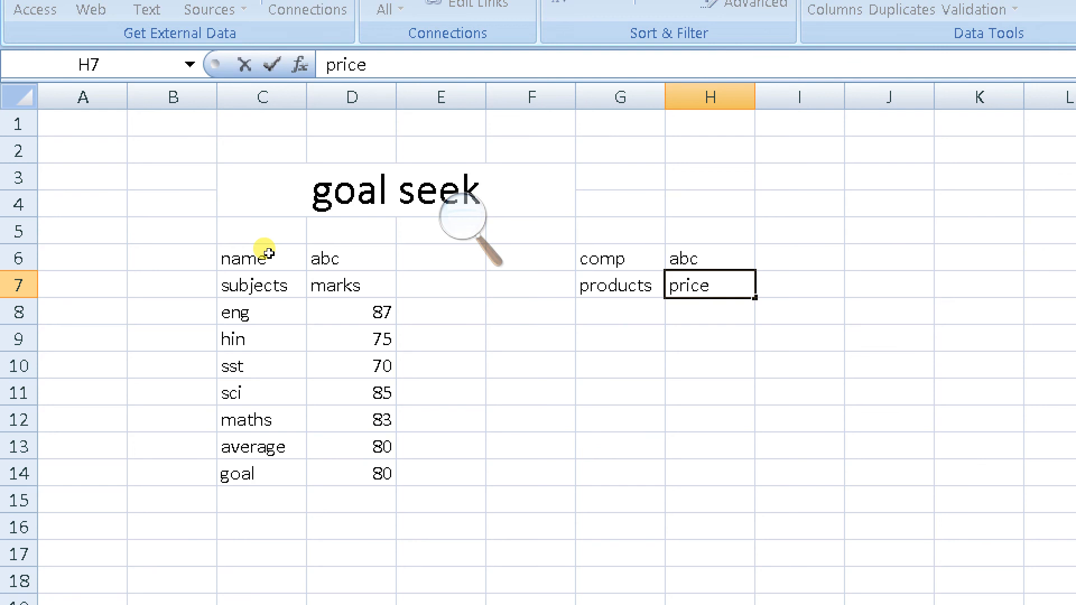
key(Return)
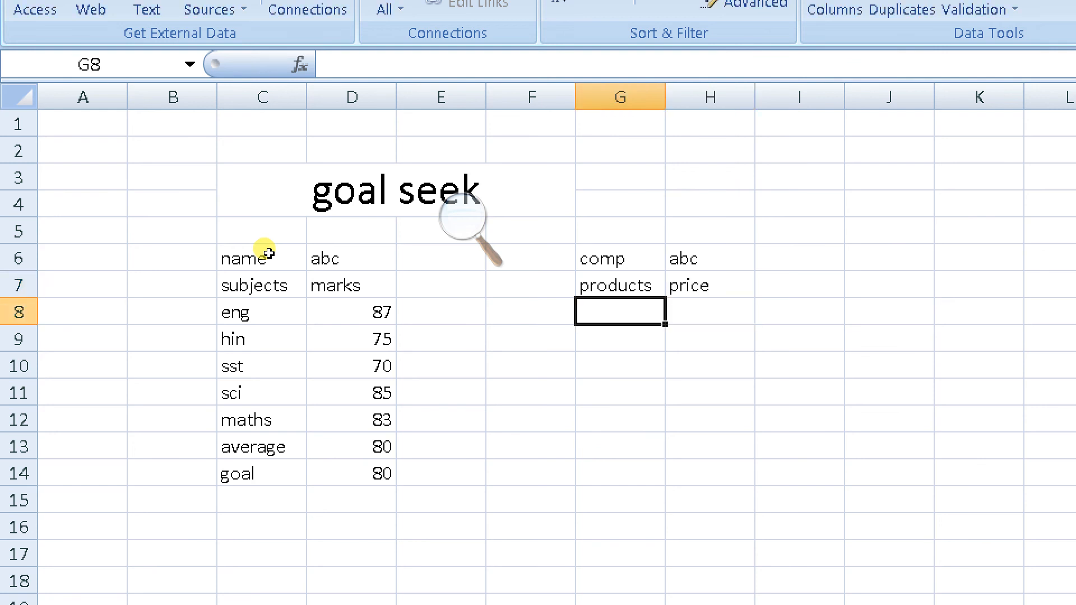
- Fill the product names a, b, comp, d, e and f down G8:G13
text(a)
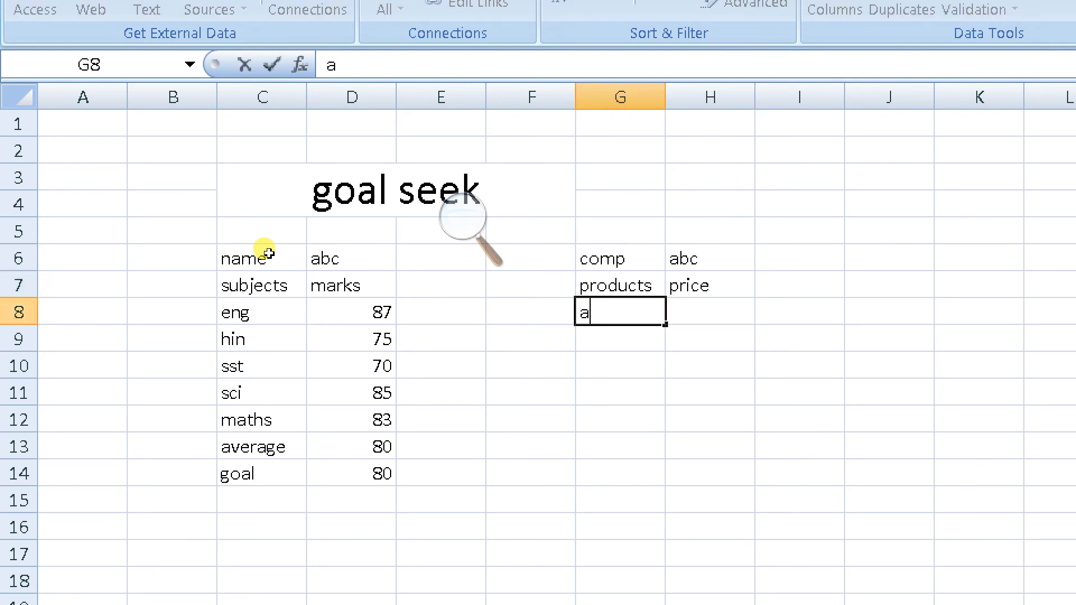
key(Return)
text(b)
key(Return)
text(comp)
key(Return)
text(d)
key(Return)
text(e)
key(Return)
text(f)
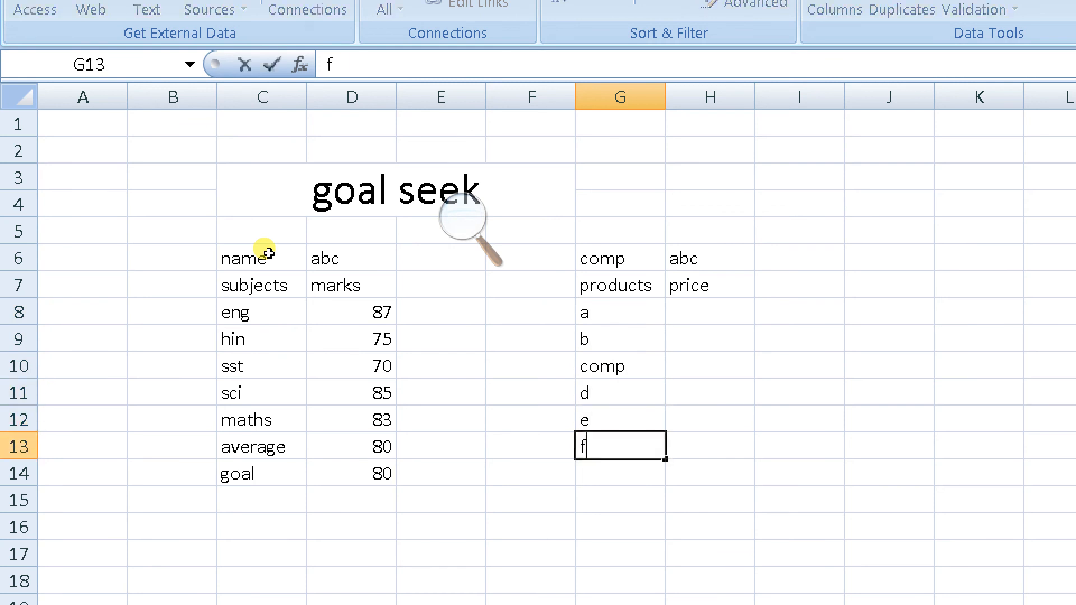
- Correct the product name in G10 to c
key(Up)
key(Up)
key(Up)
key(F2)
key(shift+Left)
key(shift+Left)
key(shift+Left)
key(BackSpace)
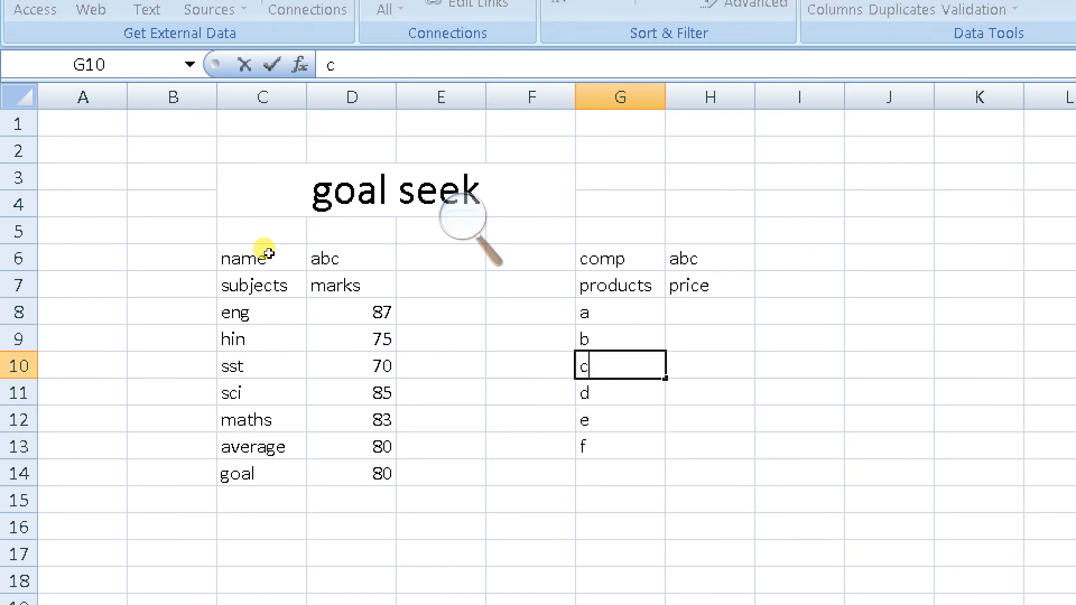
key(Return)
key(Return)
key(Return)
key(Return)
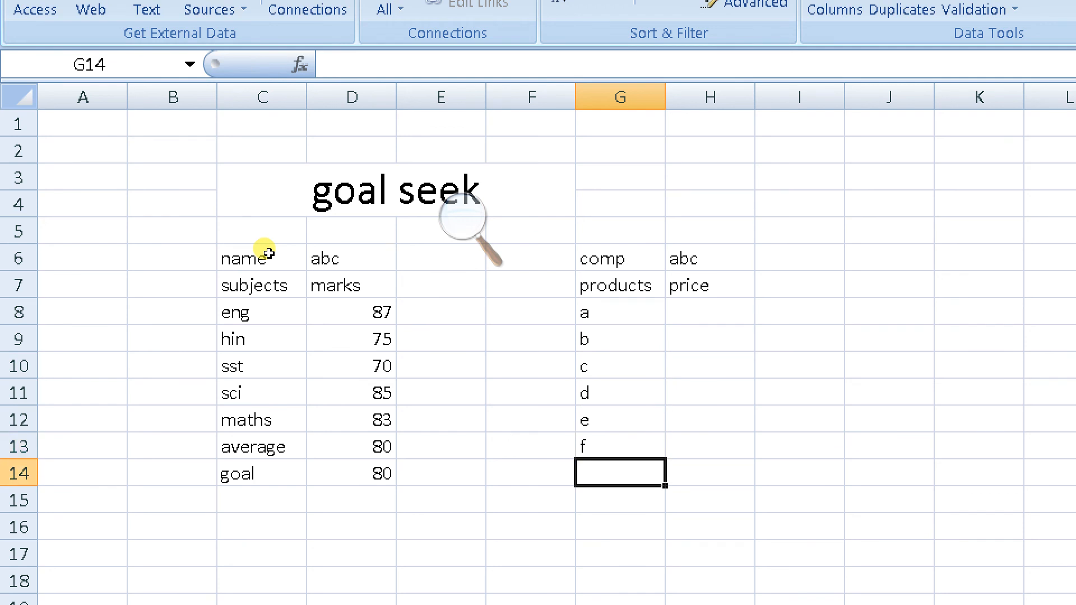
- Change the price heading in H7 to sale price
key(Right)
key(Up)
key(Up)
key(Up)
key(Up)
key(Up)
key(Up)
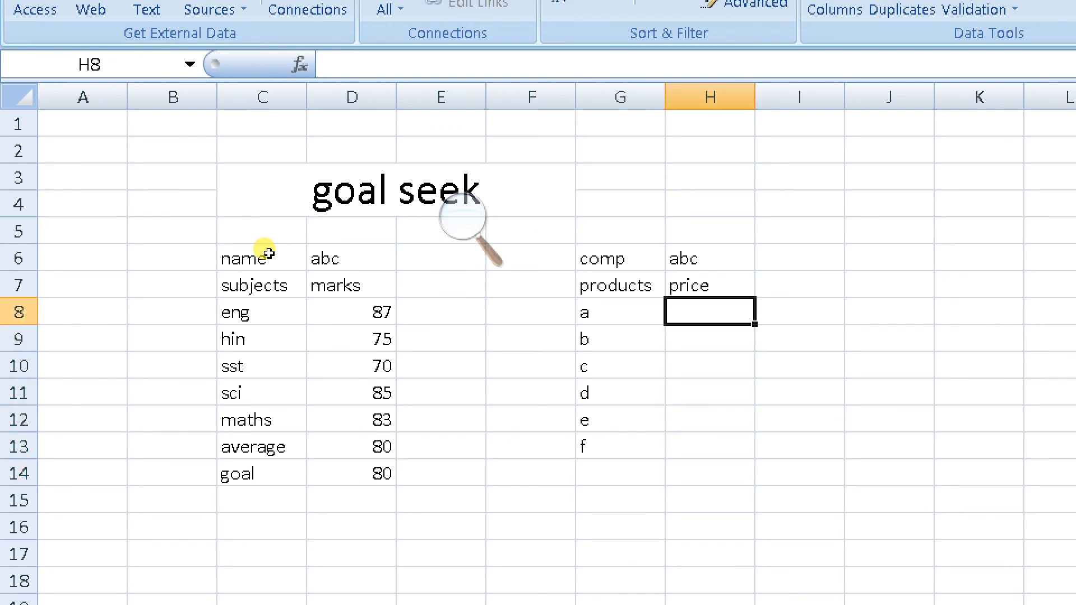
key(Up)
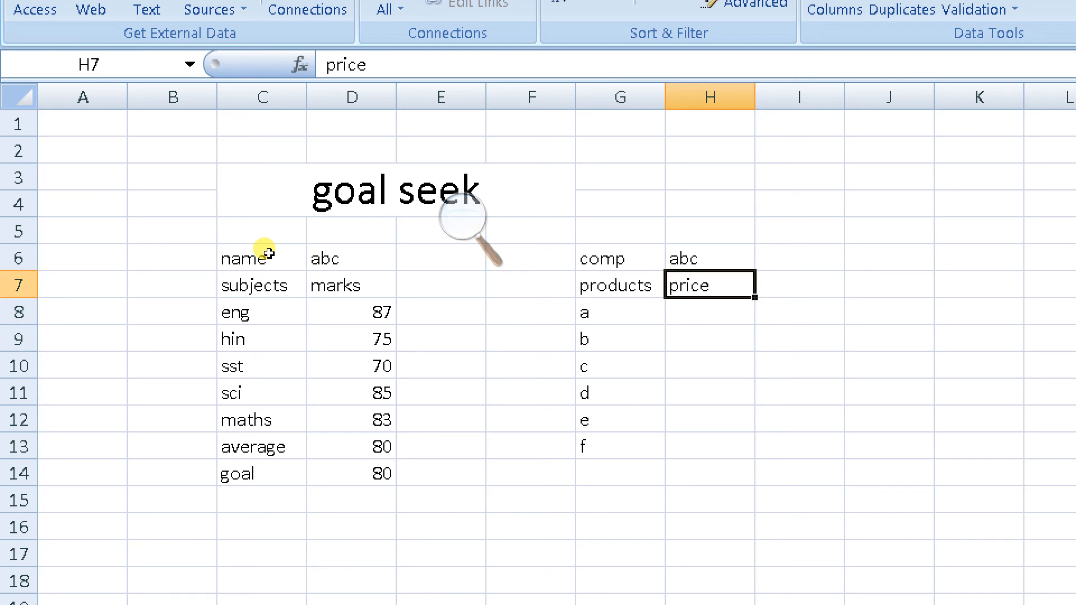
key(Down)
key(Up)
key(F2)
key(Left)
key(Left)
key(Left)
key(Left)
key(Left)
text(sale)
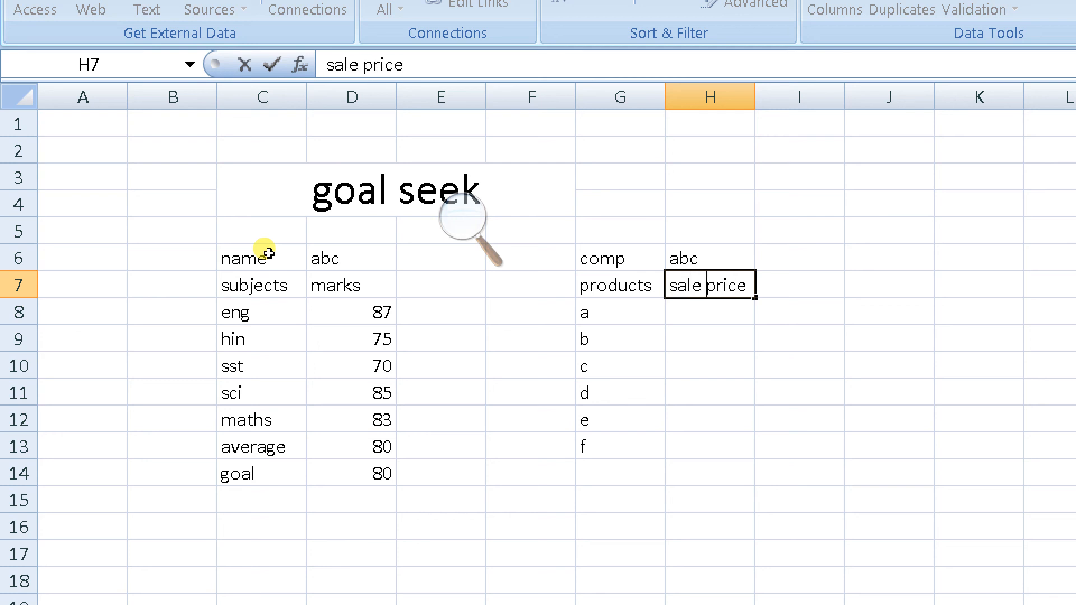
key(Return)
- Enter 6700 in H8 as the sale price of product a
key(Down)
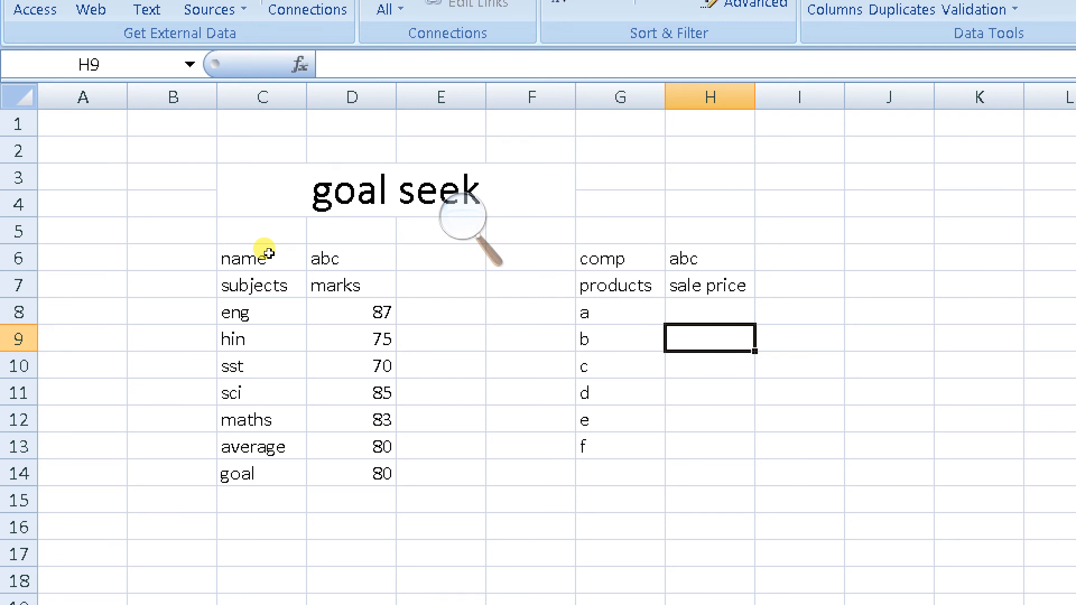
key(Up)
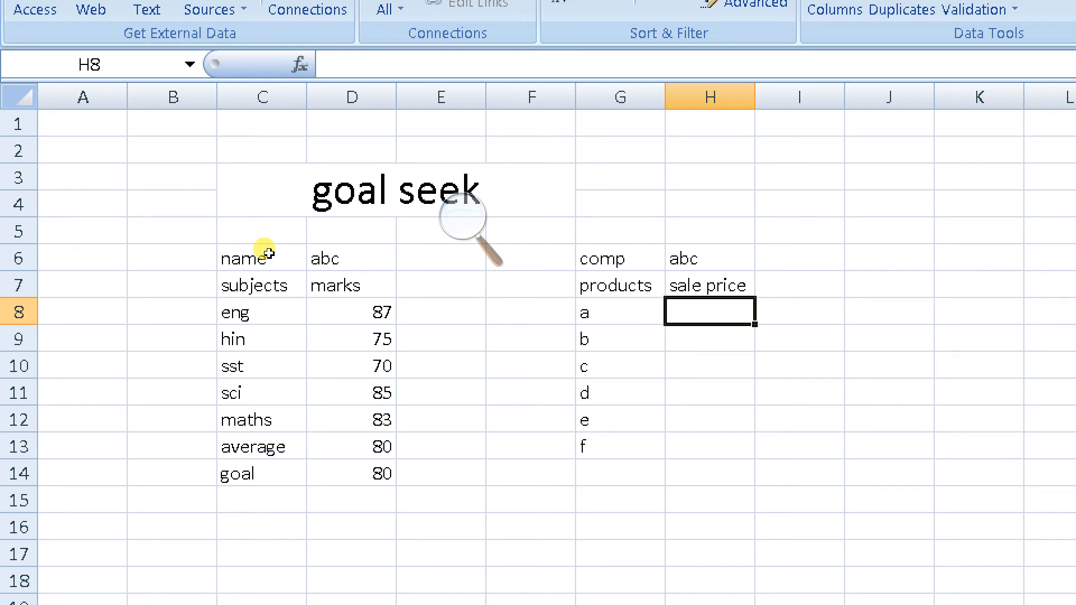
text(6700)
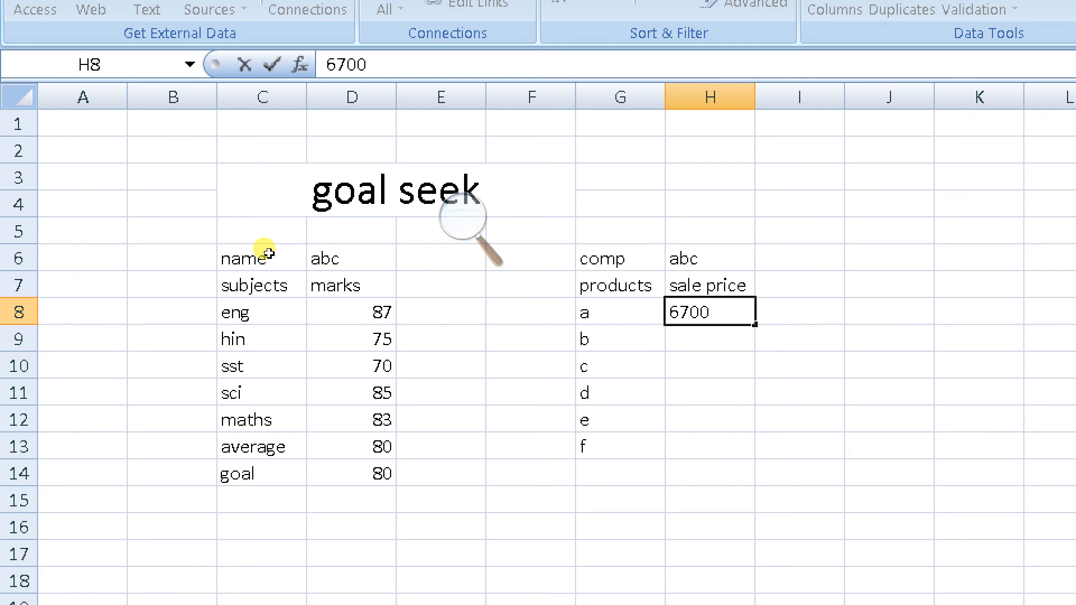
key(Return)
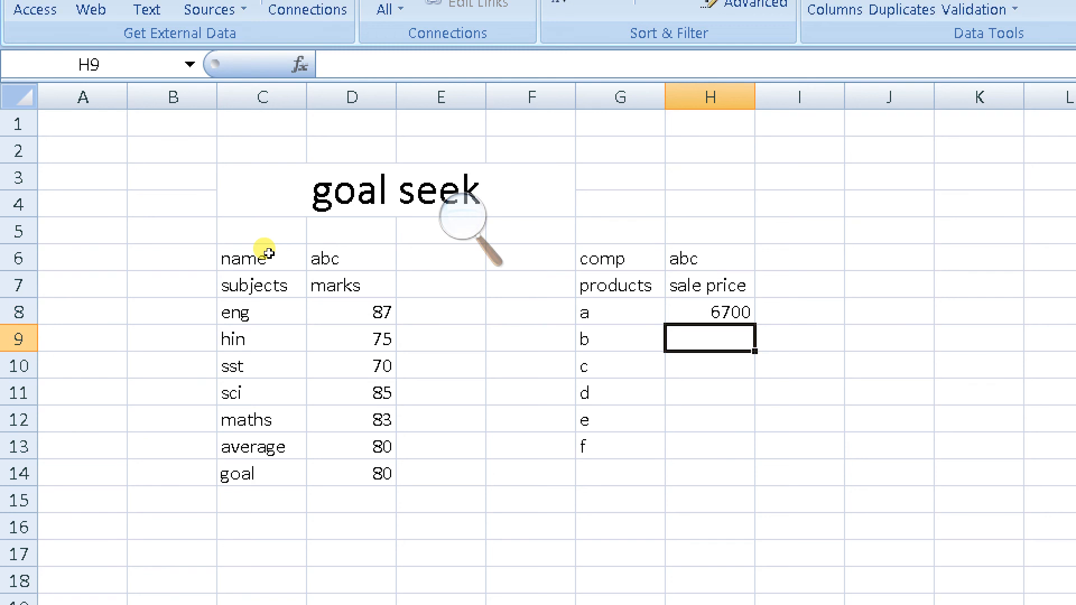
- Enter sale prices 5000, 400, 350 and 4000 for products b, c, d and e in H9:H12
text(5000)
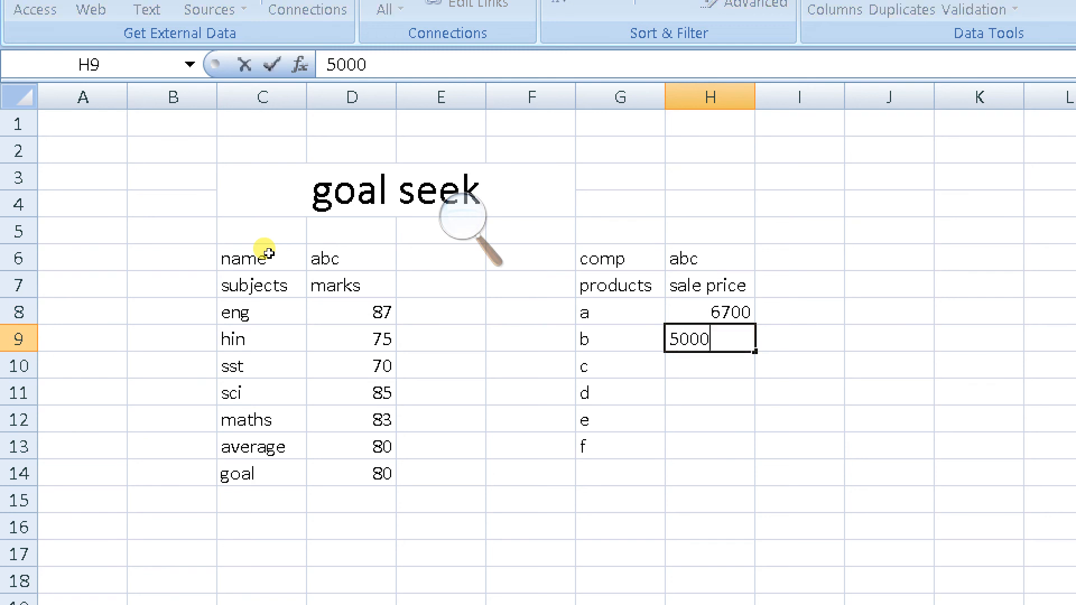
key(Return)
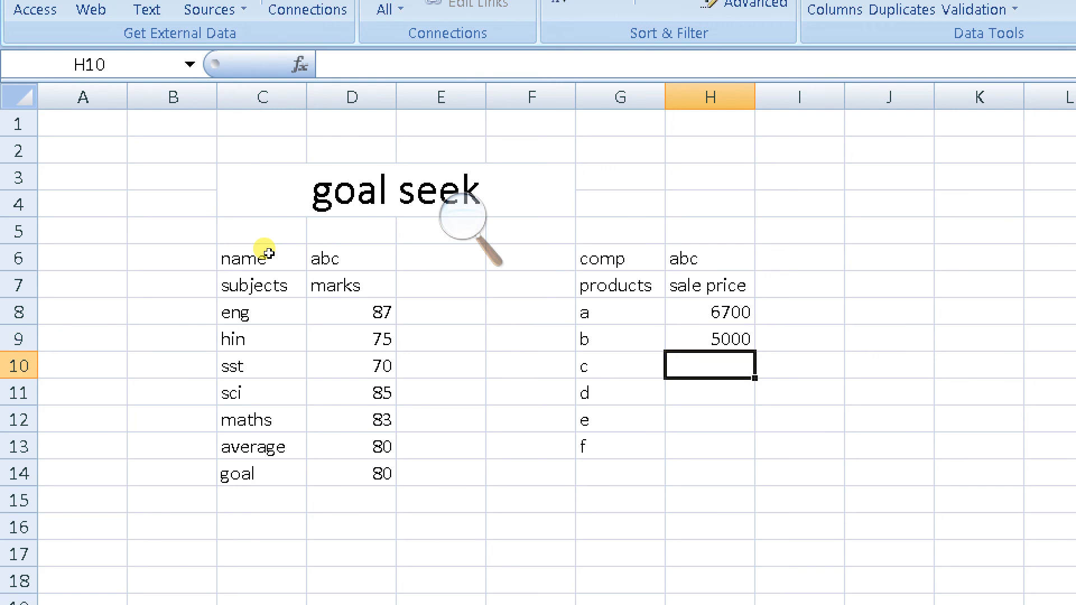
text(400)
key(Return)
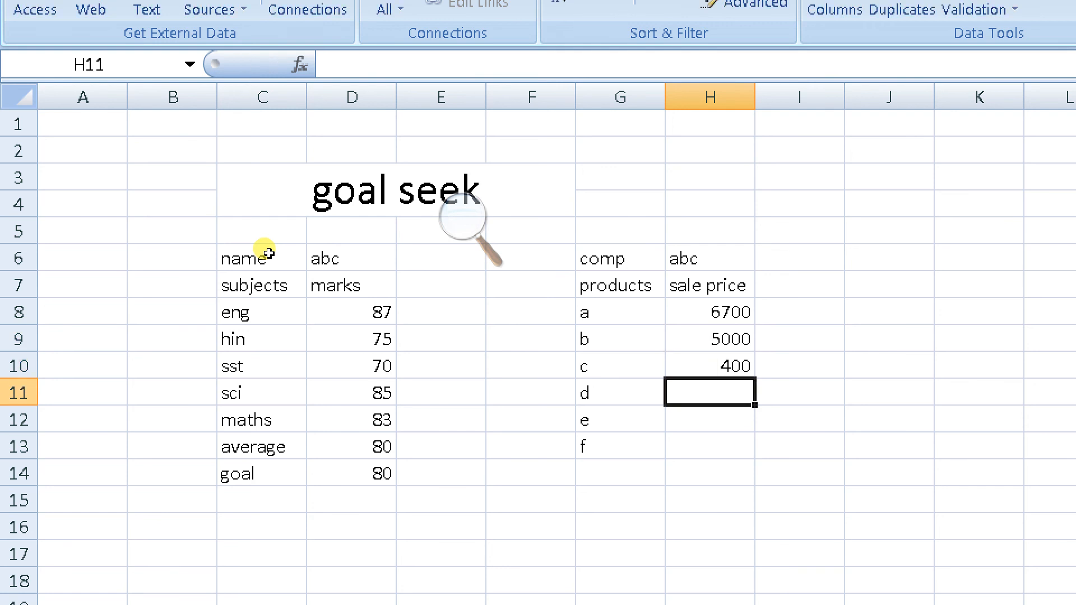
text(350)
key(Return)
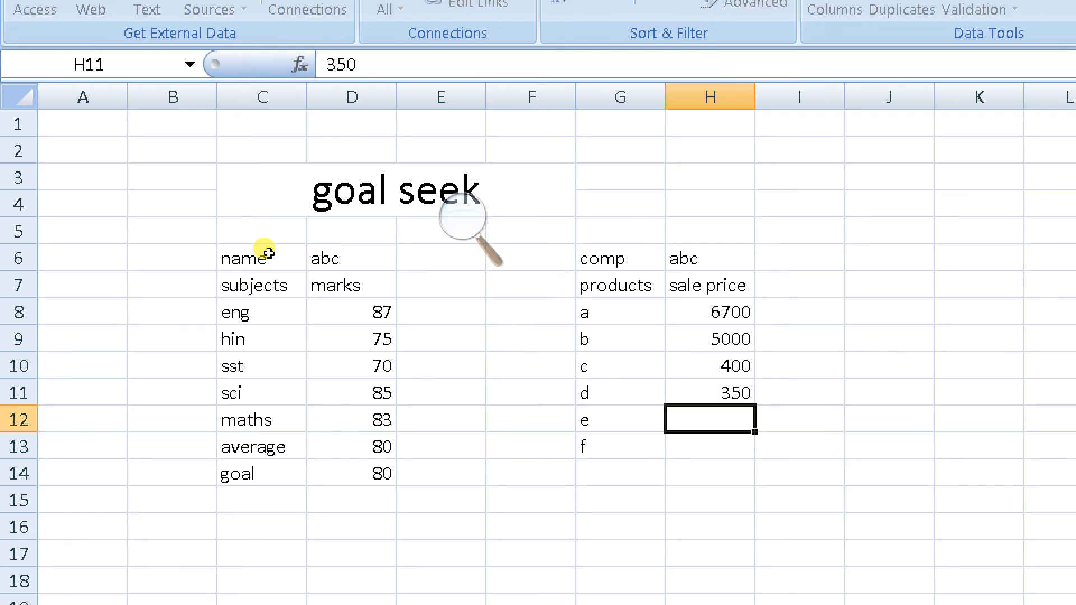
text(4000)
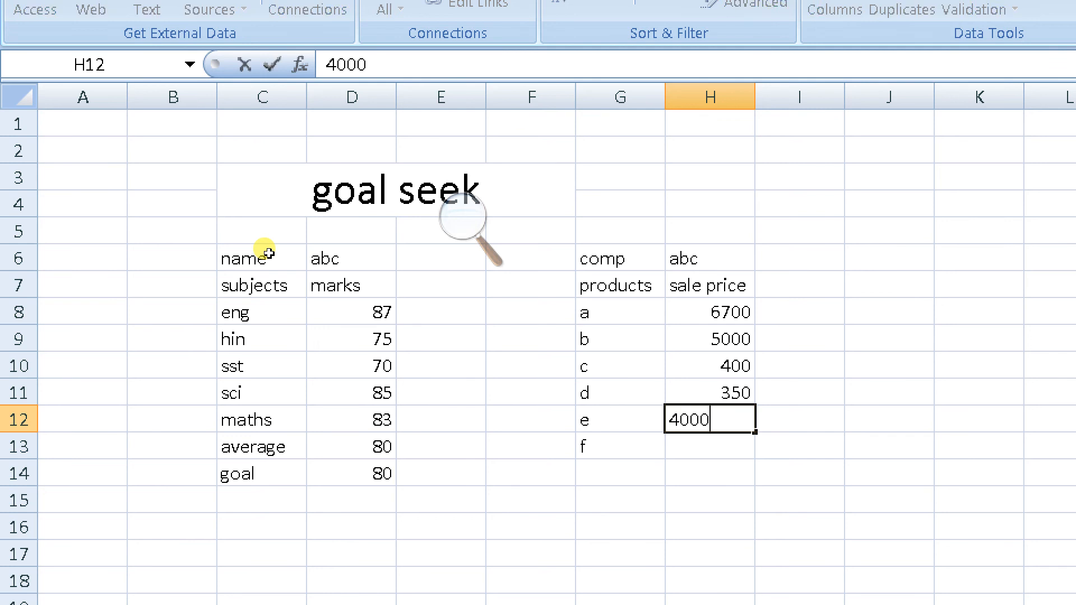
key(Return)
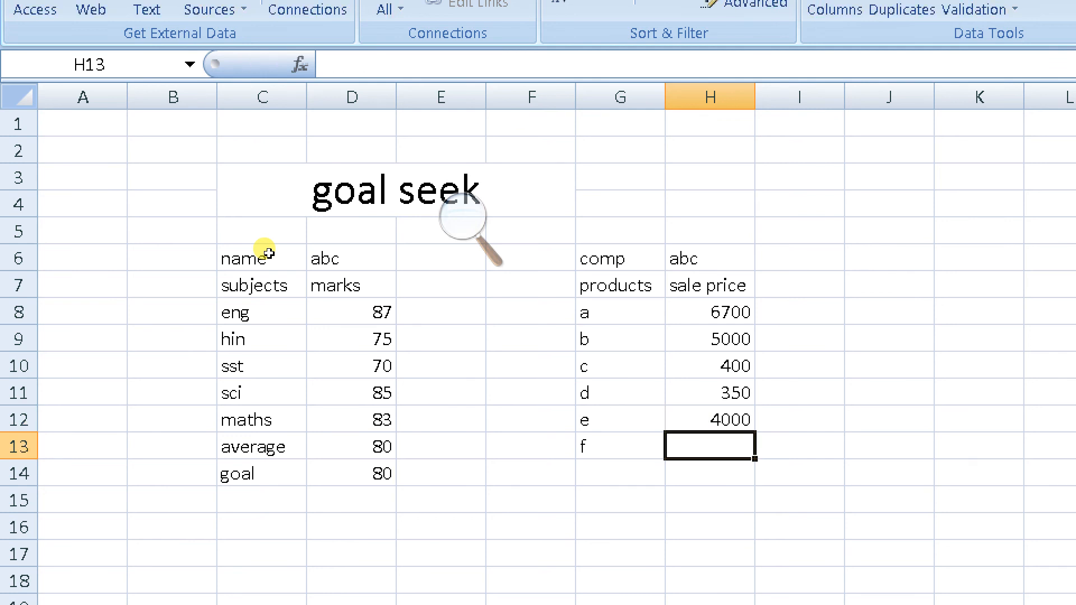
- Leave product f's price blank and add the row labels "avg profit" in G14 and "profit" in G15
key(Return)
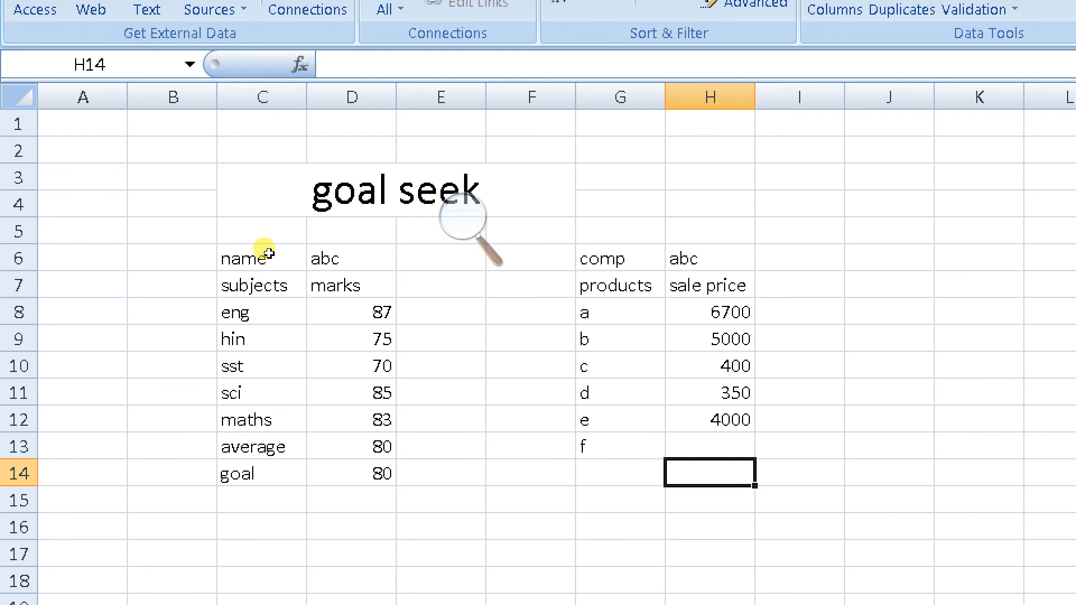
key(Left)
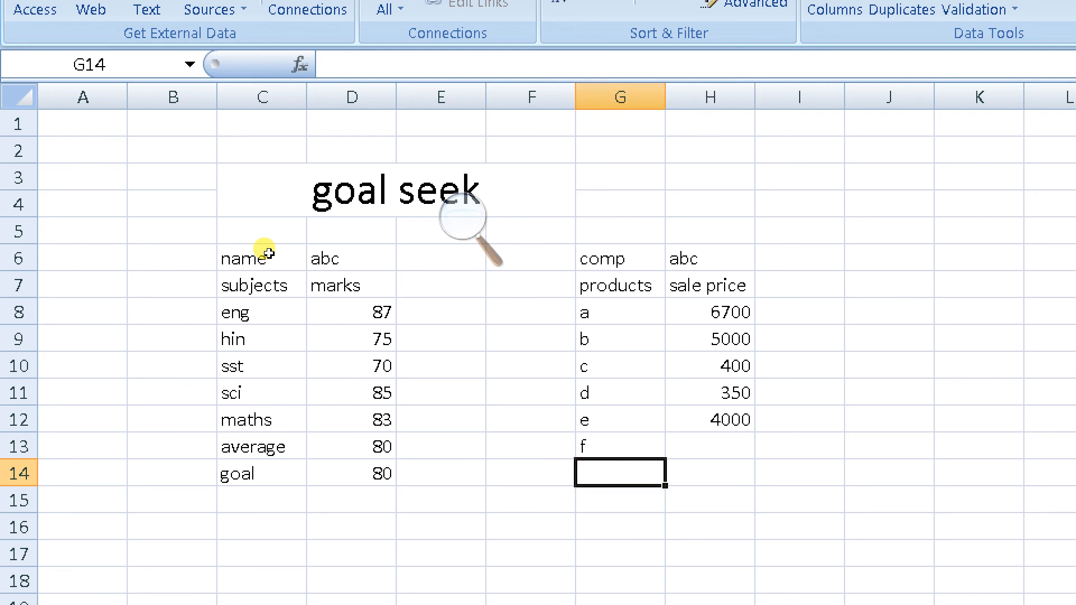
key(Return)
text(pr)
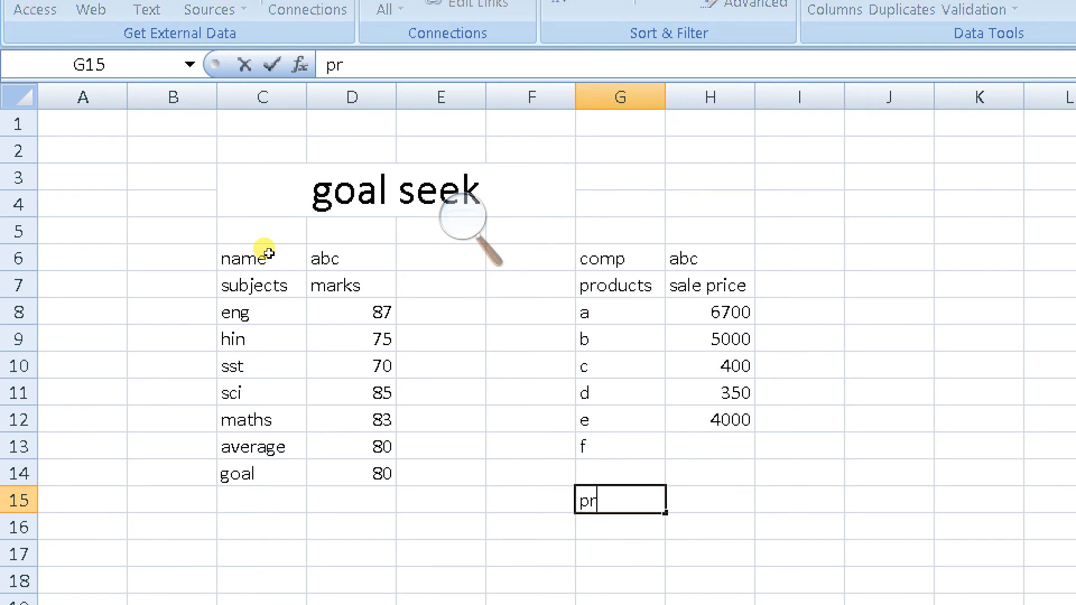
text(ofit)
key(Tab)
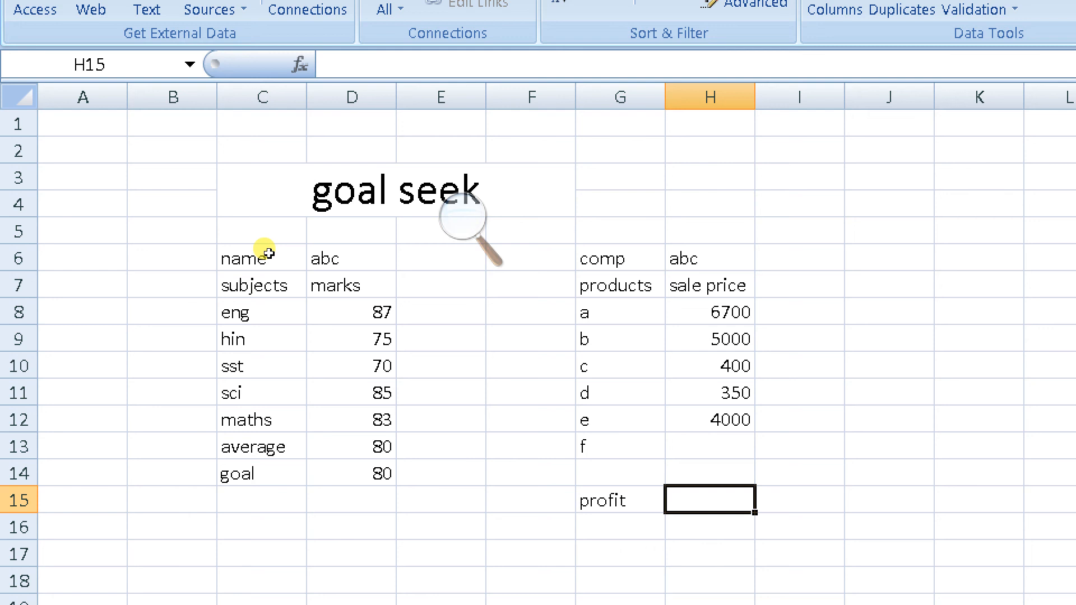
key(Up)
key(Left)
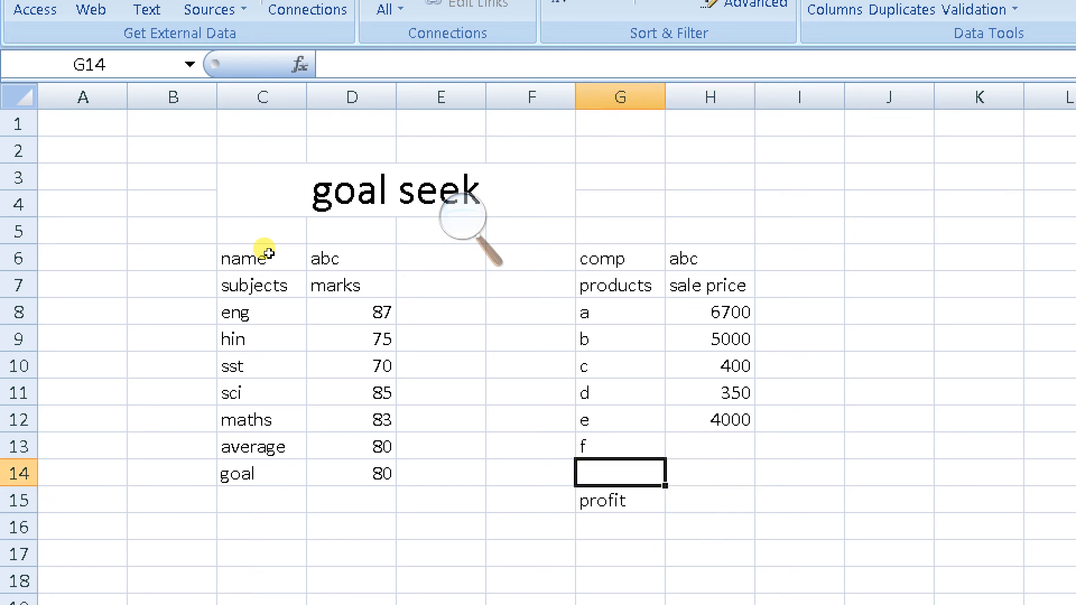
text(av)
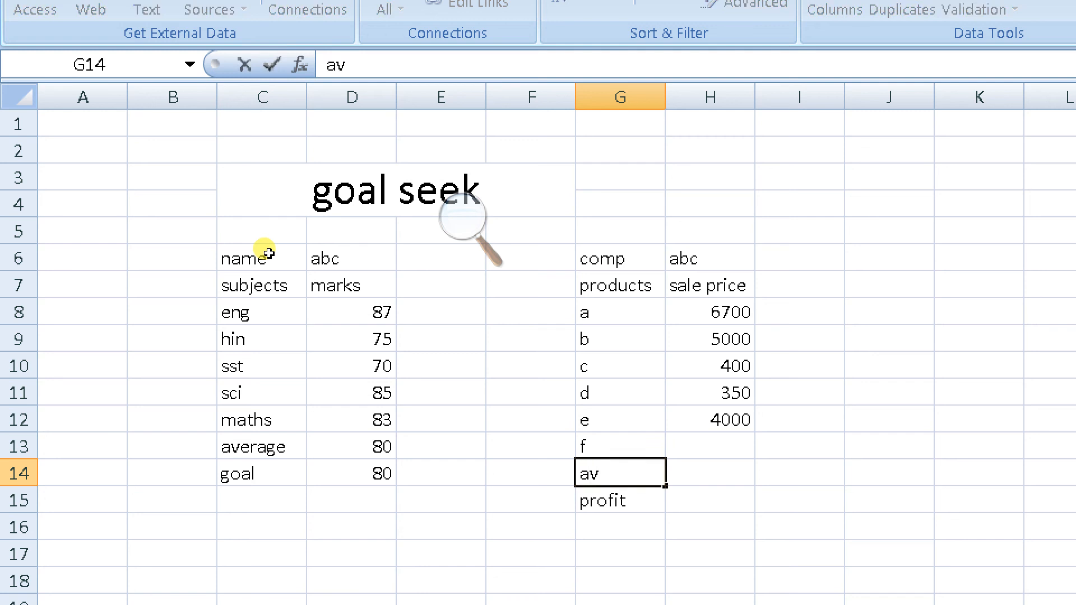
text(g profit)
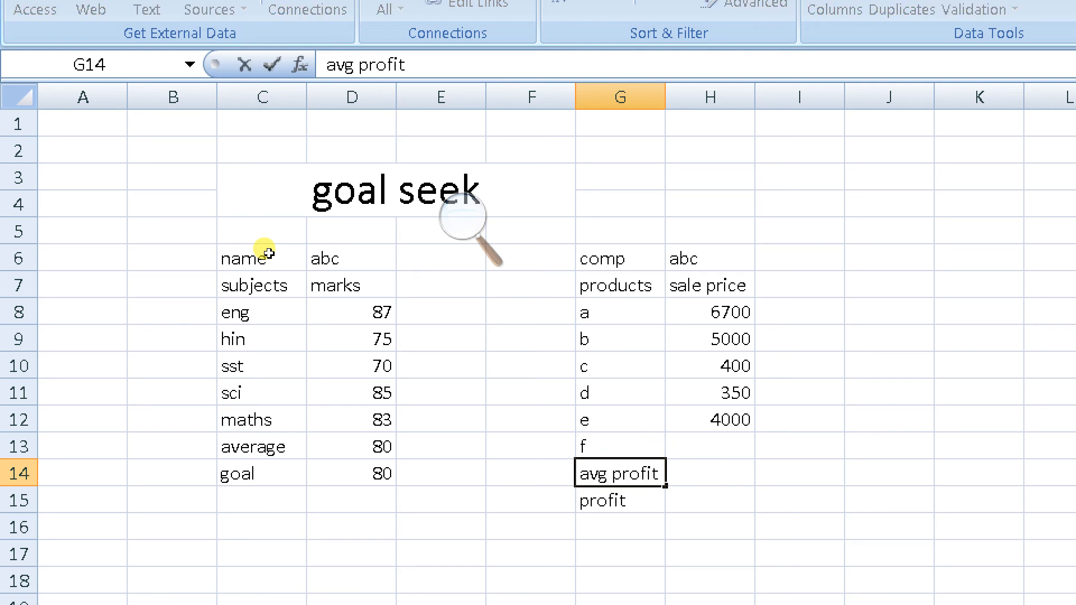
key(Right)
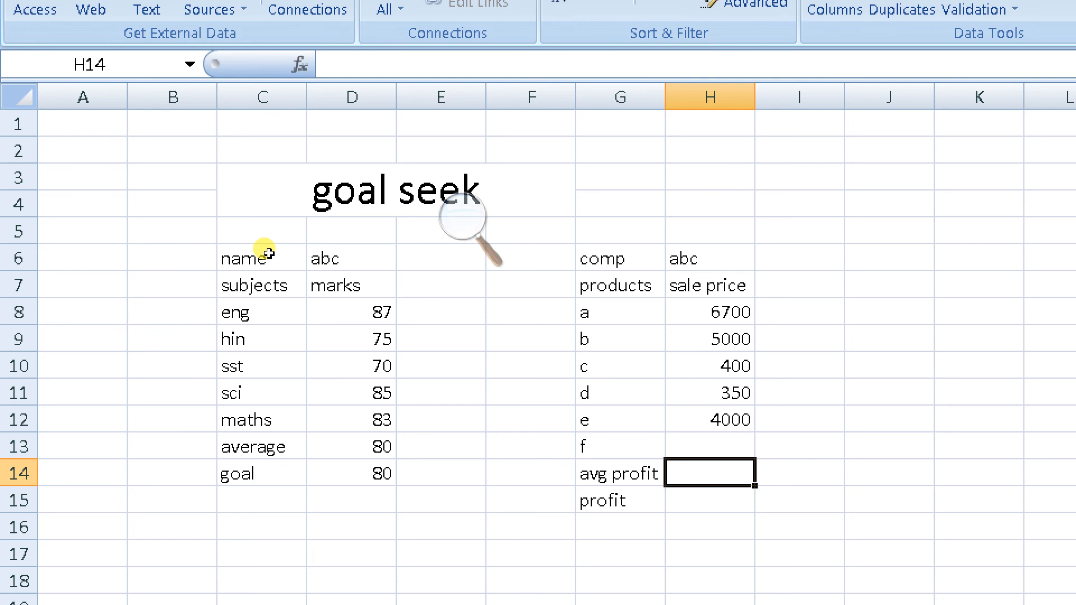
- Calculate the average profit in H14 with an AVERAGE formula over the product prices H8:H13
text(=)
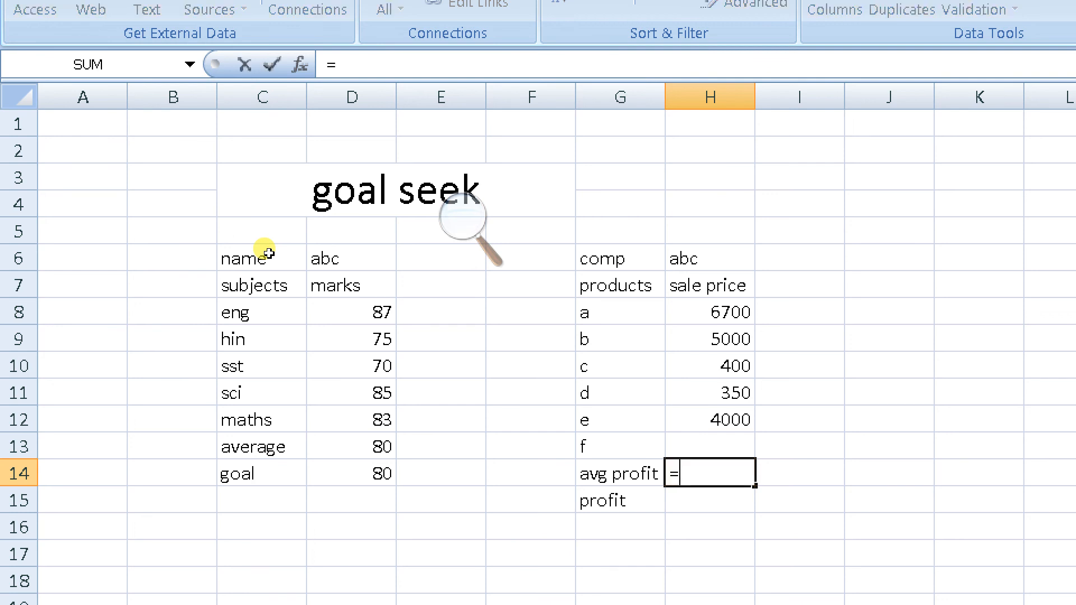
text(av)
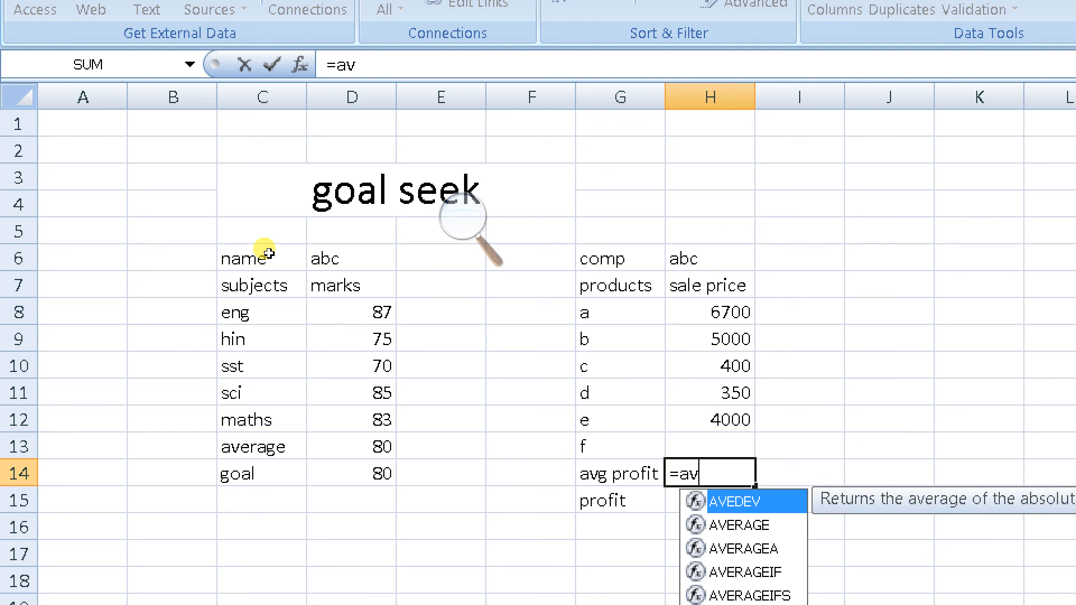
key(Down)
key(Tab)
key(Up)
key(Up)
key(Up)
key(Up)
key(Up)
key(Up)
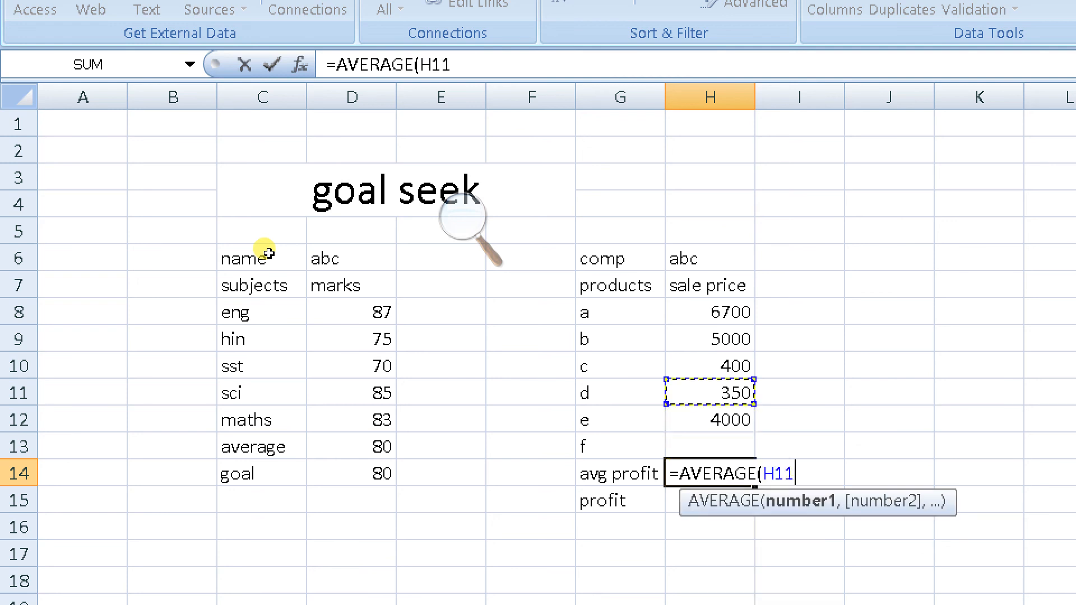
key(shift+Down)
key(shift+Down)
key(shift+Down)
key(shift+Down)
key(shift+Down)
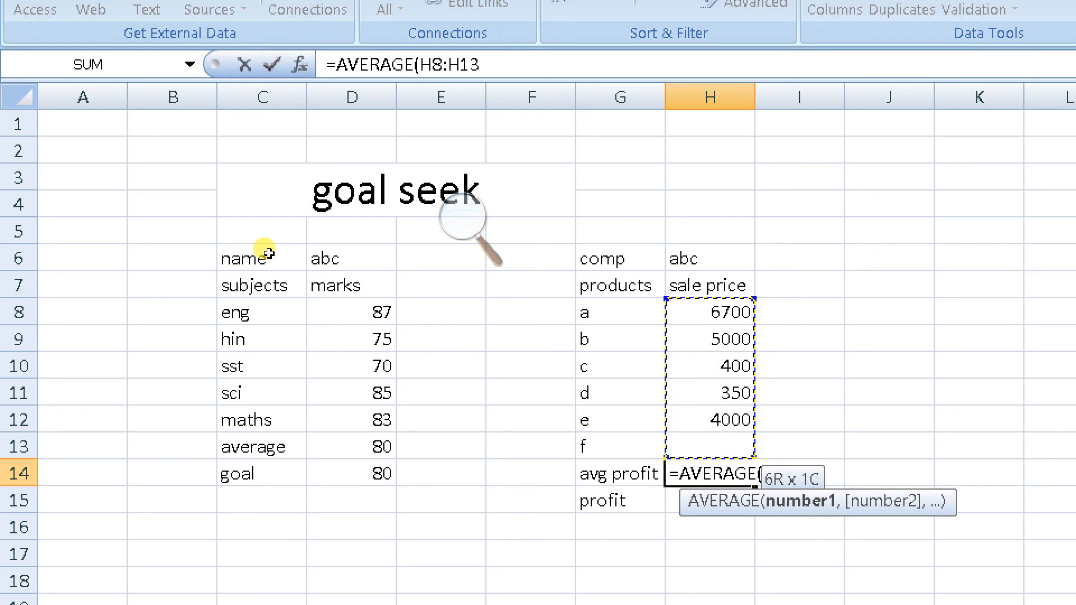
key(Return)
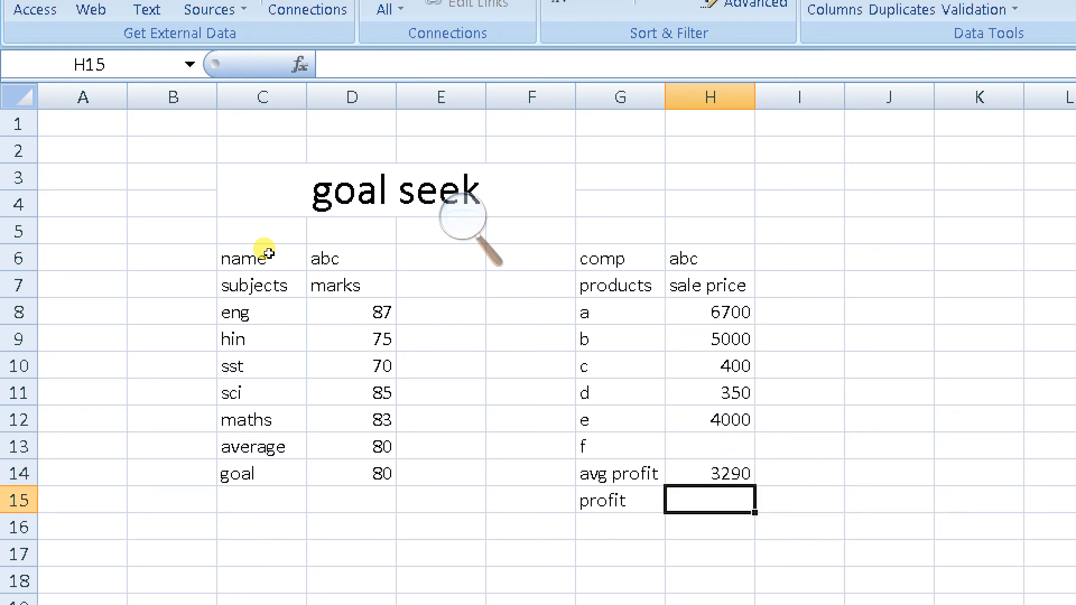
key(Up)
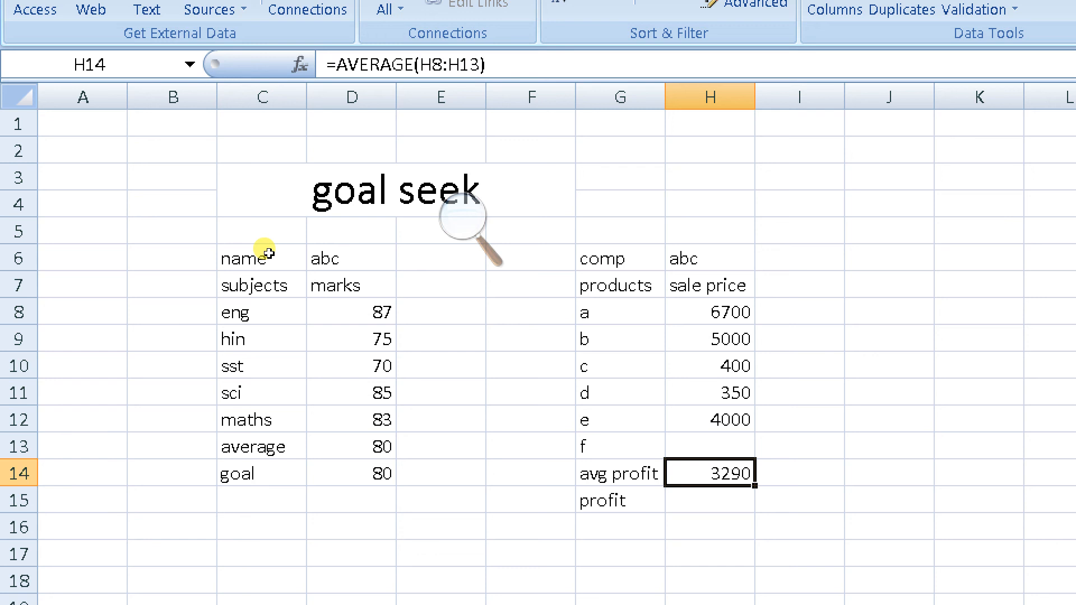
- Enter 5000 as the target profit in H15
key(Down)
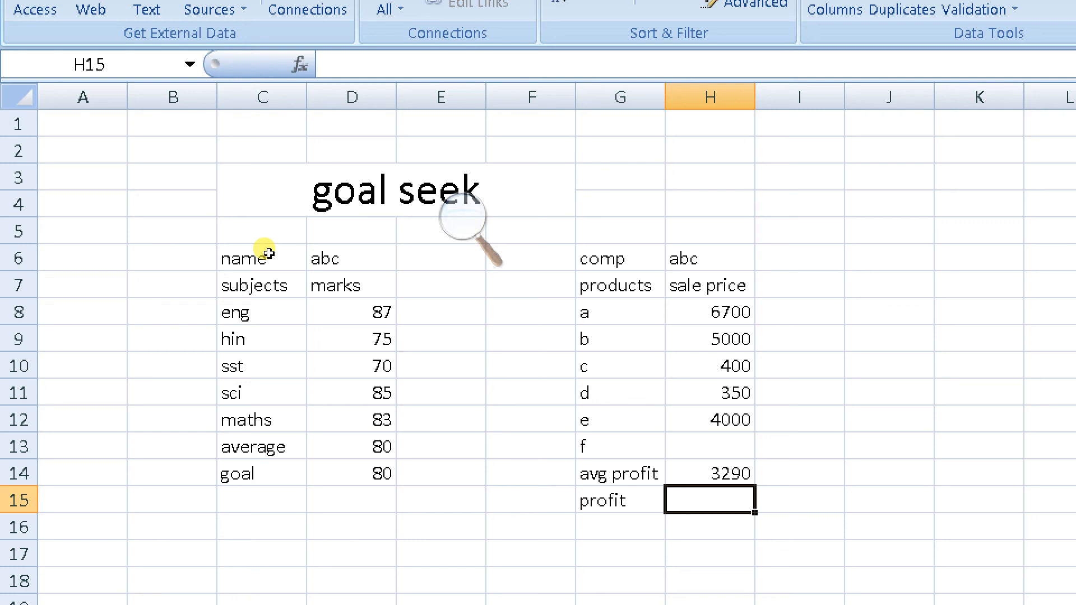
text(5000)
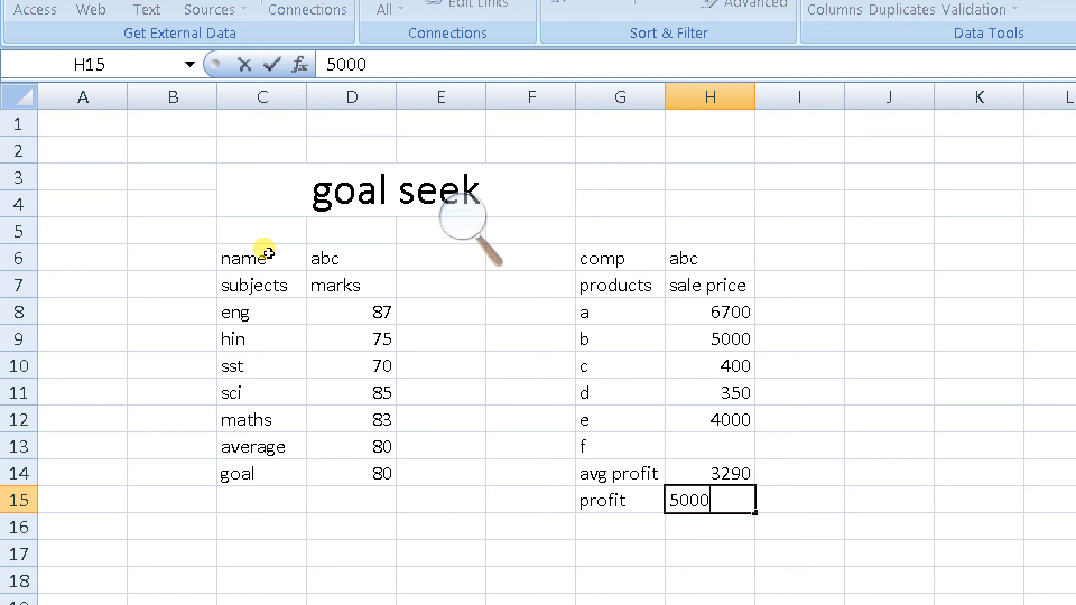
key(Return)
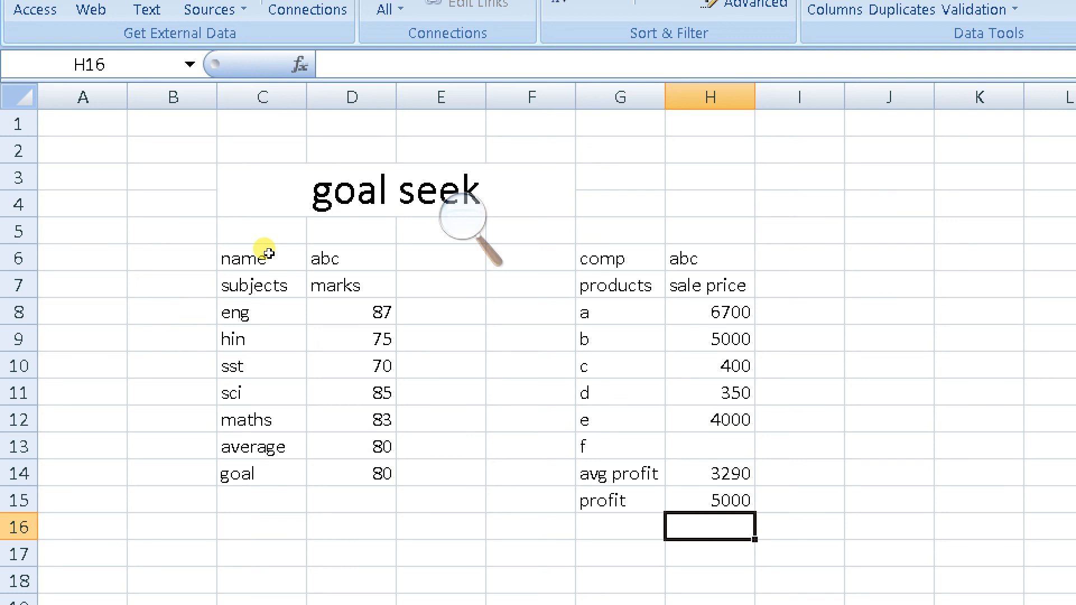
- Open Goal Seek for the average profit formula, place its dialog beside the table and make the set cell absolute as $H$14
key(Up)
key(Up)
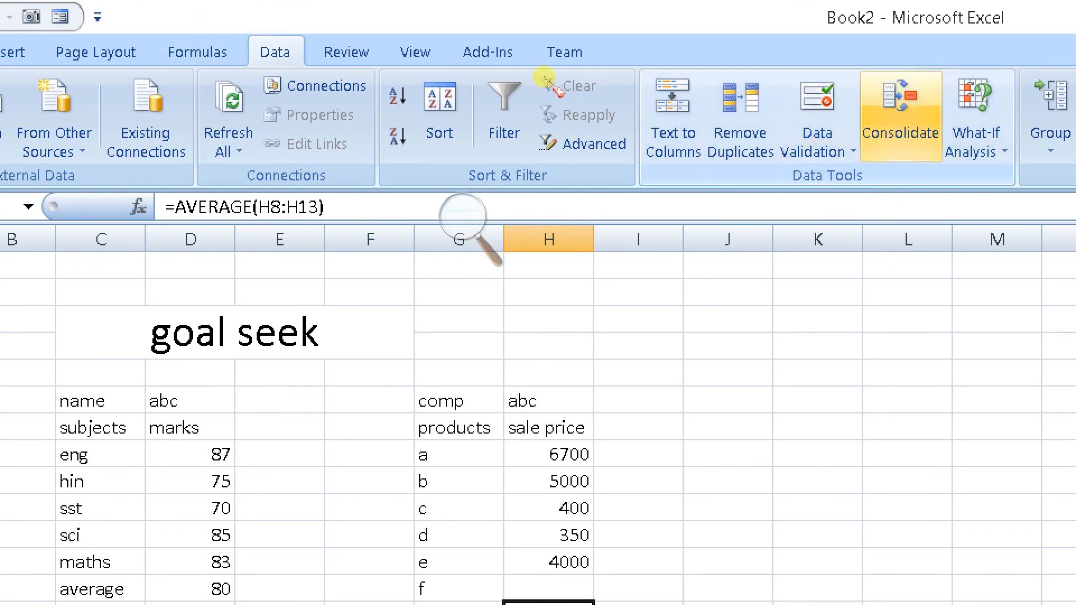
click(796, 129)
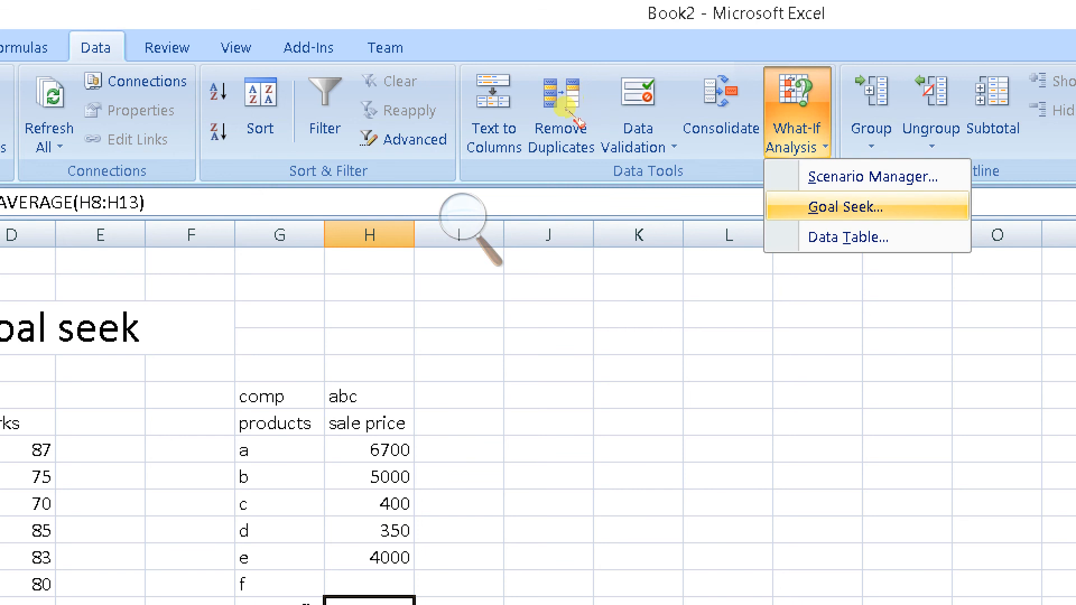
key(Return)
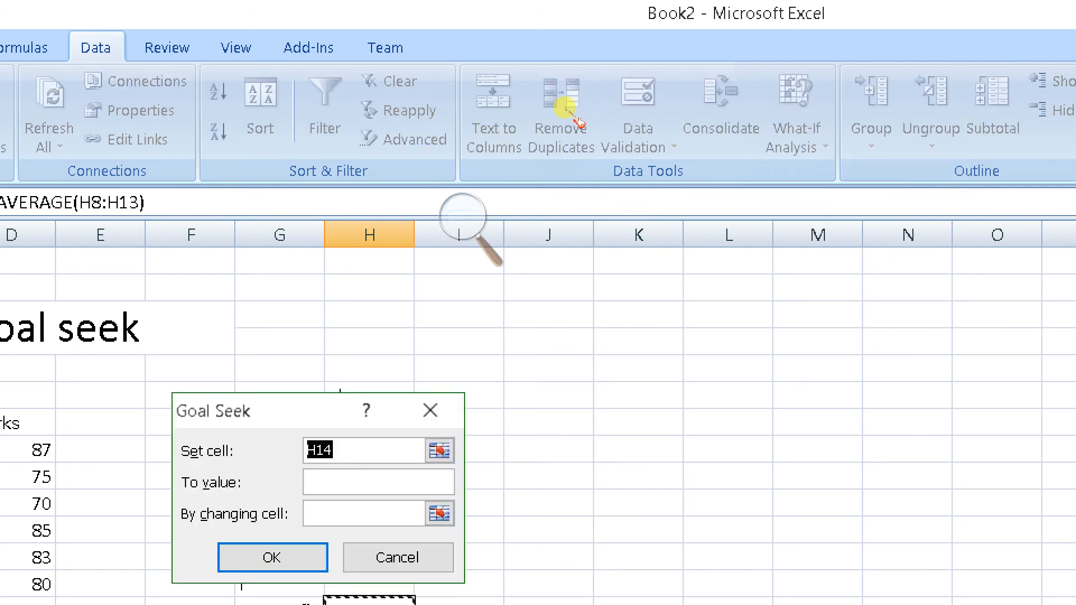
drag(246, 412, 708, 494)
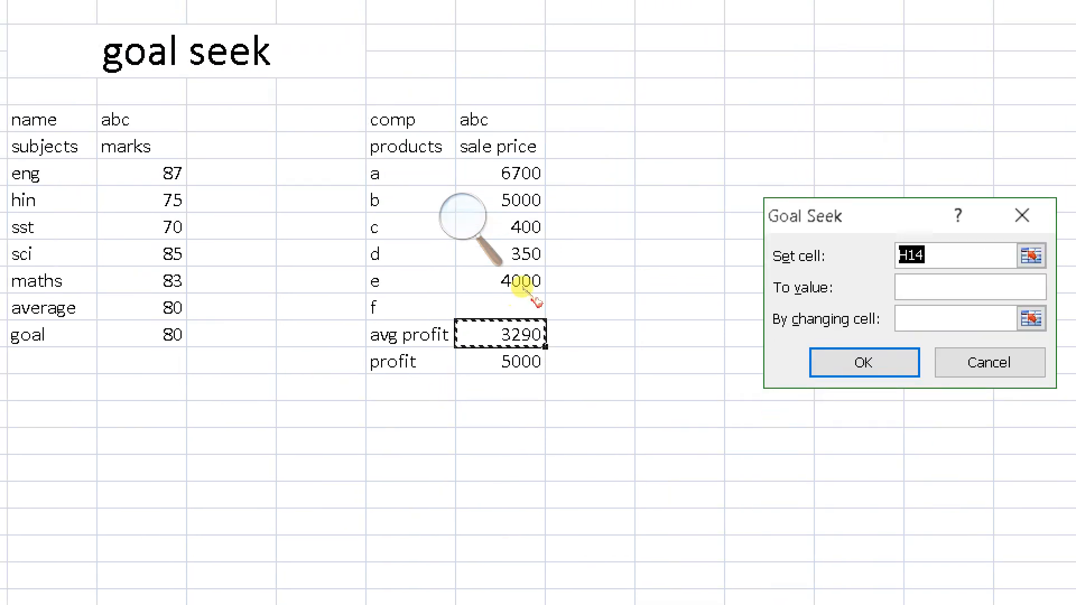
drag(852, 246, 708, 219)
drag(465, 234, 457, 224)
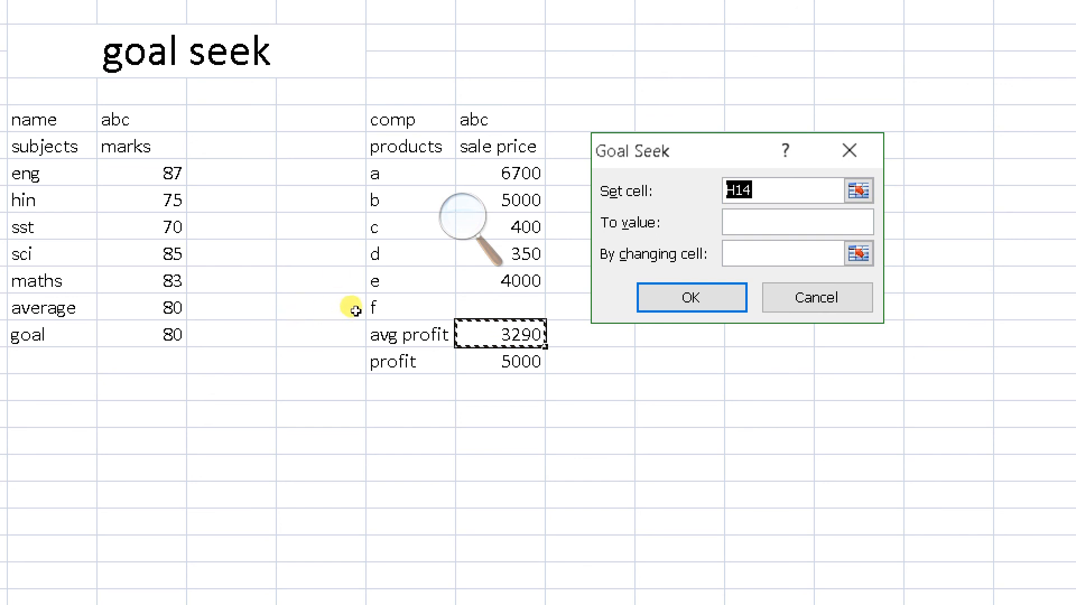
key(F4)
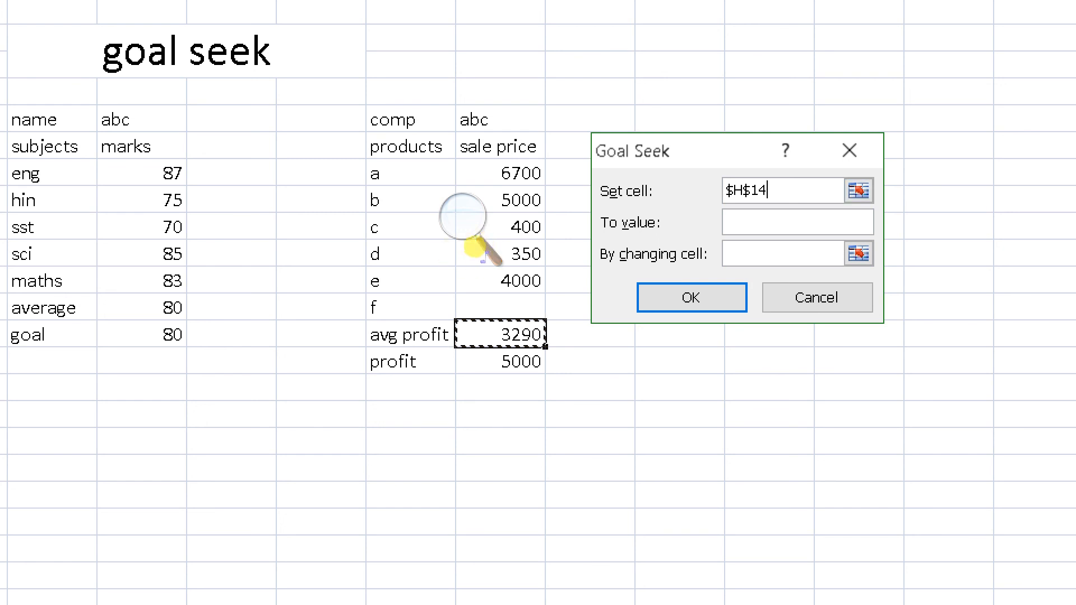
- Run Goal Seek to value 5000 by changing product f's empty price cell $H$13, and accept the solution
key(Tab)
text(500)
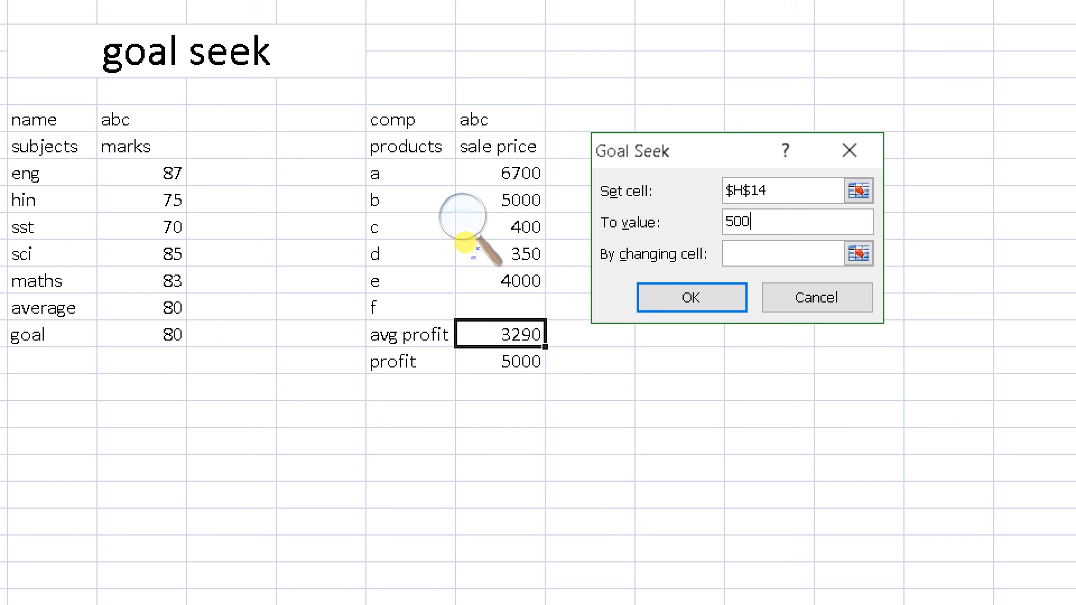
text(0)
key(Up)
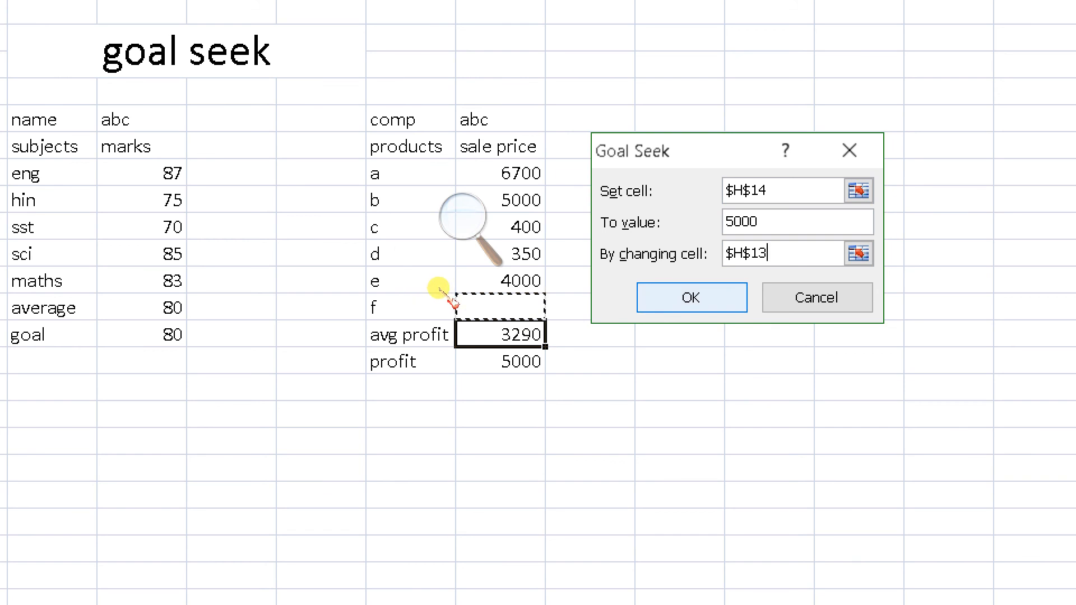
key(Return)
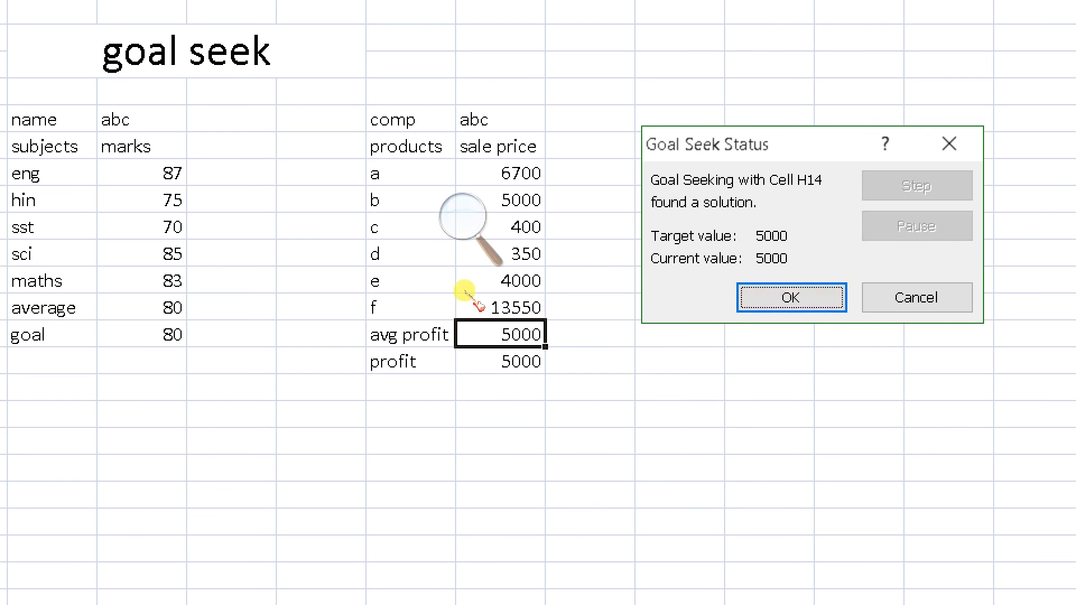
key(Return)
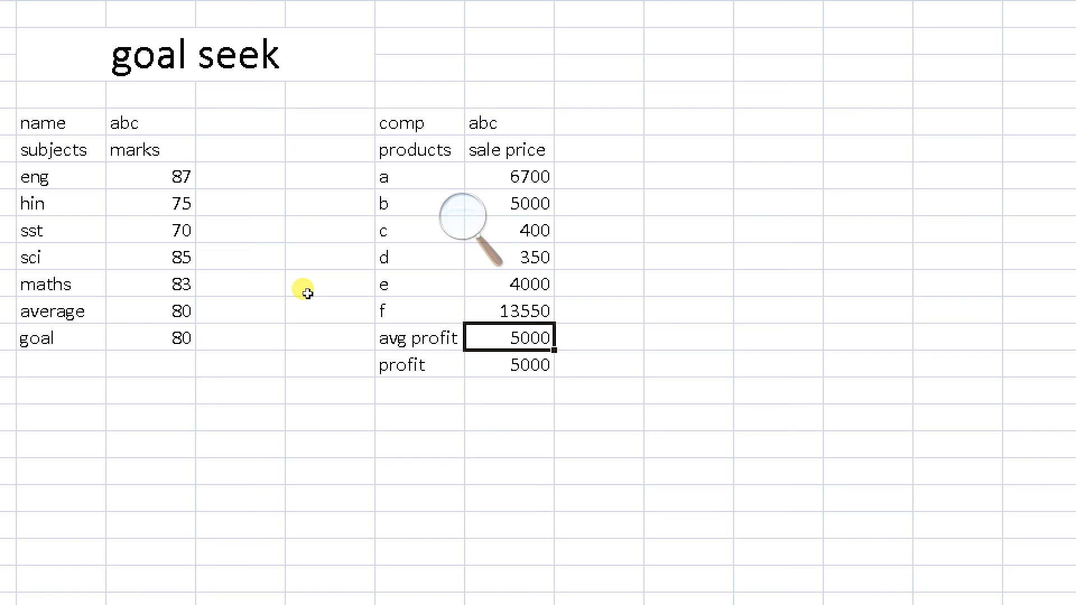
- Clear product f's sale price in H13
key(Up)
key(Delete)
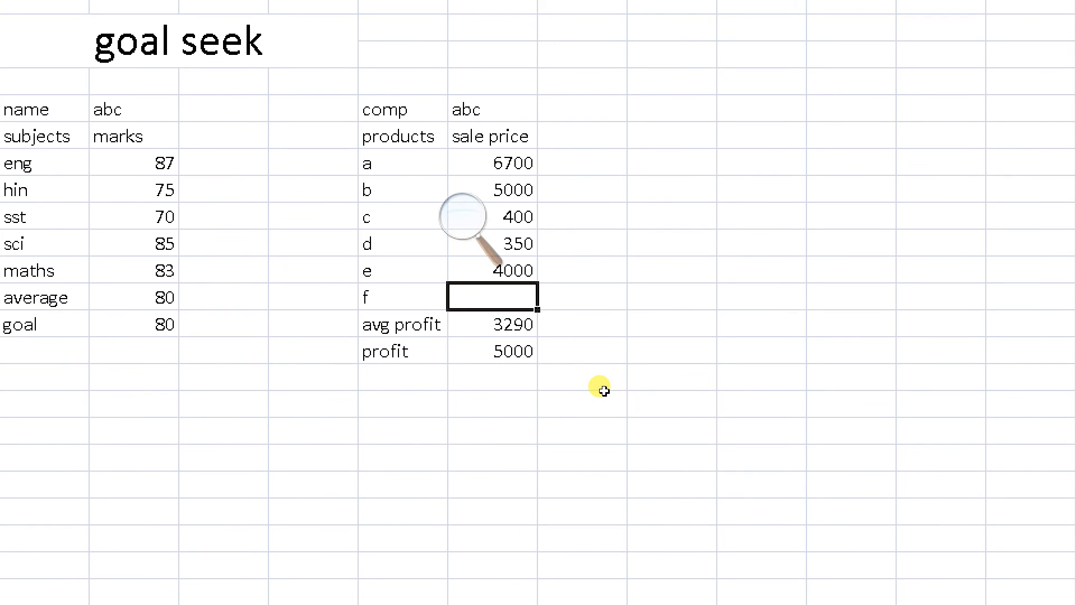
key(Down)
key(Down)
key(Up)
key(Right)
key(Left)
key(Down)
key(Up)
key(Up)
key(Right)
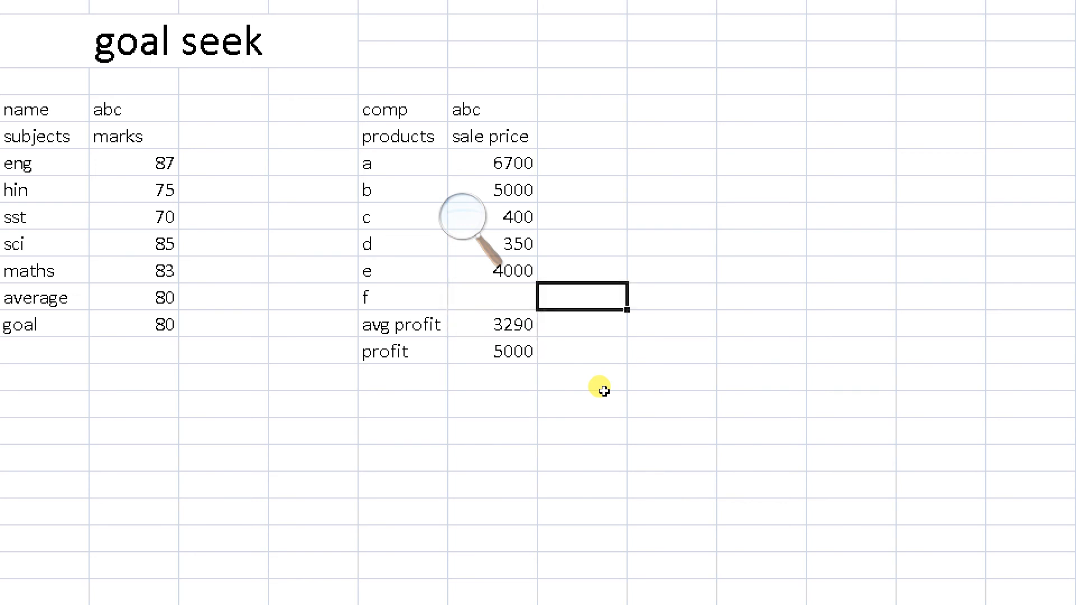
- Undo the clearing of product f's sale price in H13
key(ctrl+z)
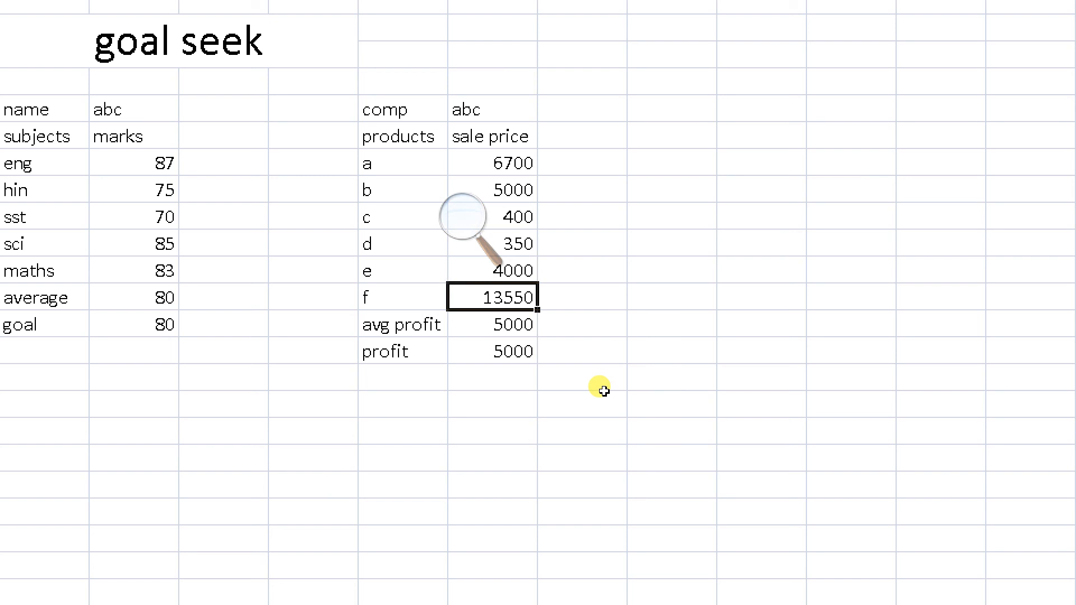
key(Down)
key(Up)
key(Down)
key(Down)
key(Right)
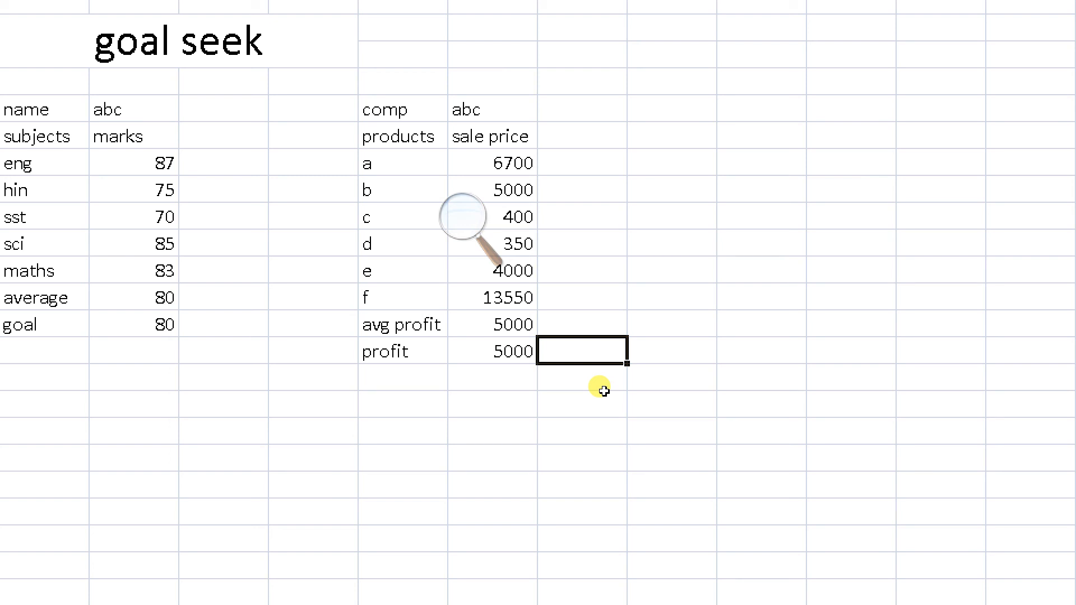
key(Up)
key(Left)
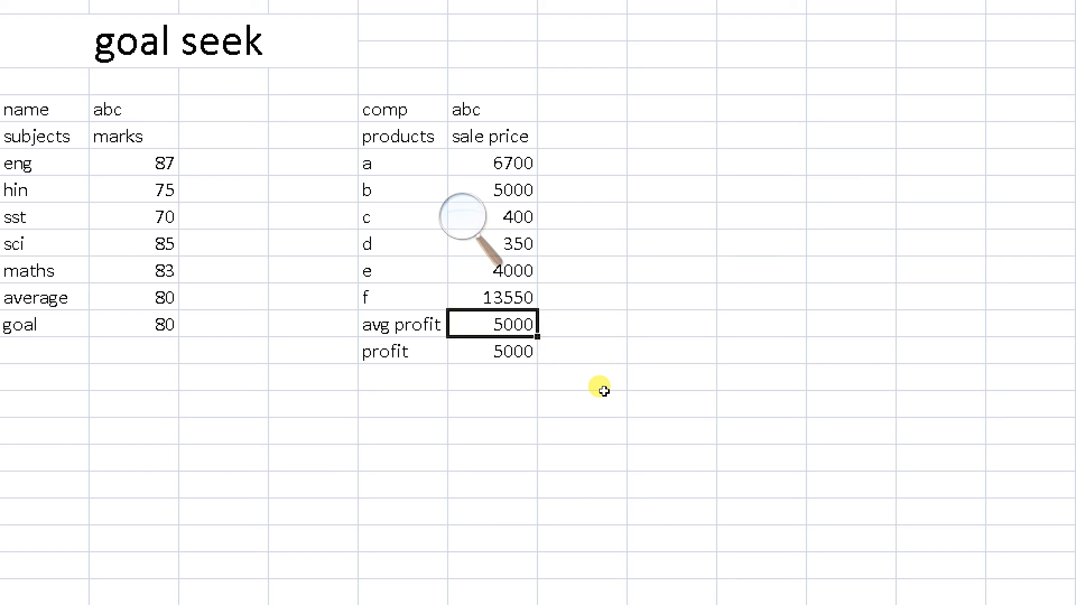
- Copy product f's sale price from H13 into cell J15
key(Up)
key(ctrl+c)
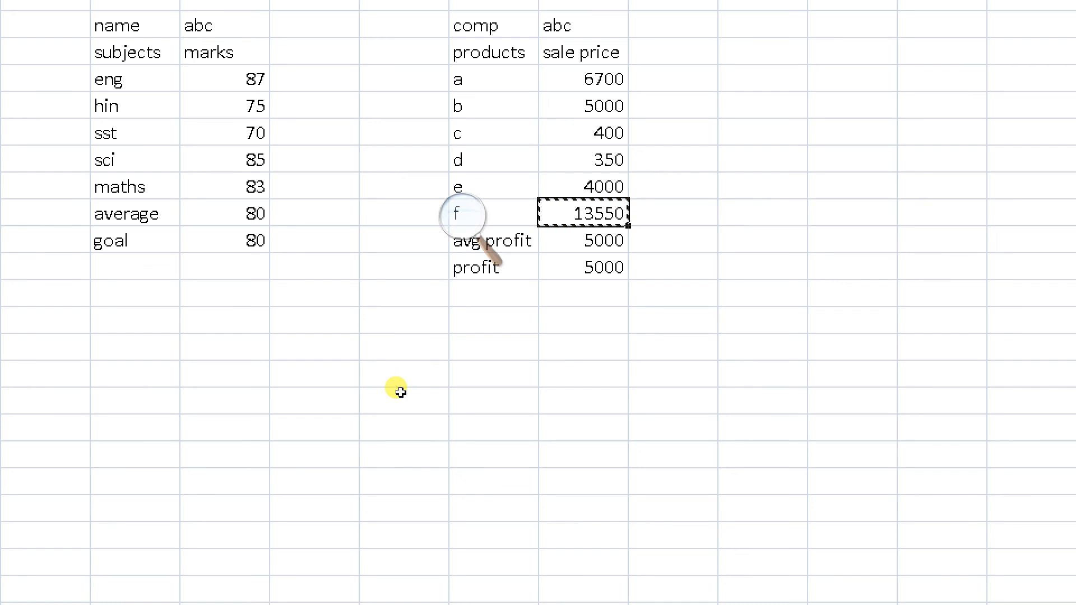
key(Down)
key(Right)
key(Right)
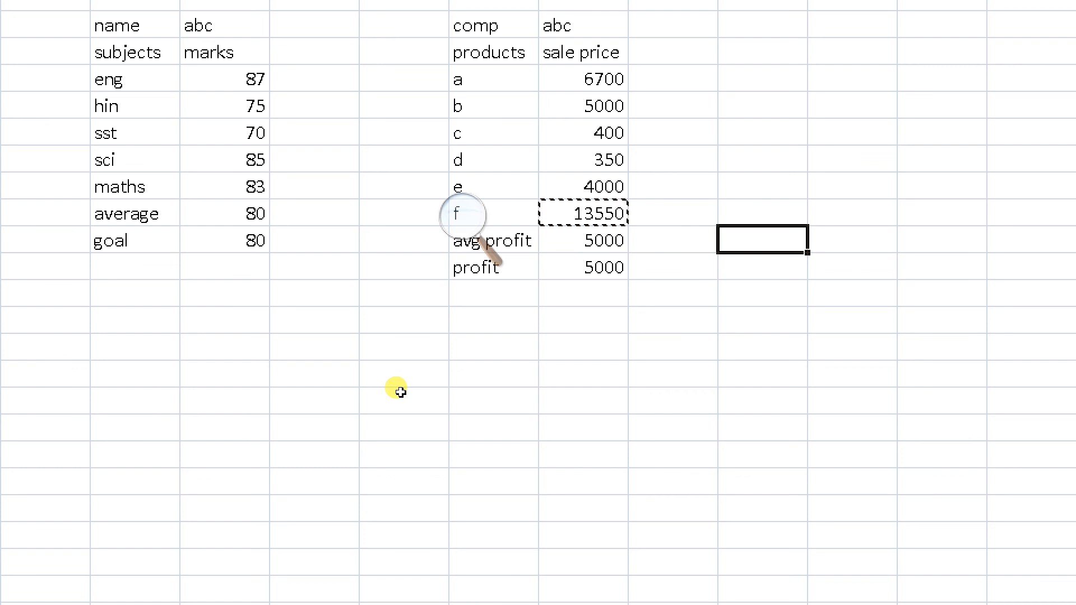
key(Down)
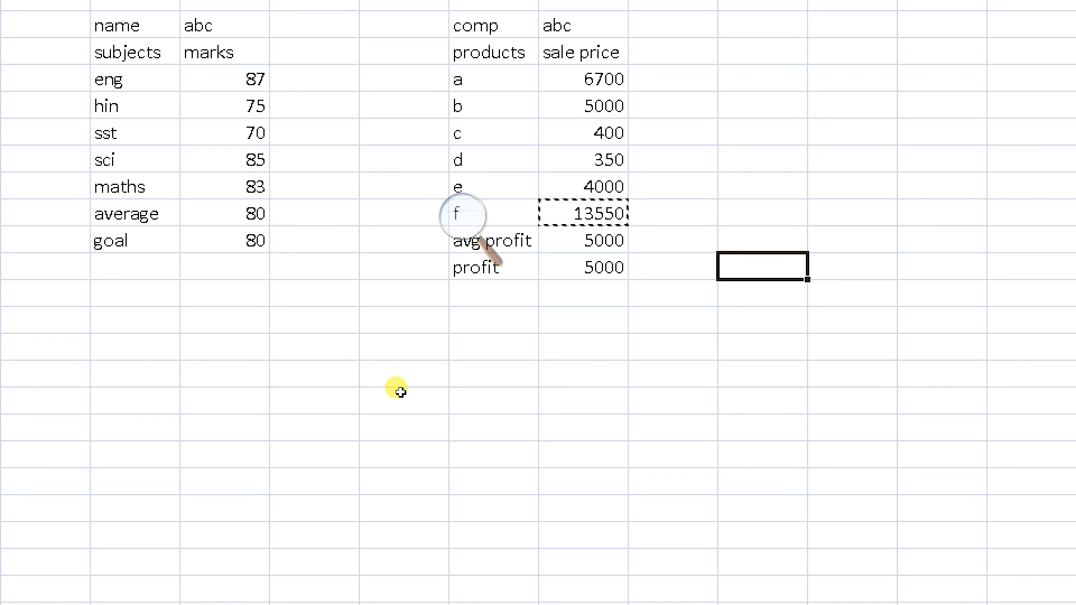
key(Return)
- Copy the price from J15 into J11 and clear it from J11 again
key(Up)
key(Up)
key(Up)
key(Up)
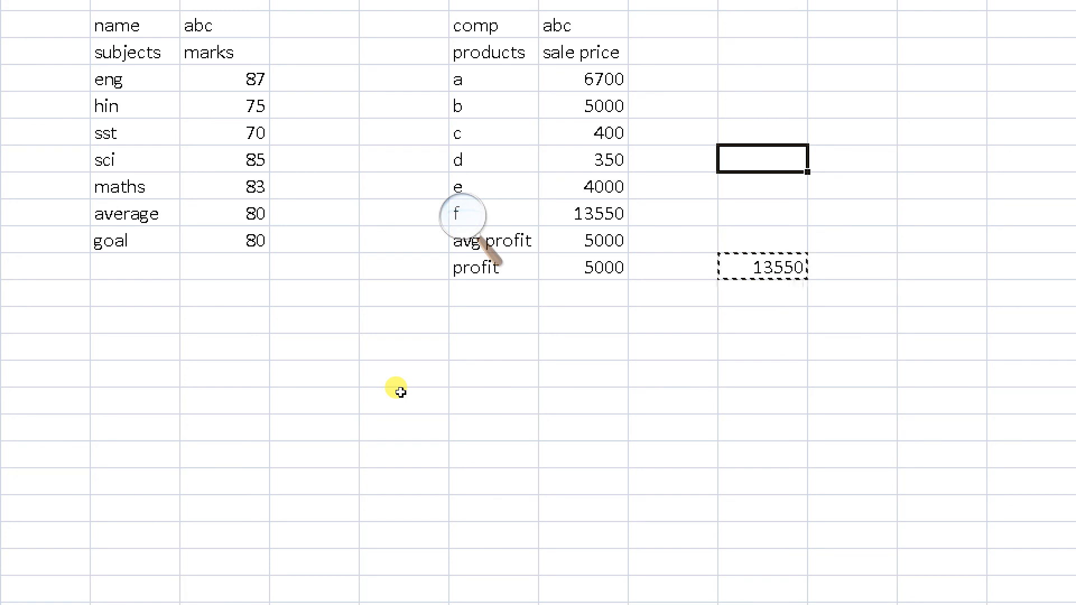
key(Return)
key(Delete)
- Clear the copied product f price from J15
key(Down)
key(Down)
key(Down)
key(Down)
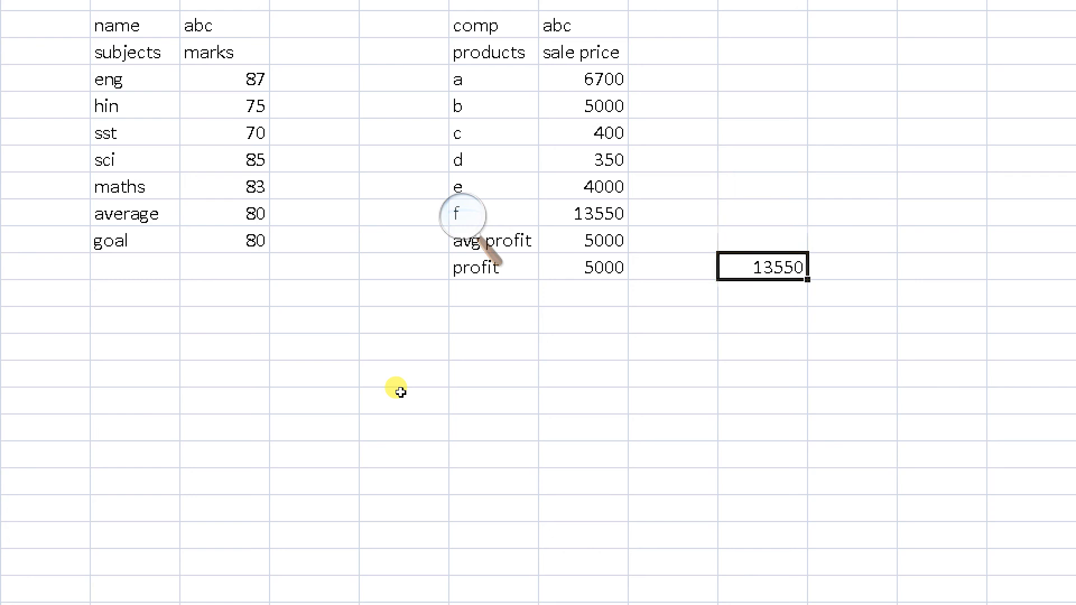
key(Delete)
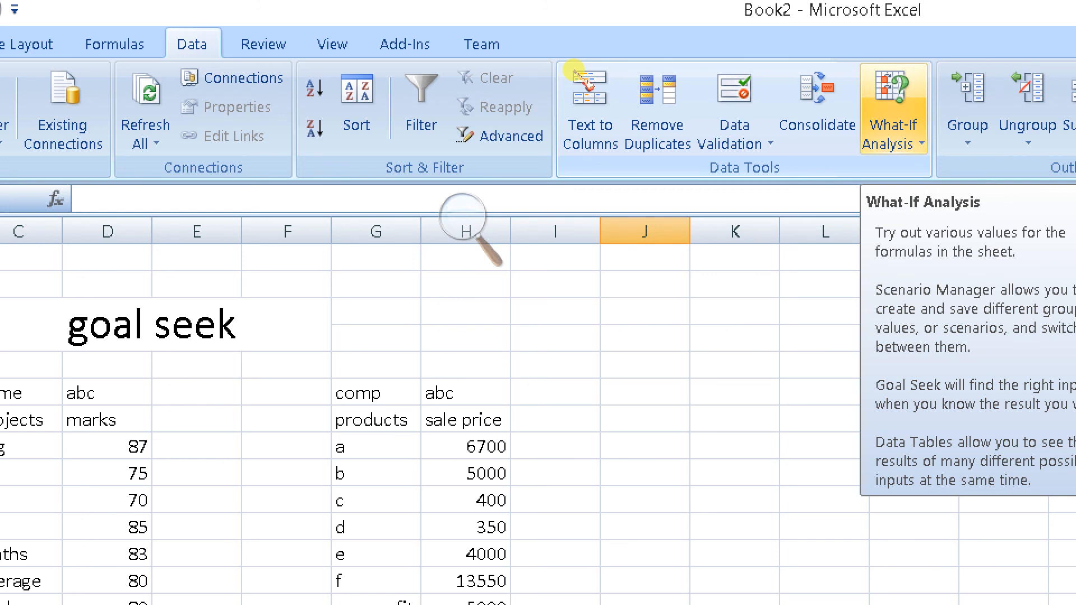
click(894, 112)
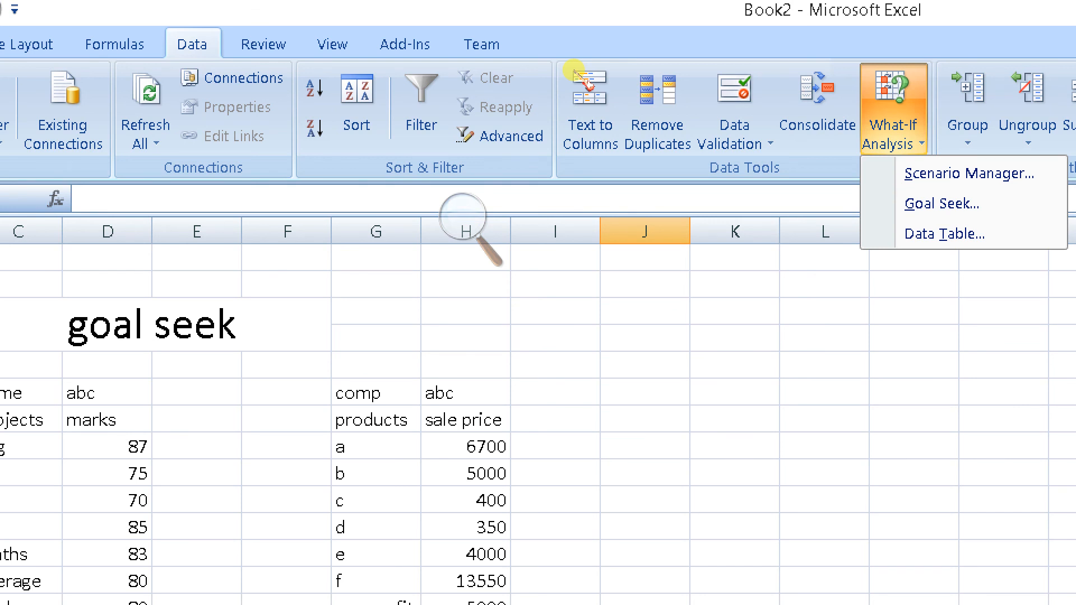
key(Up)
key(Down)
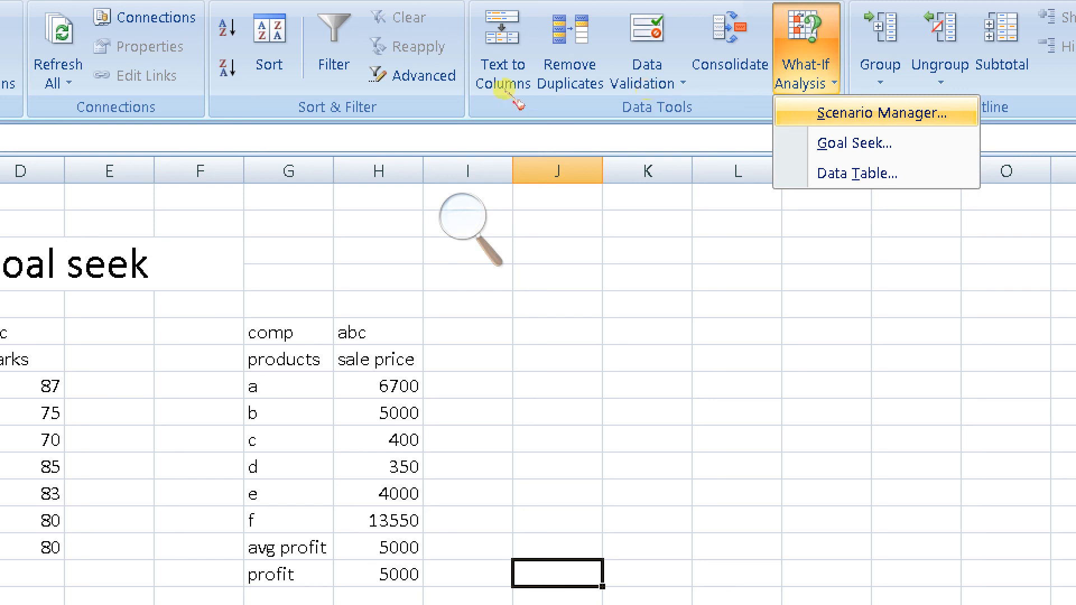
click(491, 188)
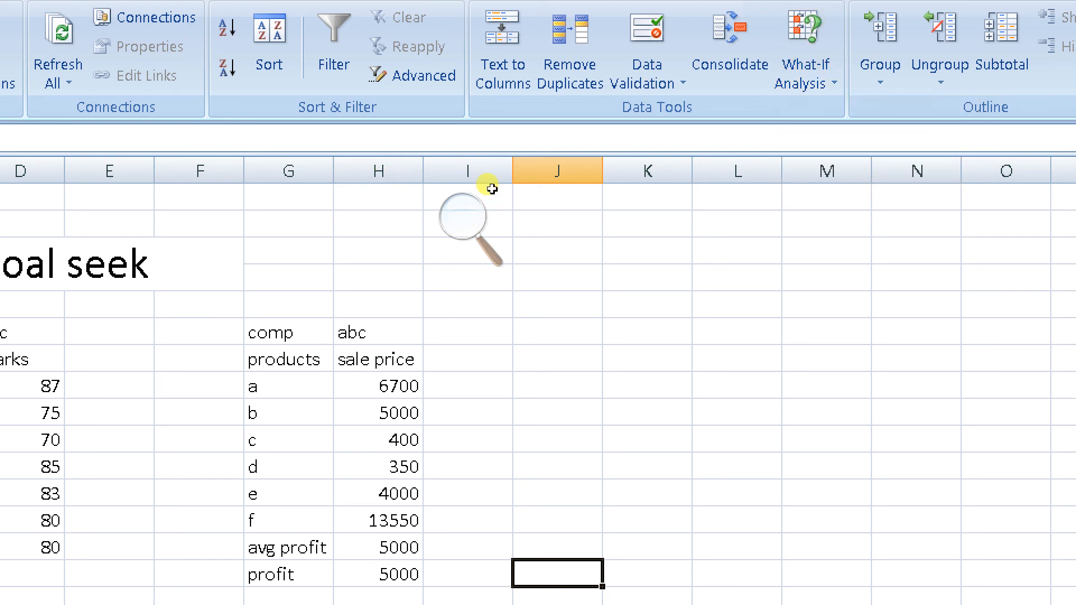
- Enter the note "comparative sheet" in K5 and delete it again
click(648, 305)
text(co)
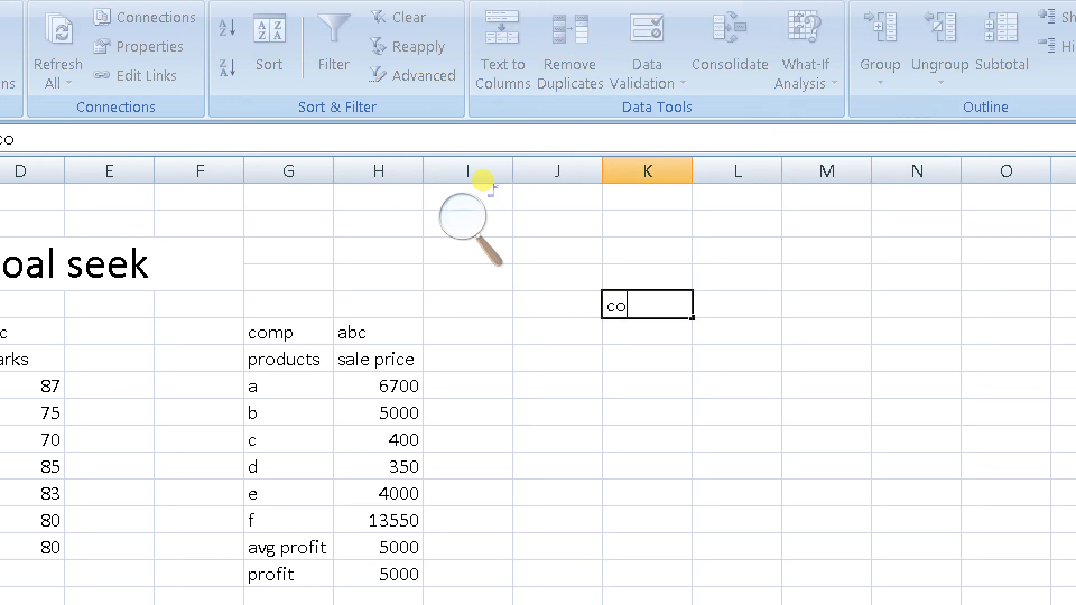
text(mparati)
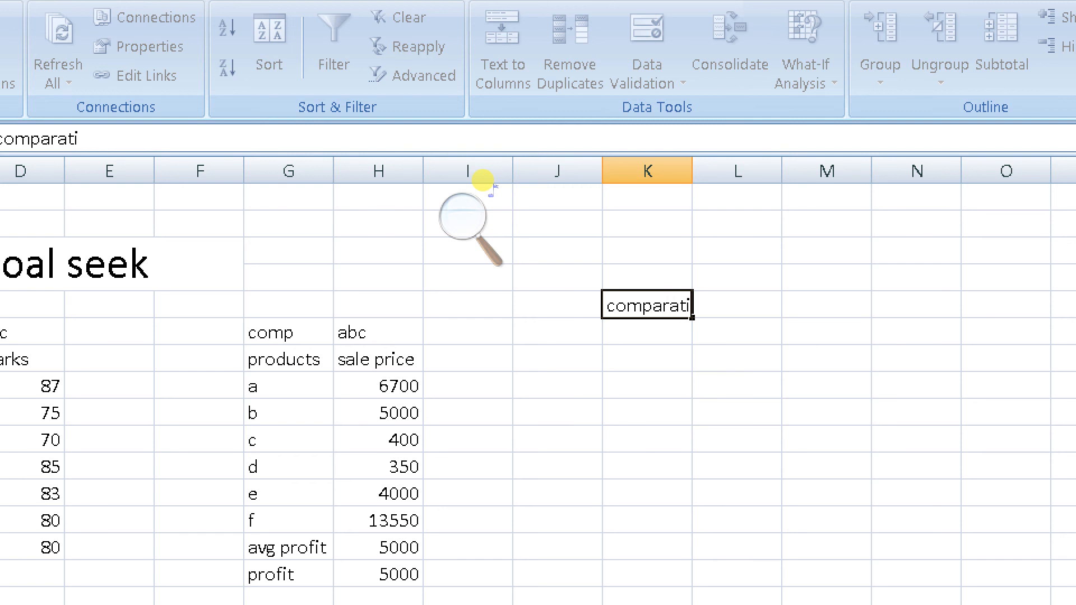
text(ve sheet)
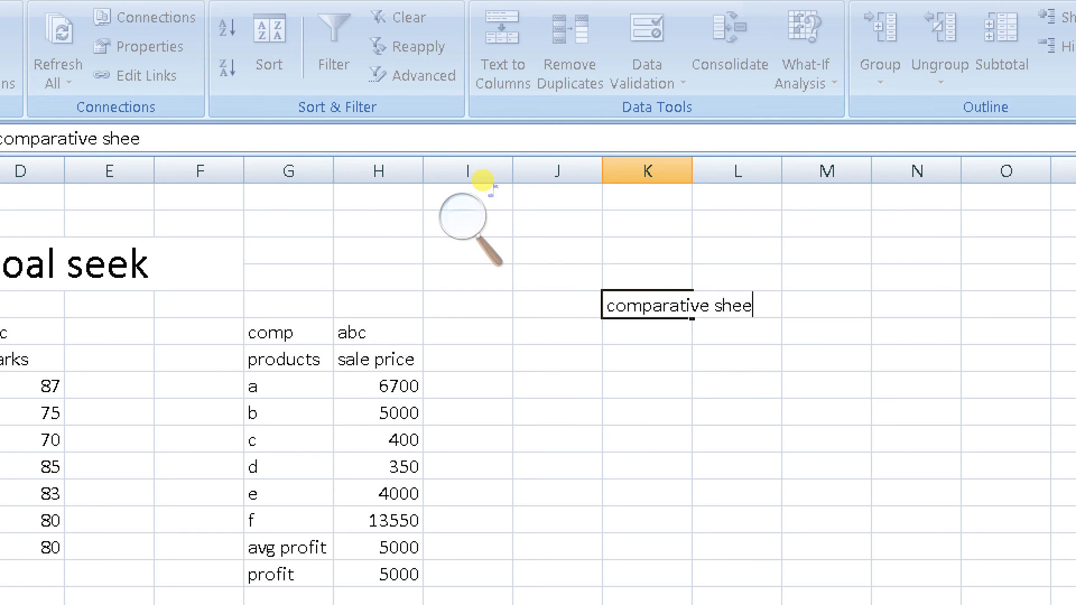
key(Return)
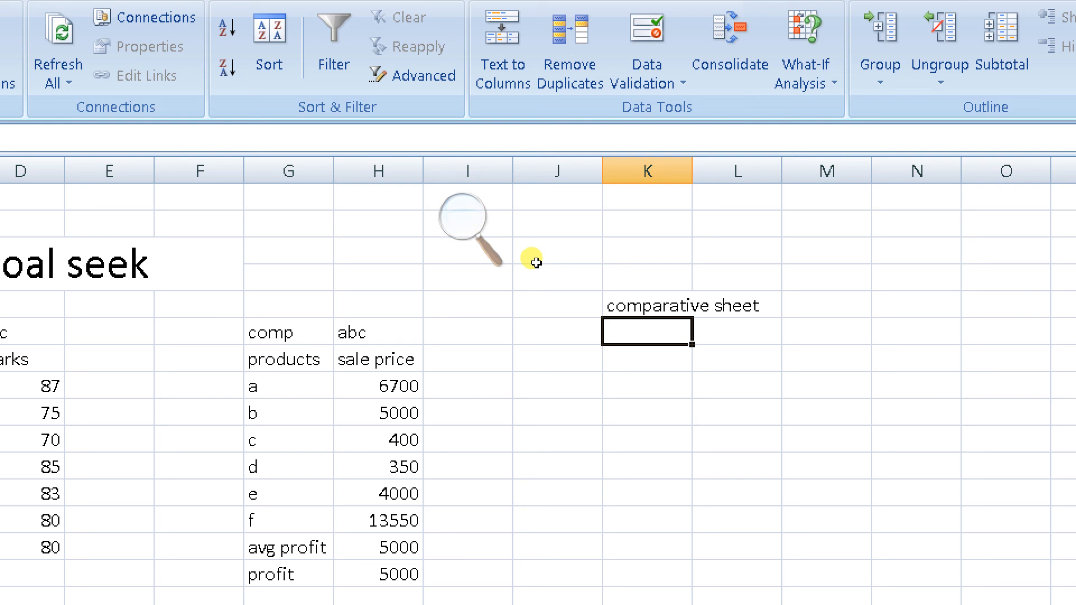
key(Up)
key(Delete)
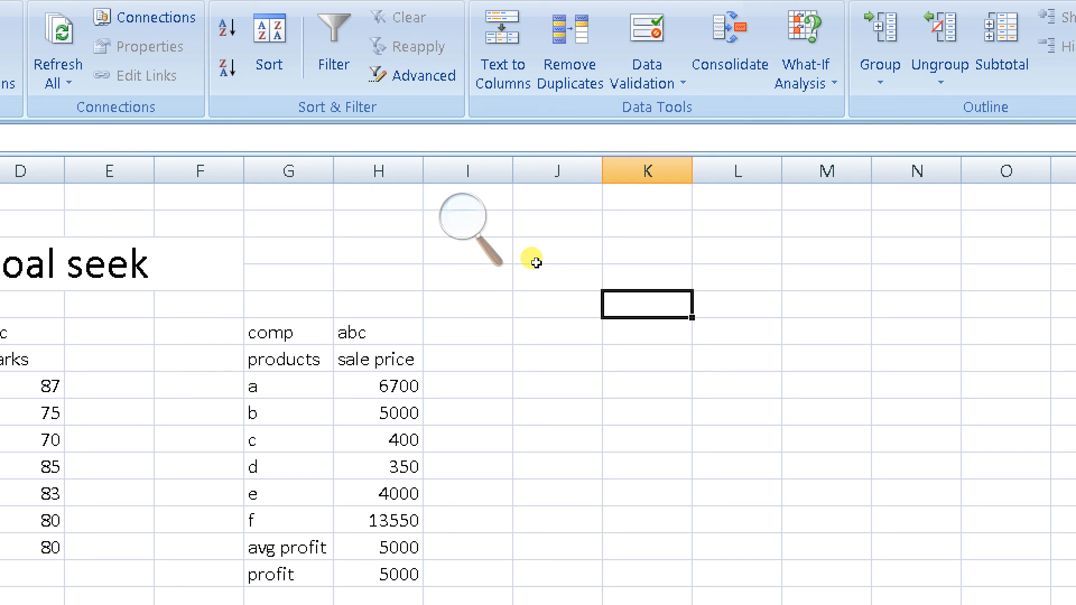
key(Right)
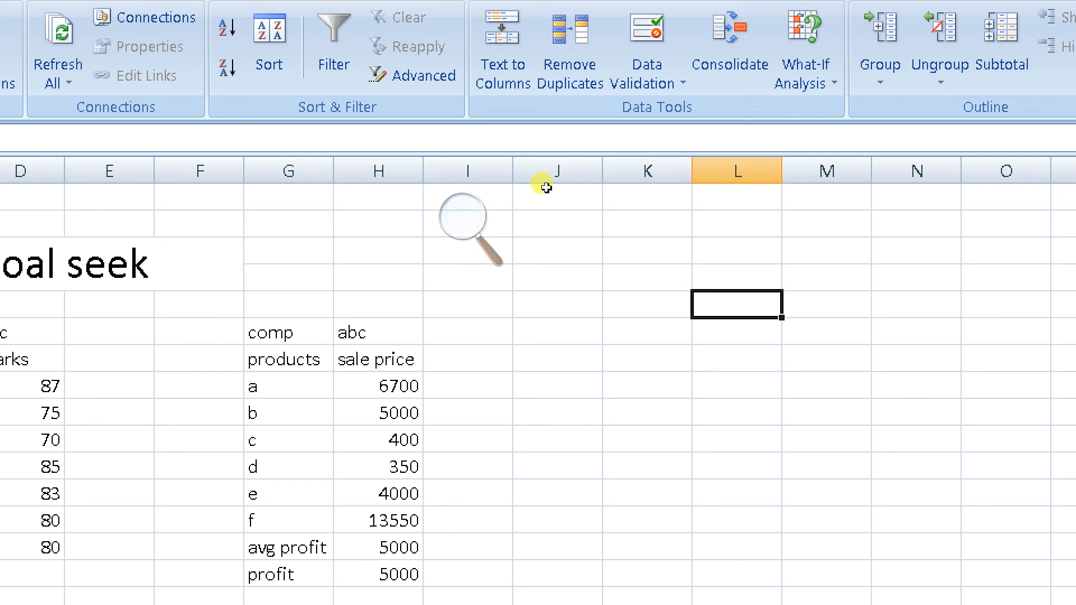
key(Left)
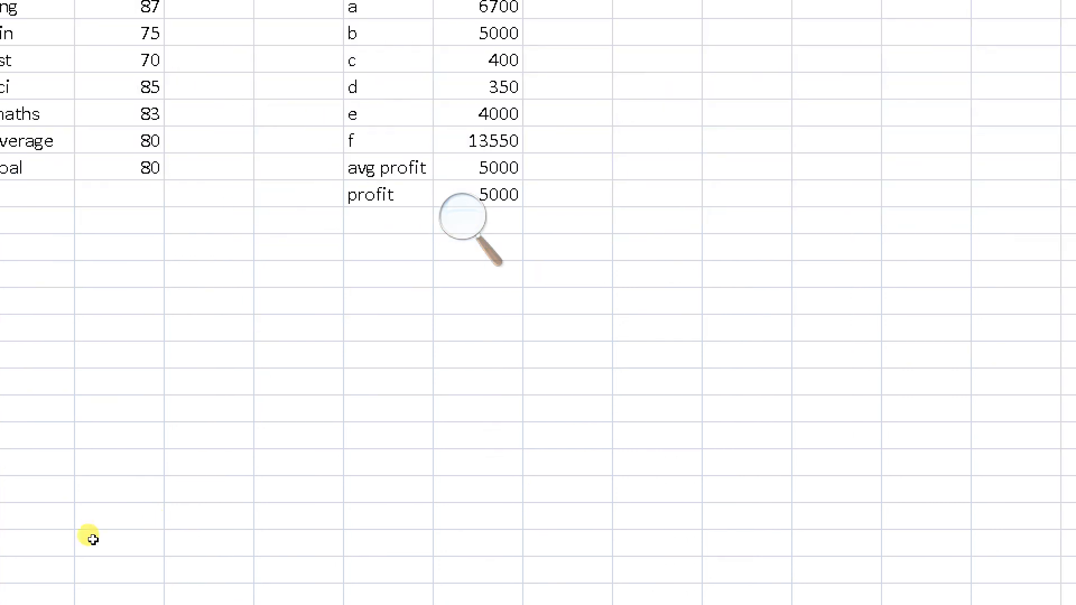
key(ctrl+Page_Down)
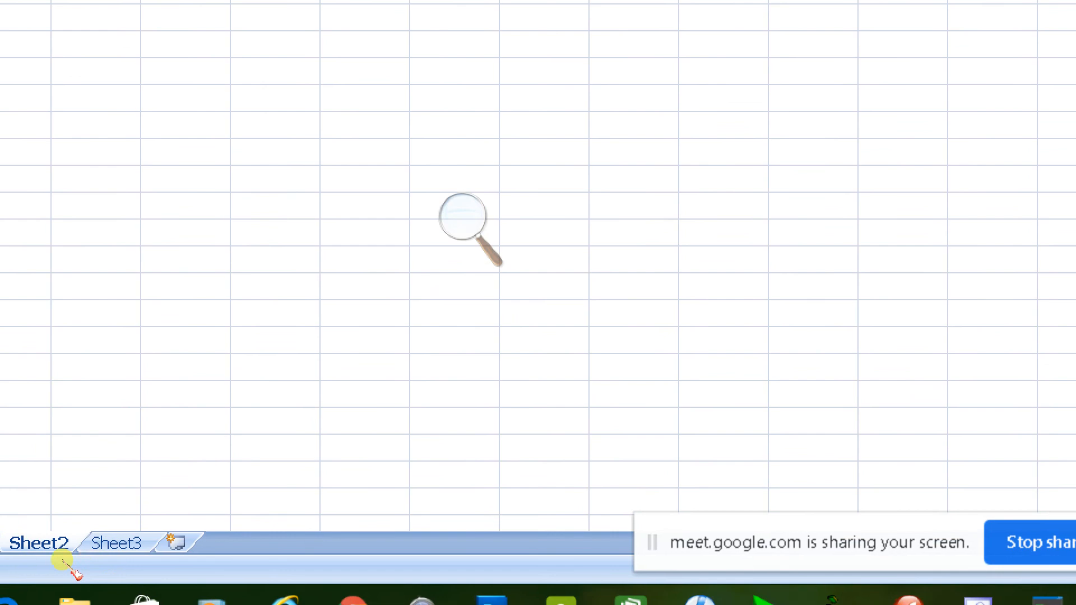
key(ctrl+Page_Up)
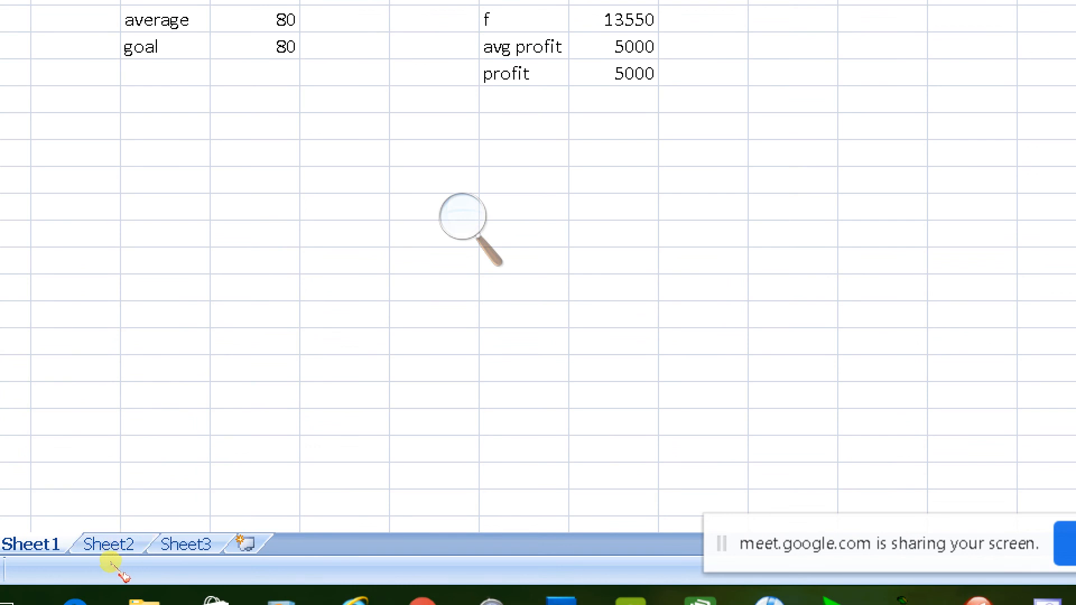
- On Sheet2, enter the column headers sno, name, class and sub in cells B3 to E3
click(110, 560)
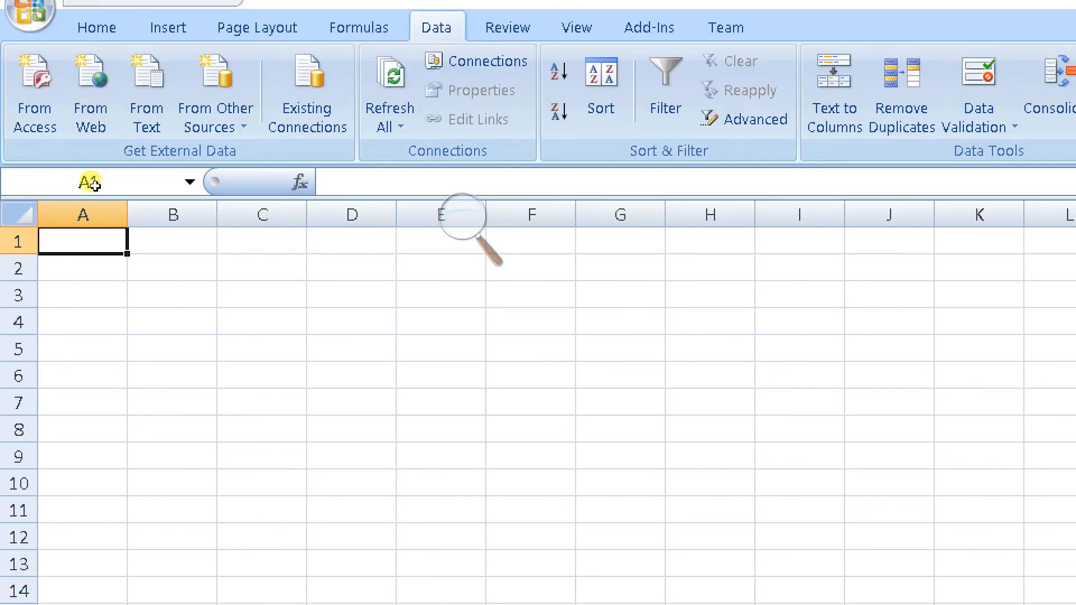
click(172, 295)
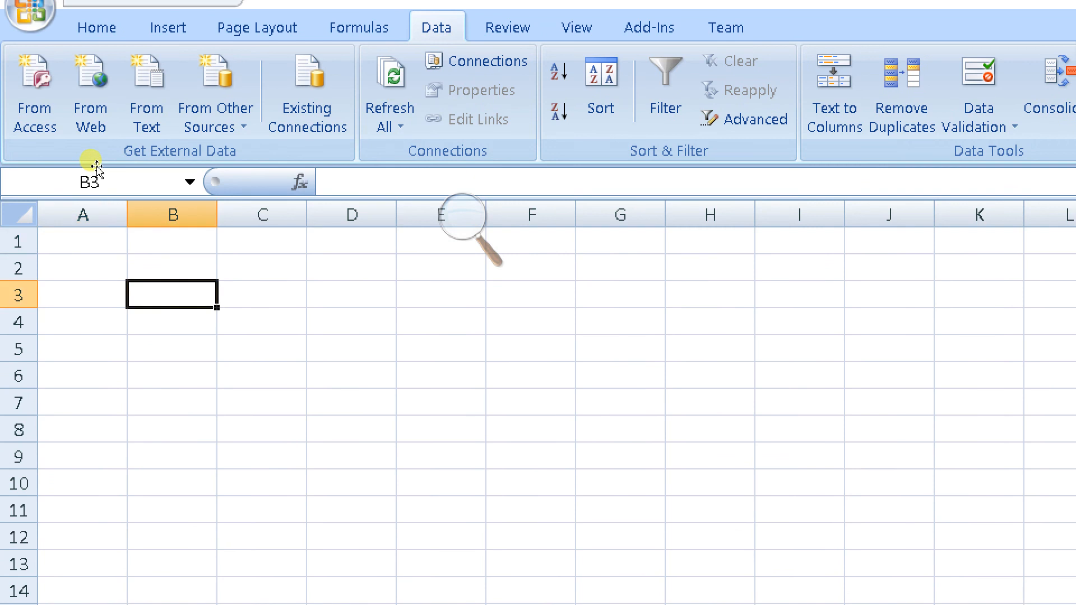
text(sno)
key(Tab)
text(name)
key(Tab)
text(cl)
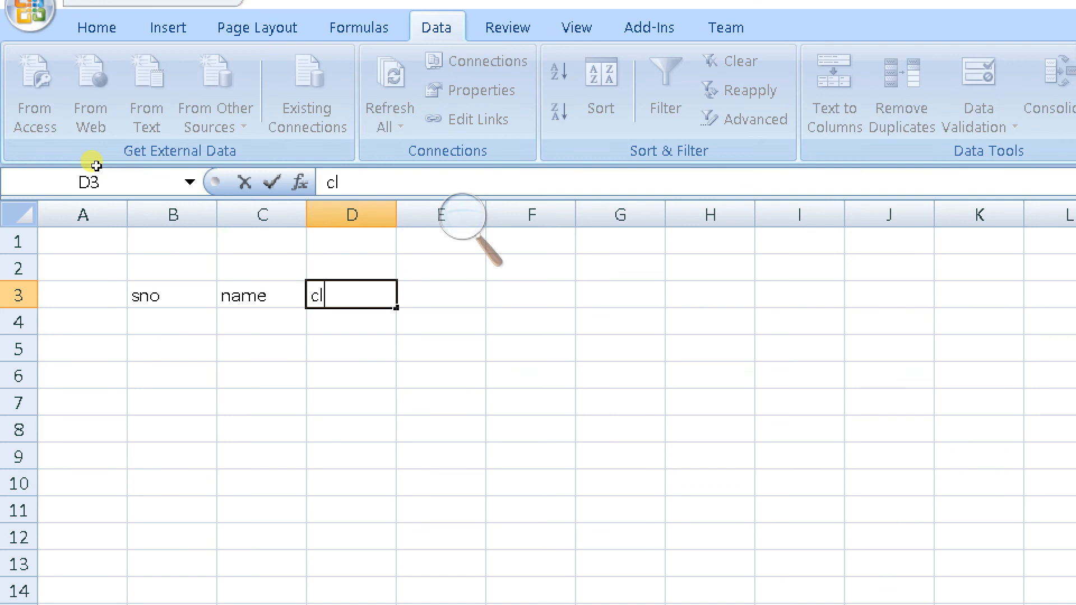
text(ass)
key(Tab)
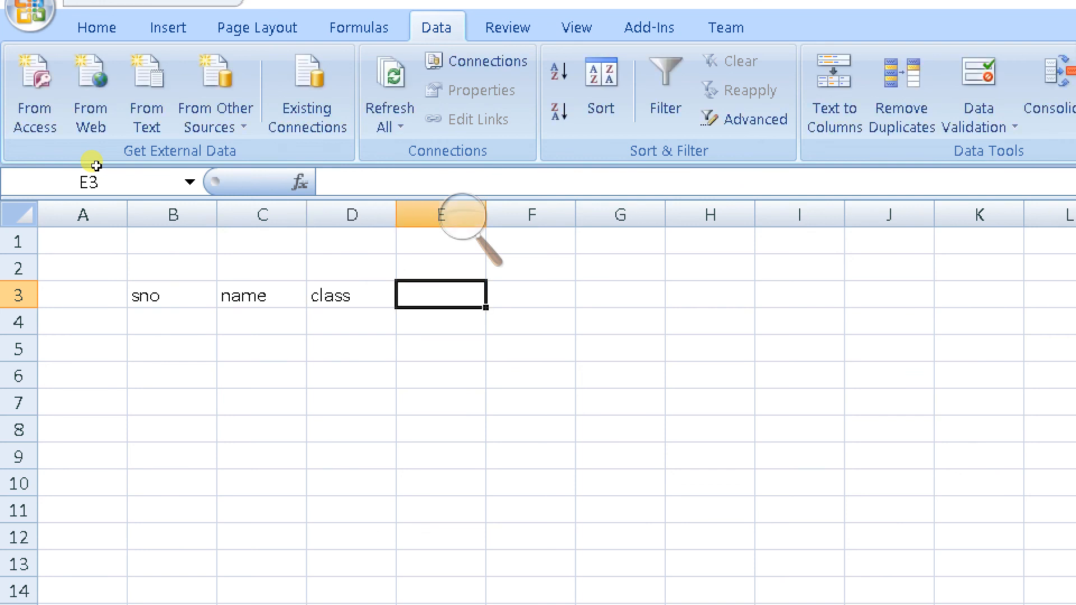
text(sub)
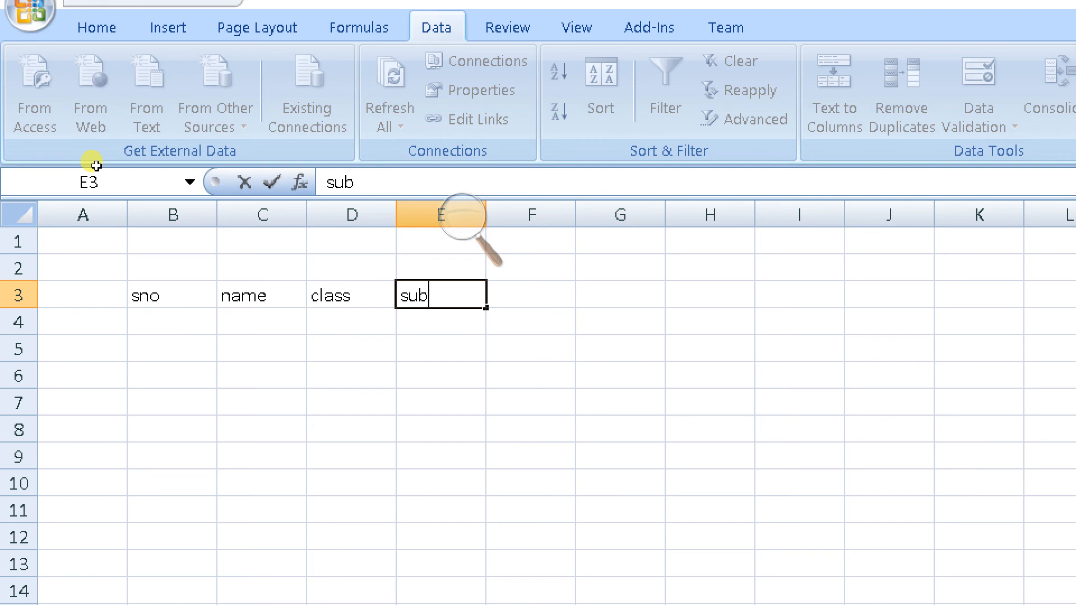
key(Tab)
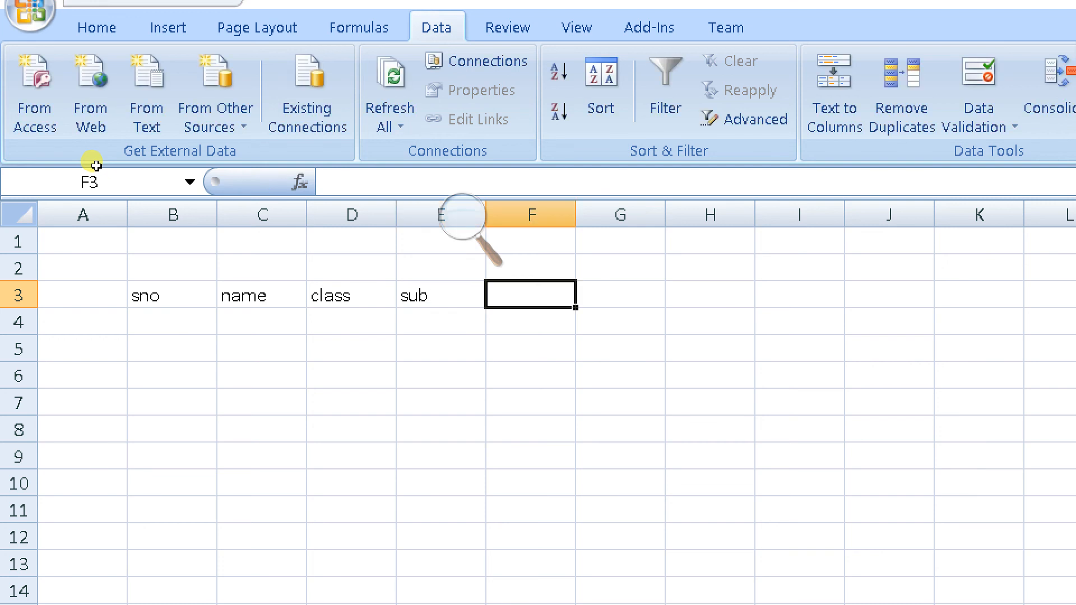
- Start a marks header in F3 and erase it again
key(alt+Tab)
key(Left)
key(Right)
text(marks)
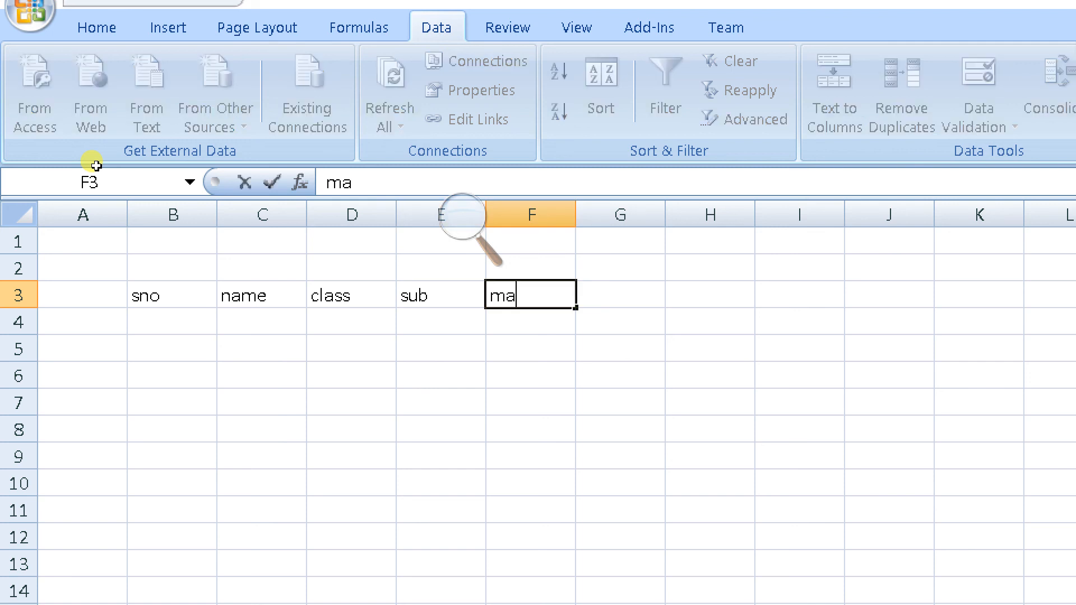
key(BackSpace)
key(BackSpace)
key(BackSpace)
key(BackSpace)
key(BackSpace)
- Replace the sub header in E3 with eng and add the headers hin and sst in F3 and G3
key(Left)
text(eng)
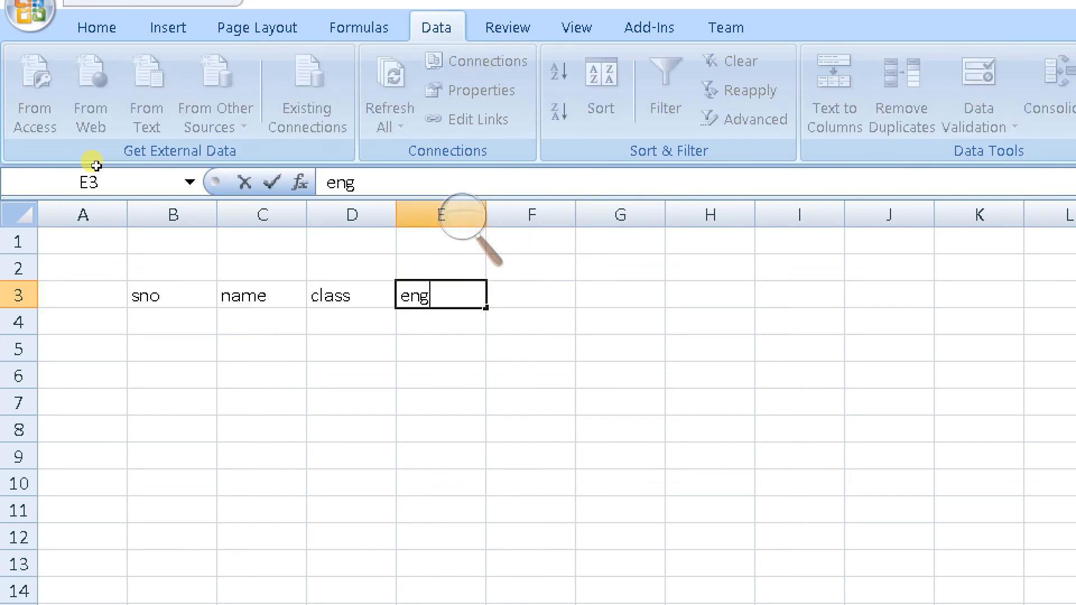
key(Tab)
text(hin)
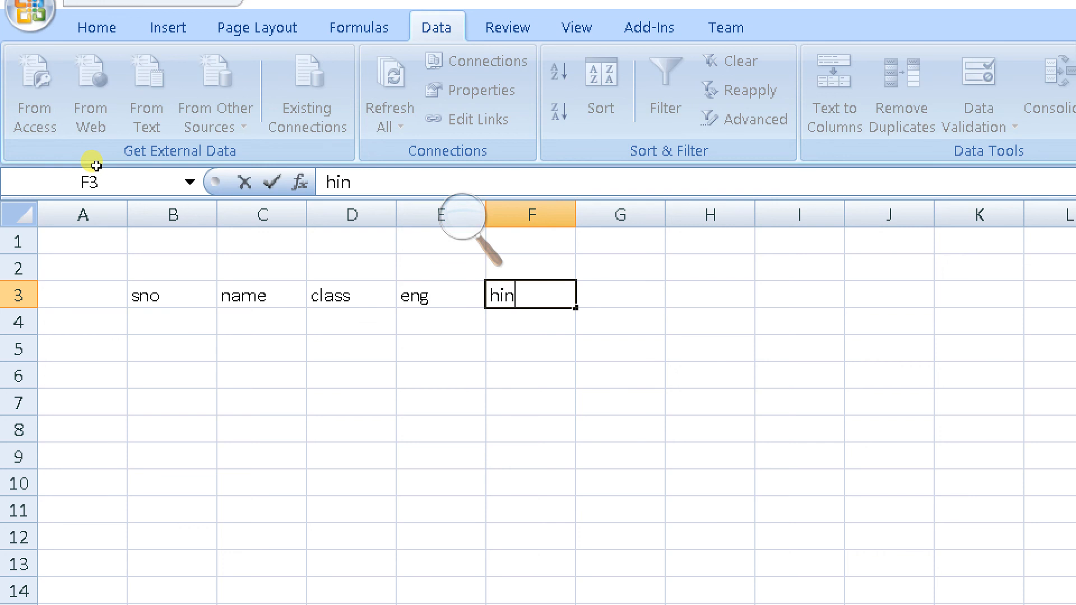
key(Tab)
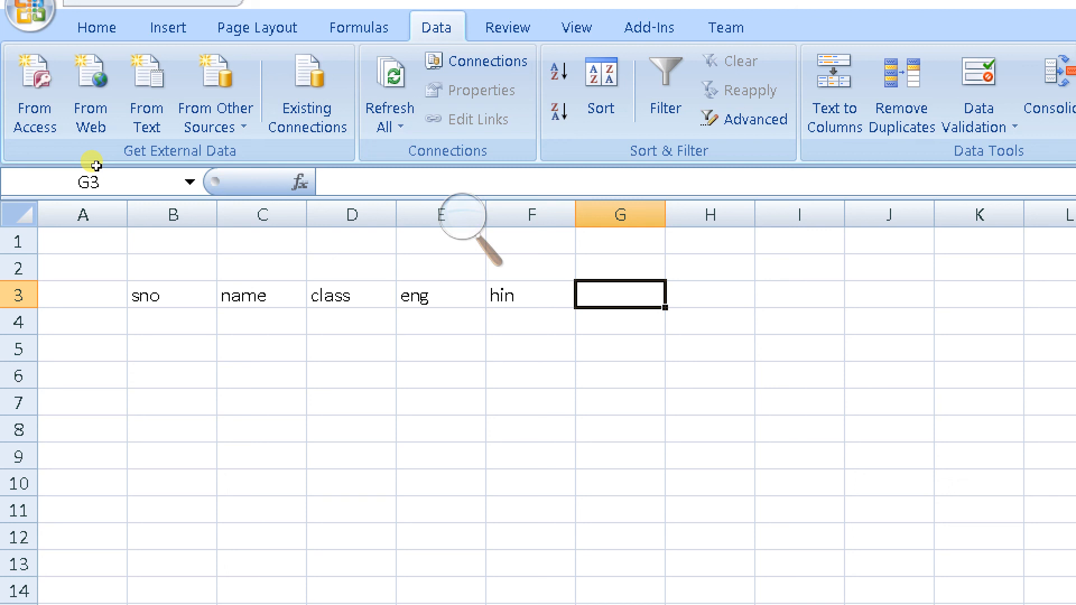
text(sst)
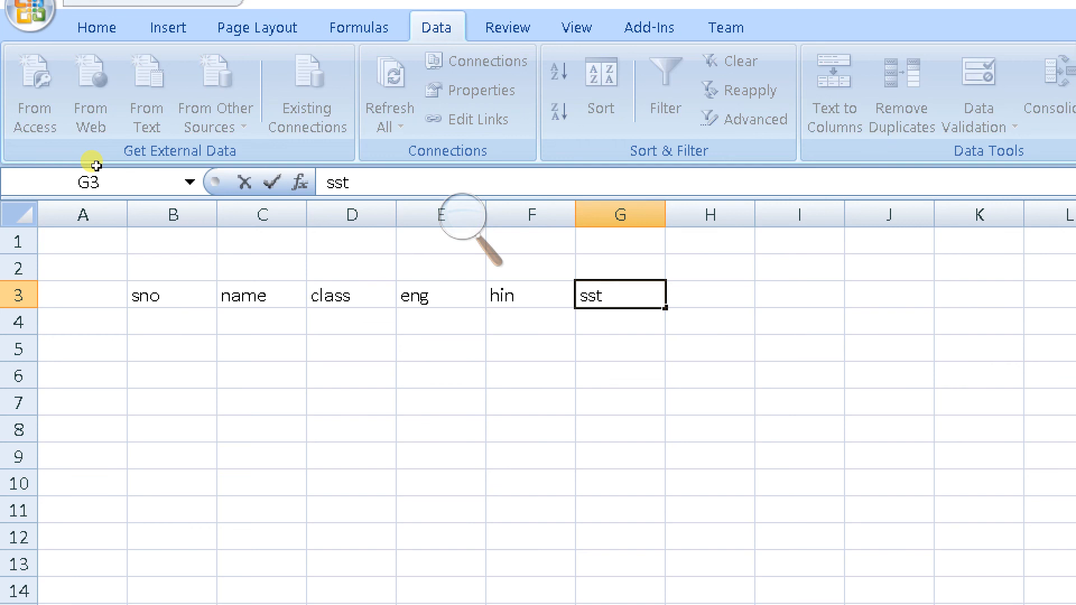
key(Tab)
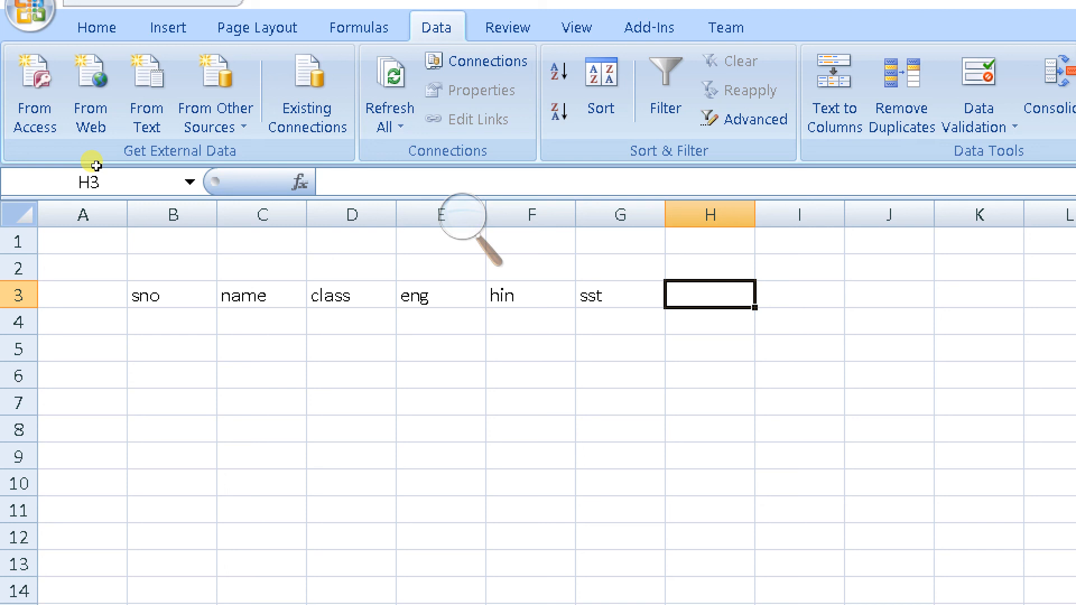
key(Left)
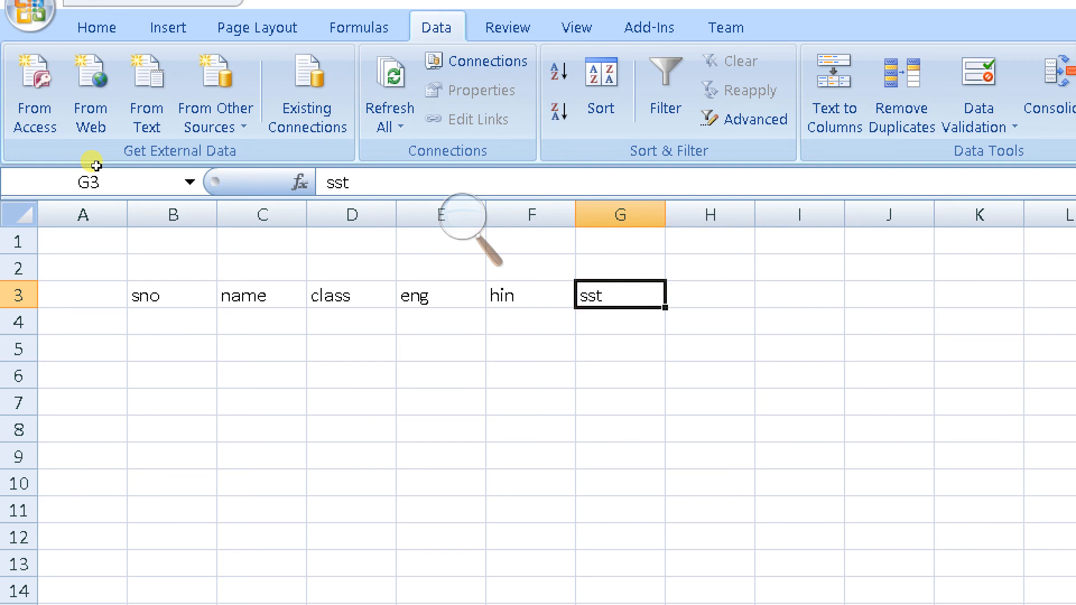
key(Right)
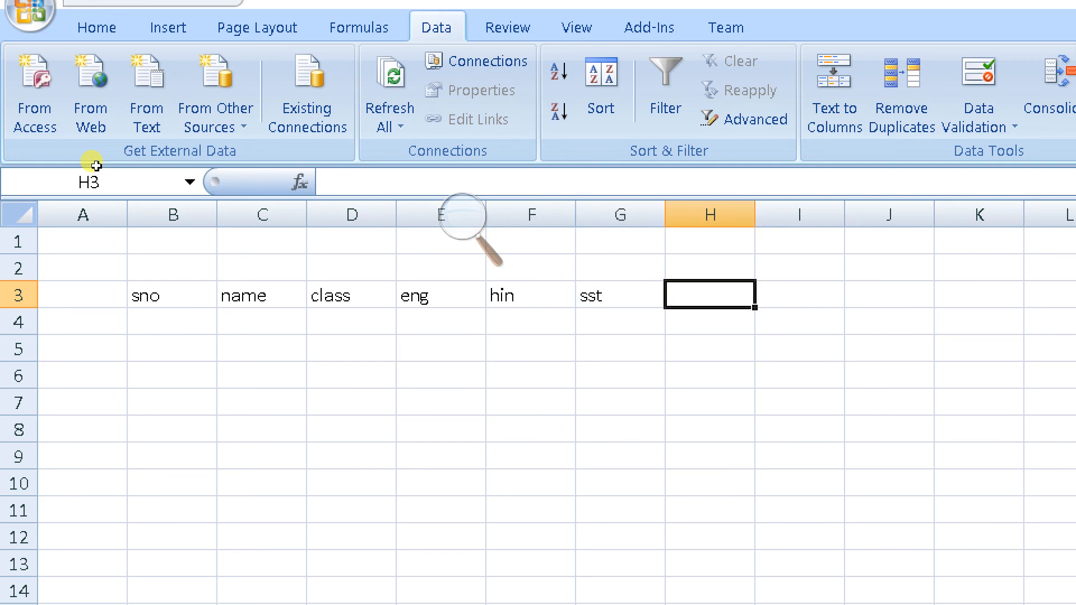
- Add the subject headers sci and maths in cells H3 and I3
text(sci)
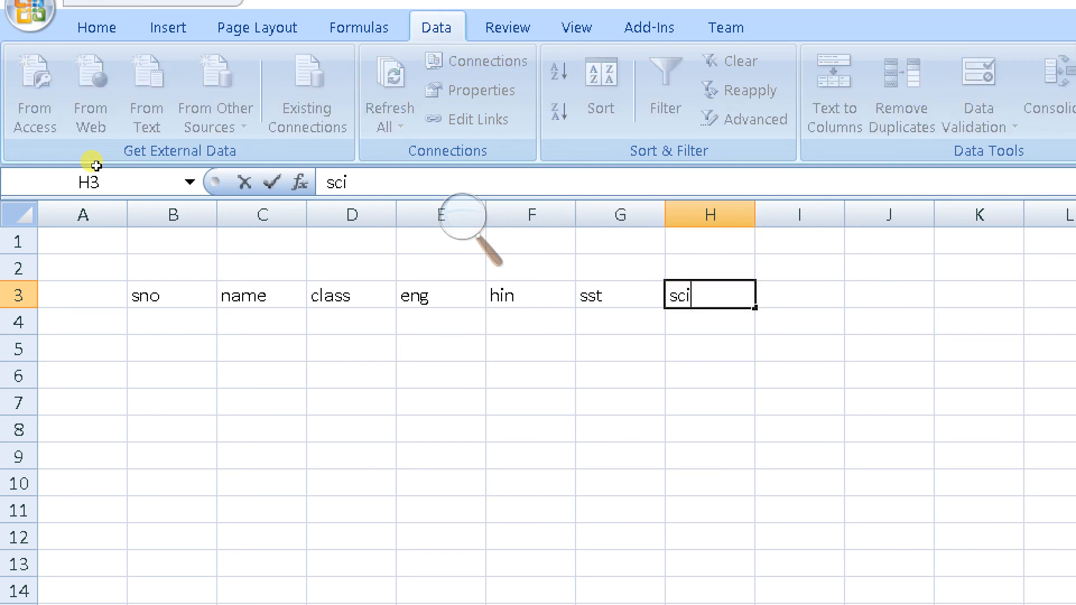
key(Tab)
text(maths)
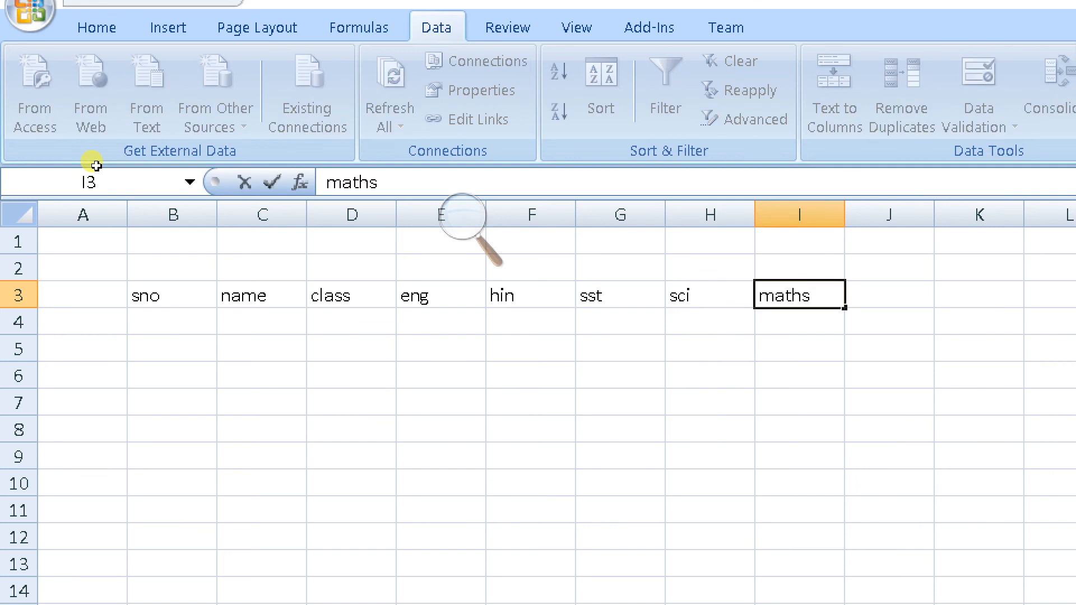
key(Tab)
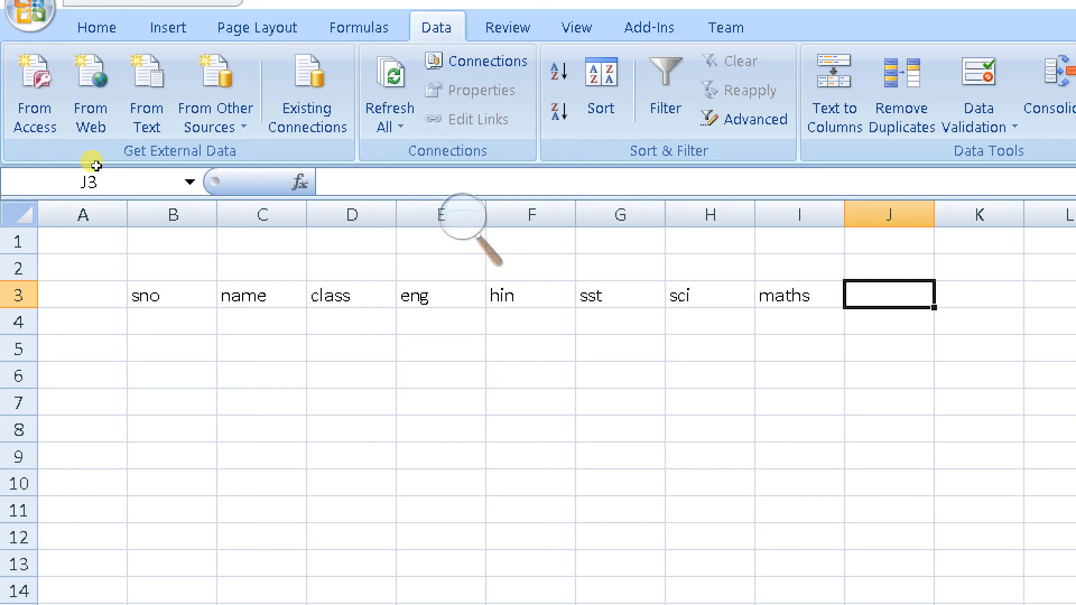
- Add the column headers total marks and percentage in cells J3 and K3
text(total ma)
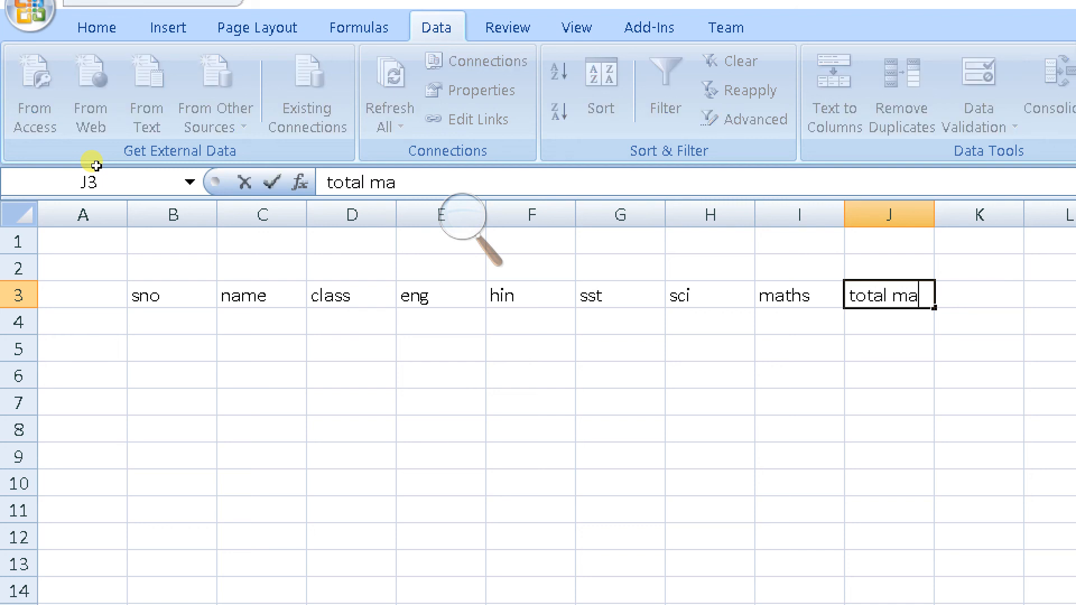
text(rks)
key(ctrl+Return)
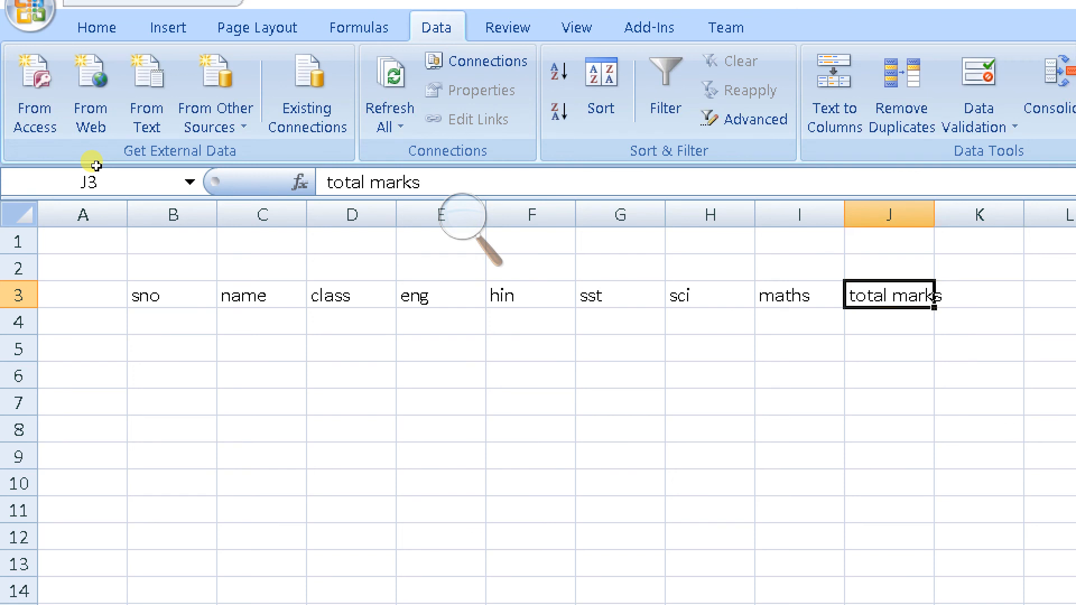
key(Right)
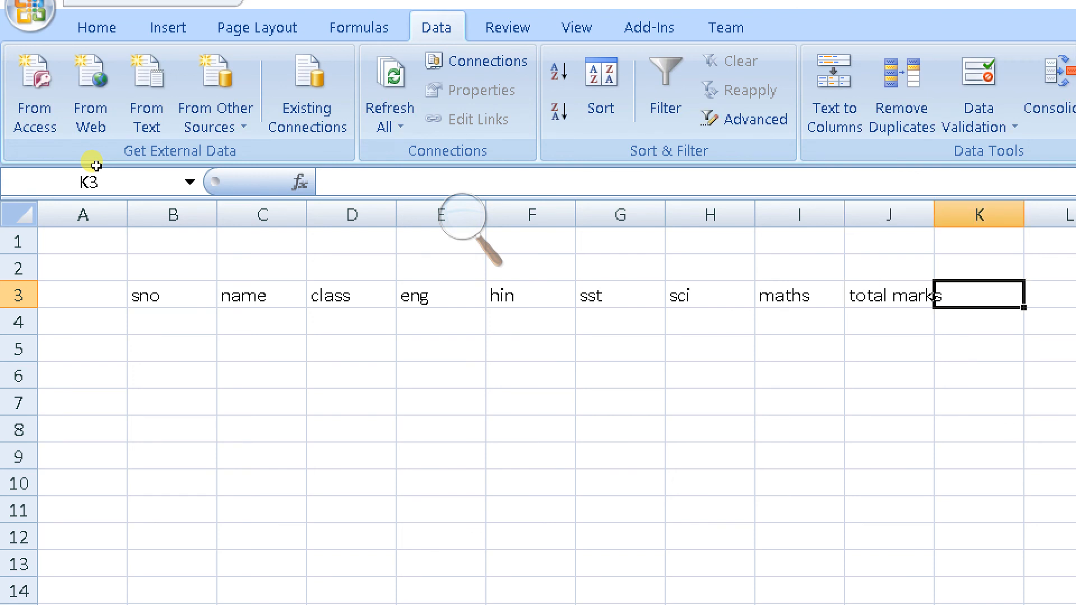
text(per)
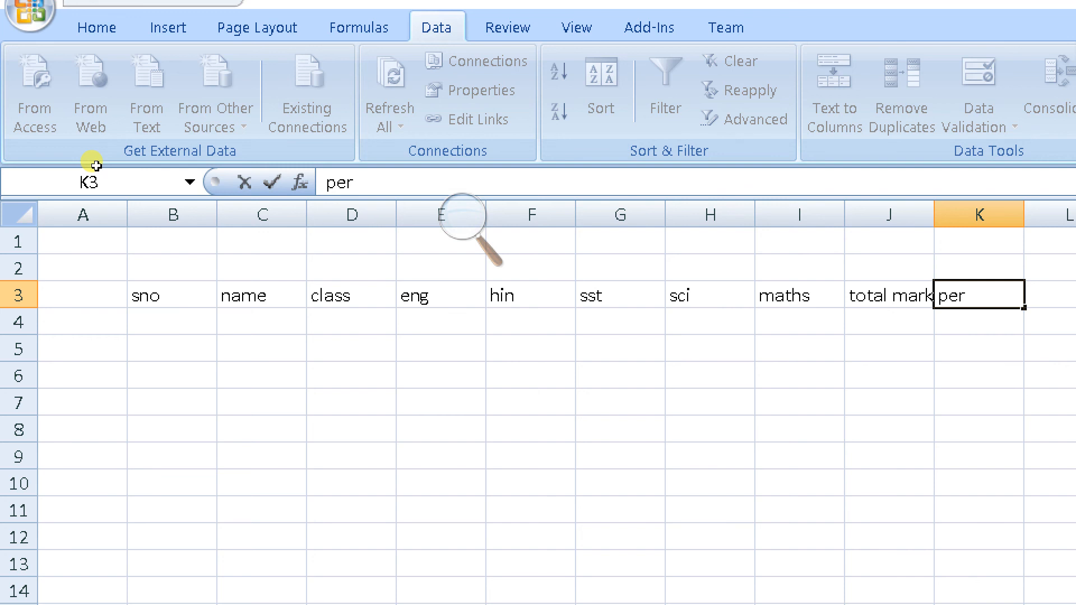
text(centage)
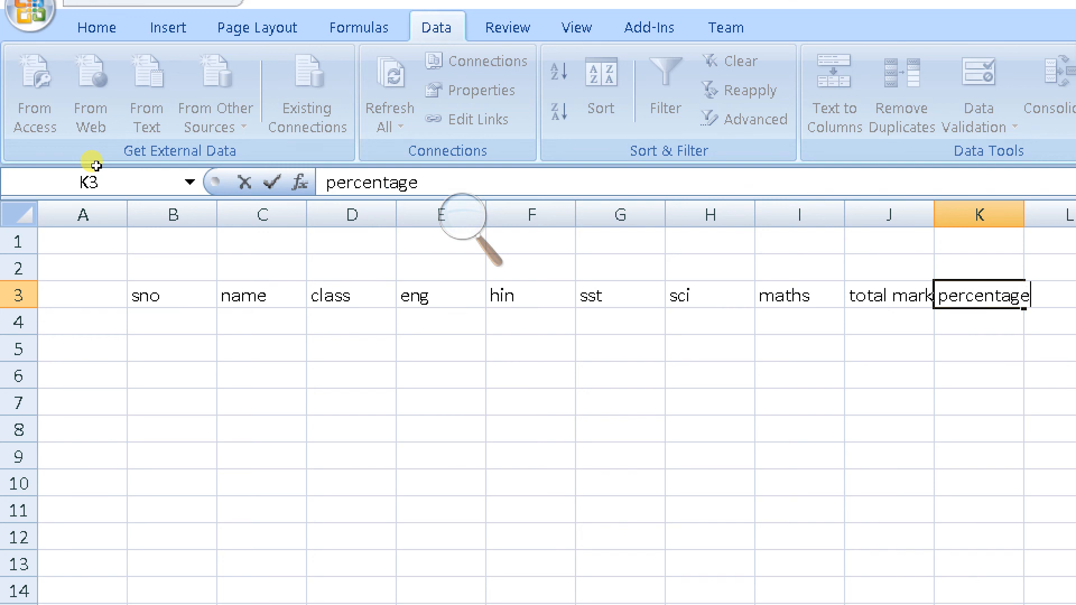
key(Left)
key(Right)
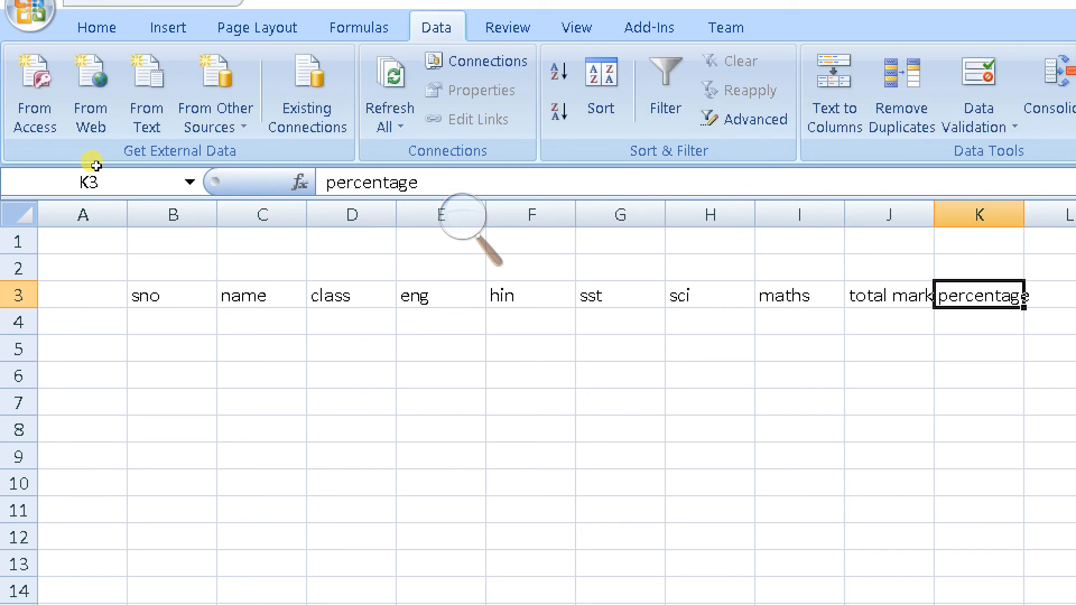
- Autofit the column widths to the header cells B3 to K3
key(shift+Left)
key(shift+Left)
key(shift+Left)
key(shift+Left)
key(shift+Left)
key(shift+Left)
key(shift+Left)
key(shift+Left)
key(shift+Left)
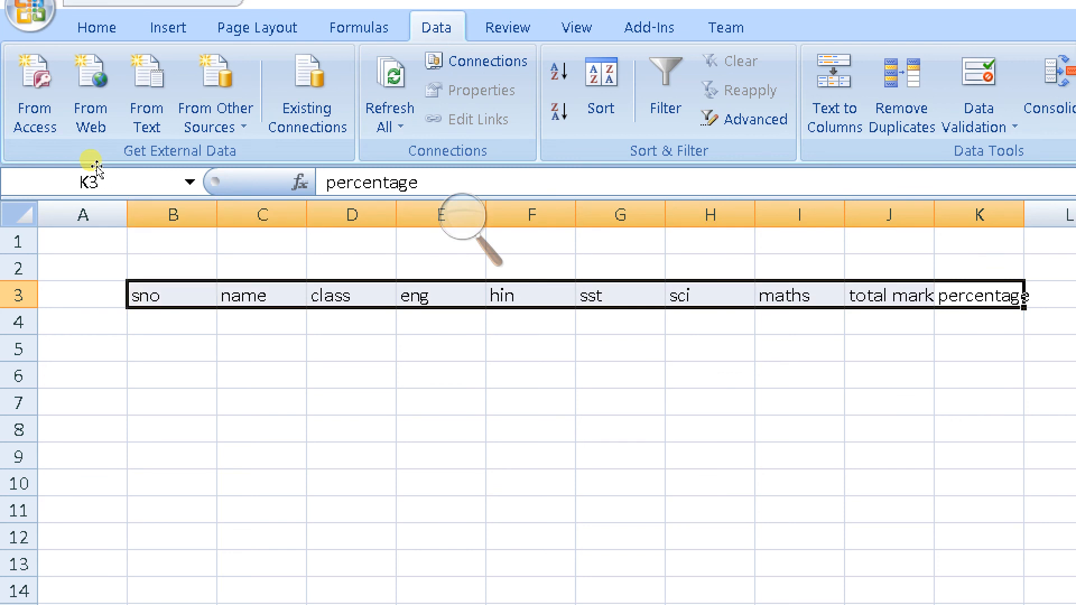
key(alt+h)
key(o)
key(i)
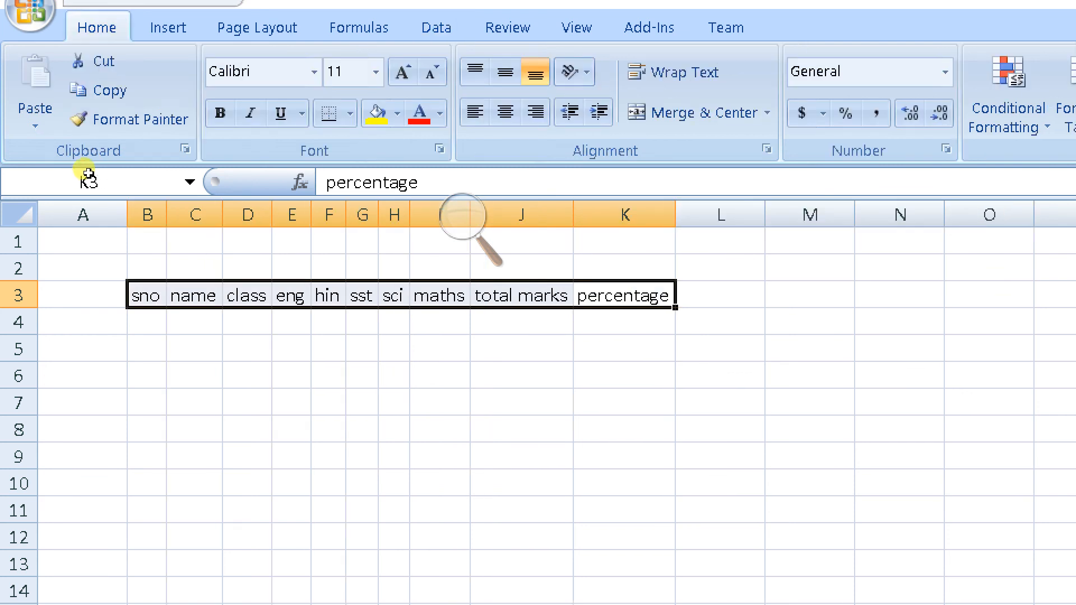
- Enter the serial numbers 1 to 10 in the sno column, cells B4 to B13
click(147, 323)
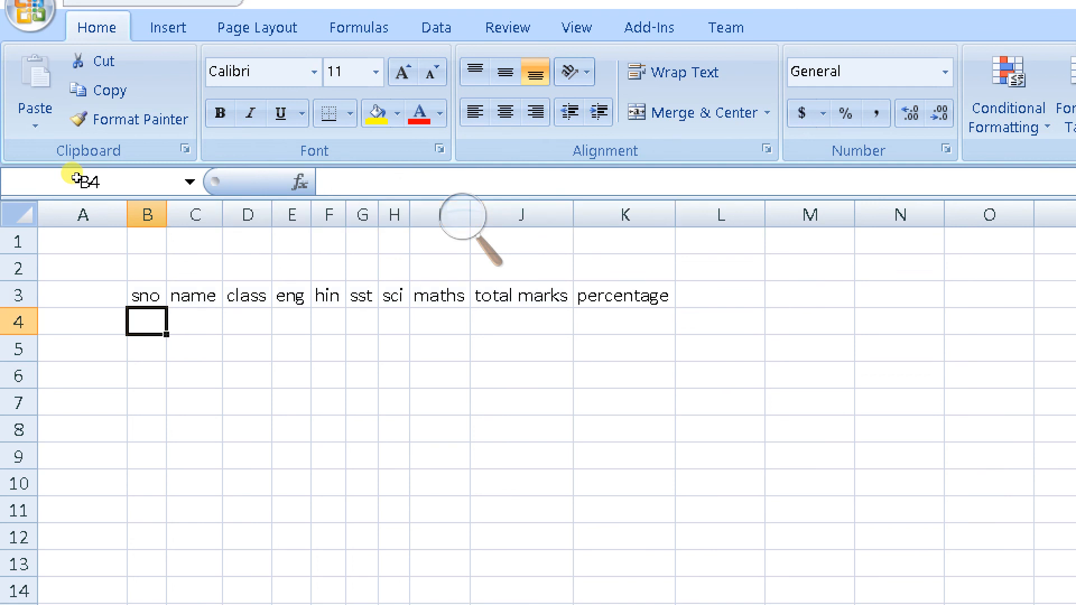
text(1)
key(Return)
text(2)
key(Return)
text(3)
key(Return)
text(4)
key(Return)
text(5)
key(Tab)
key(Up)
key(Down)
key(Down)
key(Left)
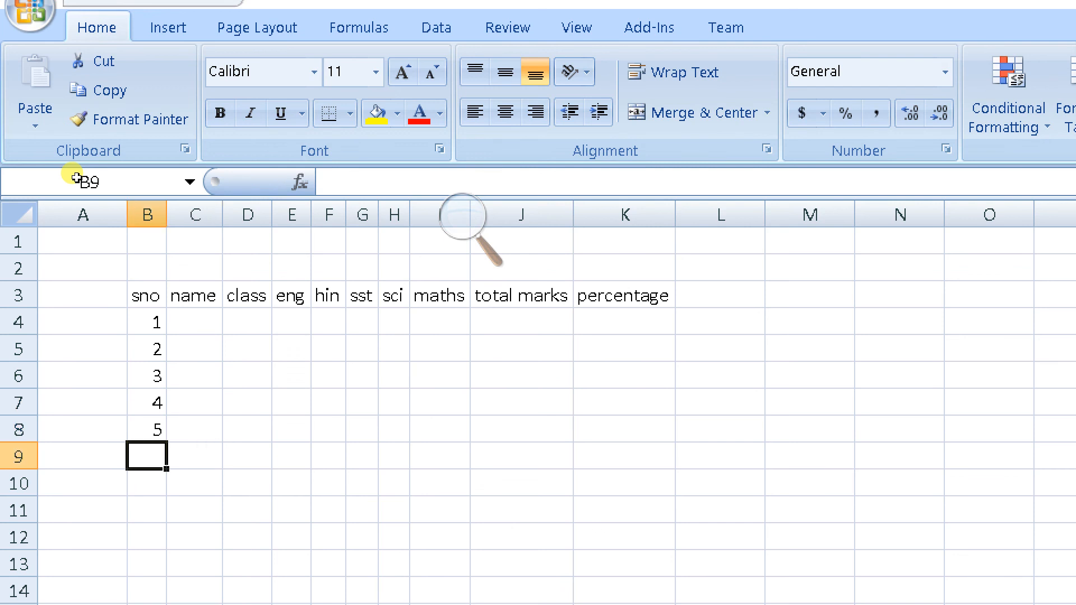
text(6)
key(Return)
text(7)
key(Return)
text(8)
key(Return)
text(9)
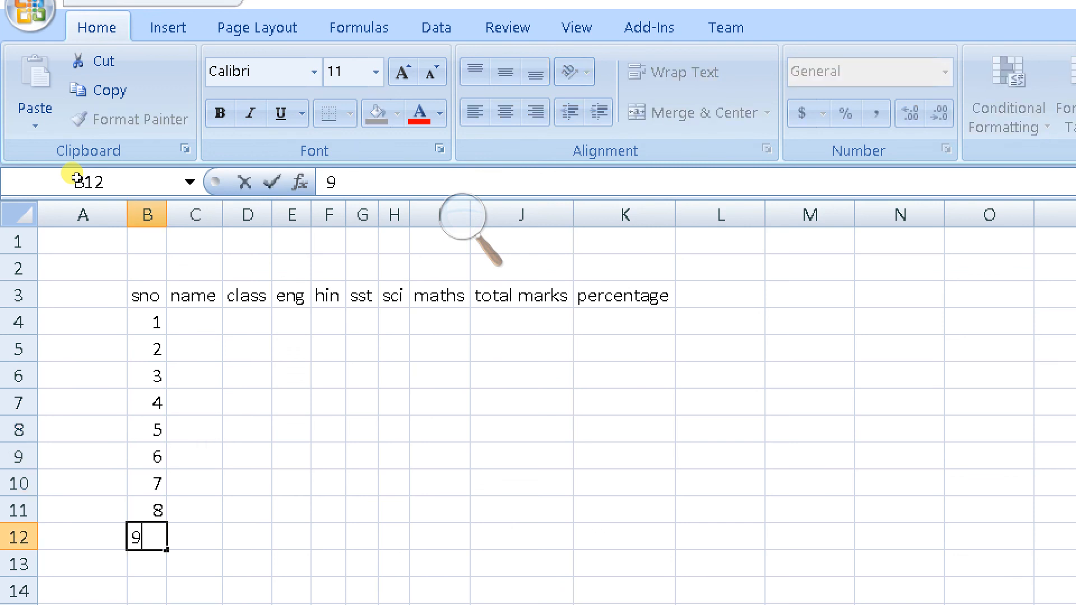
key(Return)
text(10)
key(Up)
- Enter a in C4 and fill the series down to C13 to give the name column the letters a to j
key(Right)
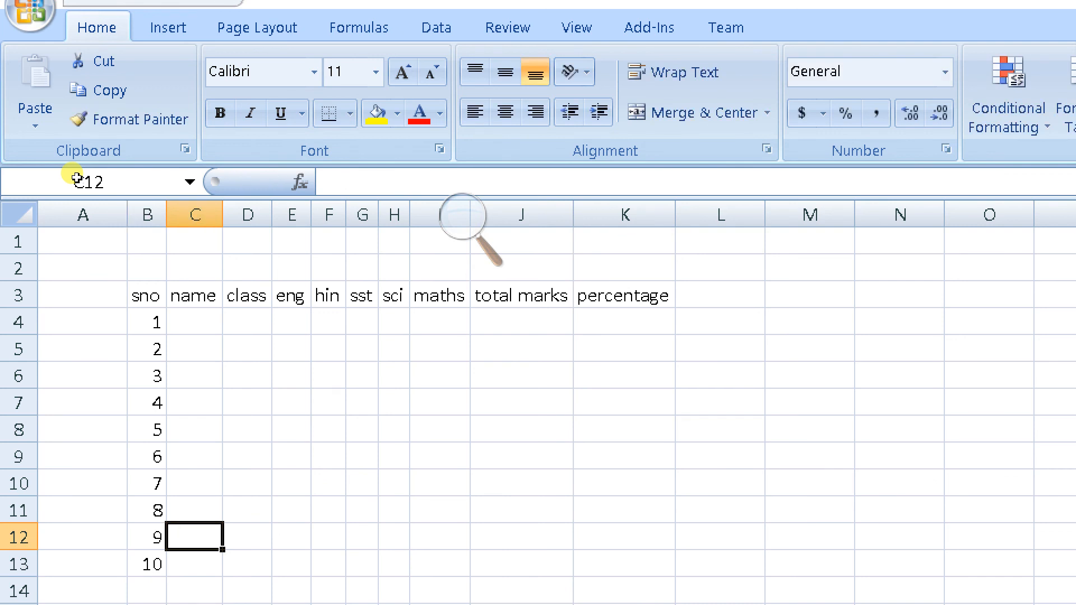
key(Up)
key(Up)
key(Up)
key(Up)
key(Up)
key(Up)
key(Up)
key(Up)
text(a)
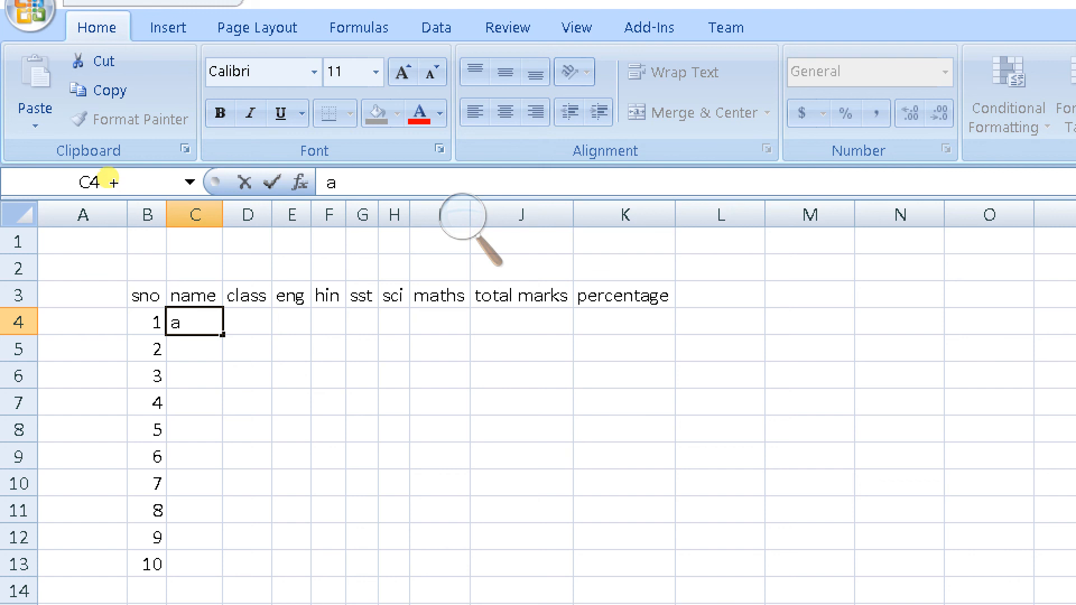
drag(222, 334, 222, 561)
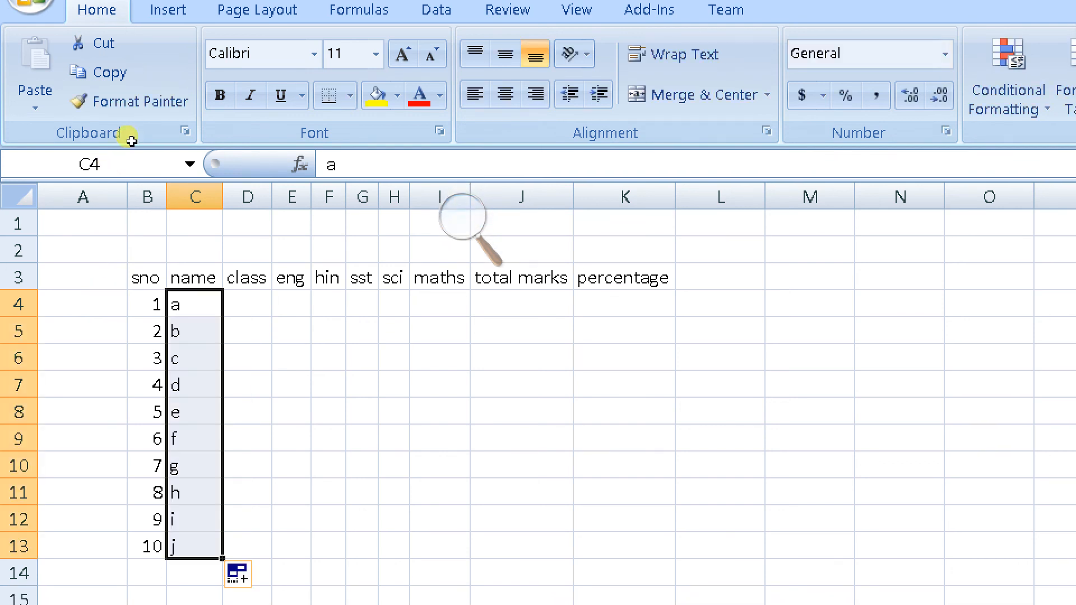
- Enter the classes 12th, 10th, 8th, 12th, 12th and 10th in cells D4 to D9
key(Right)
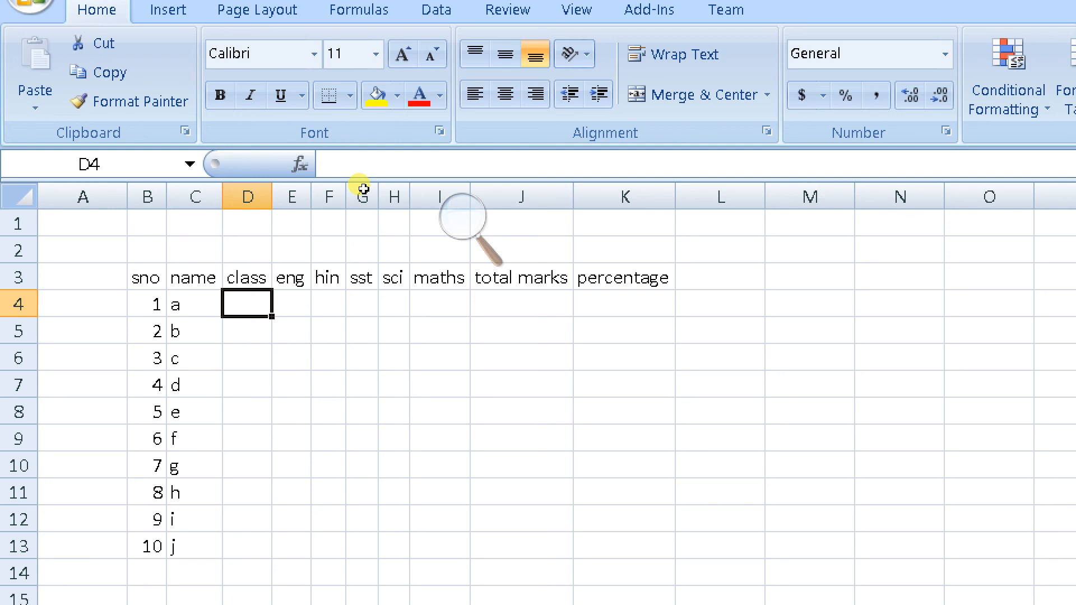
text(12t)
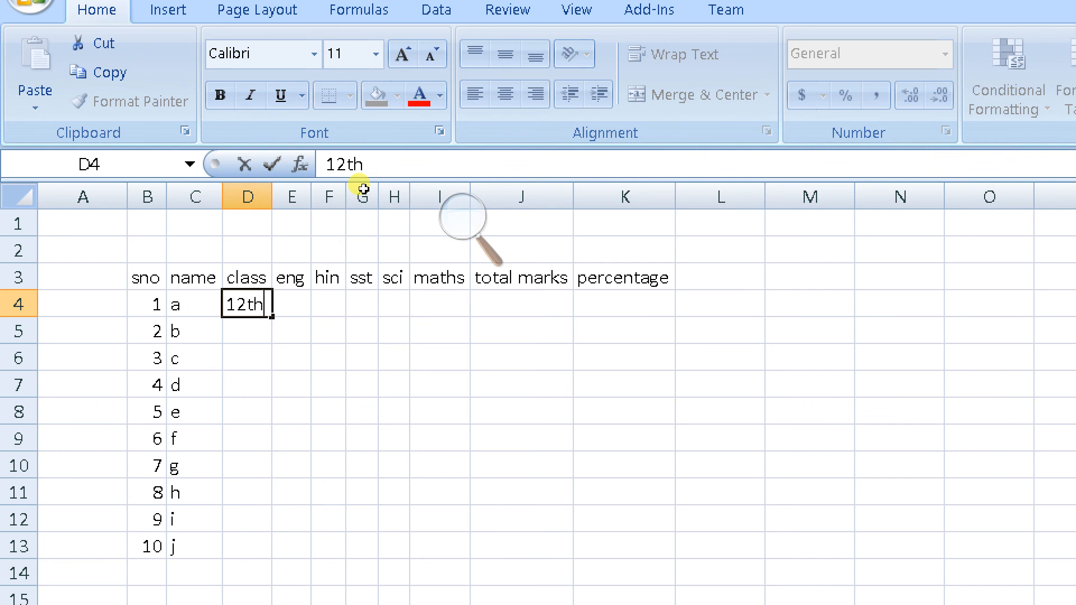
text(h)
key(Return)
text(10th)
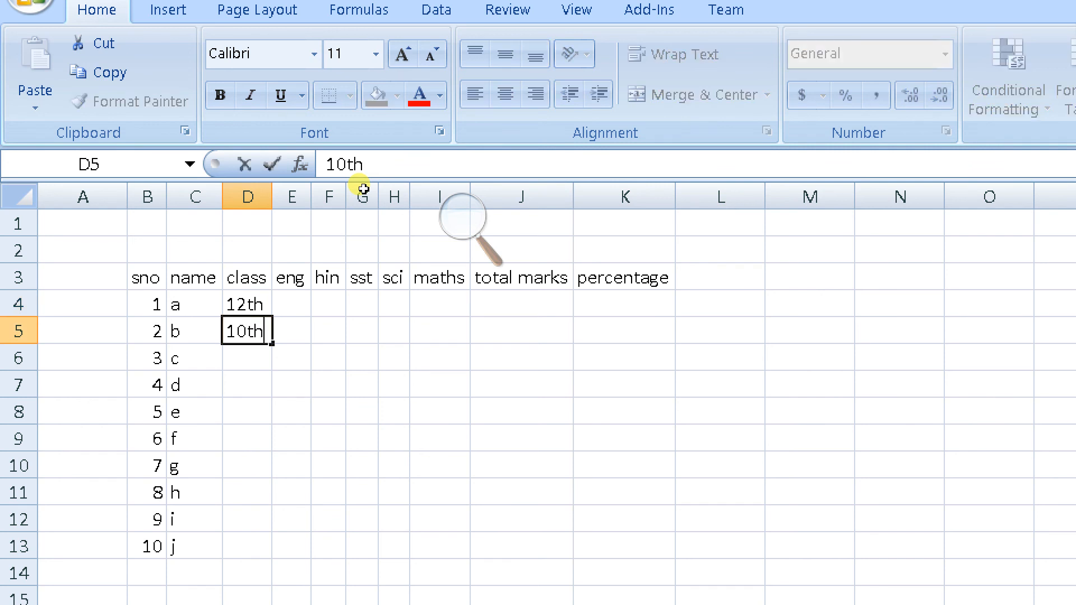
key(Return)
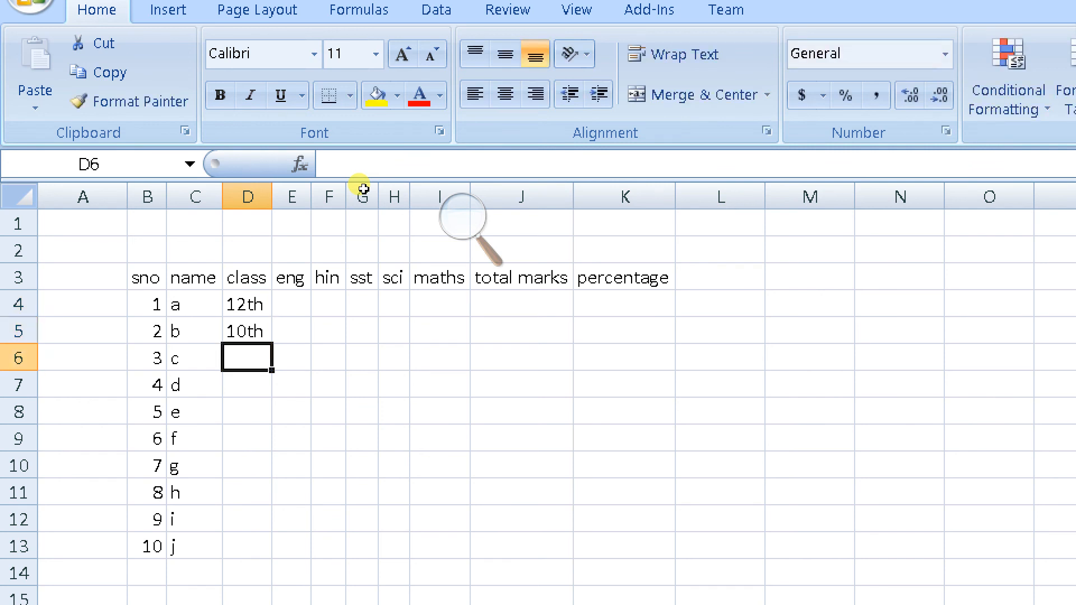
text(8th)
text(12th)
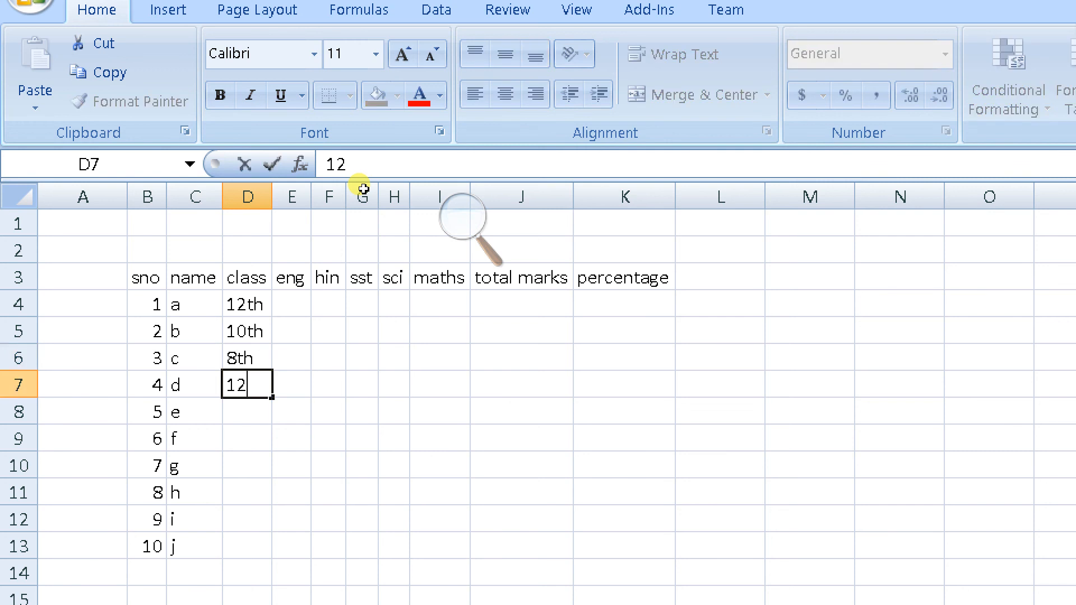
key(Return)
text(12th)
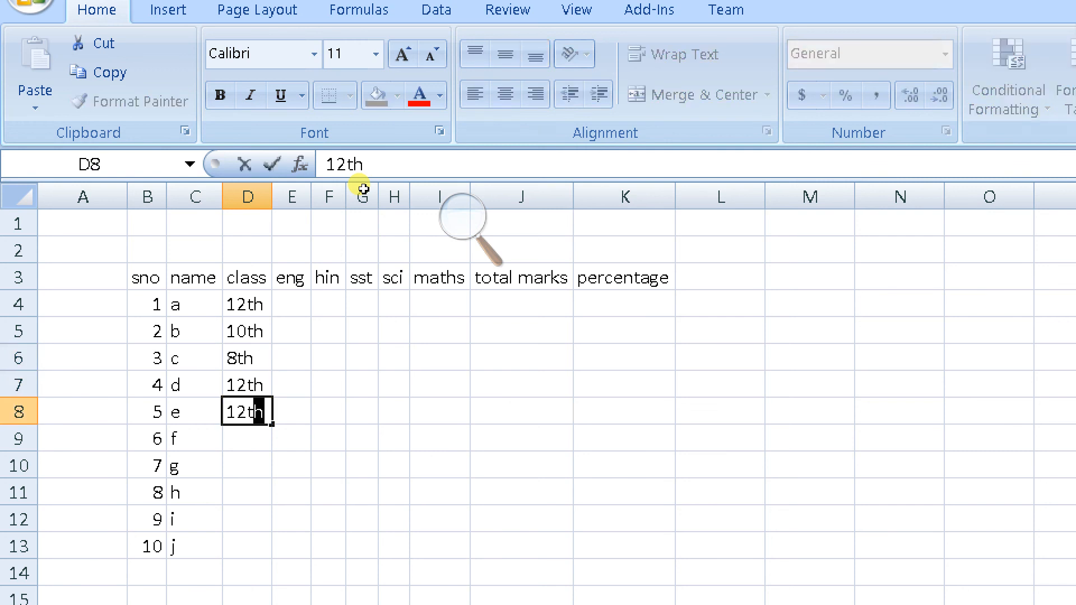
key(Return)
text(10th)
key(Return)
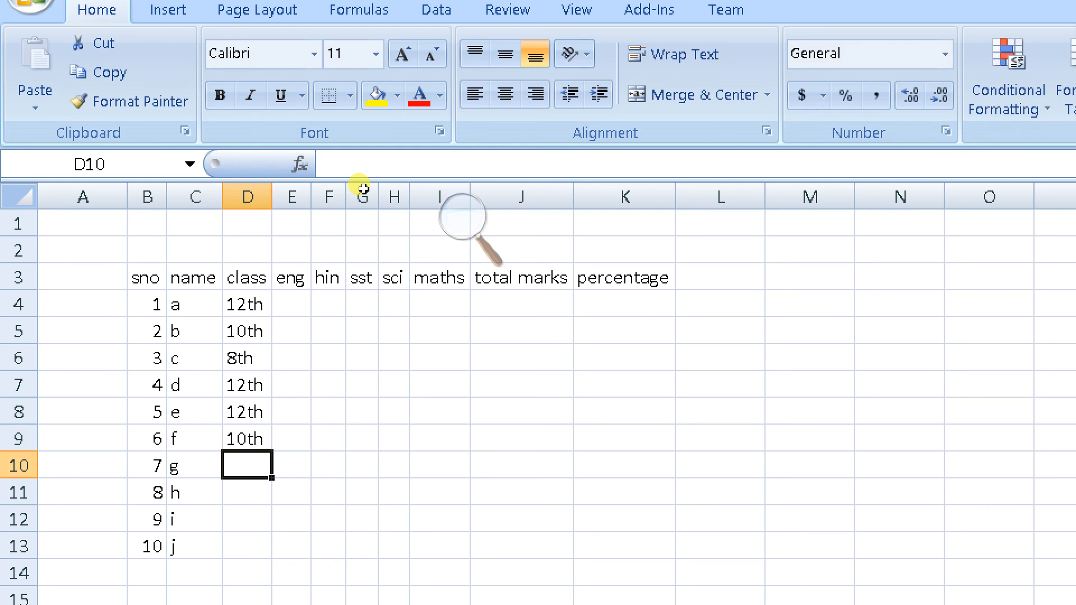
- Complete the class column with 8th in D10, 10th in D11 and D12, and 12th in D13
text(8th)
key(Return)
text(10)
key(Return)
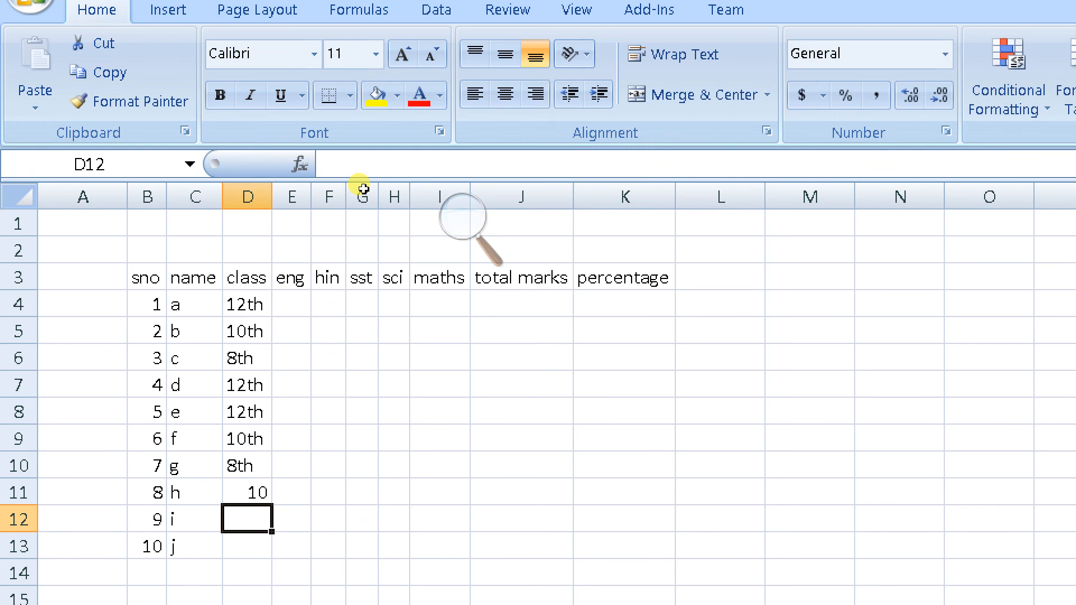
key(Up)
key(F2)
key(BackSpace)
text(0th)
key(Return)
text(10t)
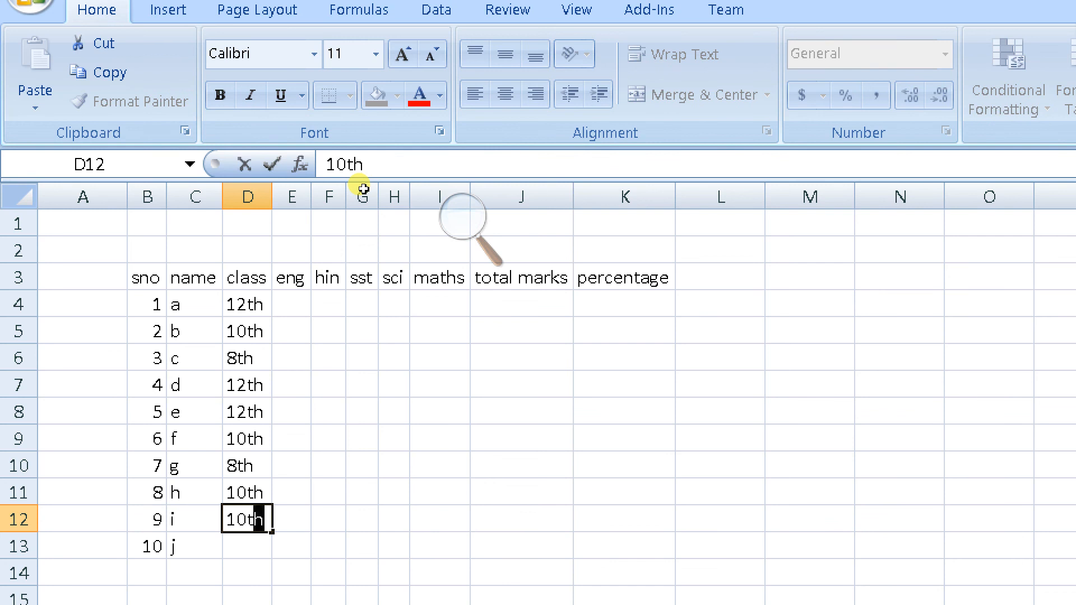
key(Return)
text(12th)
key(Tab)
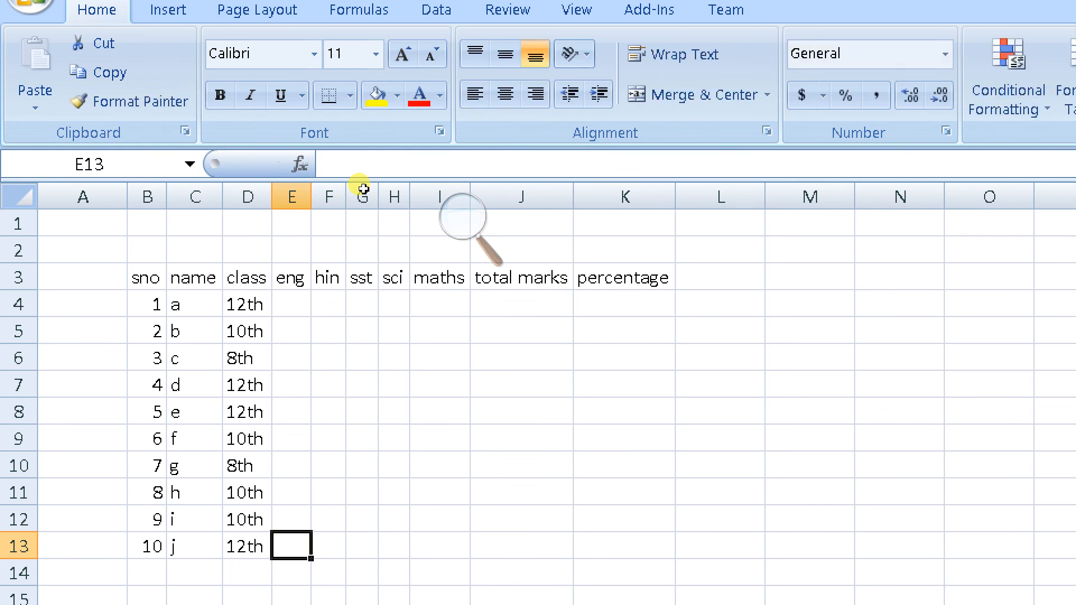
- Start a RANDBETWEEN formula in E4 for the first student's eng marks
key(Up)
key(Up)
key(Up)
key(Up)
key(Up)
key(Up)
key(Up)
key(Up)
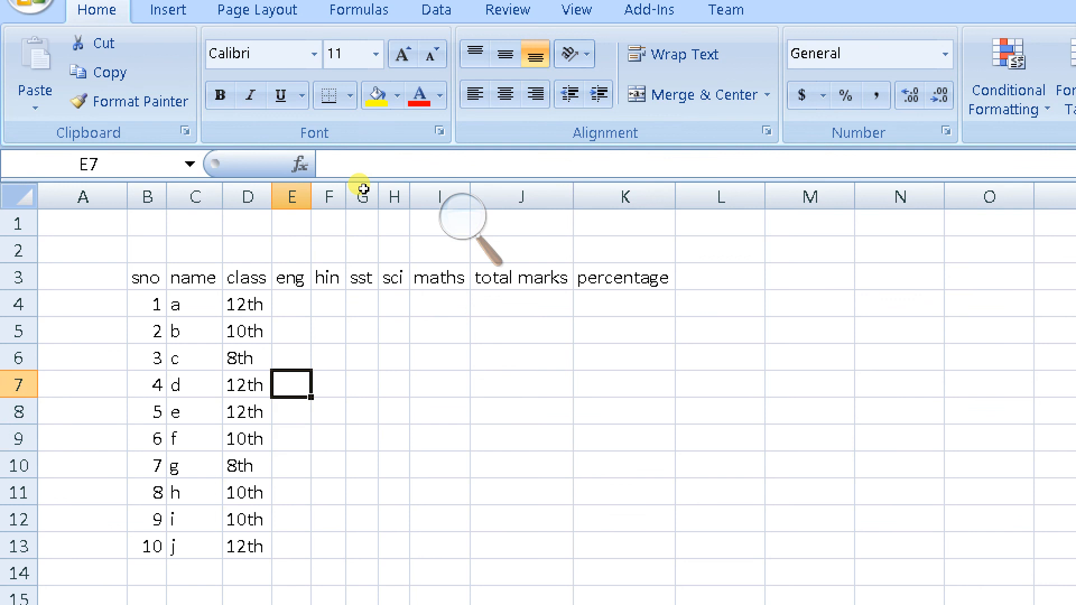
key(Up)
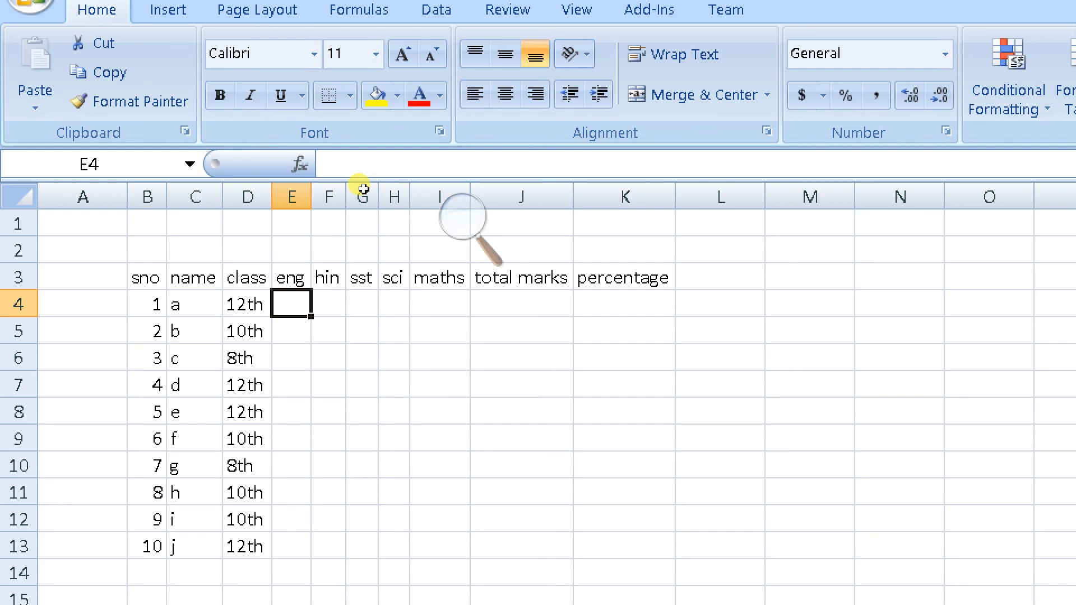
text(=)
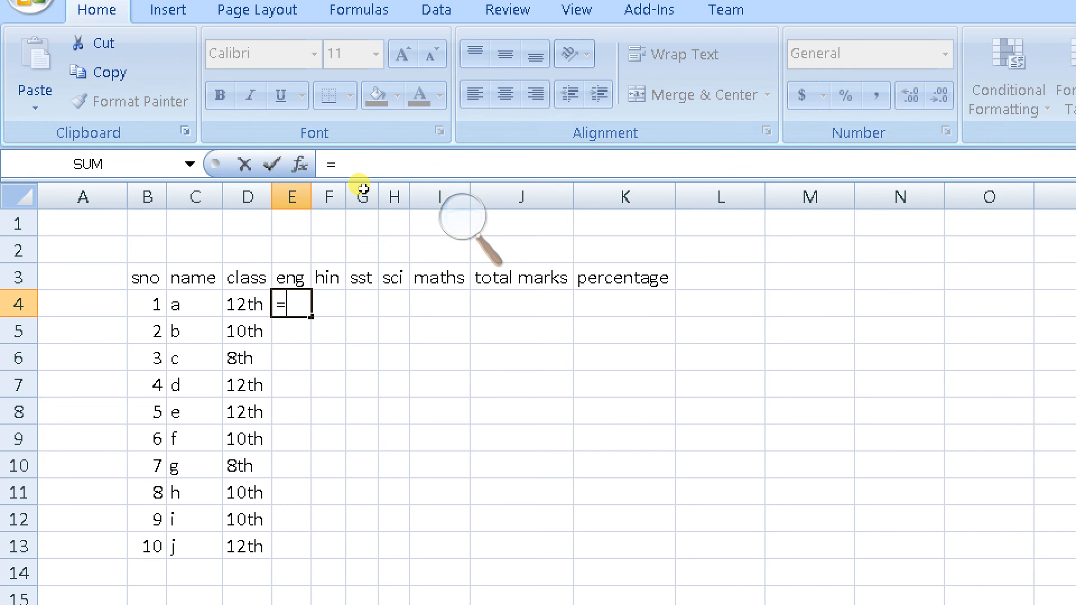
text(ran)
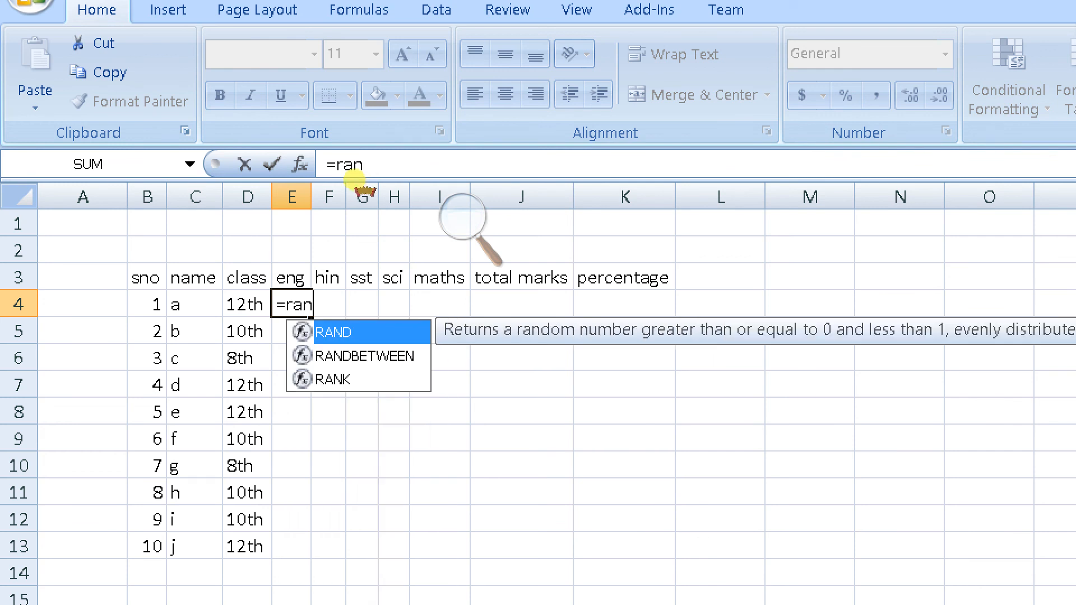
key(Down)
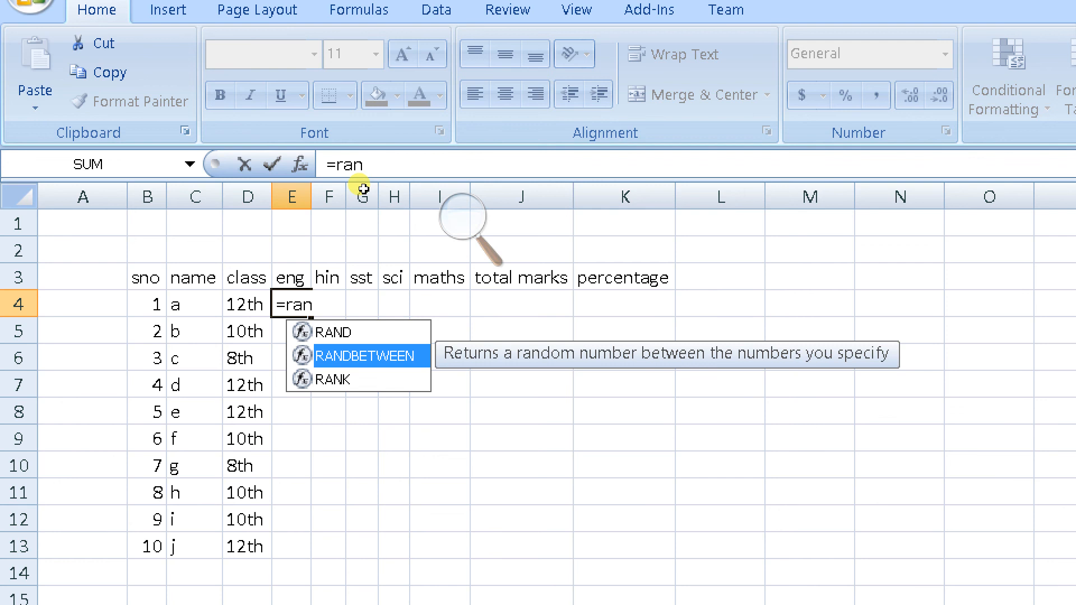
key(Tab)
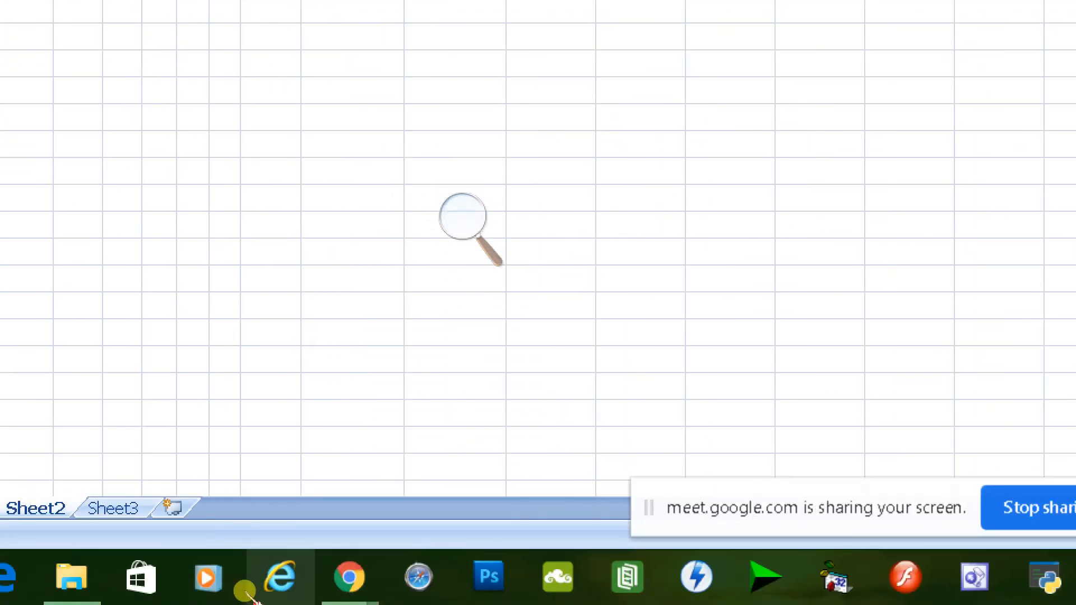
- Switch to the Google Meet call in Chrome and mute the microphone
mouse_move(292, 586)
click(257, 541)
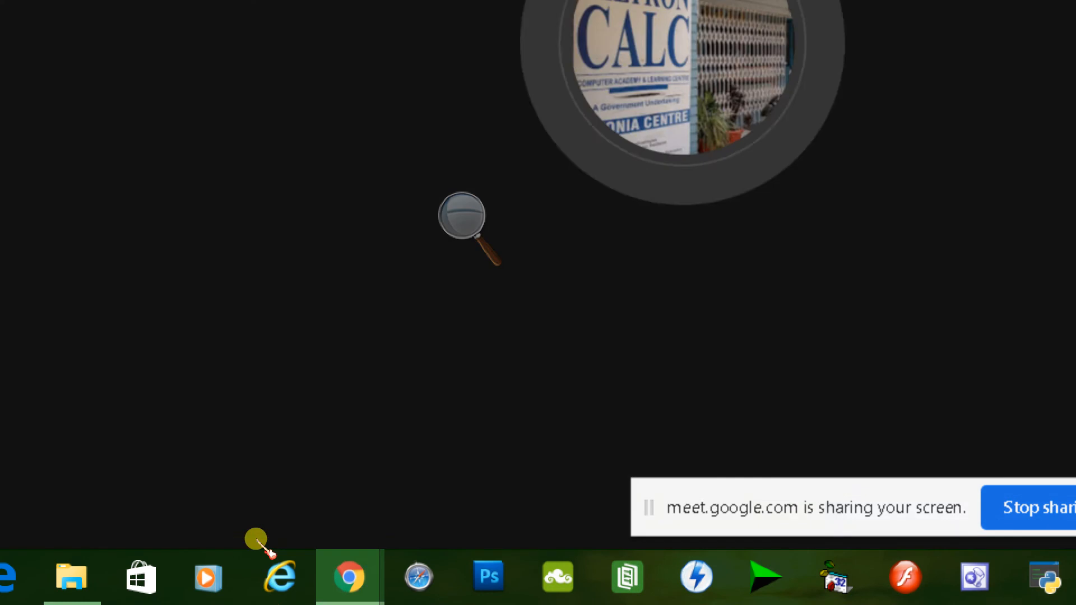
key(ctrl+d)
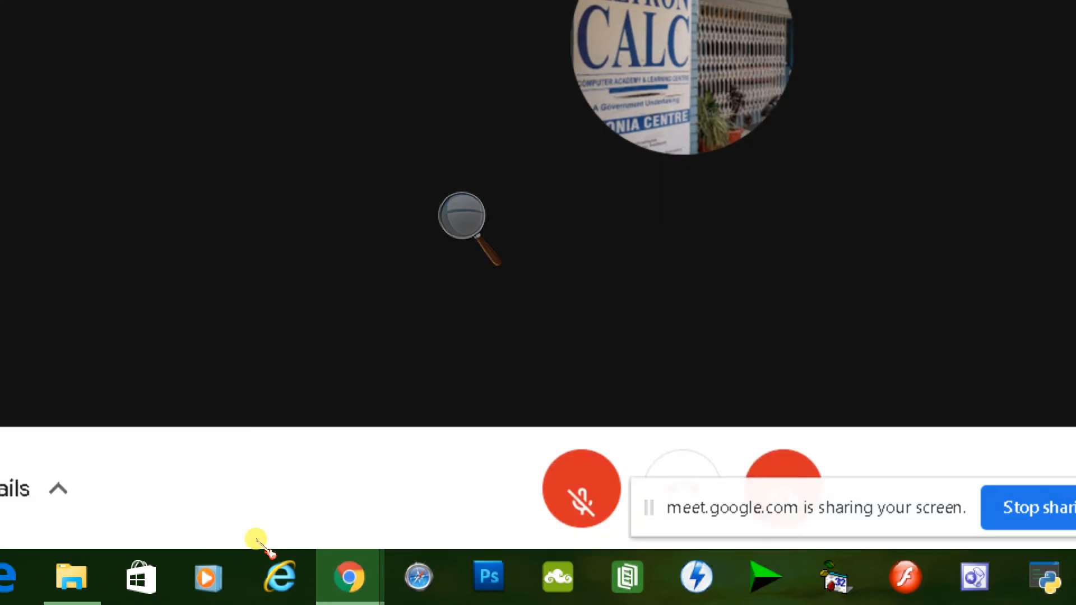
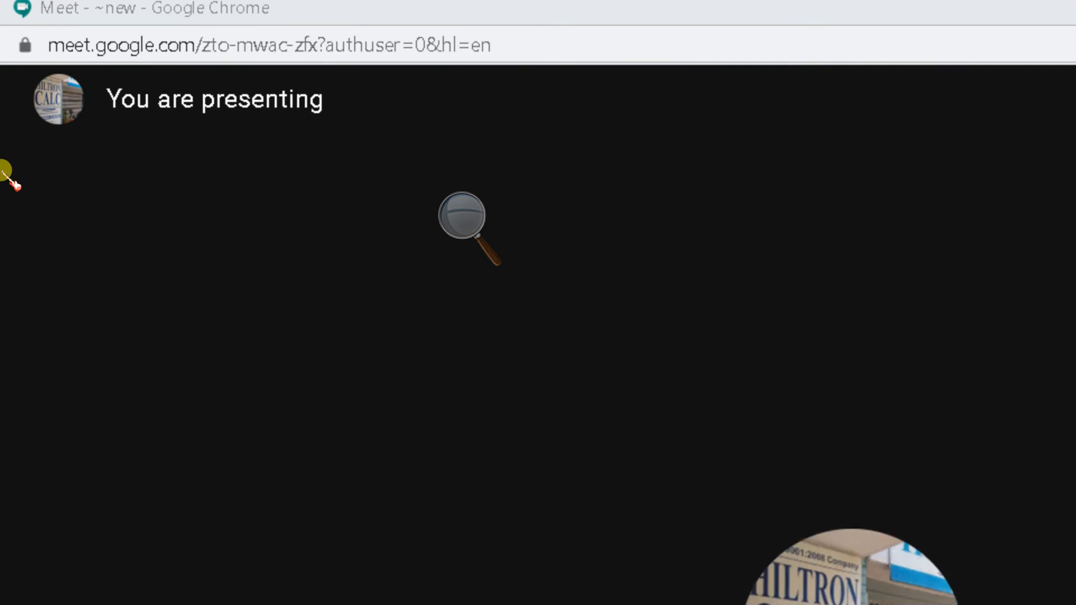
- Switch from the Google Meet call back to the Excel workbook Book2
key(alt+Tab)
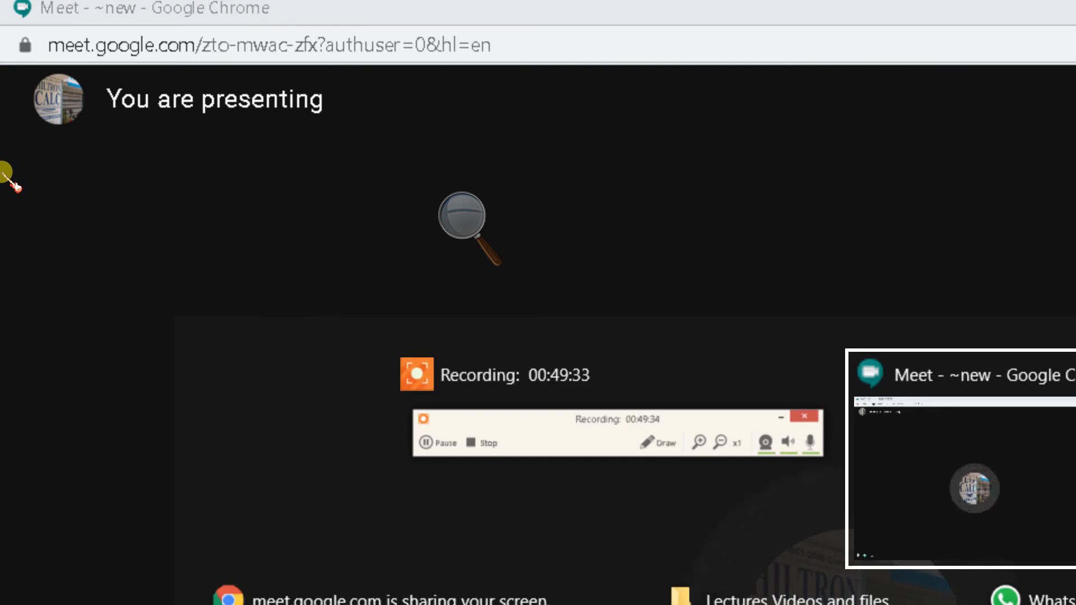
key(alt+Tab)
key(alt+Tab)
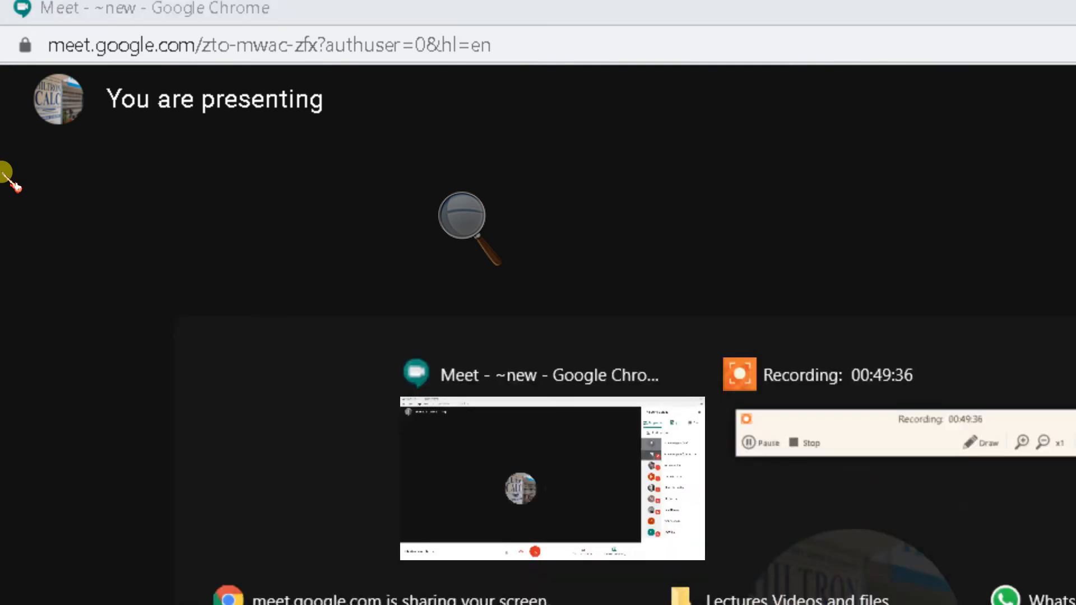
key(alt+Tab)
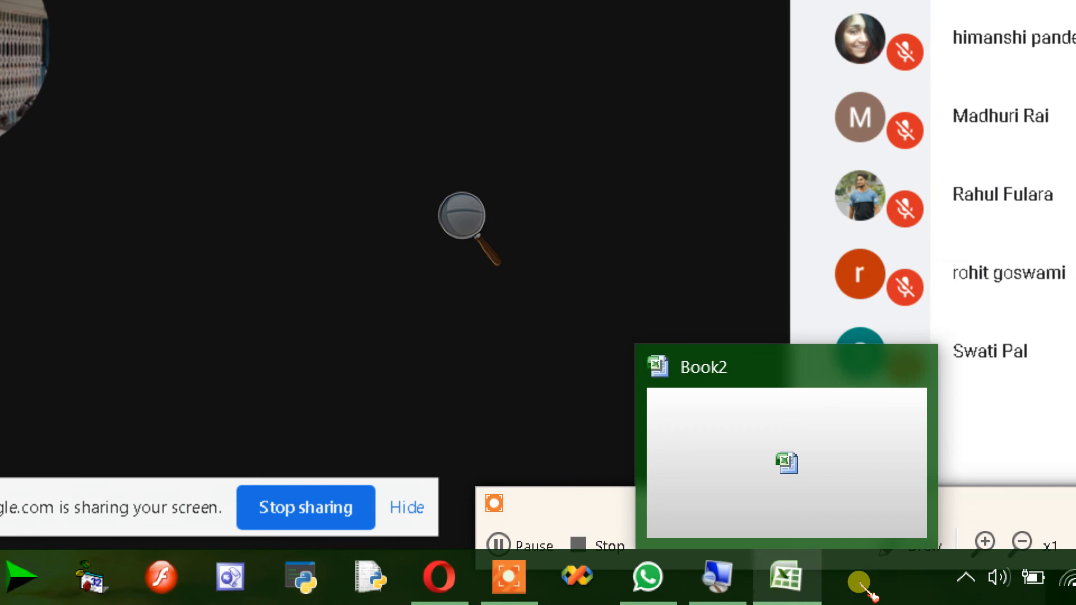
click(786, 578)
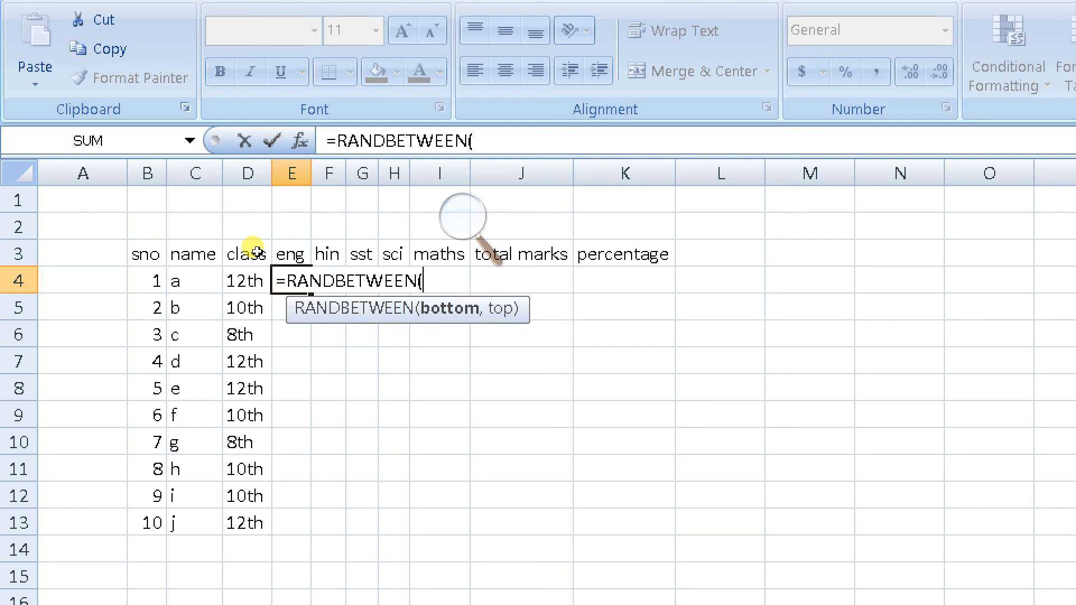
- Complete the eng marks formula in E4 as =RANDBETWEEN(33,100)
text(33,)
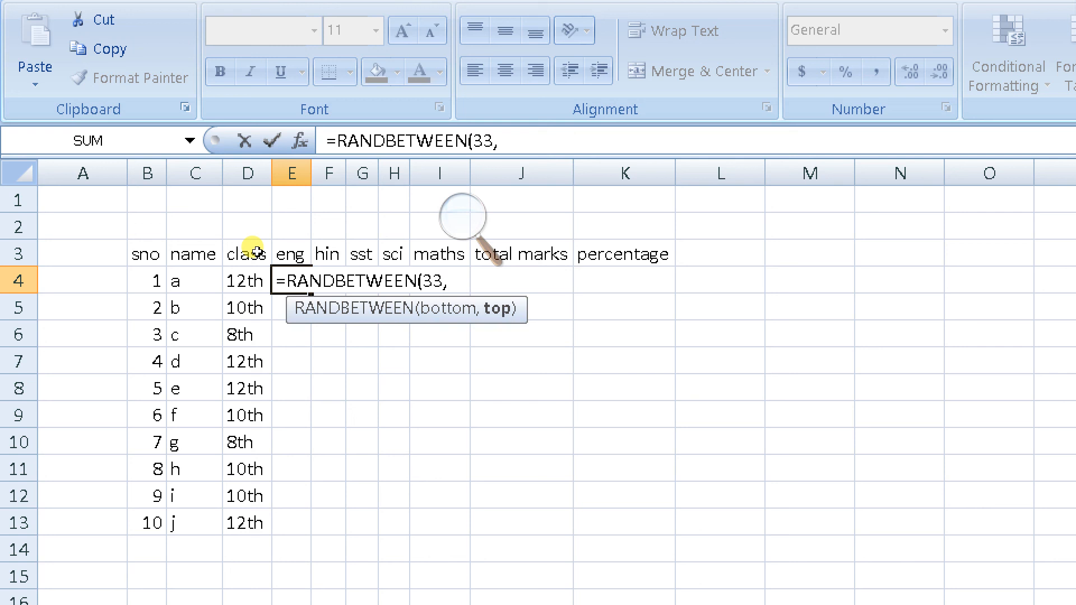
text(100))
key(Return)
key(Up)
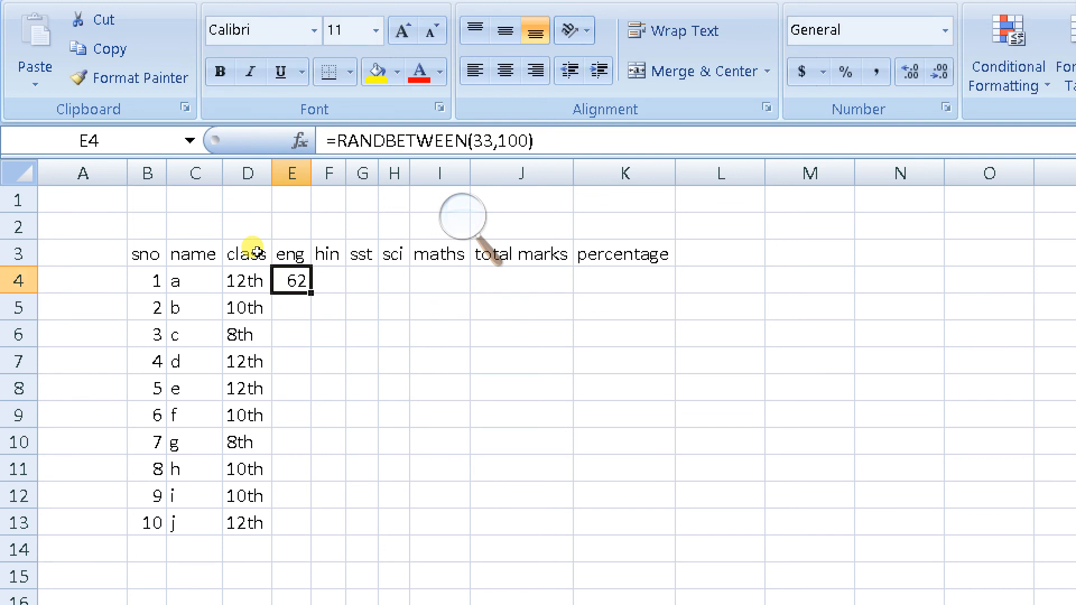
- Fill the E4 formula across the hin, sst and sci columns, through H4
key(shift+Right)
key(shift+Right)
key(shift+Right)
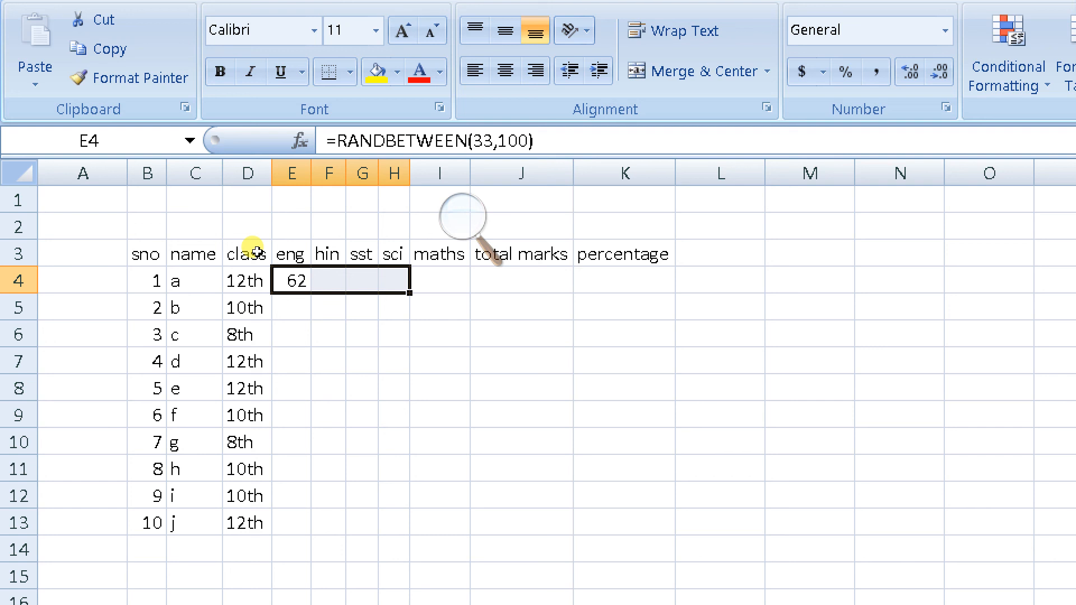
key(ctrl+r)
- Fill the first student's four subject formulas down to row 13 for all ten students
key(shift+Down)
key(shift+Down)
key(shift+Down)
key(shift+Down)
key(shift+Down)
key(shift+Down)
key(shift+Down)
key(shift+Down)
key(shift+Down)
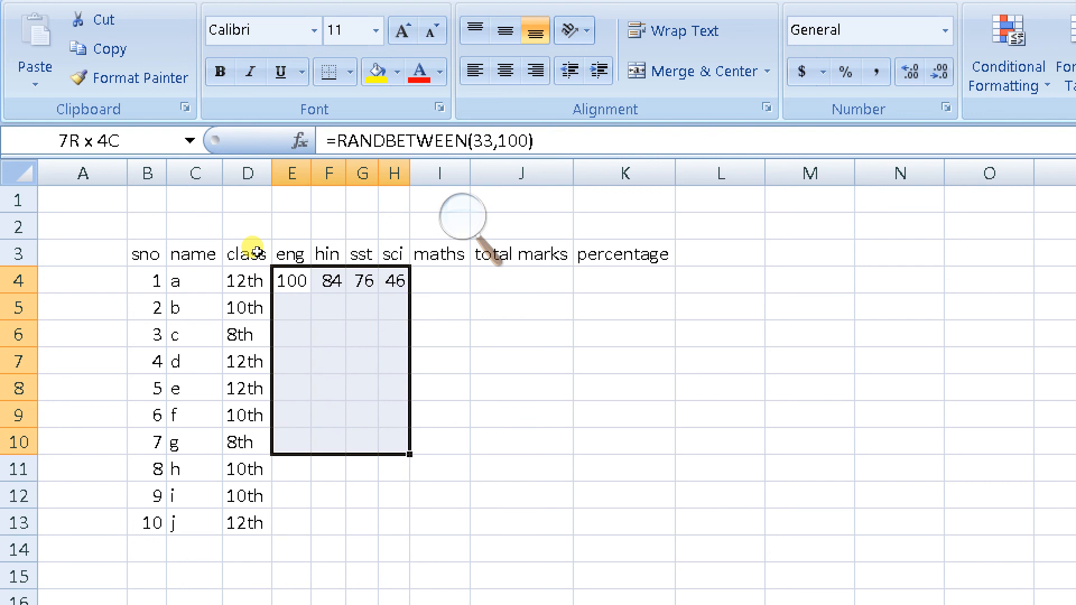
key(ctrl+d)
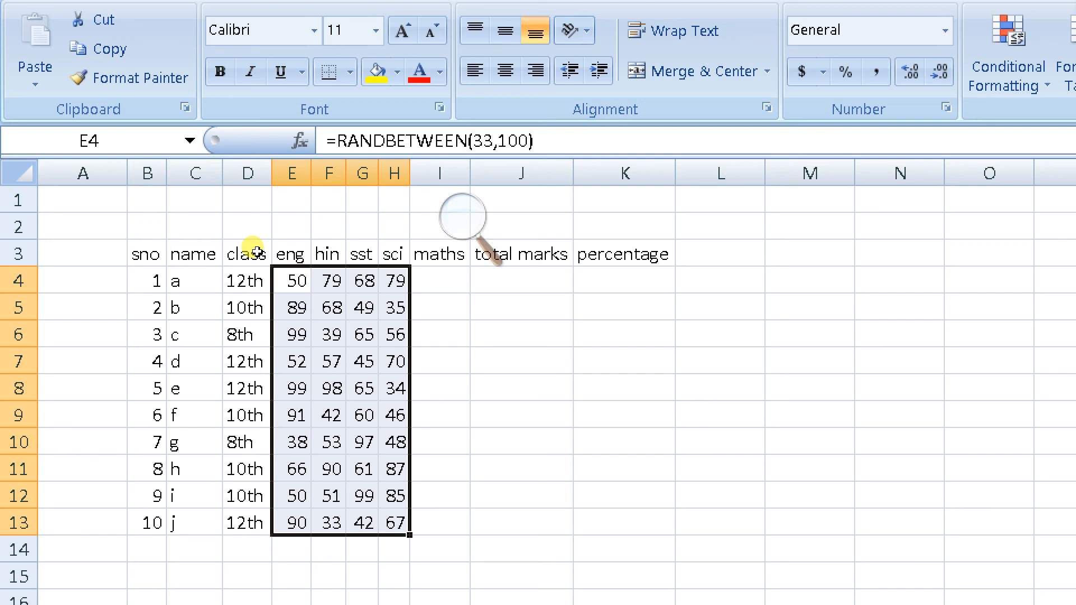
- Check the contents of several filled marks cells in the eng to sci columns
key(Up)
key(Down)
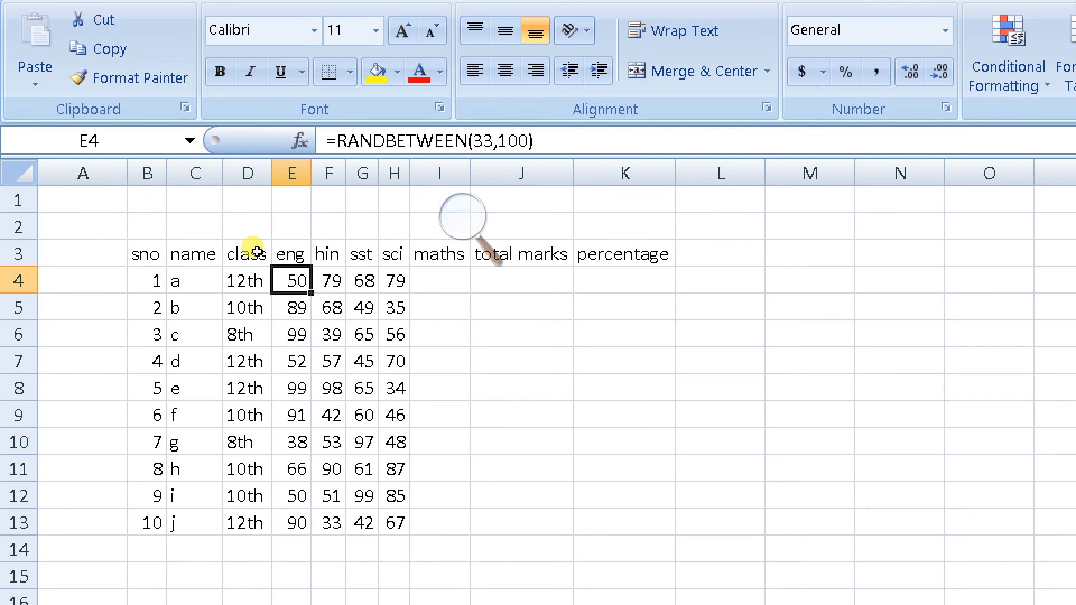
key(Right)
key(Right)
key(Right)
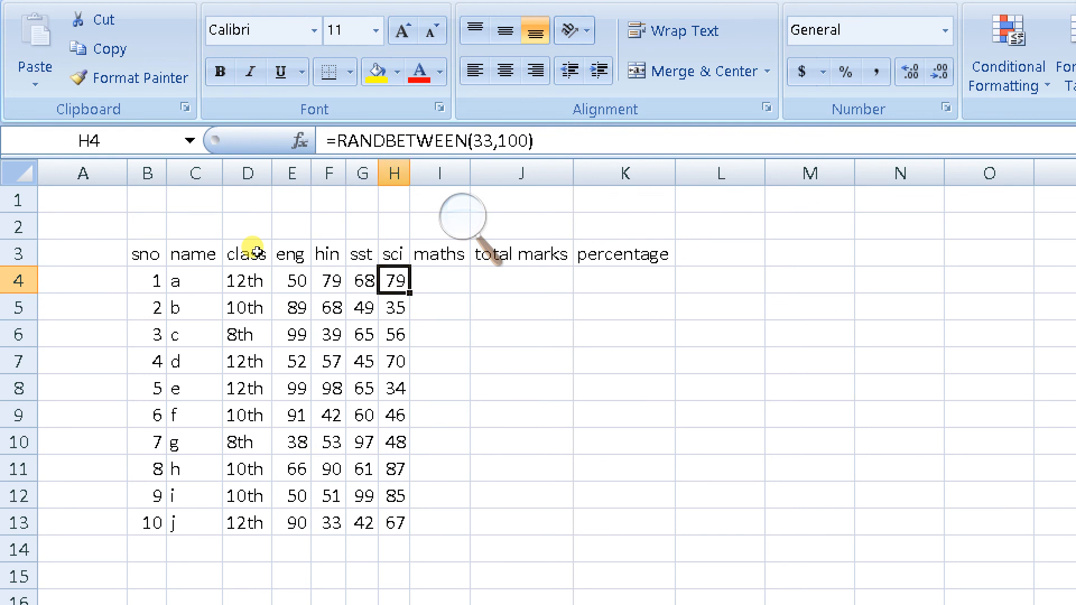
key(Left)
key(Left)
key(Left)
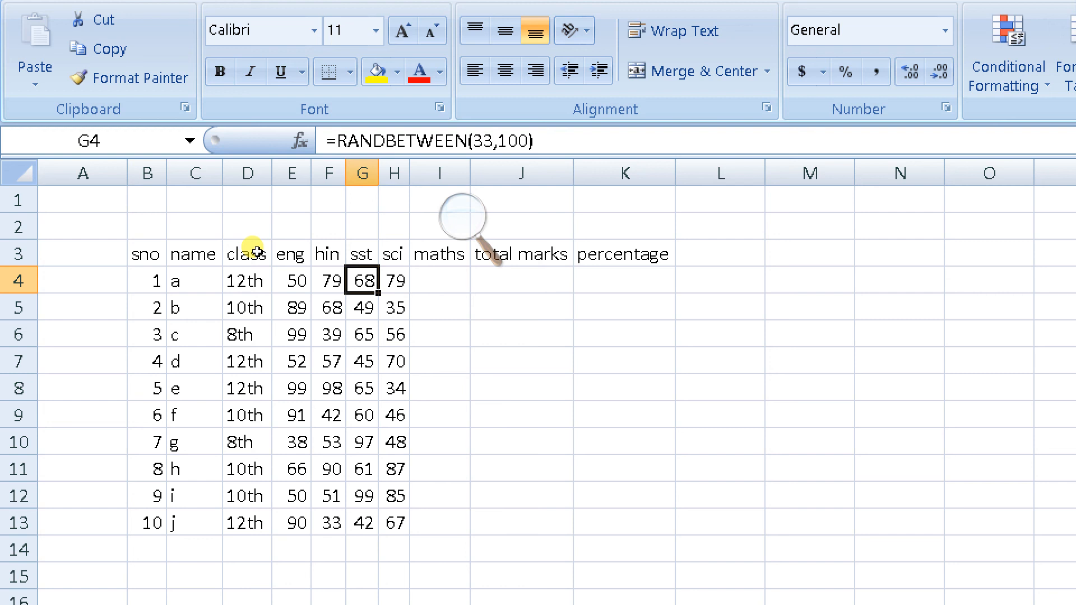
key(Down)
key(Down)
key(Down)
key(Down)
key(Down)
key(Down)
key(Down)
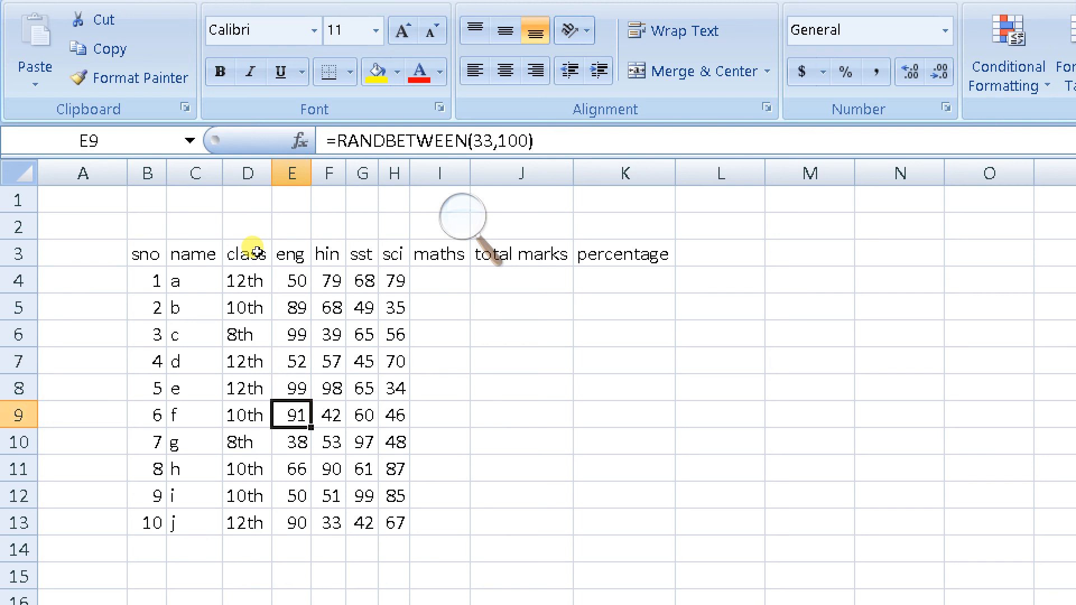
key(Up)
key(Up)
key(Up)
key(Up)
key(Up)
key(Up)
key(Up)
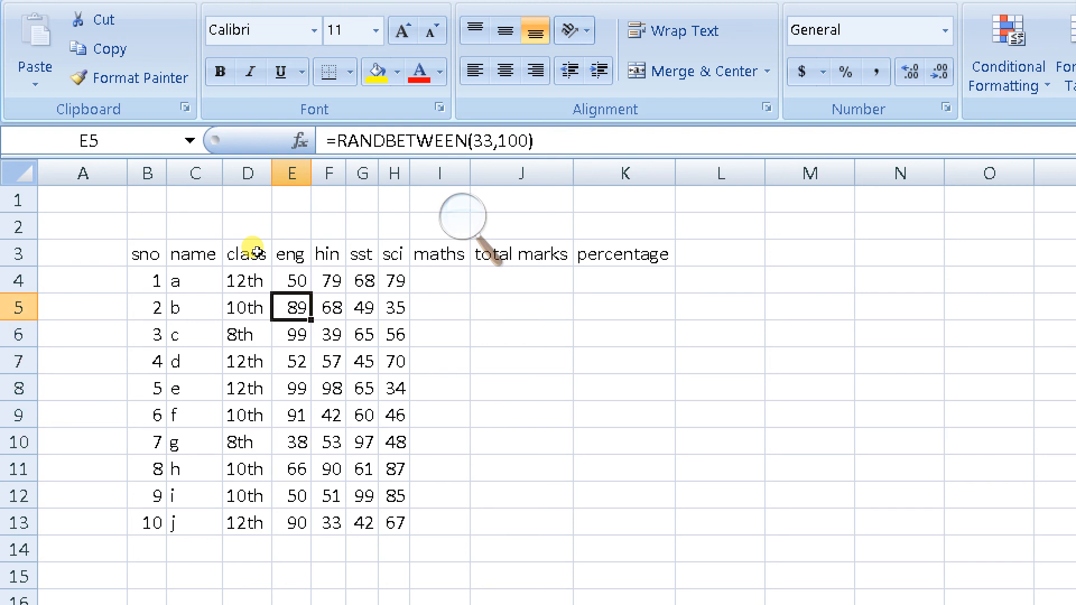
- Copy the random marks in E4:H13
key(shift+Right)
key(shift+Right)
key(shift+Right)
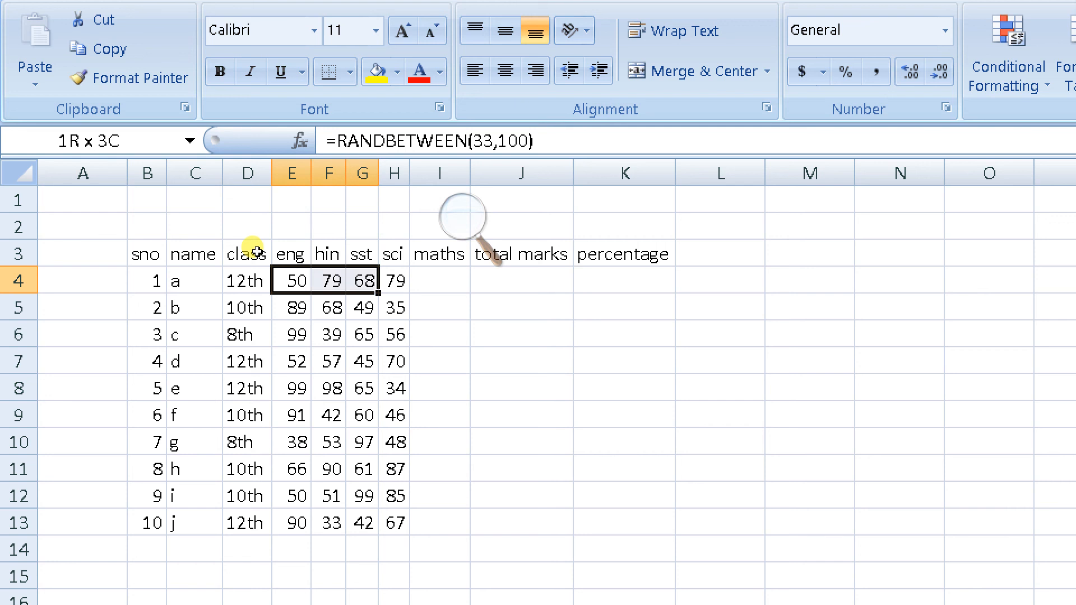
key(shift+Down)
key(shift+Down)
key(shift+Down)
key(shift+Down)
key(shift+Down)
key(shift+Down)
key(shift+Down)
key(shift+Down)
key(shift+Down)
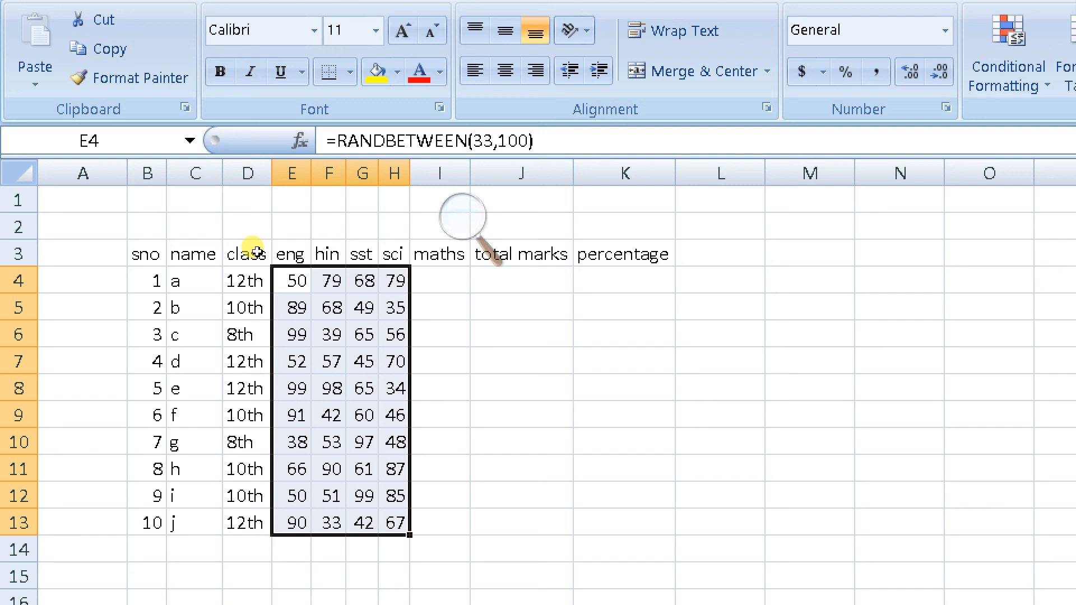
key(ctrl+c)
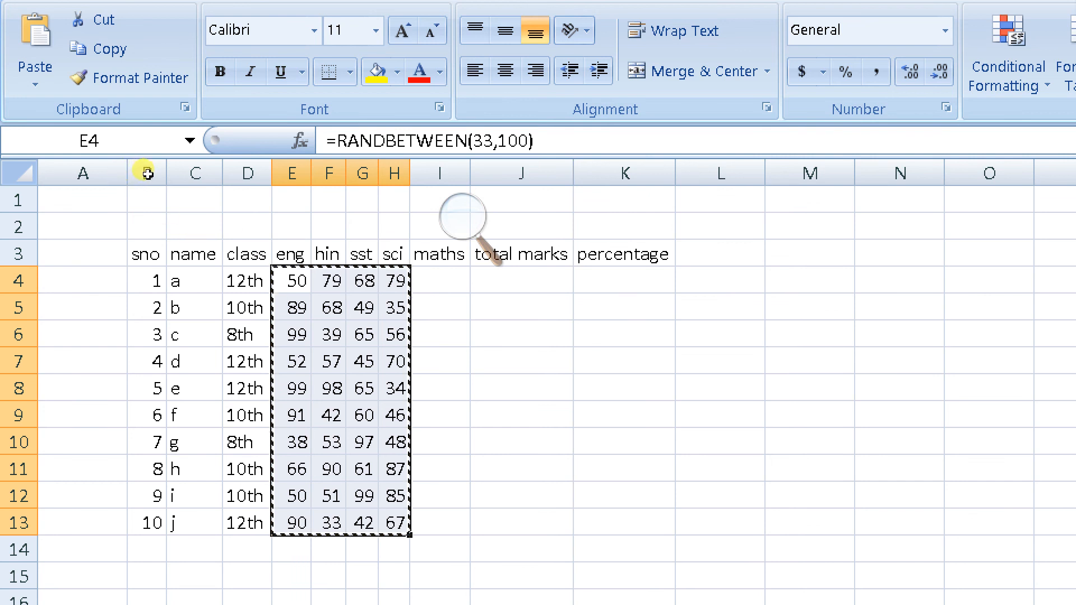
- Replace the formulas in E4:H13 with fixed numbers using Paste Special with the Values option
key(shift+F10)
key(Down)
key(Down)
key(Down)
key(Down)
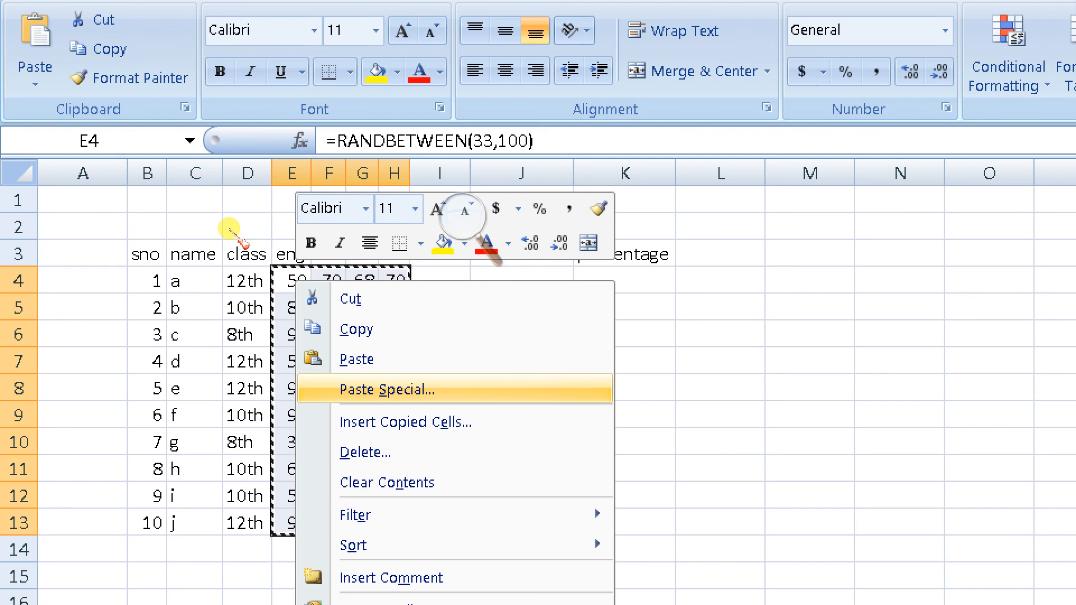
key(Return)
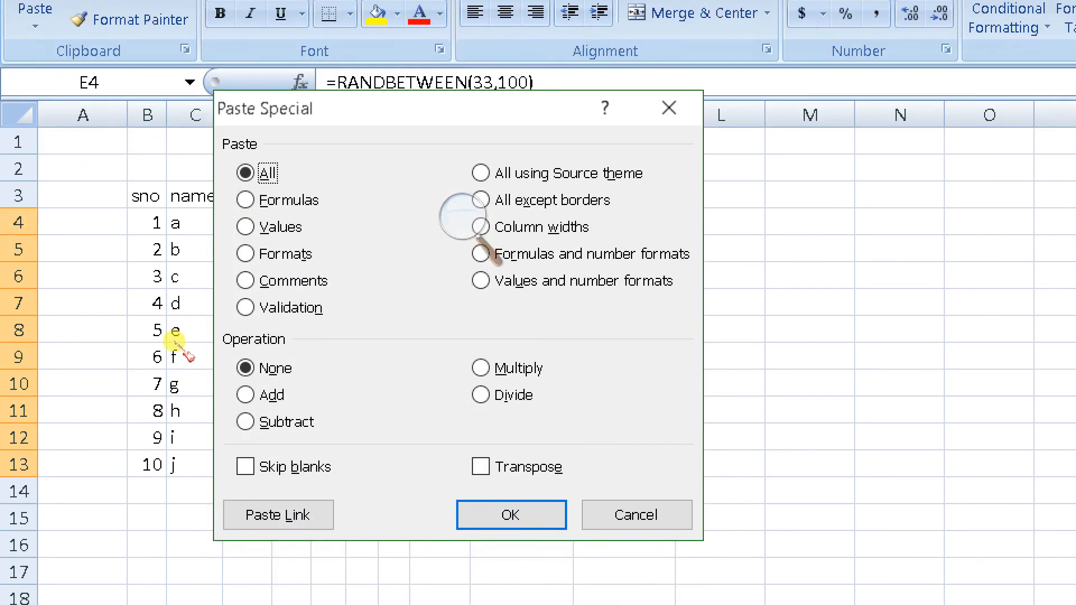
key(v)
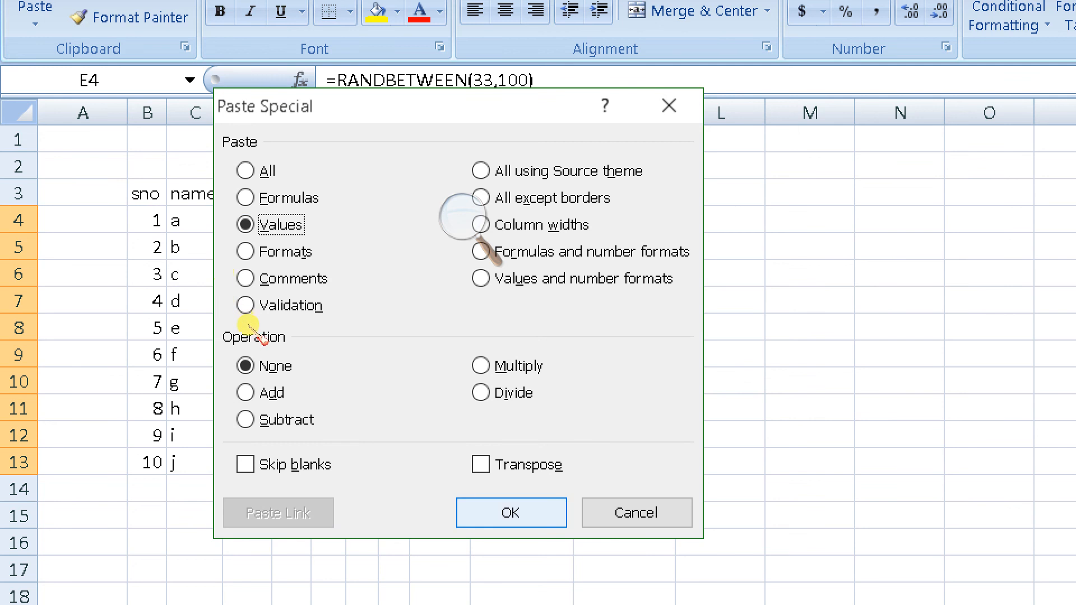
key(Return)
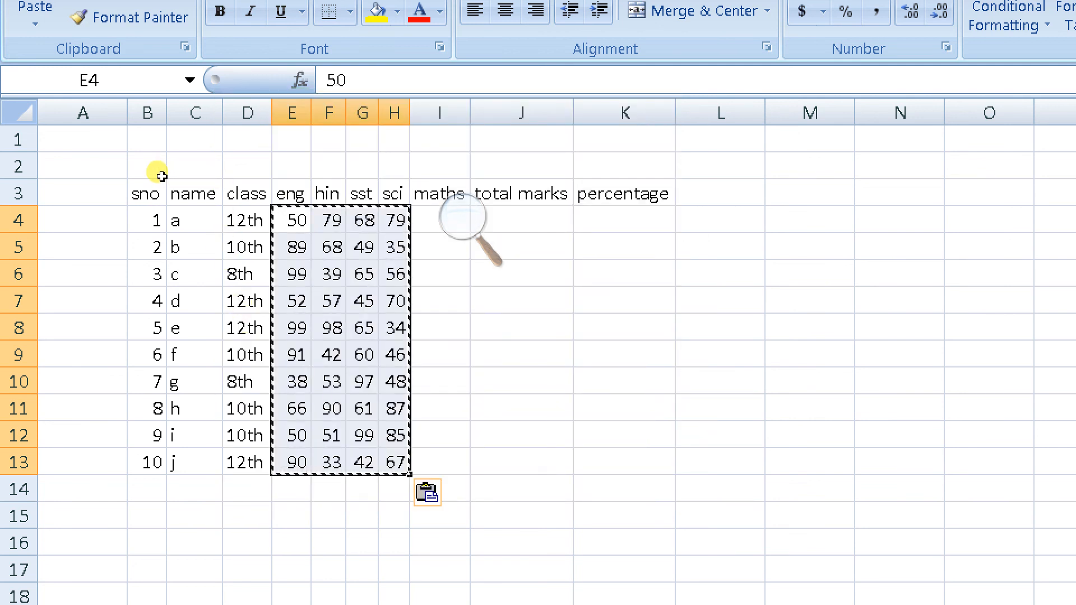
- Inspect cells throughout the pasted marks range to see whether they hold formulas or plain values
key(Right)
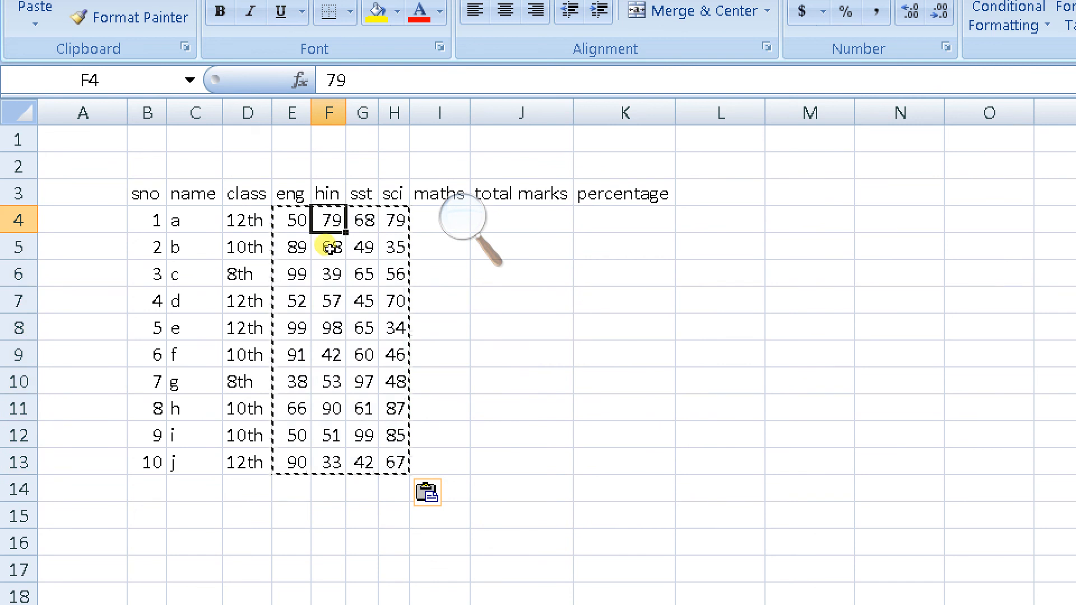
key(Left)
key(Right)
key(Right)
key(Right)
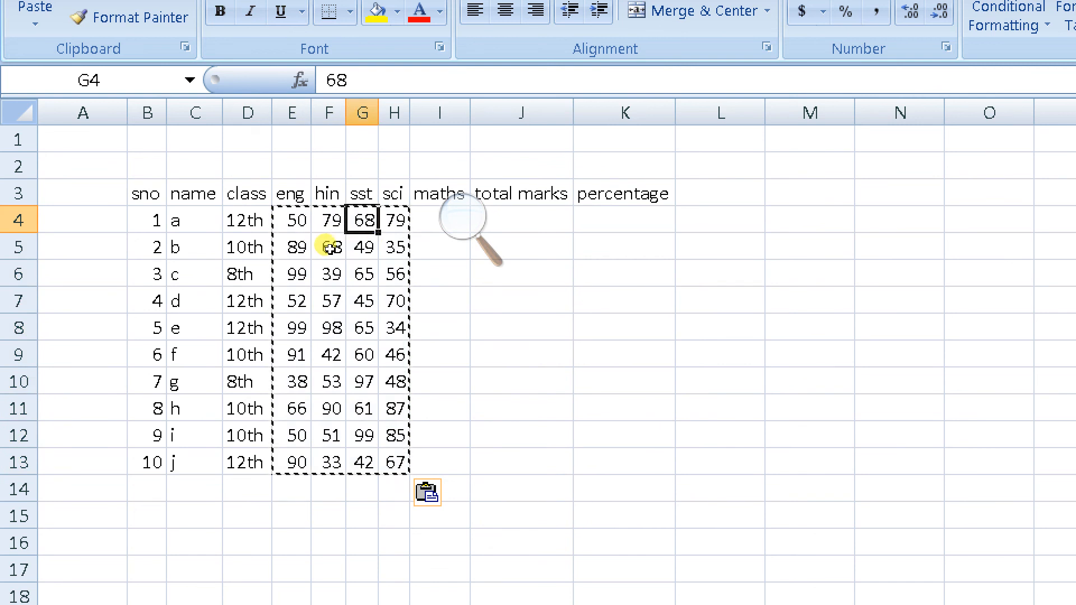
key(Down)
key(Left)
key(Left)
key(Left)
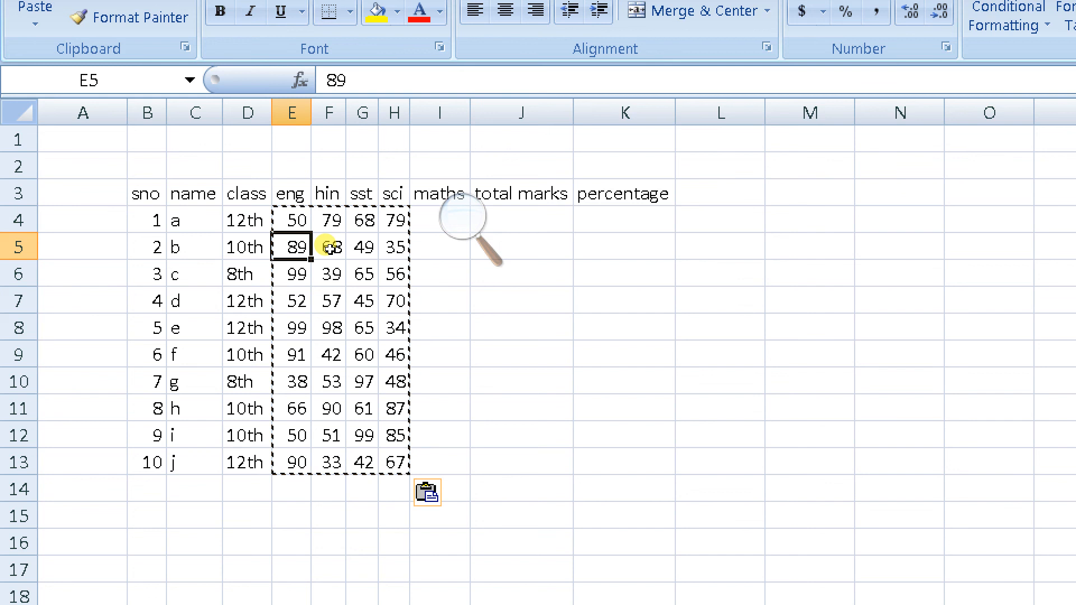
key(Down)
key(Down)
key(Right)
key(Right)
key(Right)
key(Down)
key(Down)
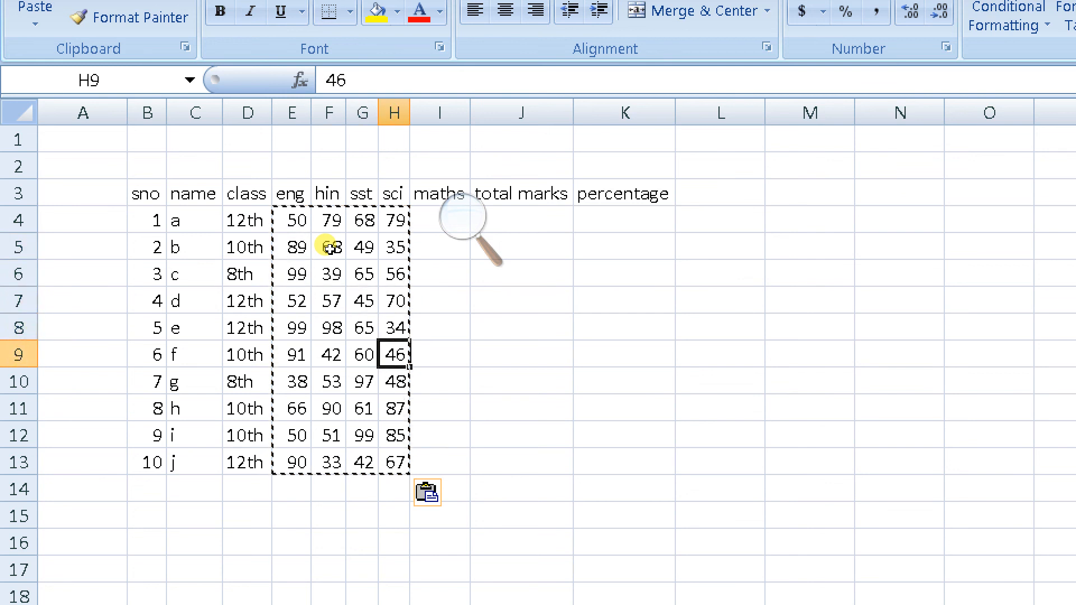
key(Left)
key(Left)
key(Left)
key(Down)
key(Down)
key(Right)
key(Right)
key(Right)
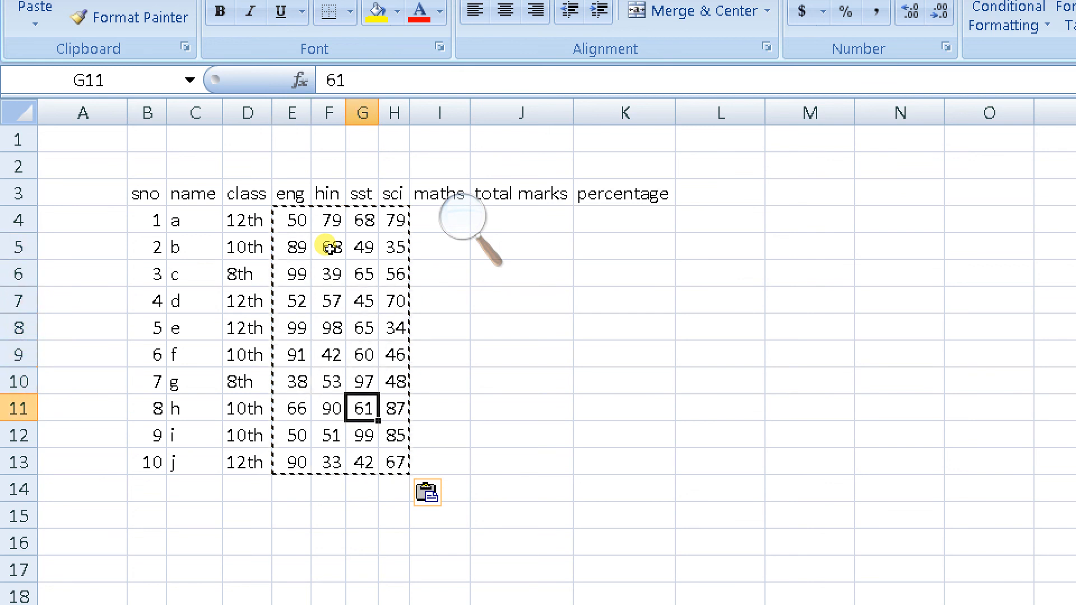
key(Down)
key(Down)
key(Left)
key(Left)
key(Left)
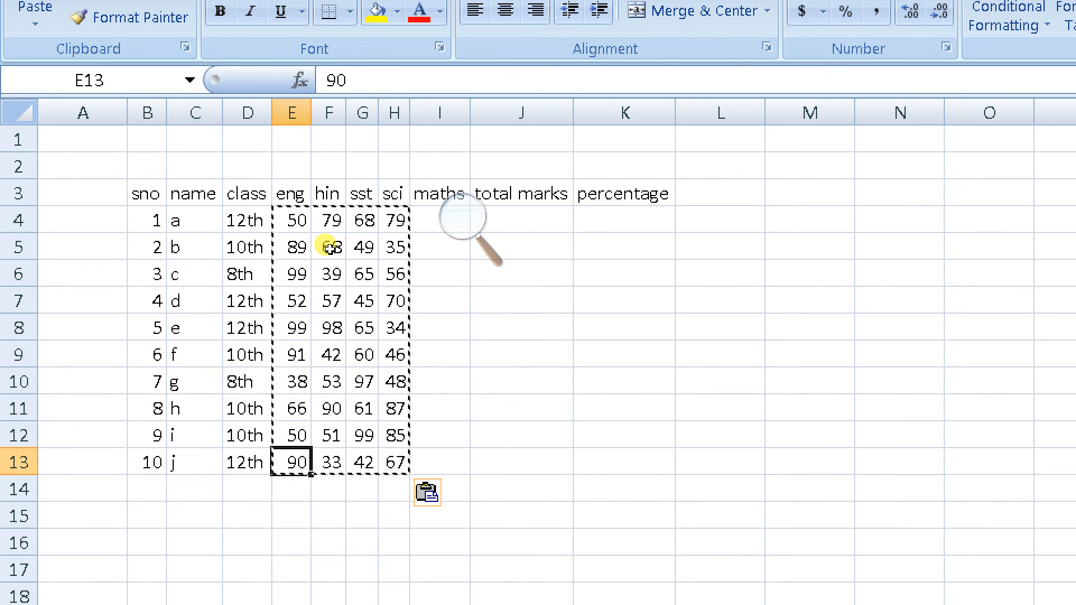
key(Up)
key(Right)
key(Right)
key(Right)
key(Right)
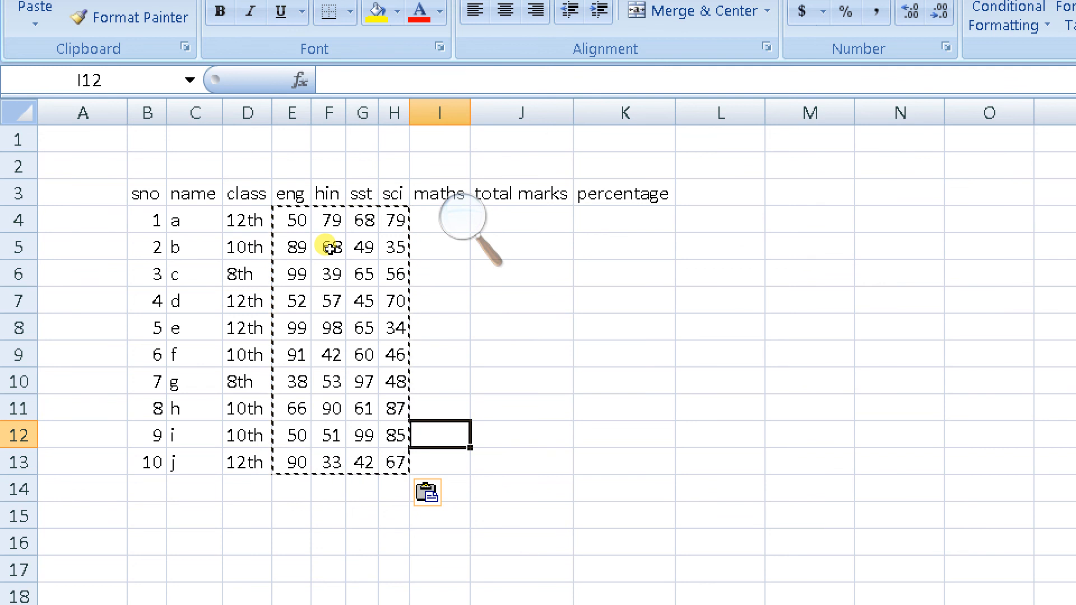
- Fill the maths column I4:I13 with a copy of the sst marks from G4:G13
key(Up)
key(Up)
key(Up)
key(Up)
key(Up)
key(Up)
key(Up)
key(Up)
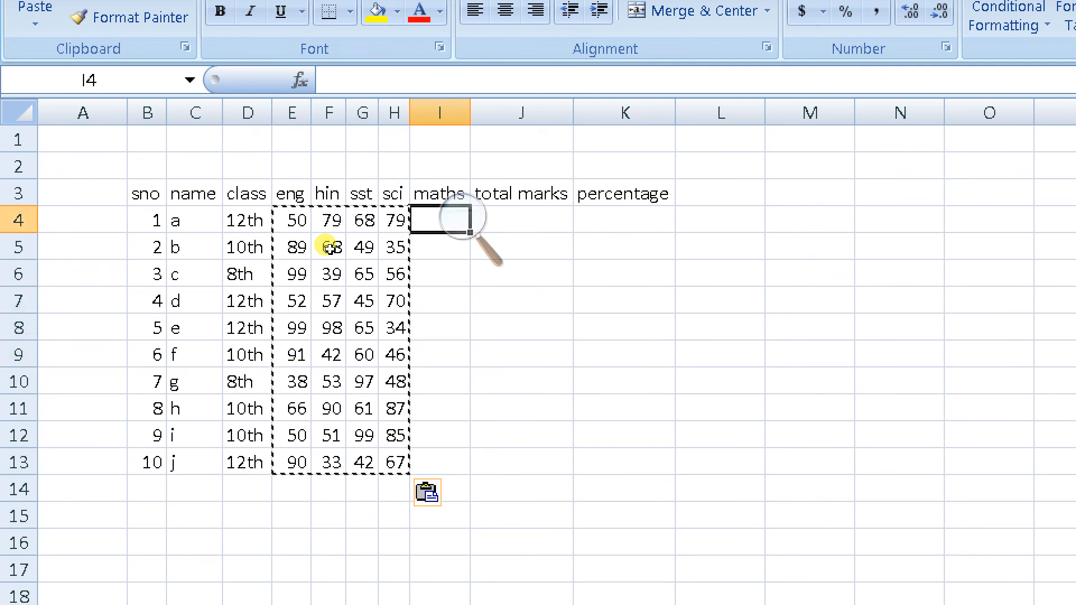
key(Left)
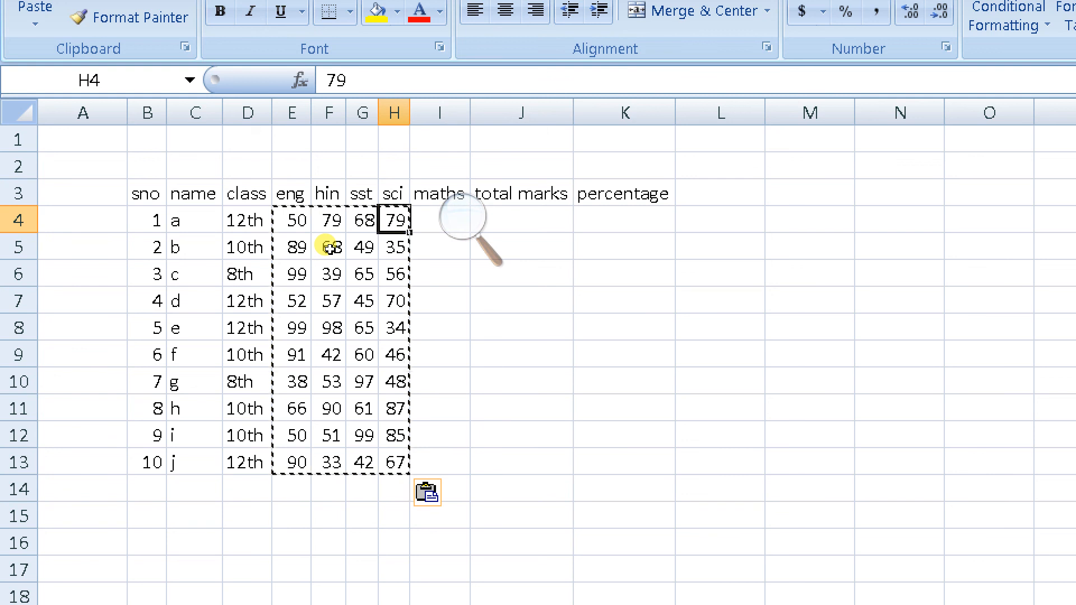
key(Left)
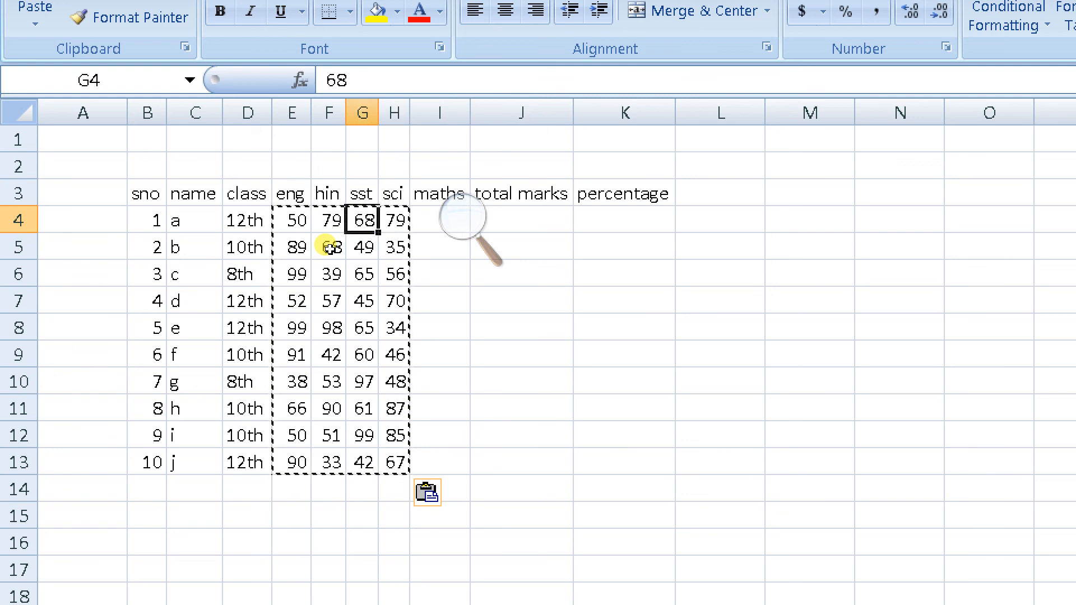
key(shift+Down)
key(shift+Down)
key(shift+Down)
key(shift+Down)
key(shift+Down)
key(shift+Down)
key(shift+Down)
key(shift+Down)
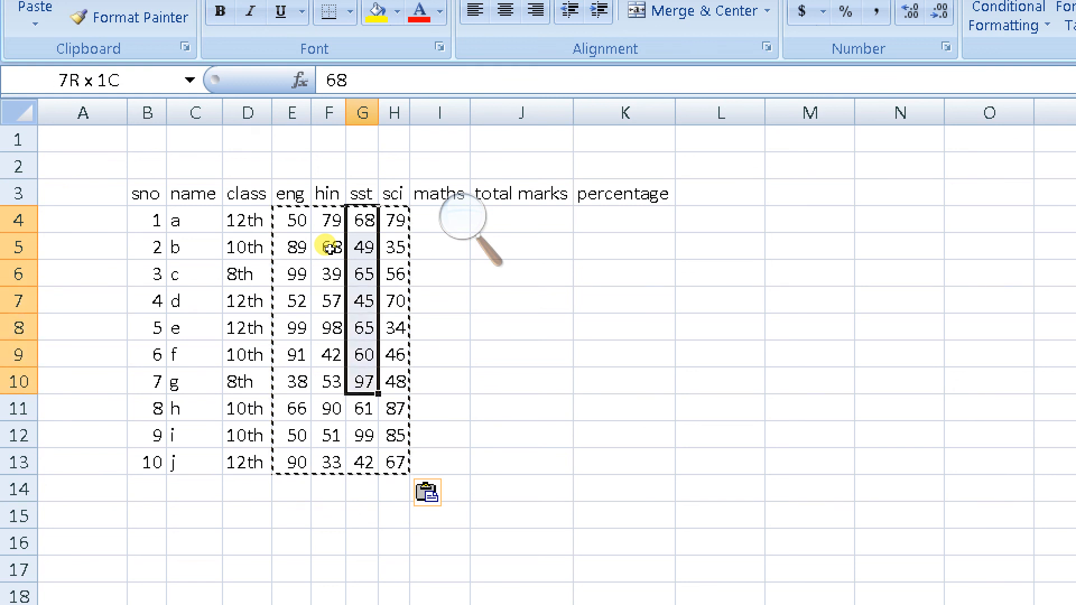
key(shift+Down)
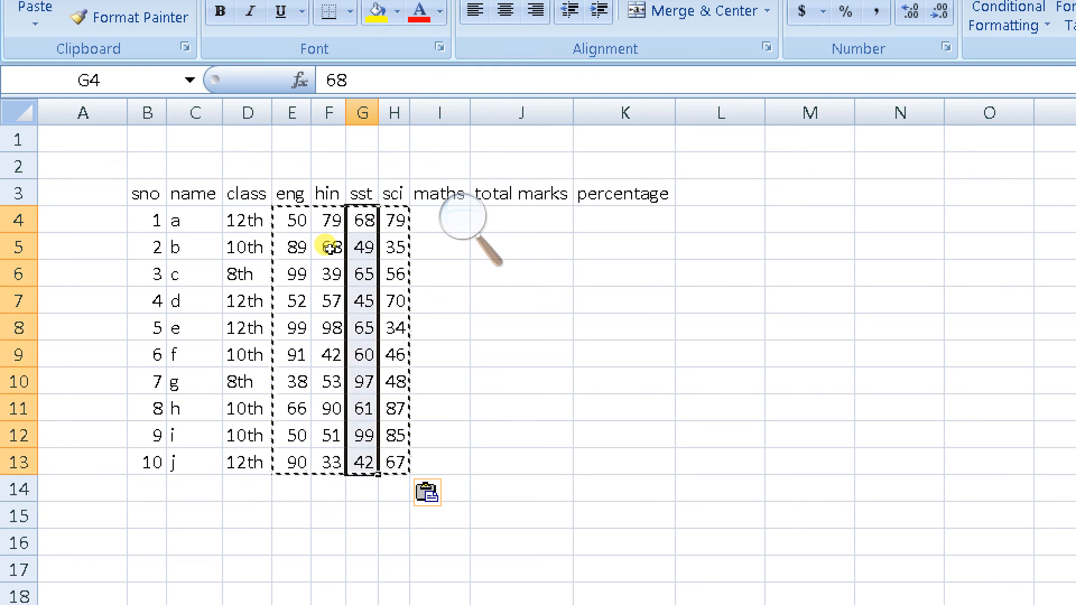
key(ctrl+c)
key(Right)
key(Right)
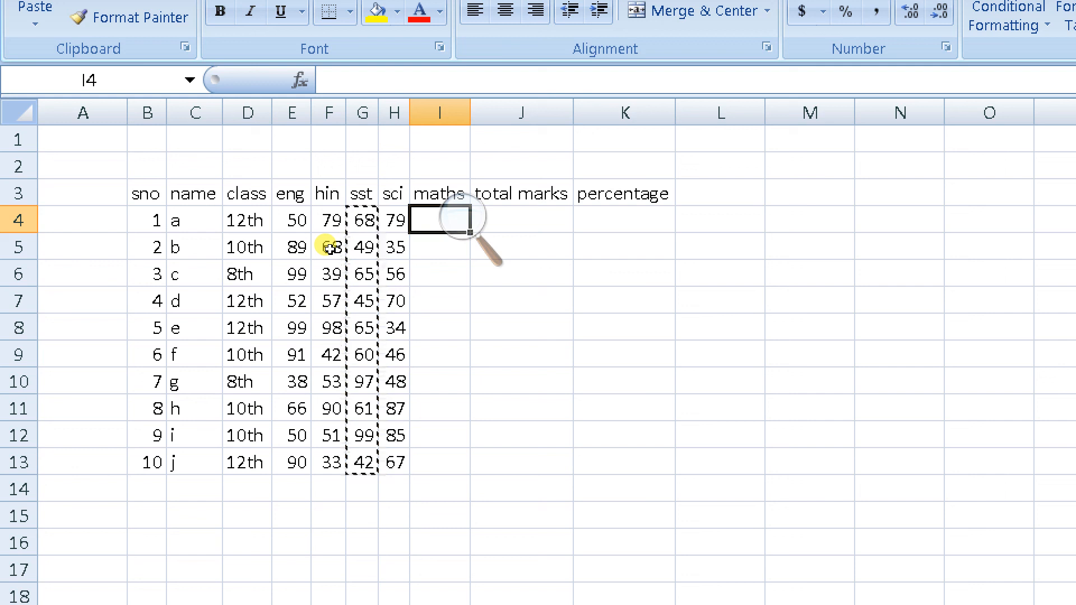
key(Return)
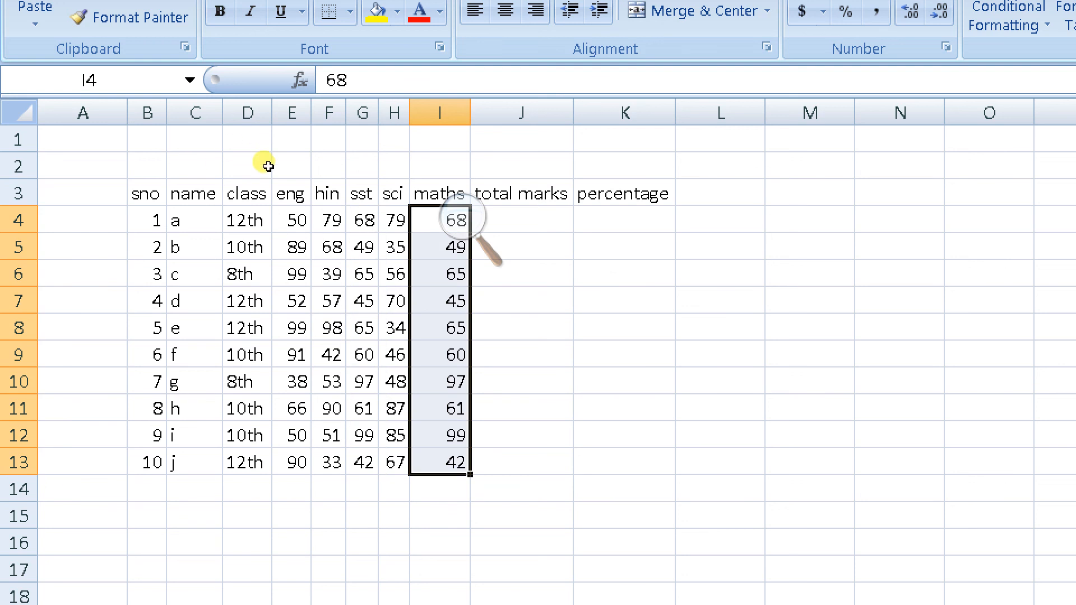
key(Right)
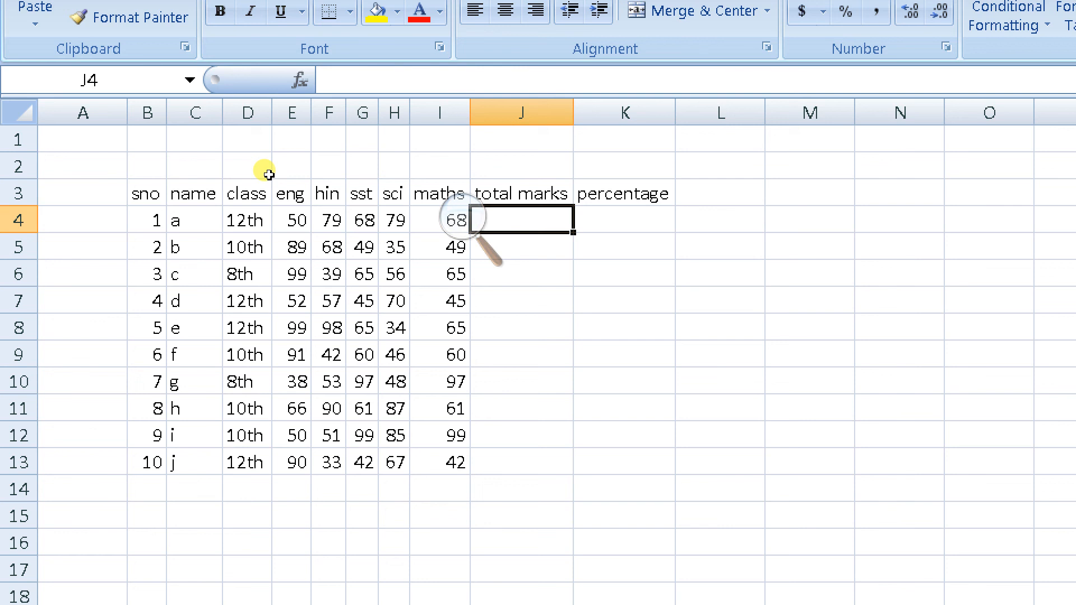
text(=)
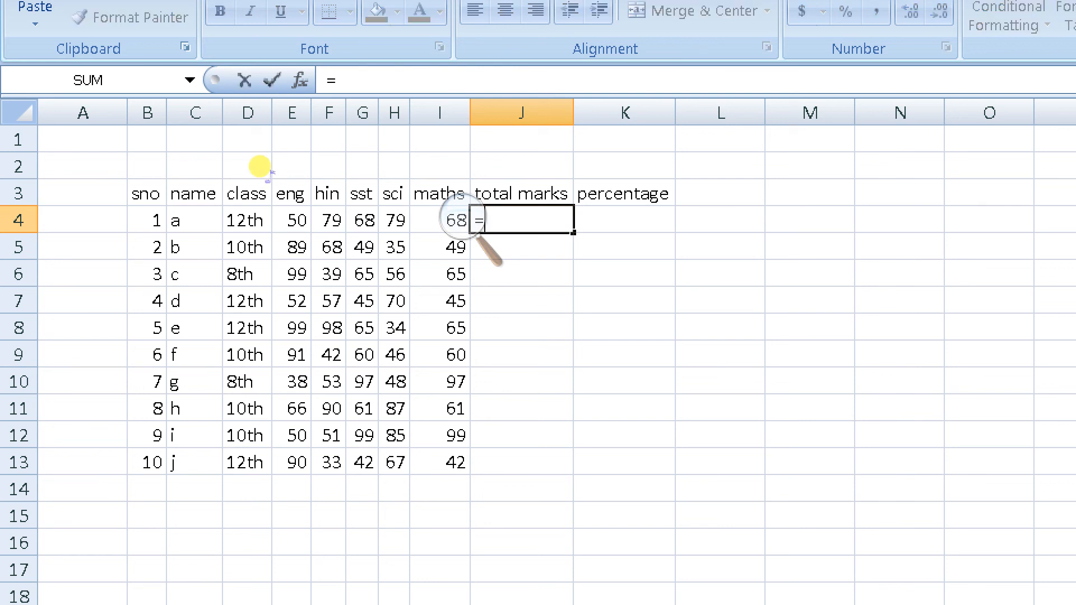
key(BackSpace)
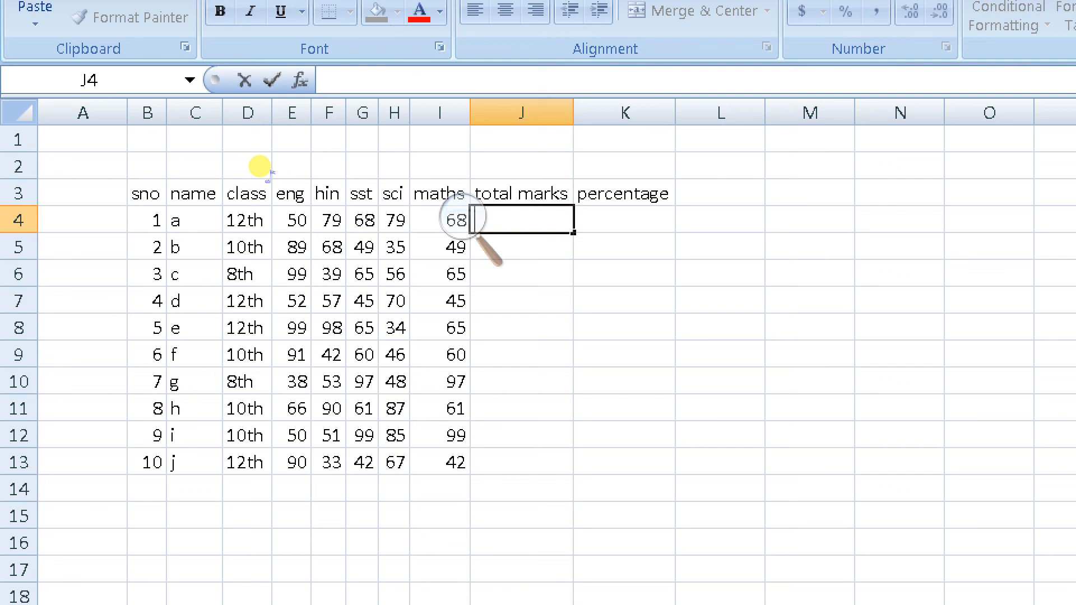
key(Return)
key(Up)
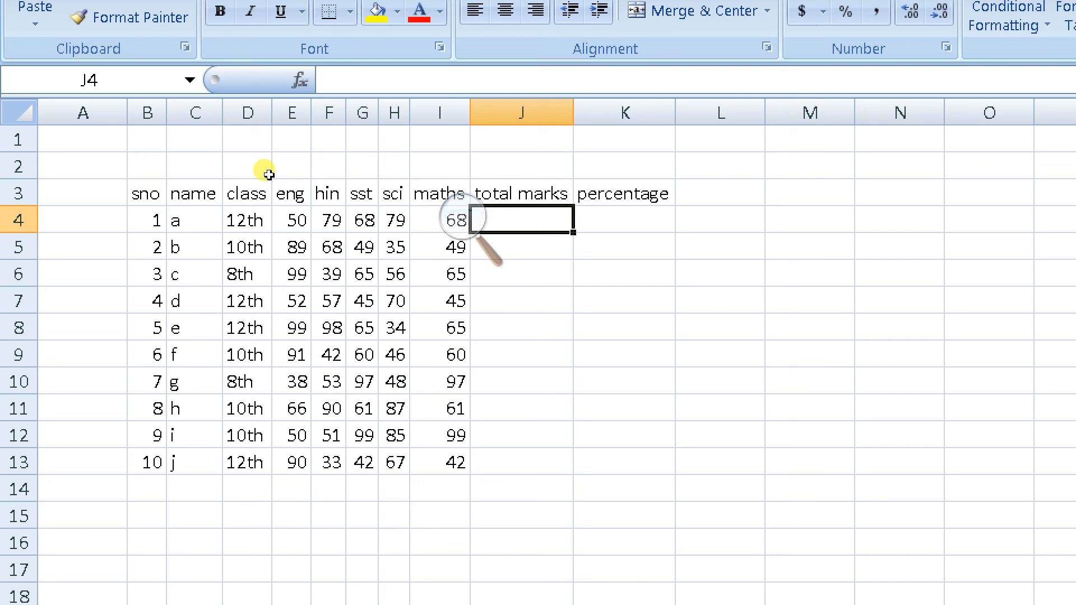
- Total the first student's marks in J4 with =SUM(E4:I4) and fill the formula down to J13
key(alt+equal)
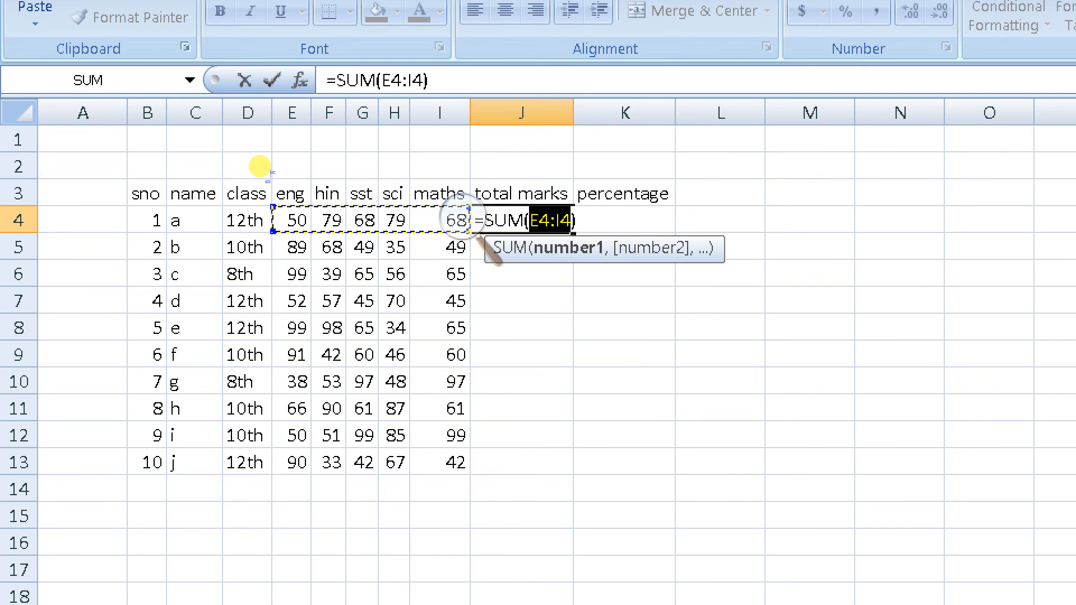
key(Return)
key(Up)
key(shift+Down)
key(shift+Down)
key(shift+Down)
key(shift+Down)
key(shift+Down)
key(shift+Down)
key(shift+Down)
key(shift+Down)
key(shift+Down)
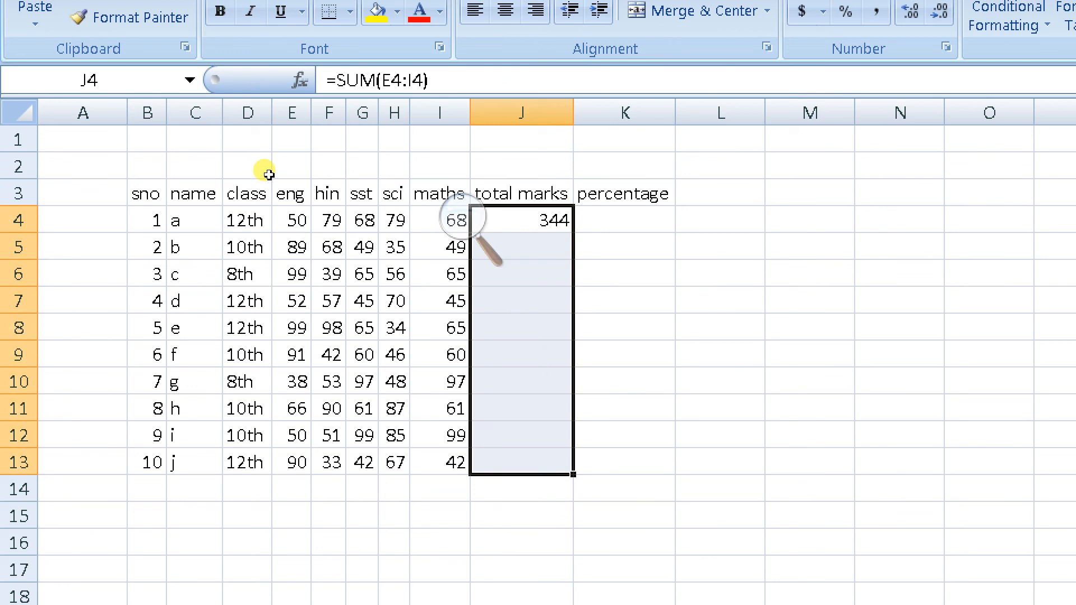
key(ctrl+d)
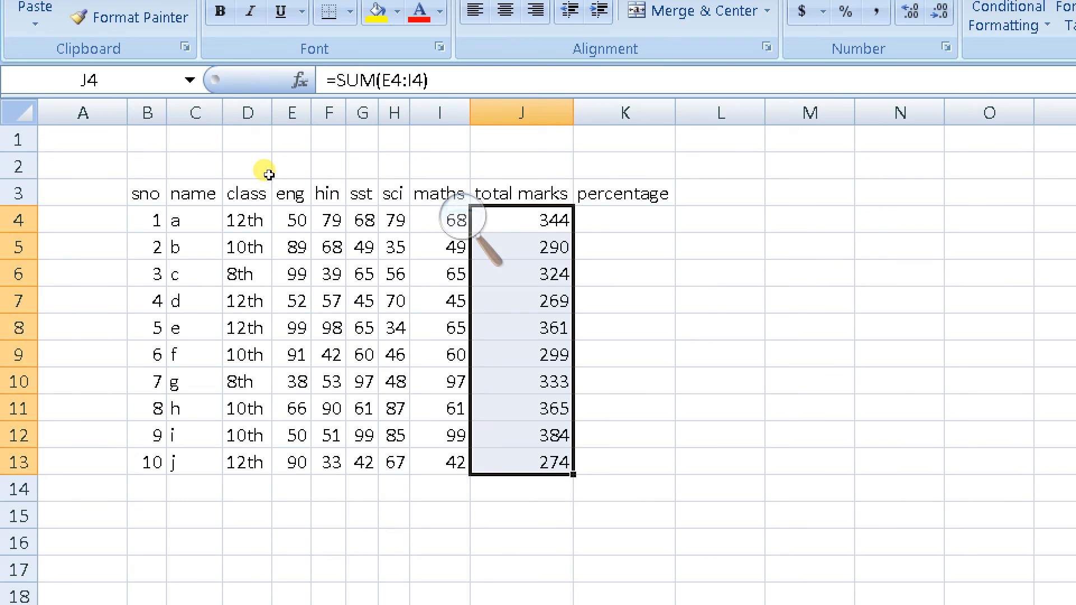
- Calculate the first student's percentage in K4 with =AVERAGE(E4:I4)
key(Right)
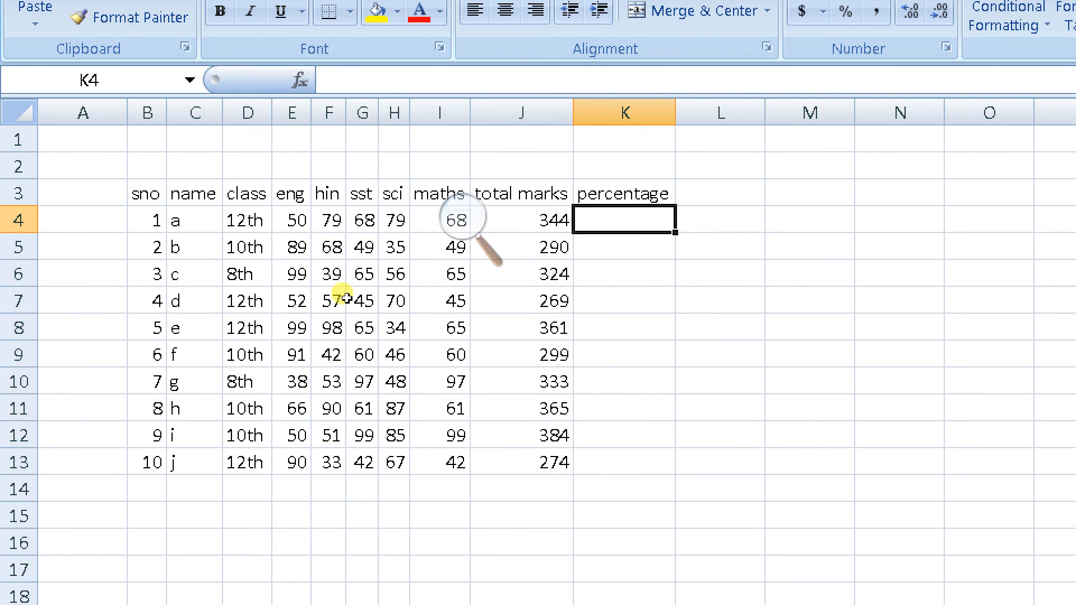
click(229, 172)
drag(239, 166, 392, 316)
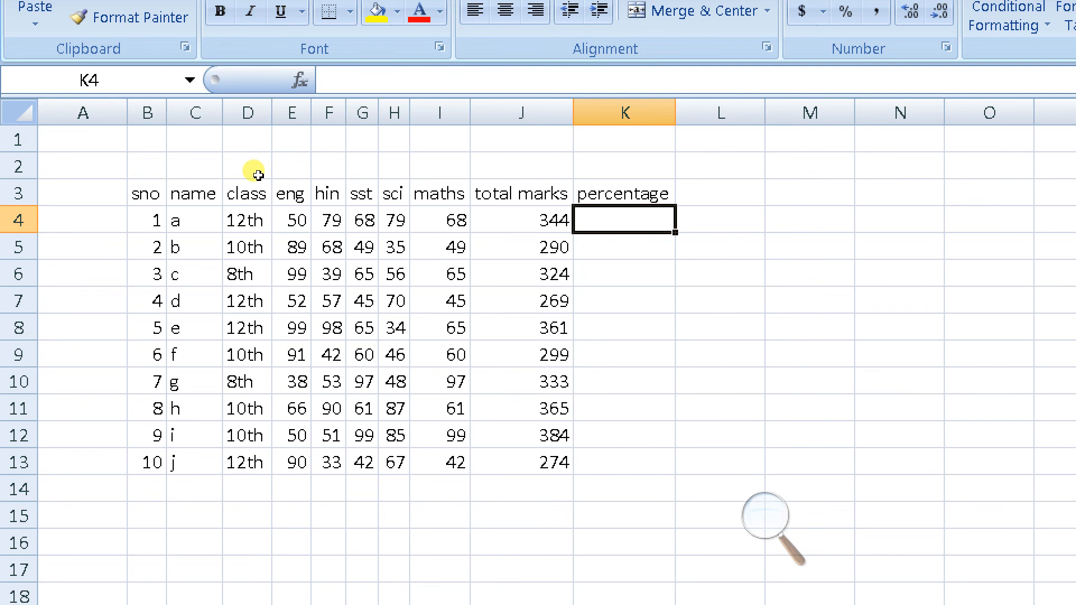
text(=)
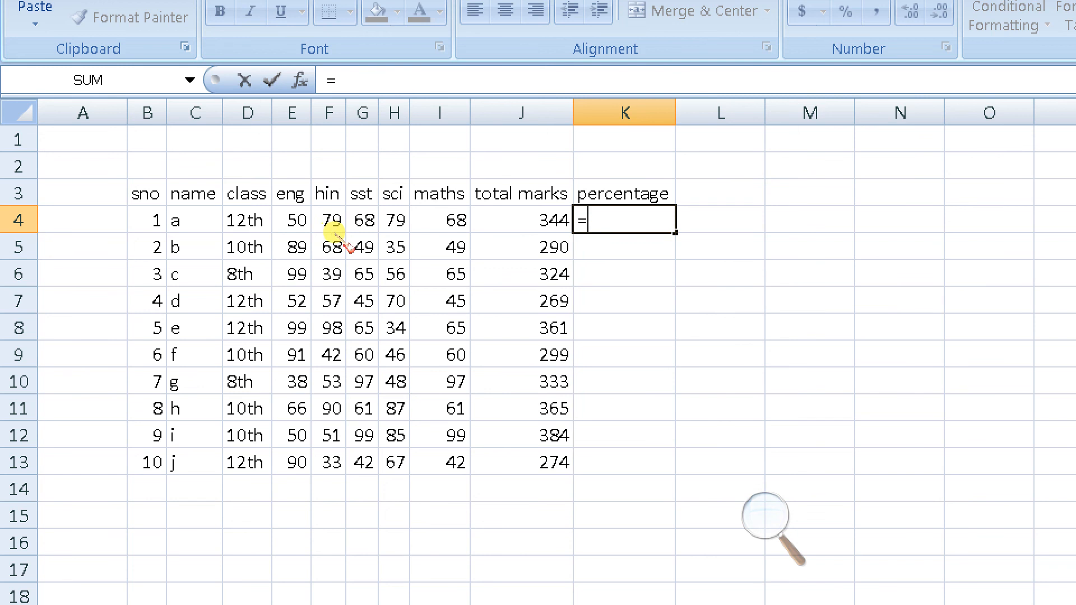
text(av)
key(Down)
key(Tab)
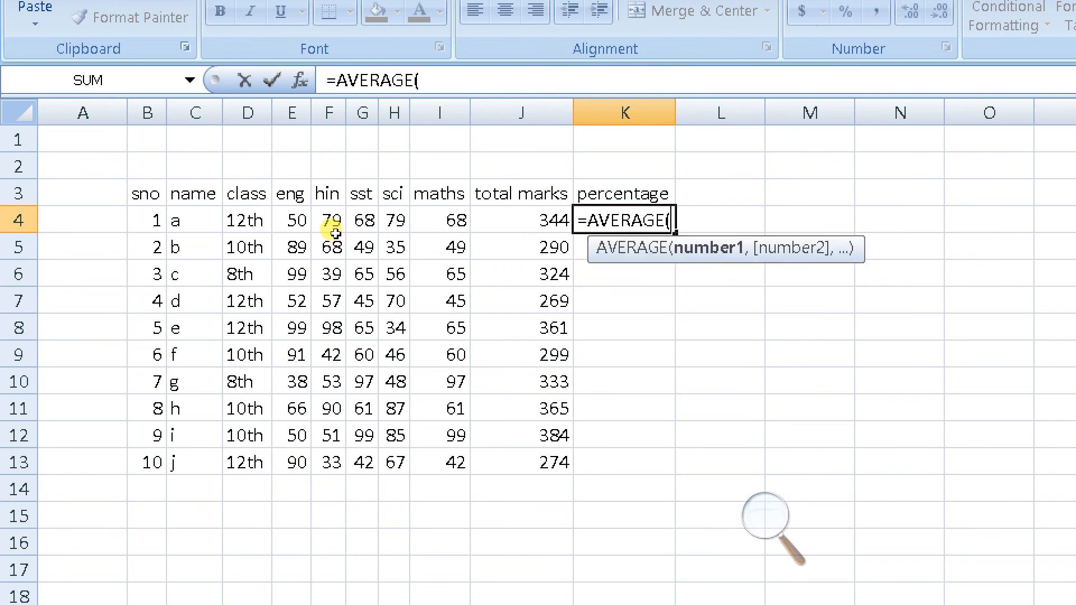
key(Left)
key(Left)
key(Left)
key(Left)
key(Left)
key(Left)
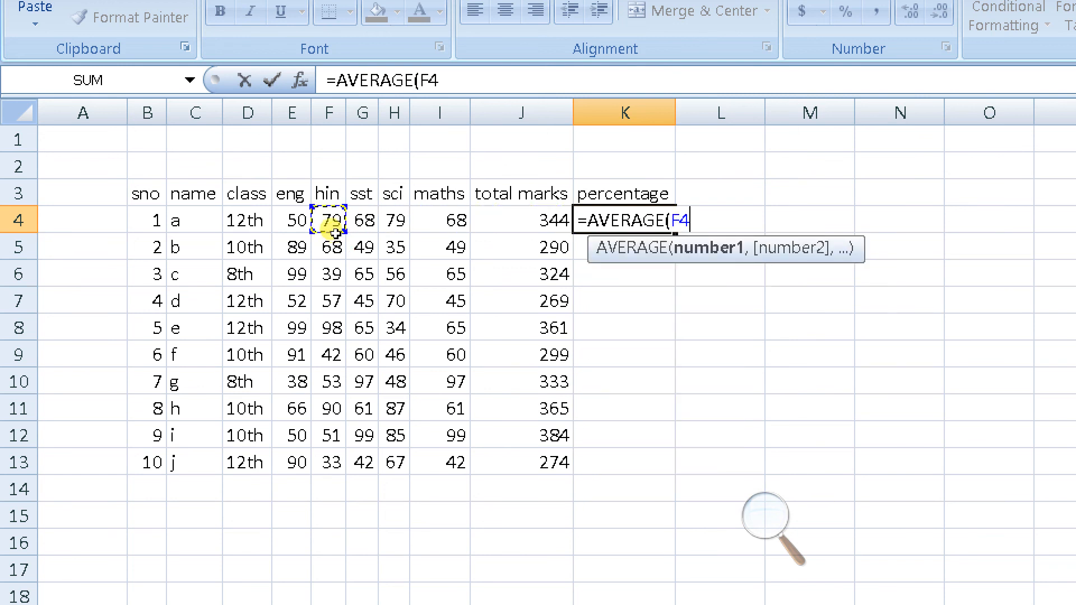
key(shift+Right)
key(shift+Right)
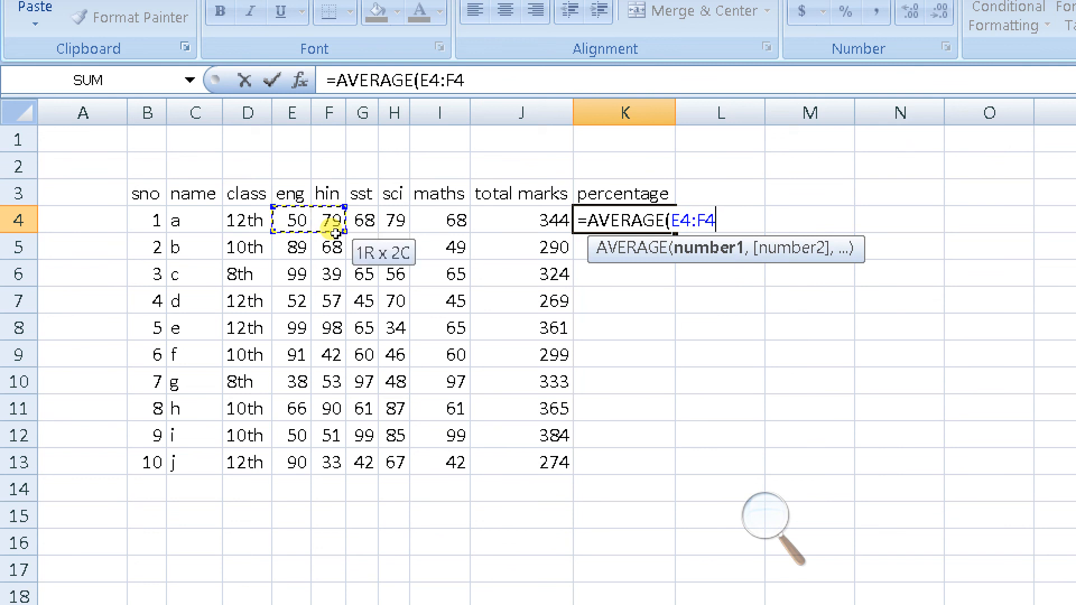
key(shift+Right)
key(shift+Right)
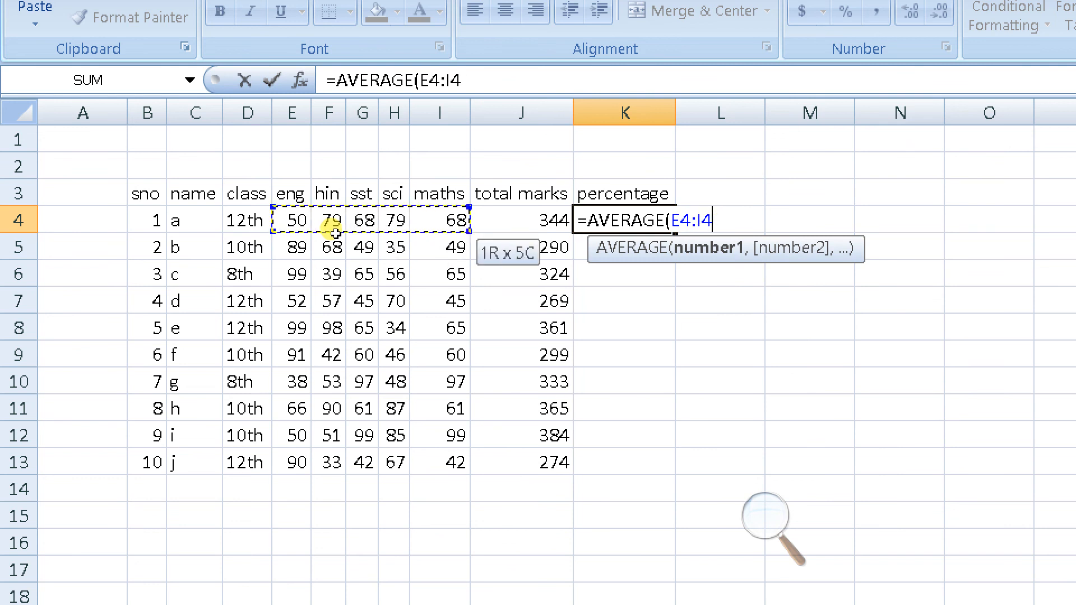
key(Return)
key(Up)
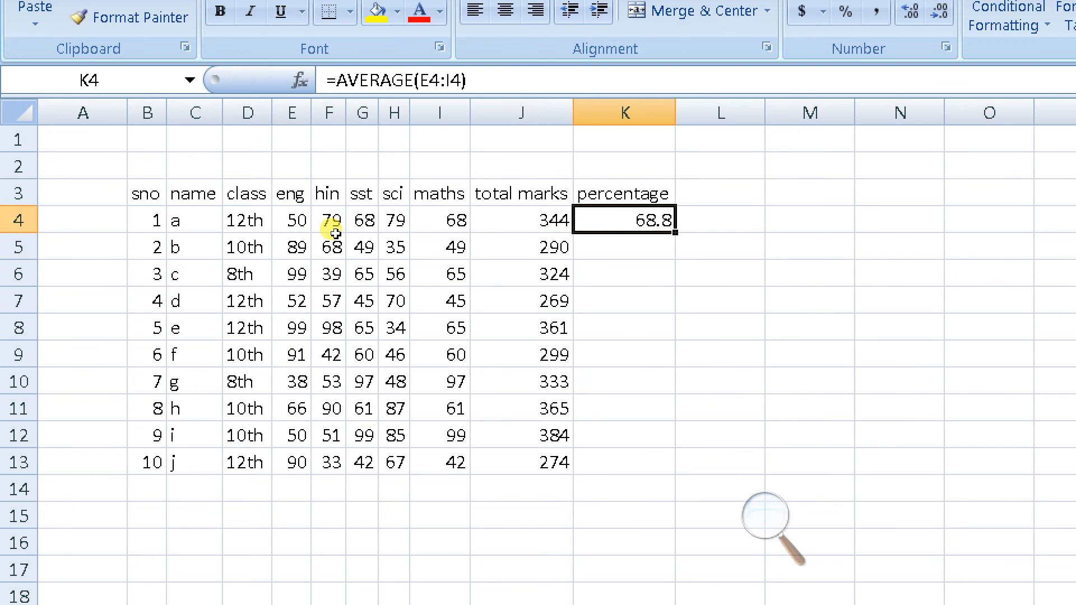
- Fill the percentage formula in K4 down through K13
key(shift+Down)
key(shift+Down)
key(shift+Down)
key(shift+Down)
key(shift+Down)
key(shift+Down)
key(shift+Down)
key(shift+Down)
key(shift+Down)
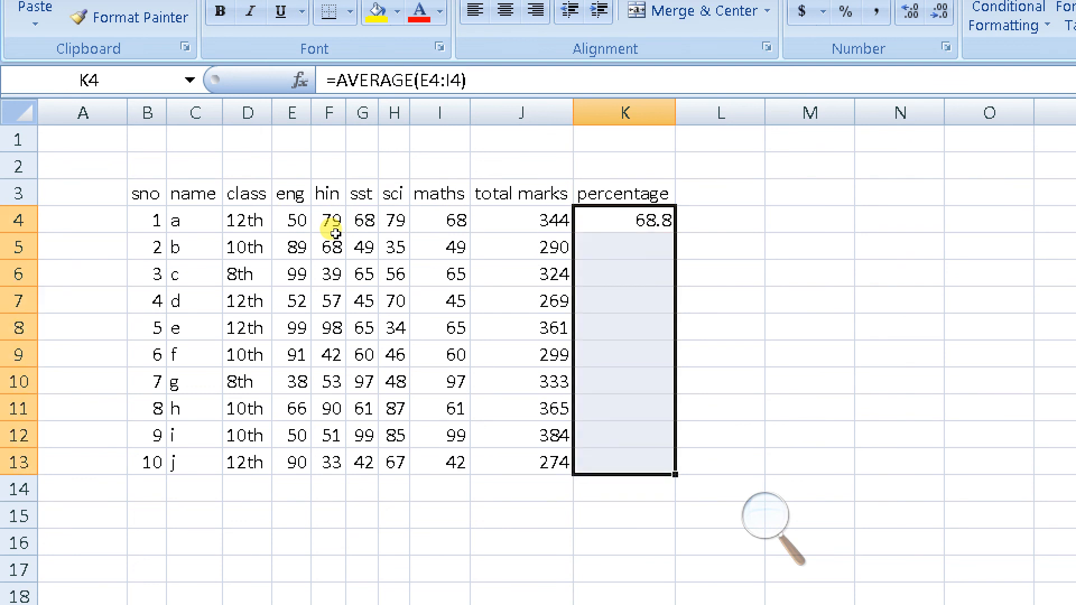
key(ctrl+d)
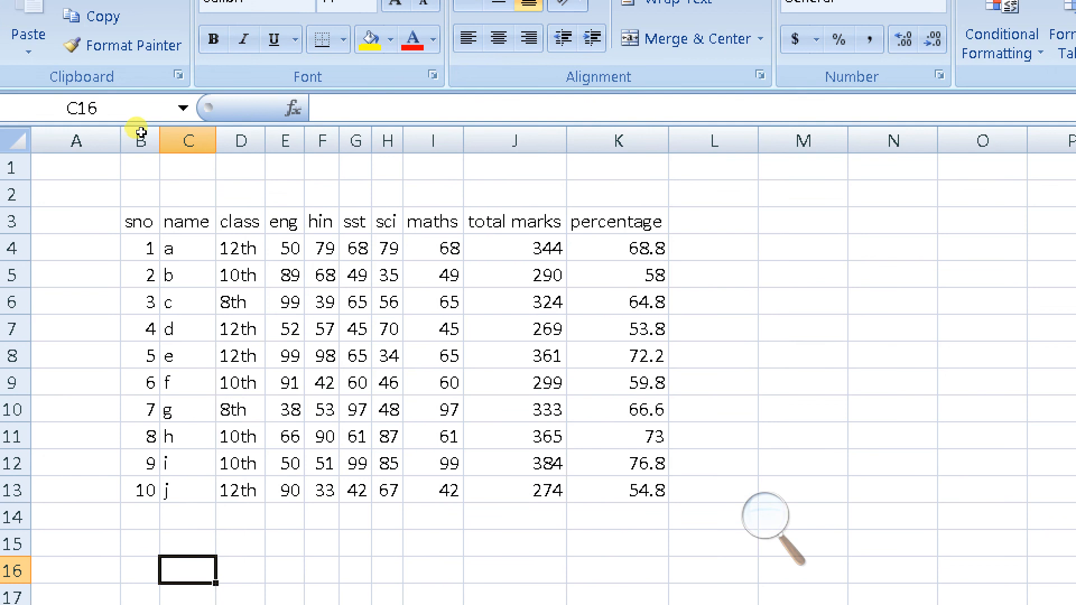
- Merge and center E1:J1 above the table and enter the title "filter option"
drag(274, 167, 486, 167)
key(alt+h)
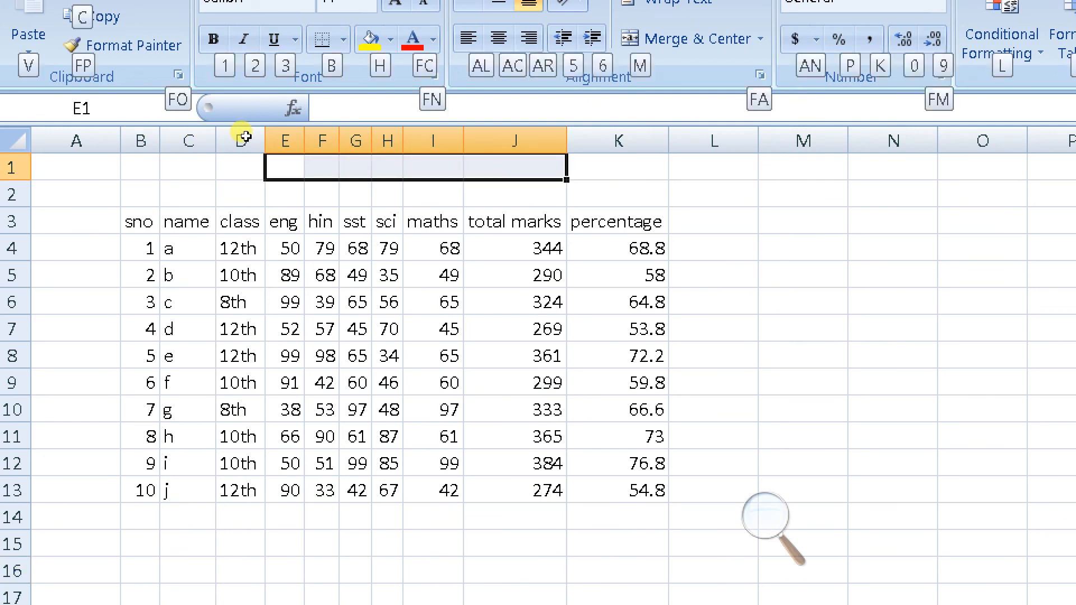
key(m)
text(c)
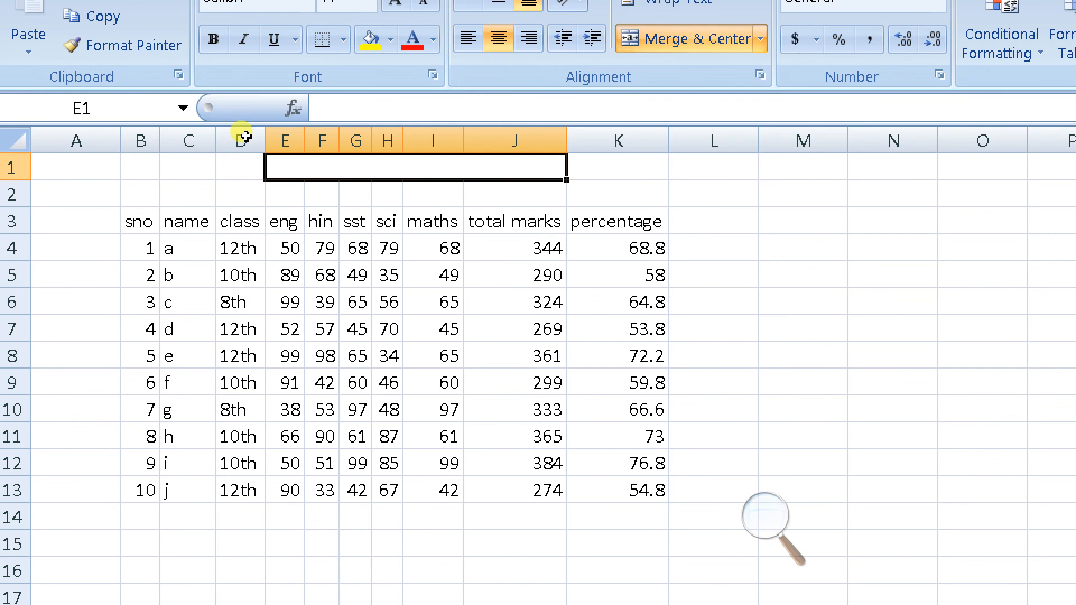
text(filter o)
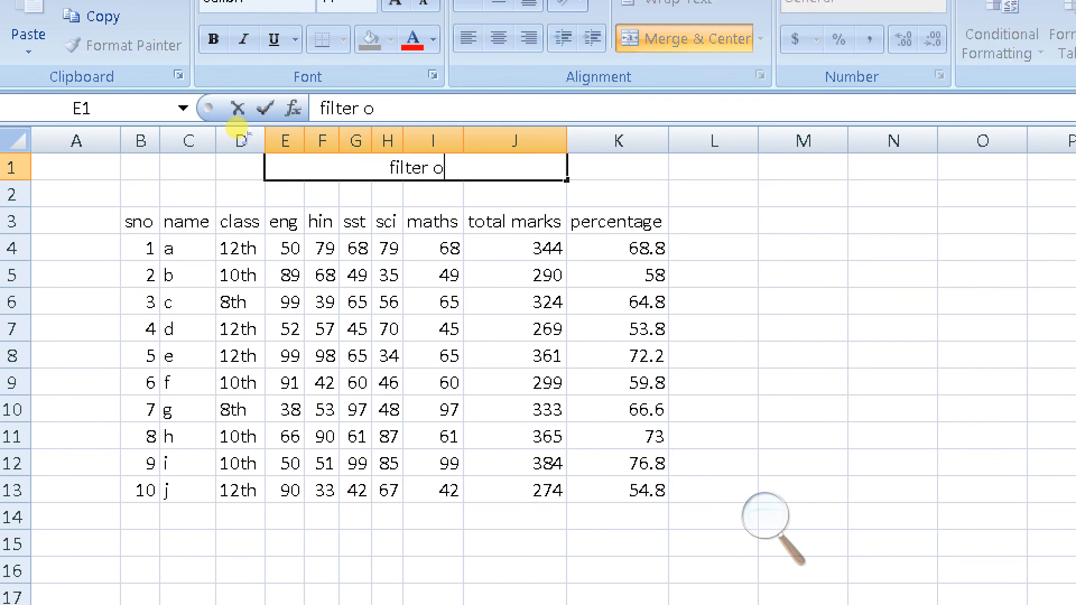
text(ption)
key(Return)
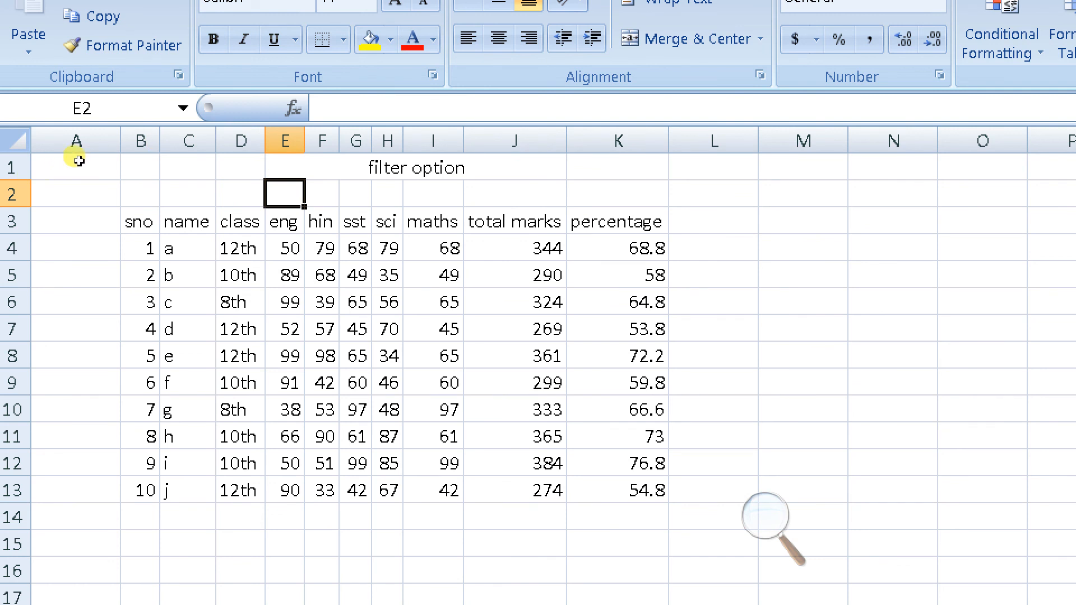
- Turn on Filter for the table's header row B3:K3
key(Down)
key(Left)
key(Left)
key(Left)
key(shift+Right)
key(shift+Right)
key(shift+Right)
key(shift+Right)
key(shift+Right)
key(shift+Right)
key(shift+Right)
key(shift+Right)
key(shift+Right)
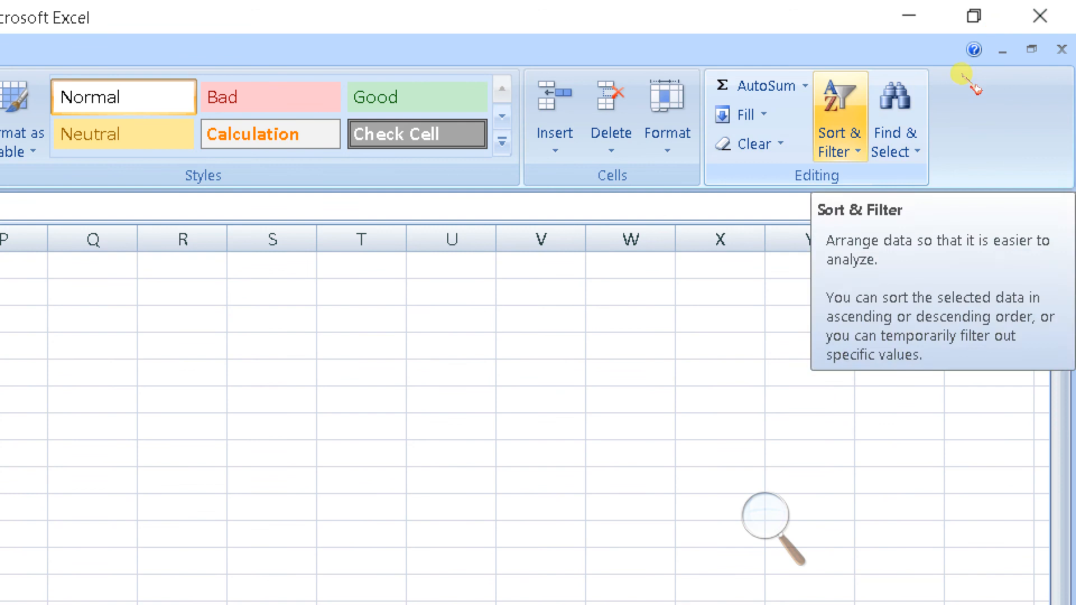
click(847, 147)
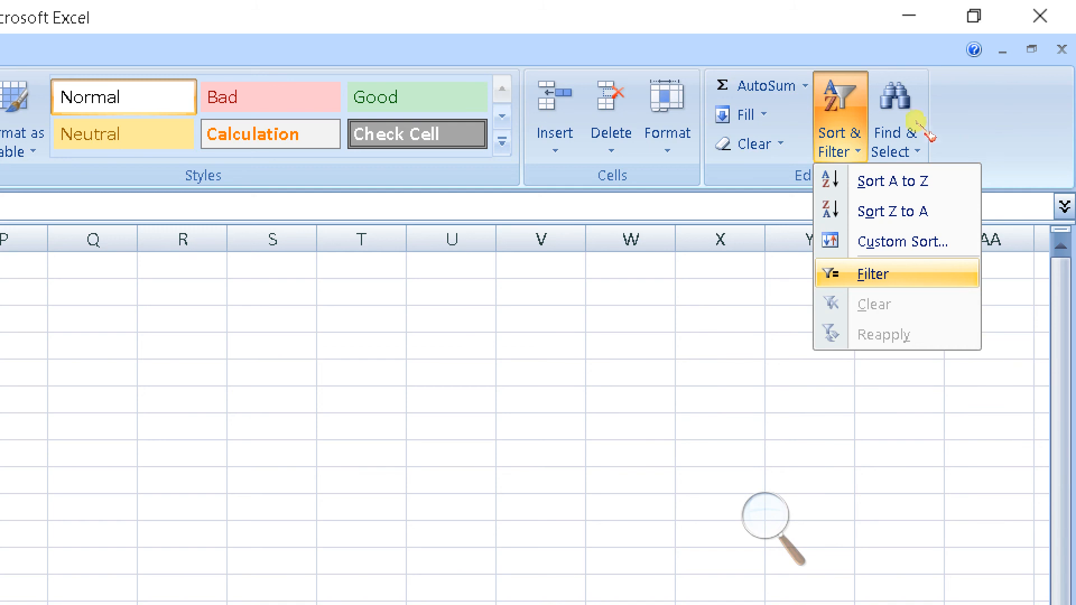
click(965, 133)
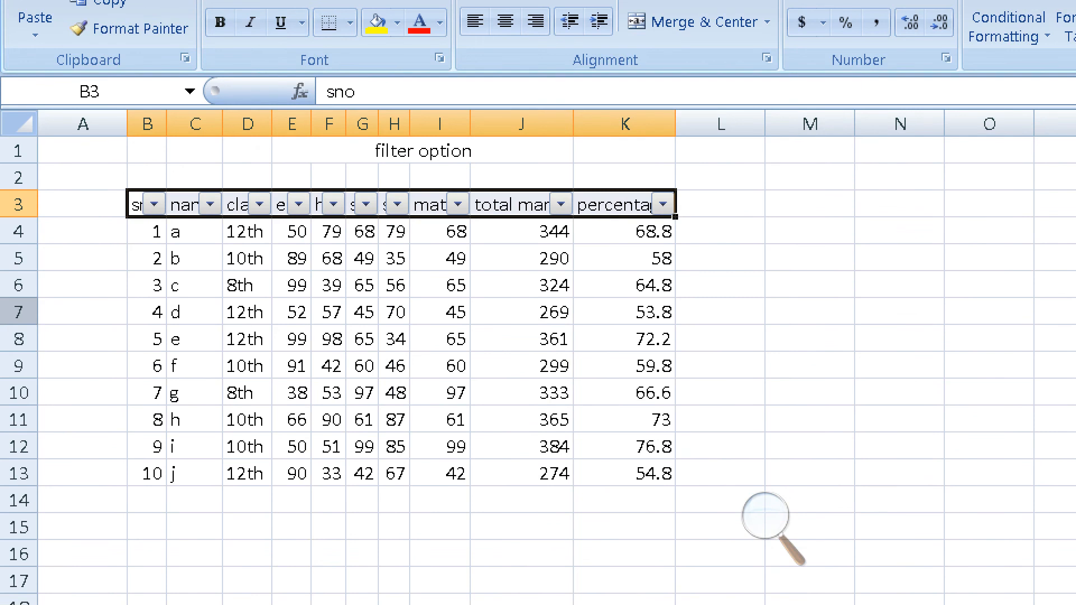
click(53, 228)
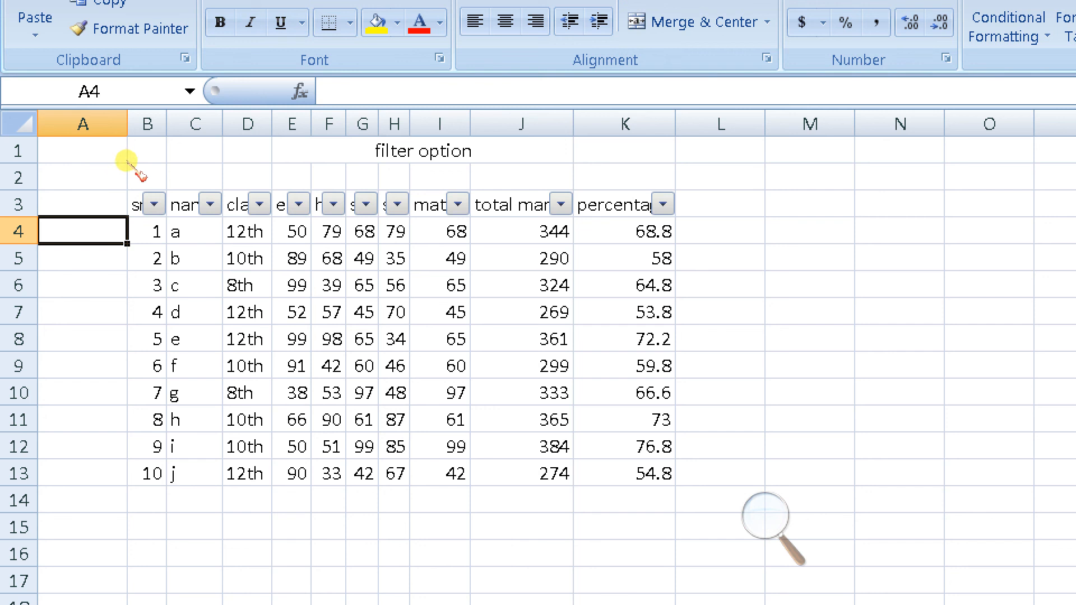
- Filter the class column so that only the 10th entries are shown
click(259, 204)
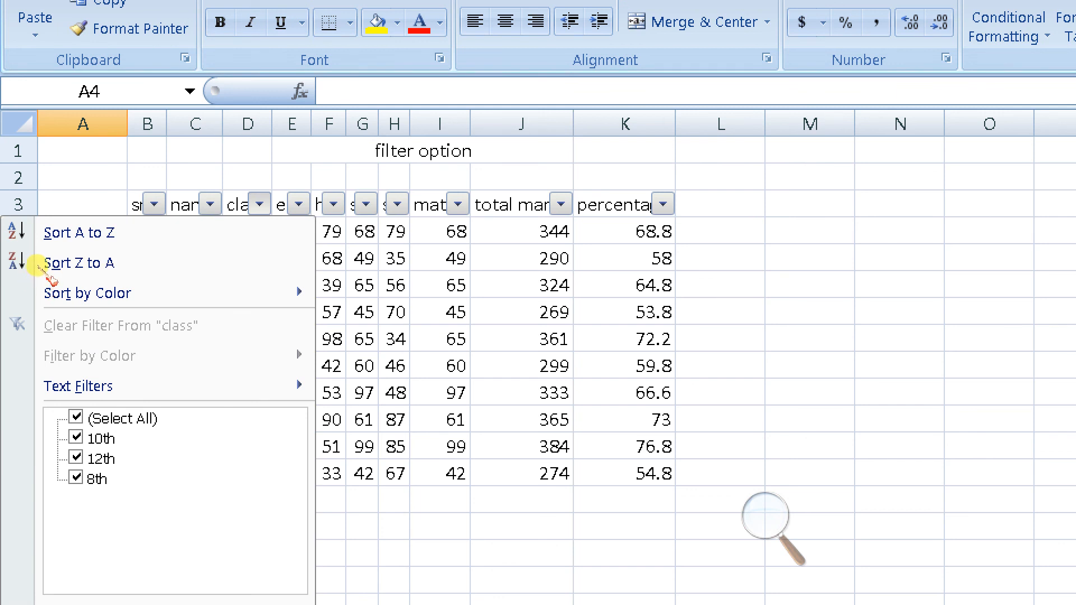
click(76, 418)
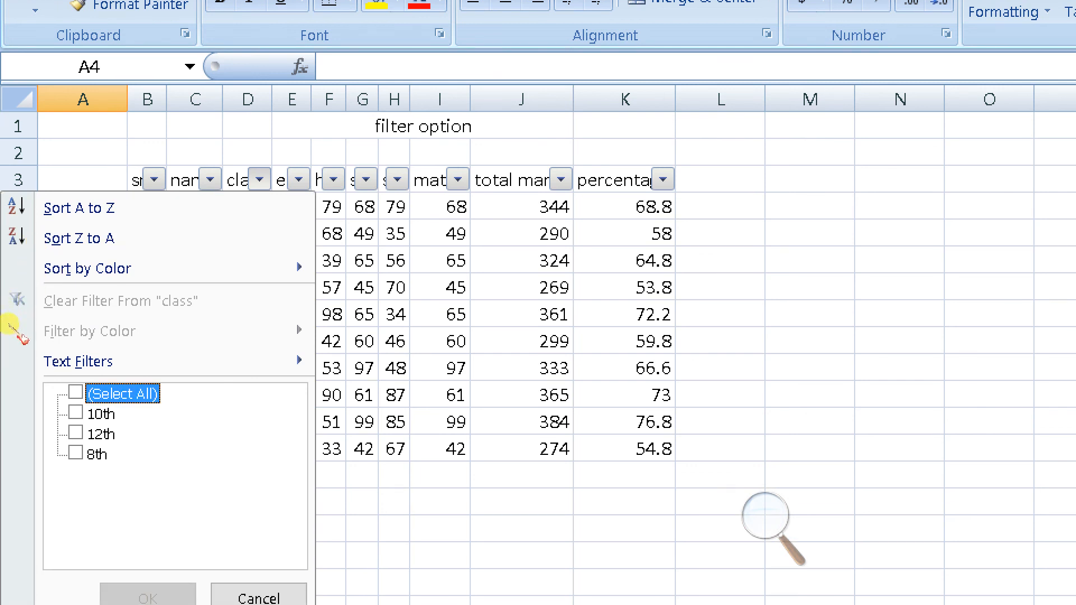
key(Down)
key(space)
key(Return)
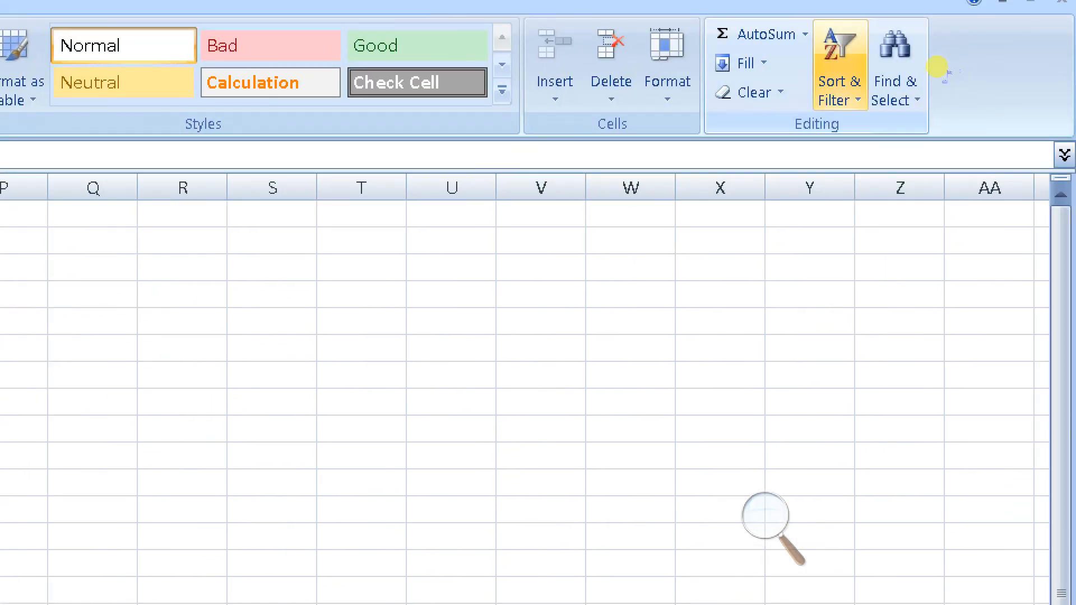
- Reset the class column filter so that all classes are shown
click(839, 84)
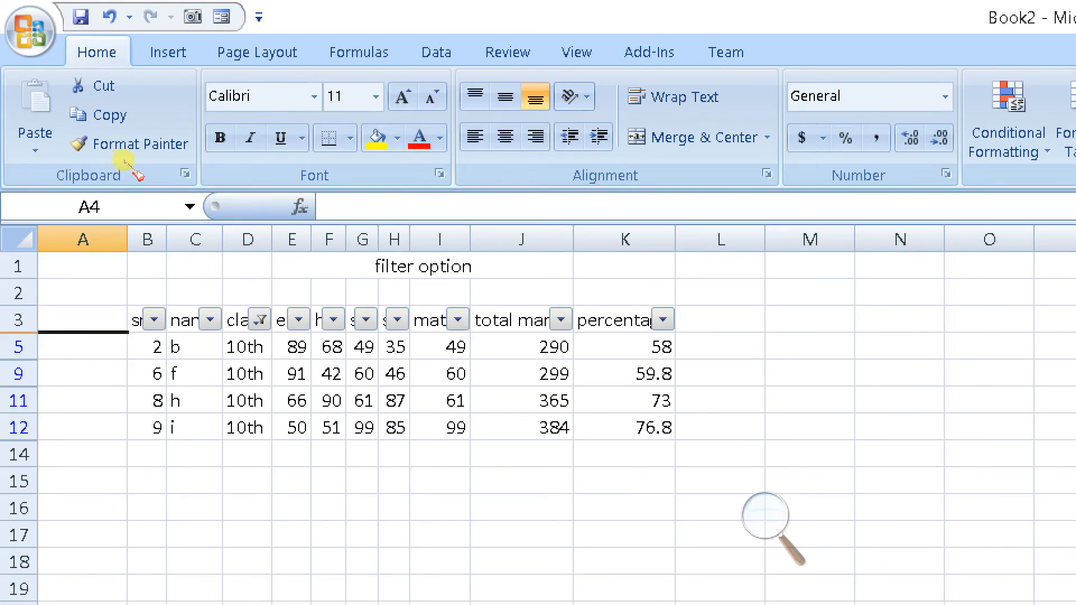
click(260, 320)
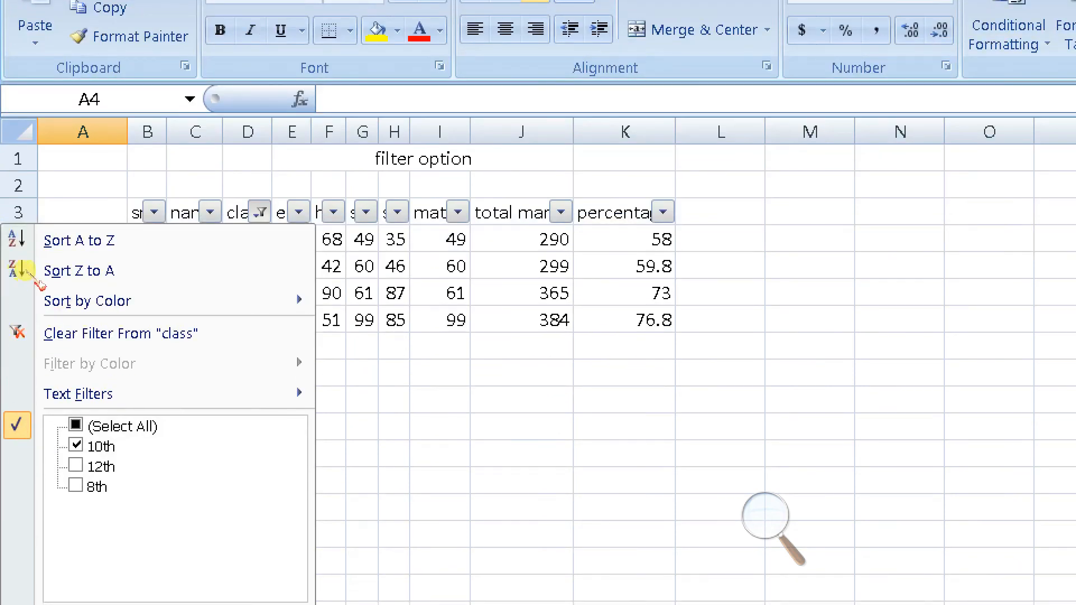
click(76, 425)
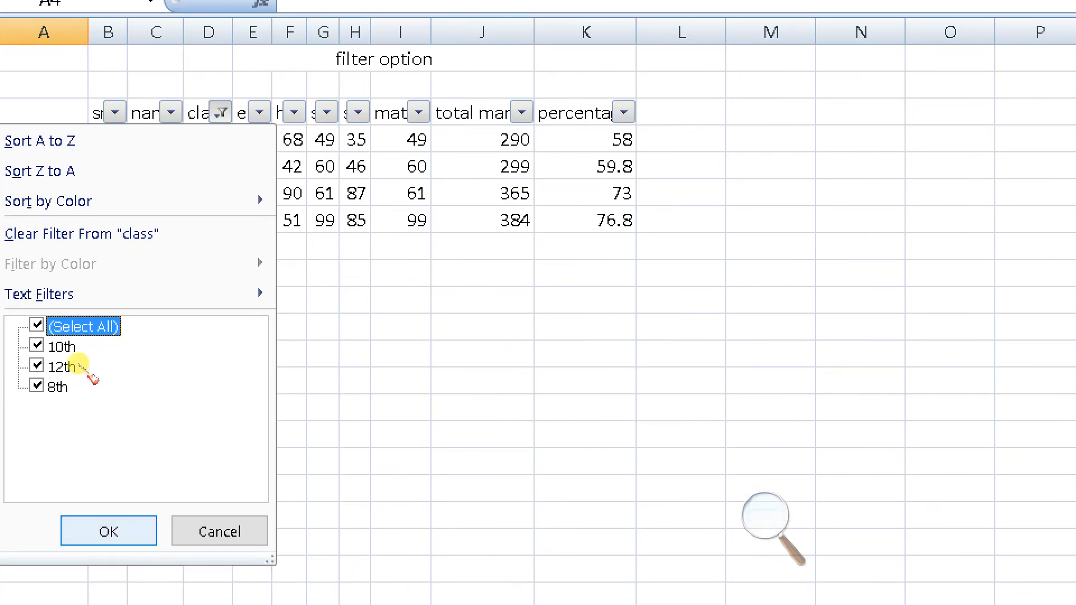
key(Return)
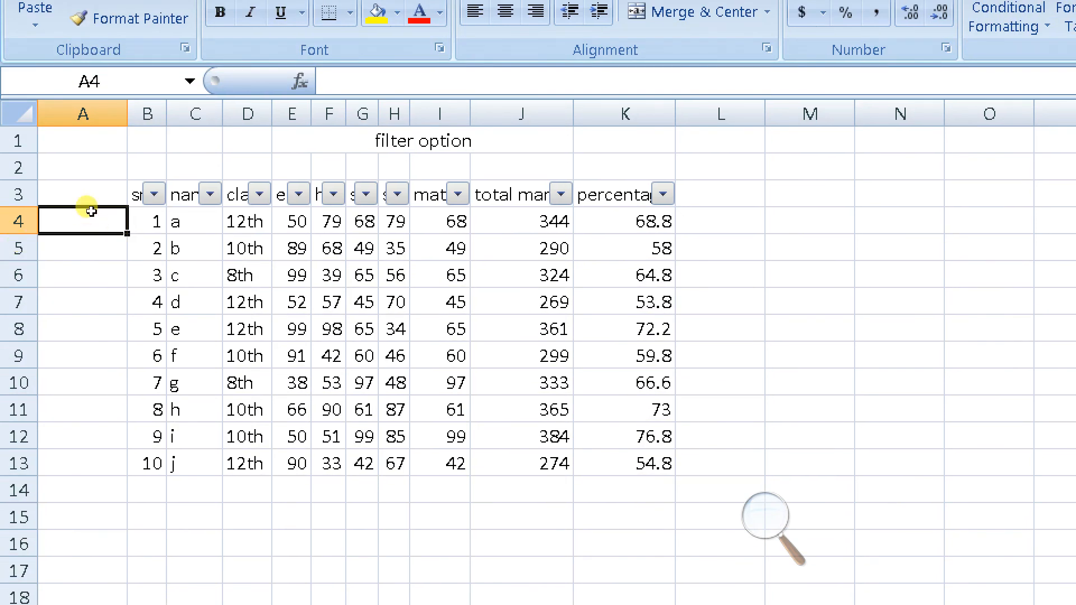
- Replace the name in C7 with "a"
key(Right)
key(Right)
key(Down)
key(Down)
key(Down)
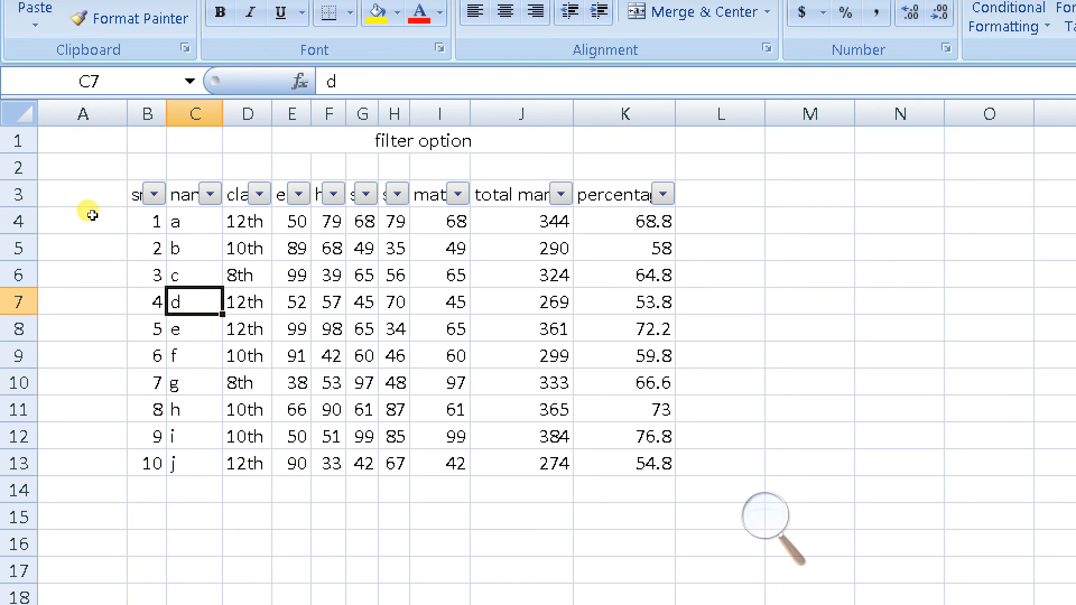
text(a)
key(Down)
- Replace the name in C10 with "b" and the name in C13 with "c"
key(Down)
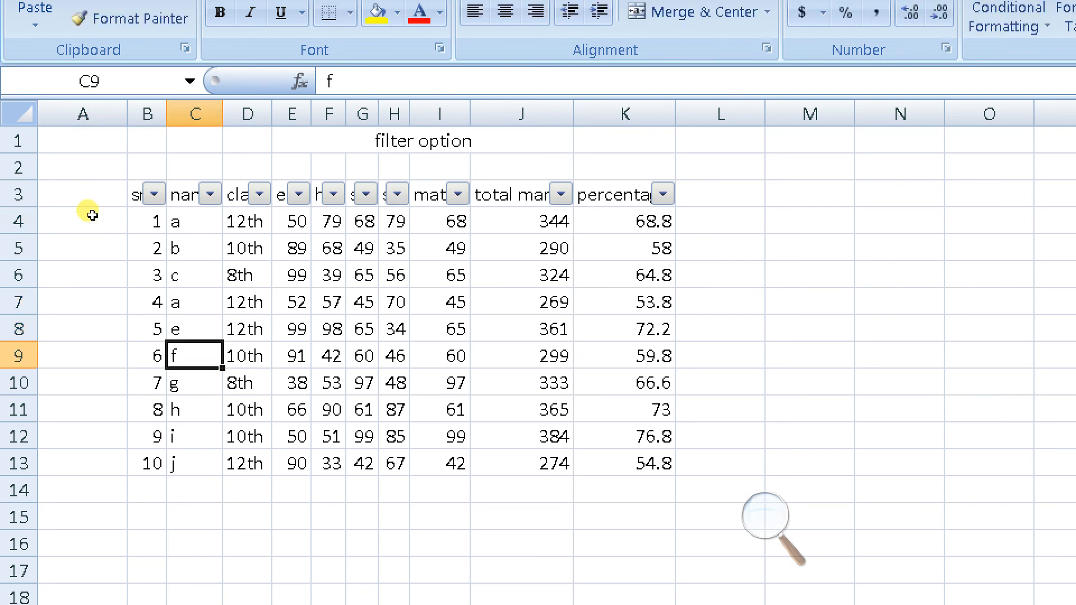
key(Down)
text(b)
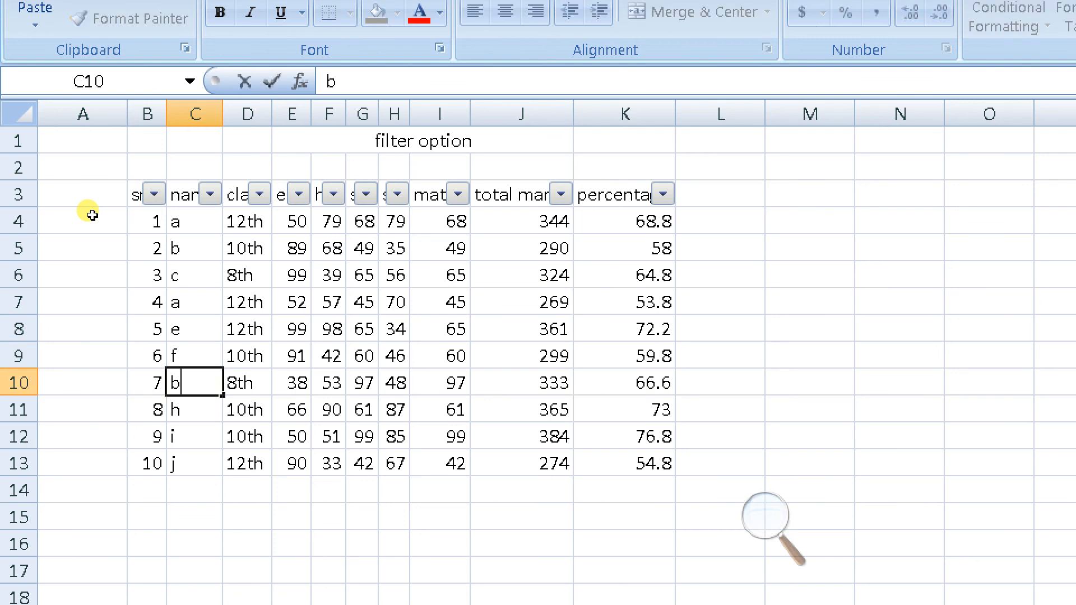
key(Down)
key(Down)
key(Down)
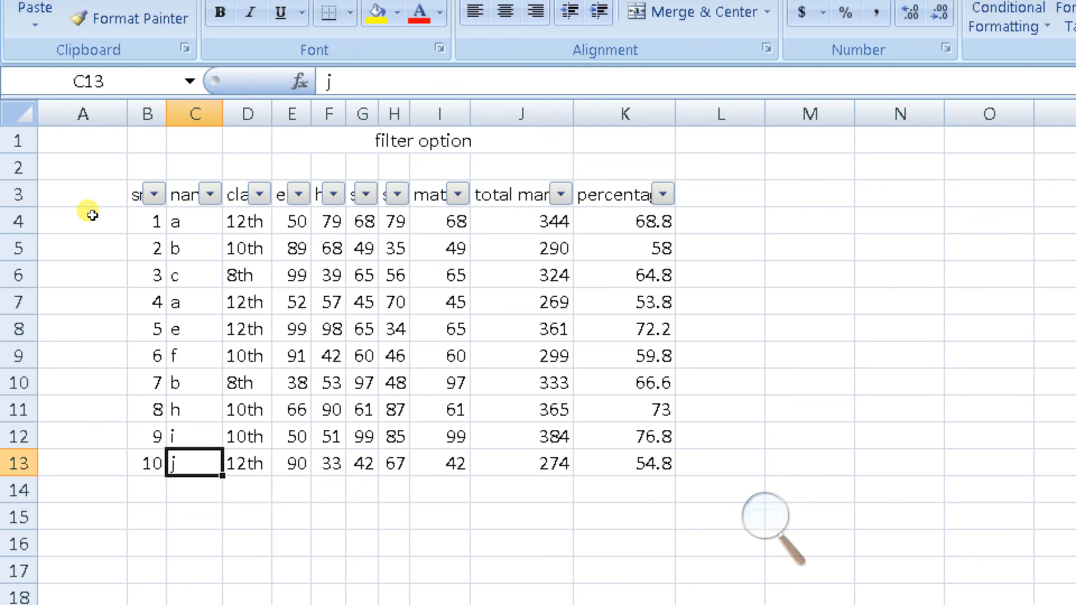
text(c)
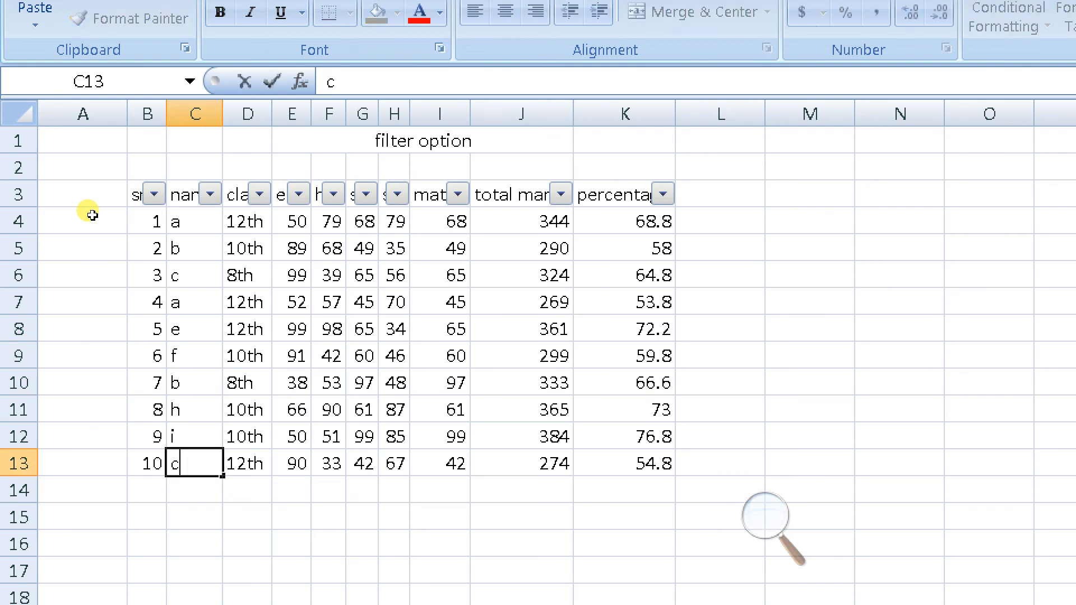
click(221, 317)
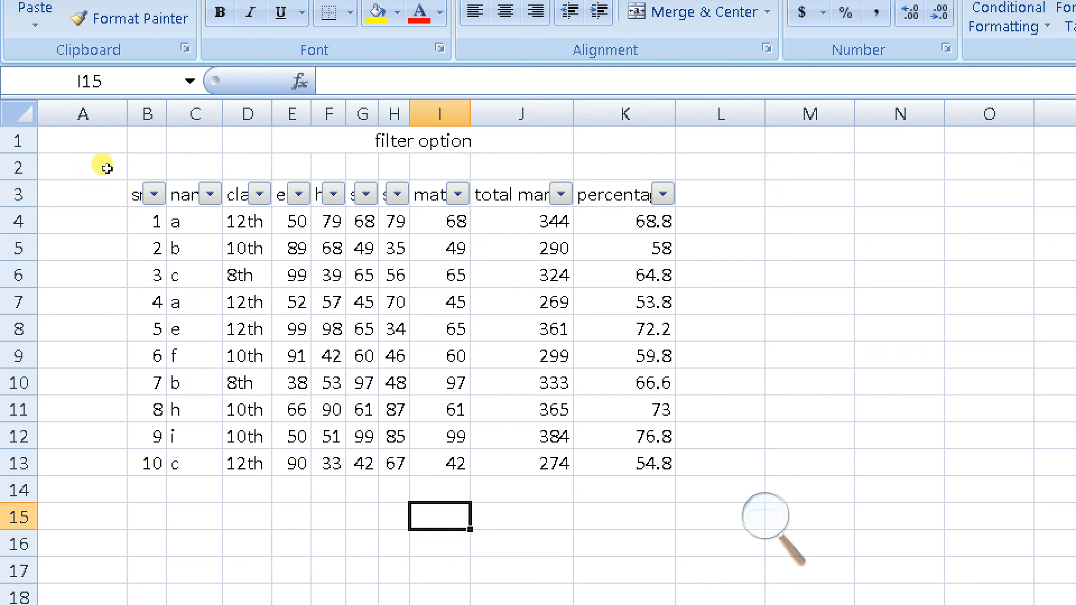
click(210, 193)
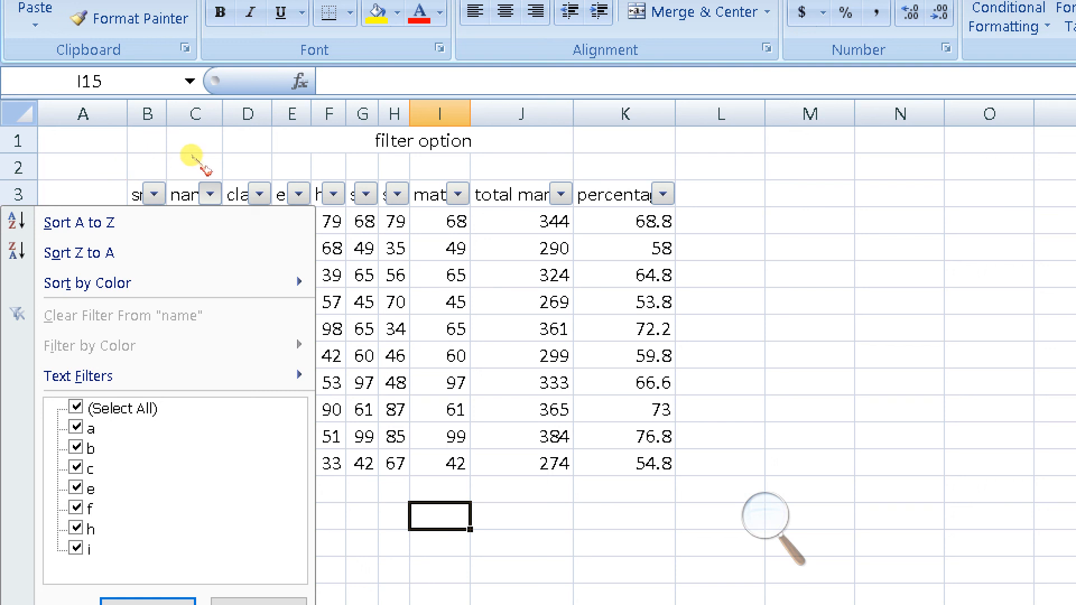
click(459, 194)
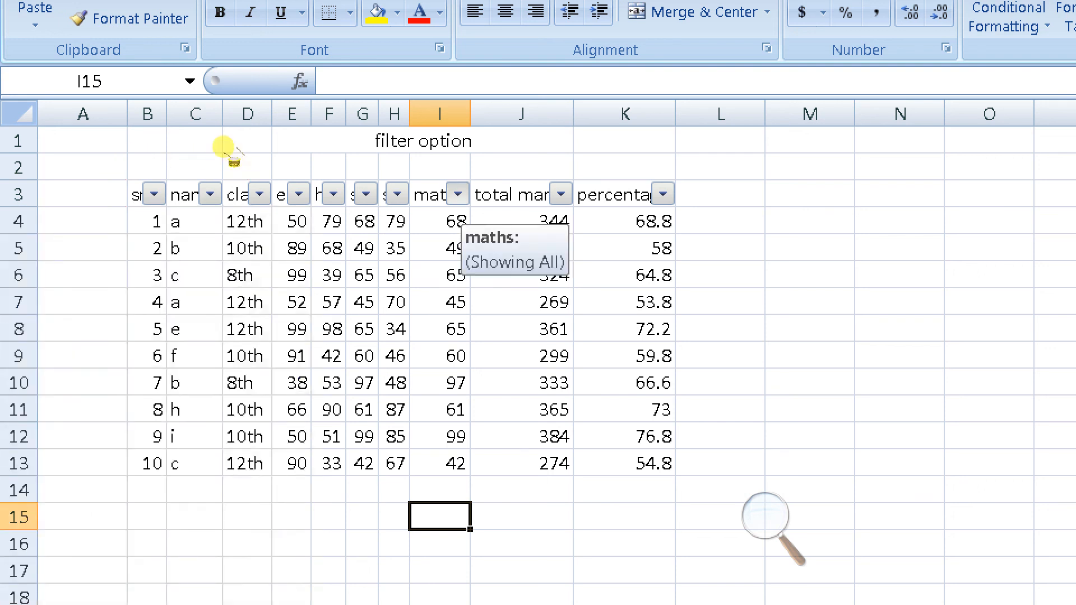
click(459, 194)
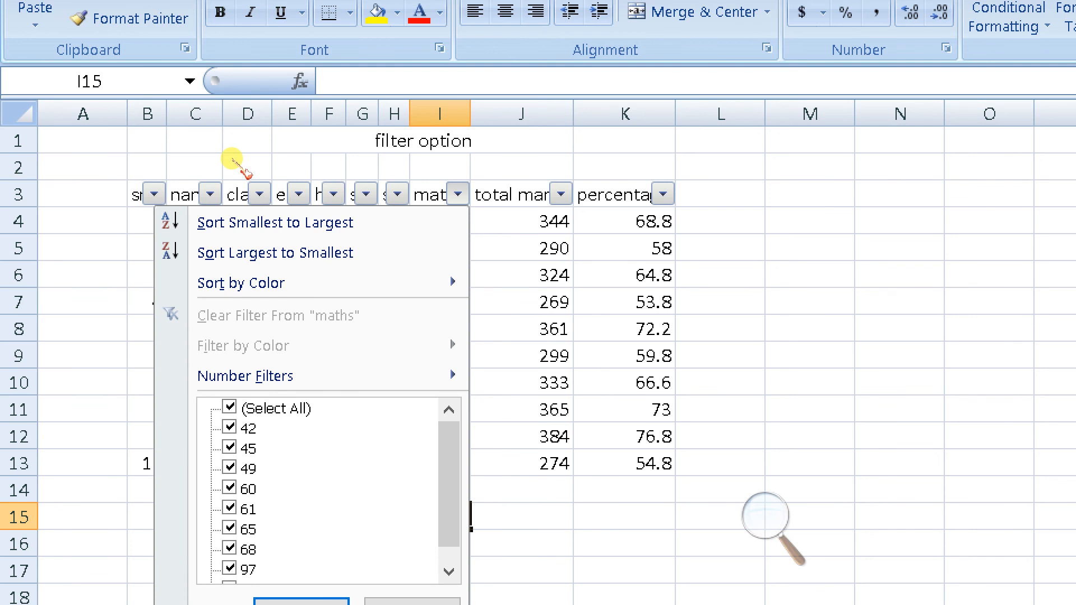
click(18, 219)
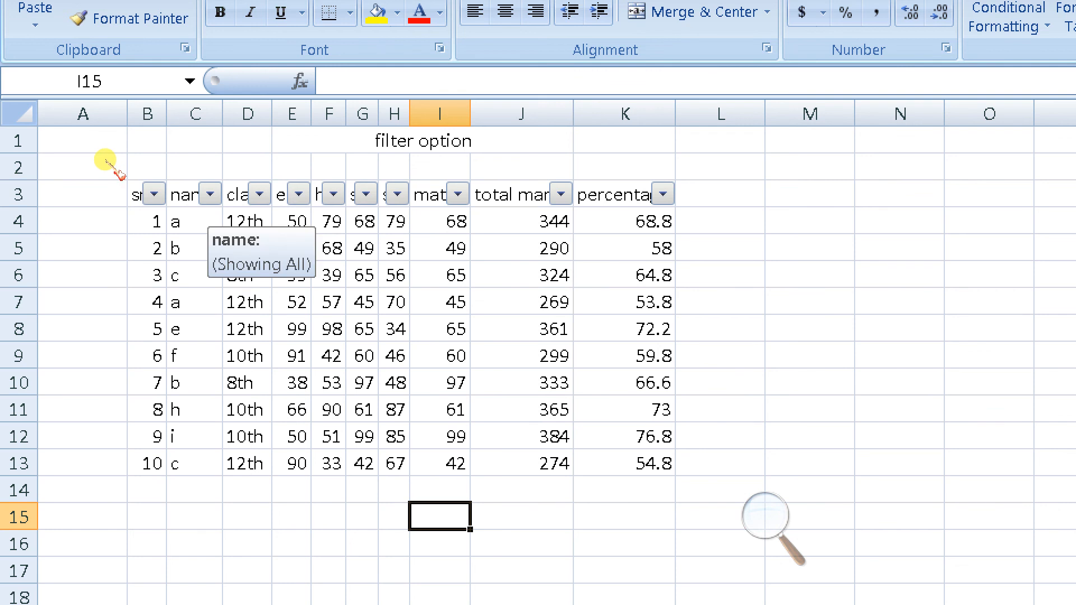
- Filter the name column to show only "a", and reselect all names to restore the full table
click(210, 194)
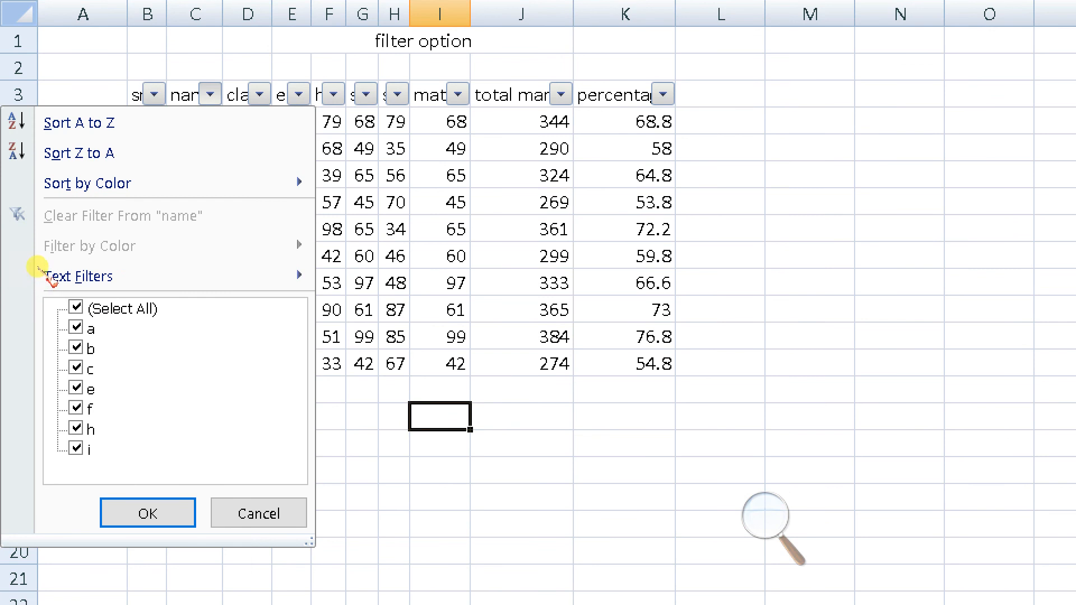
click(76, 308)
click(76, 328)
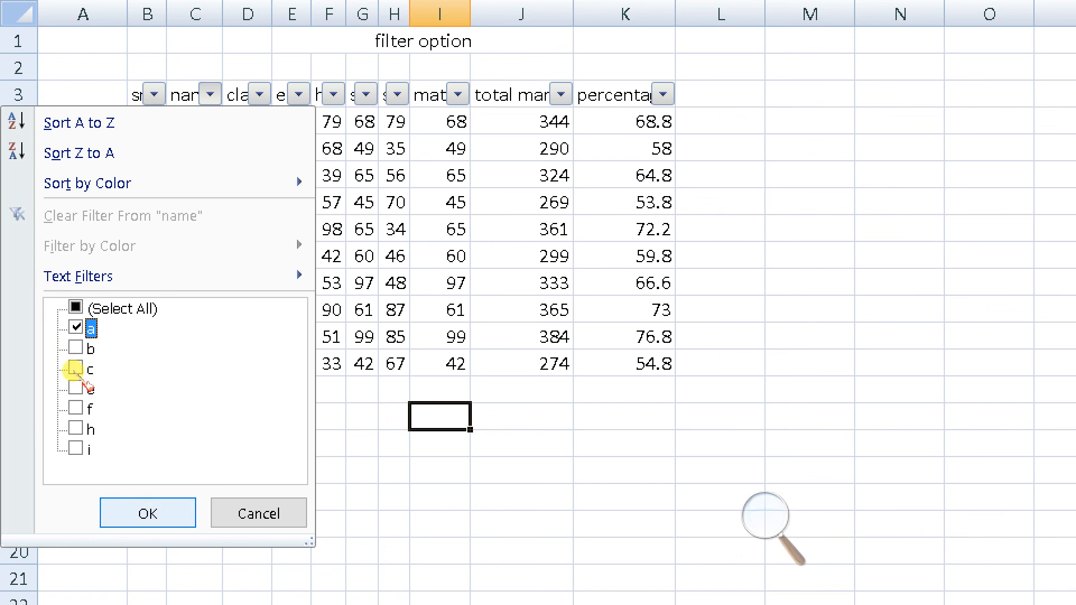
key(Return)
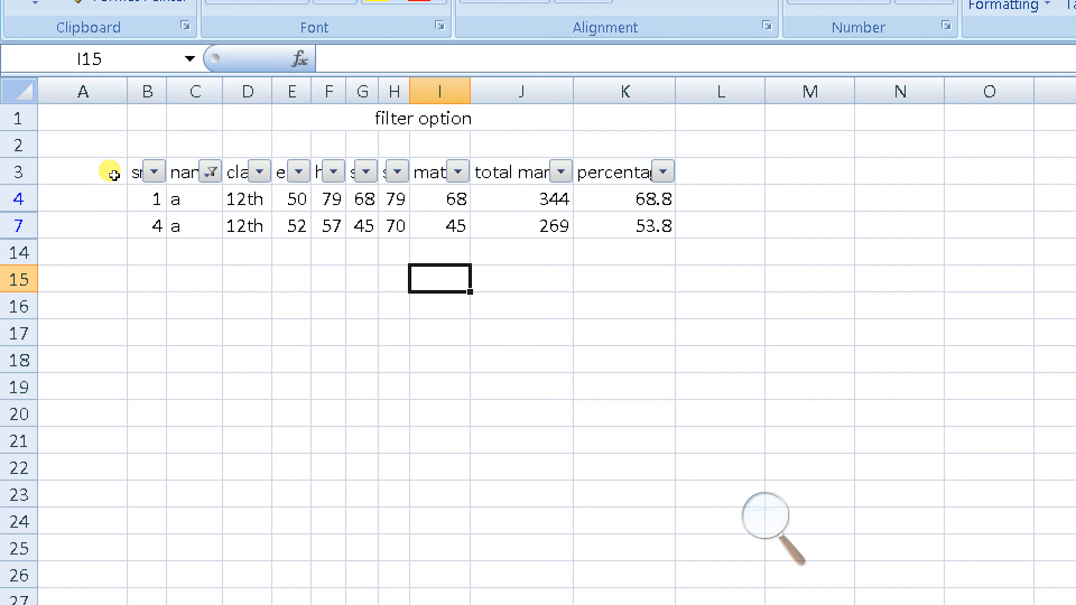
click(210, 172)
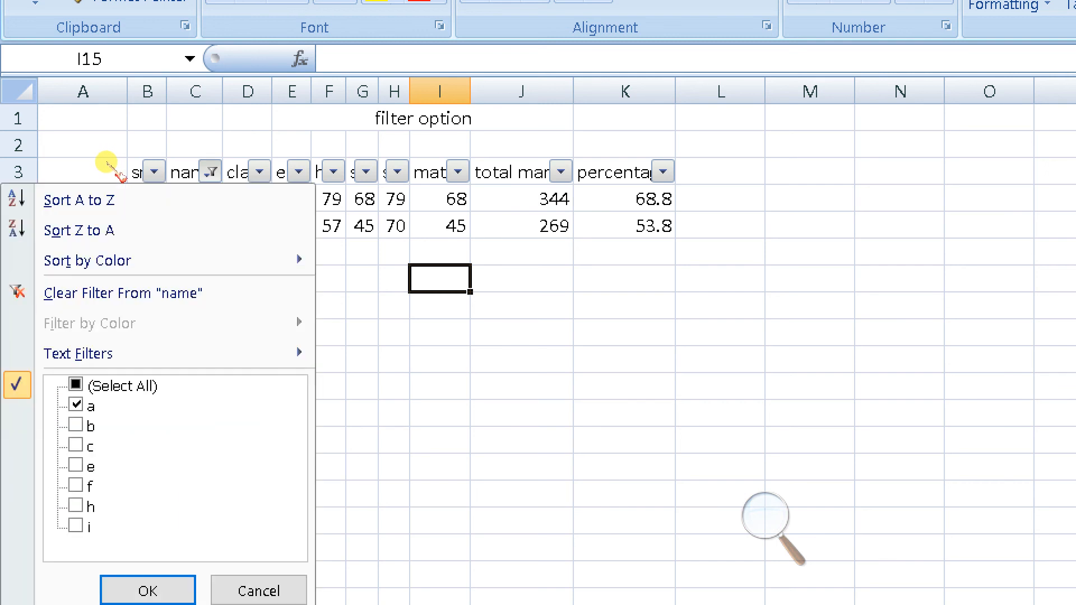
click(75, 384)
click(139, 590)
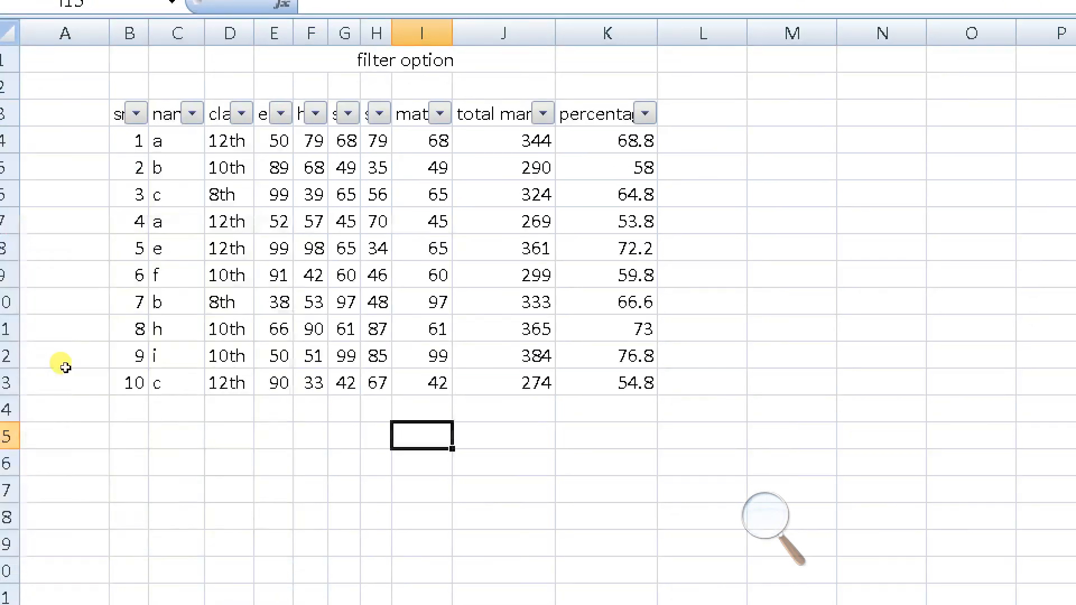
- Filter the class column to show only 12th, and reselect all classes to restore the full table
click(241, 114)
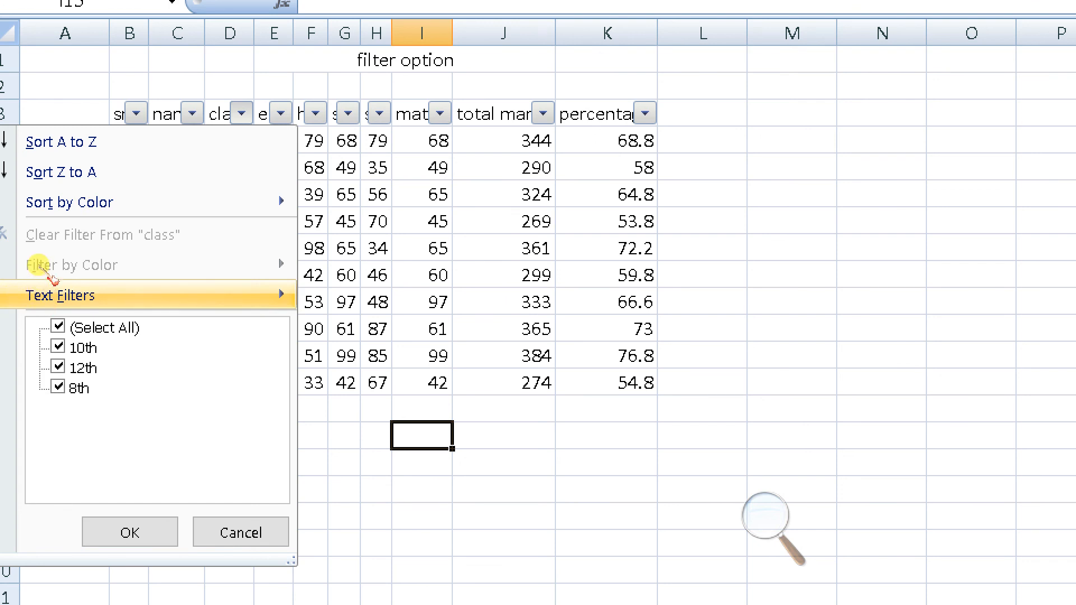
click(57, 327)
click(58, 367)
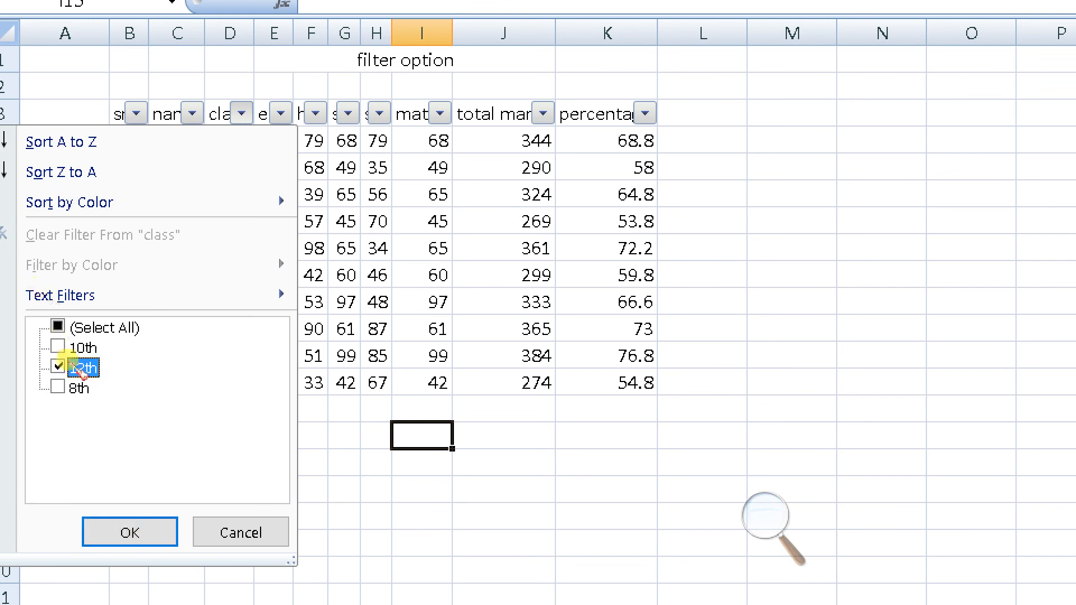
key(Return)
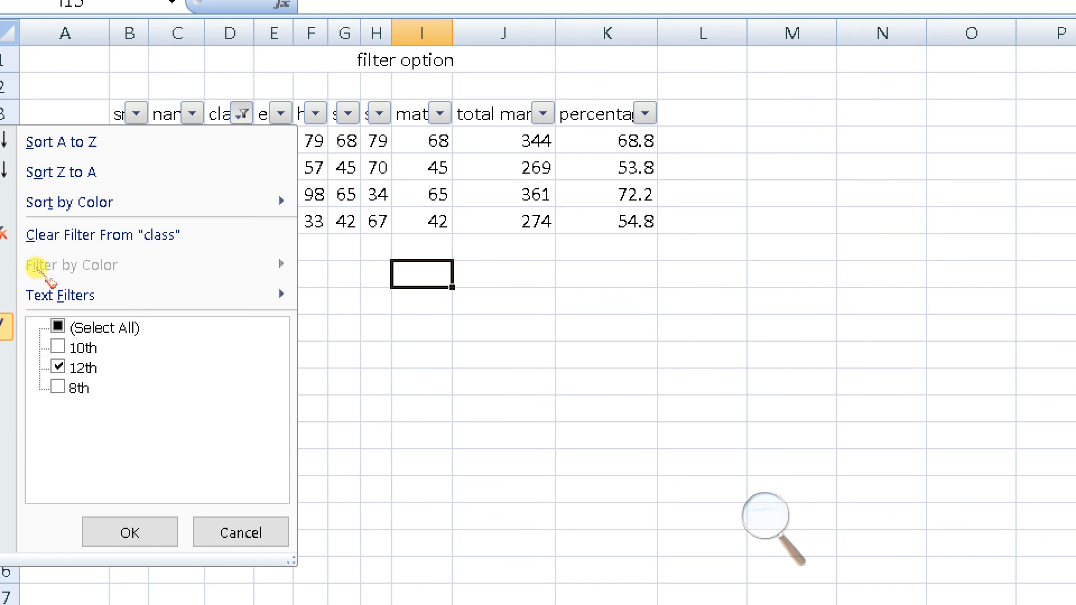
click(57, 326)
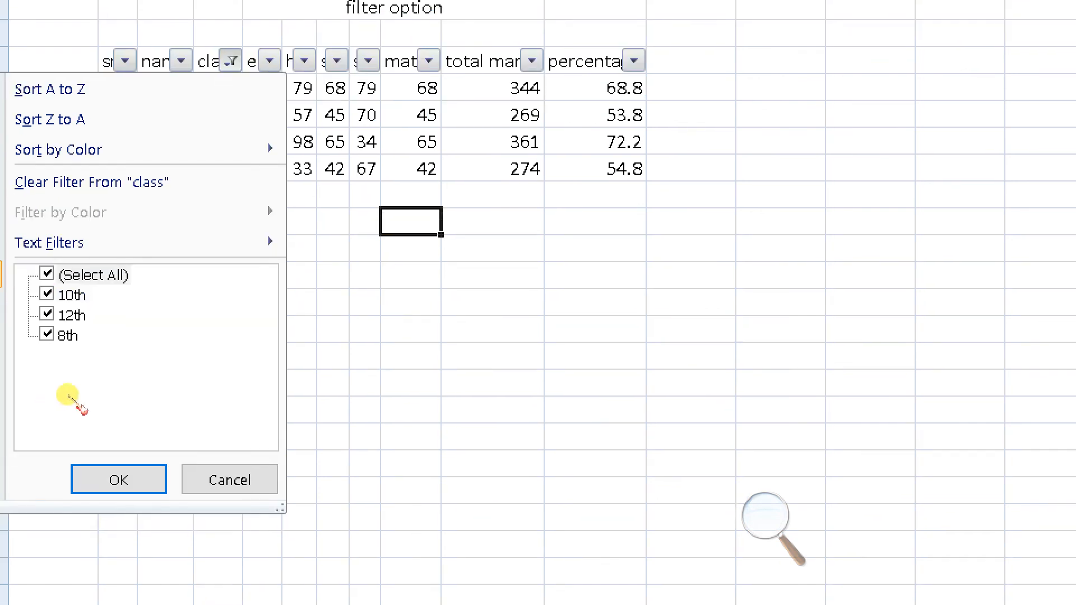
key(Return)
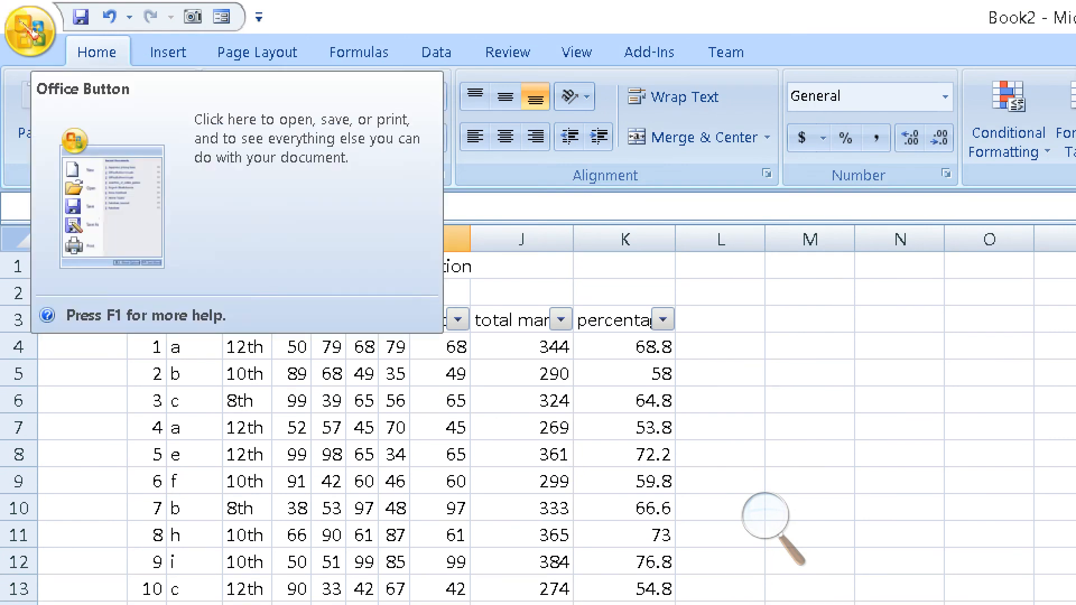
- Look through the Advanced settings in Excel Options and close the dialog
click(29, 32)
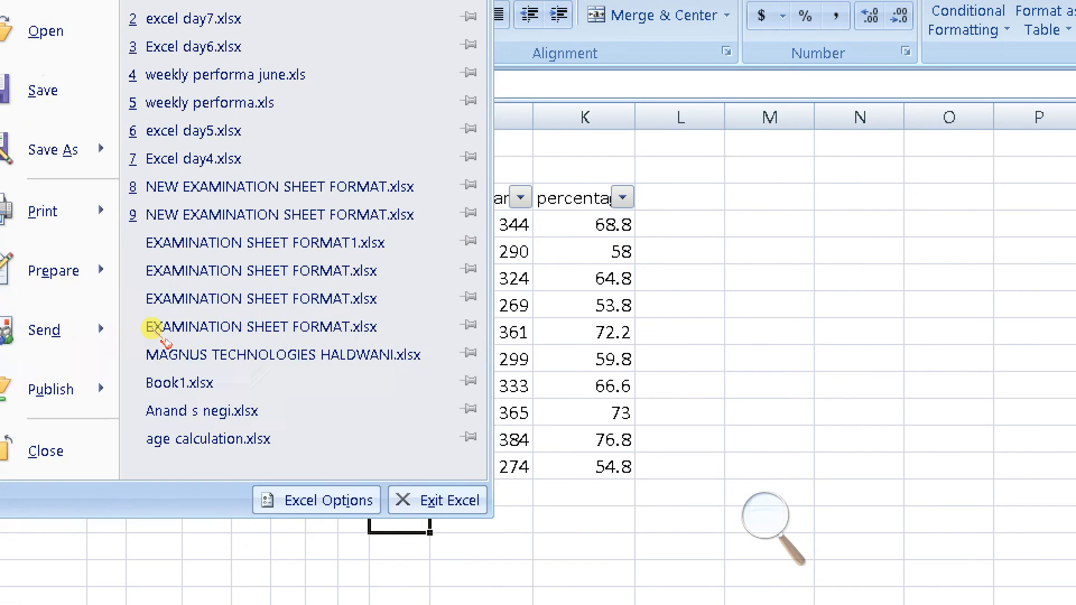
click(317, 499)
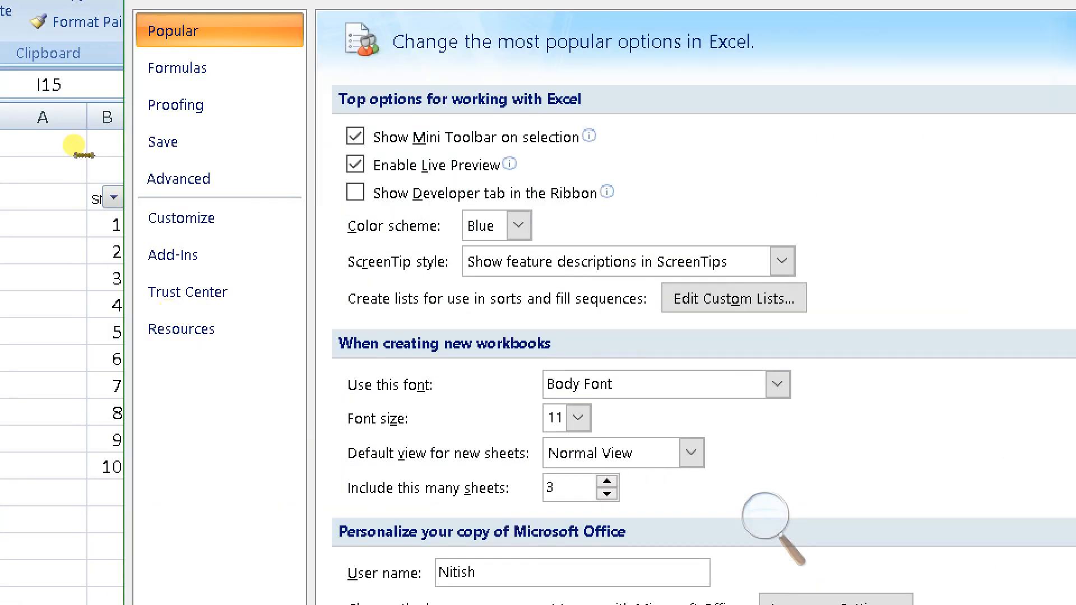
click(179, 178)
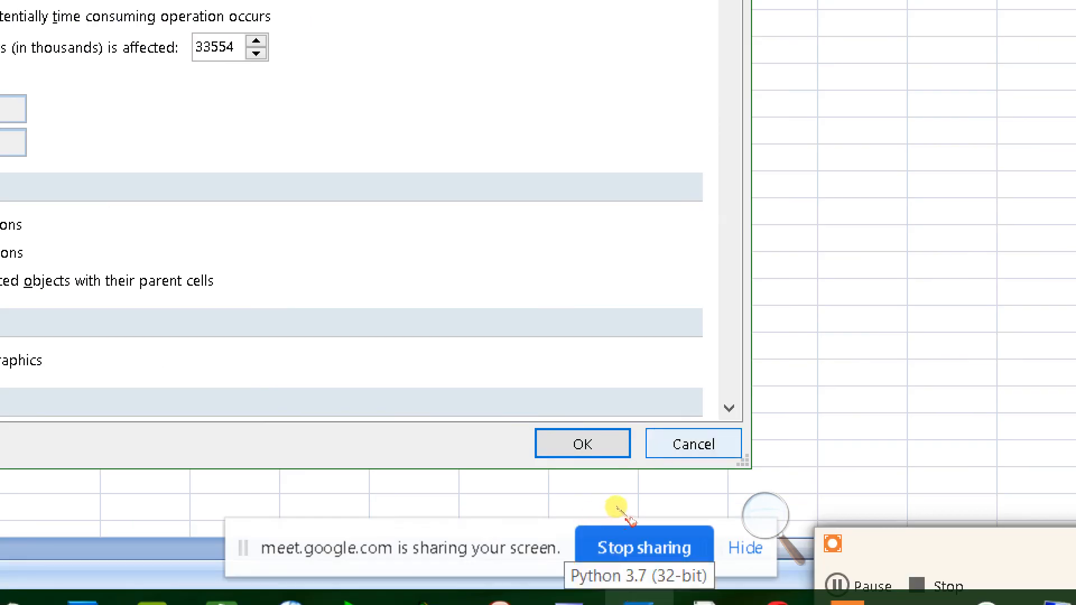
key(Return)
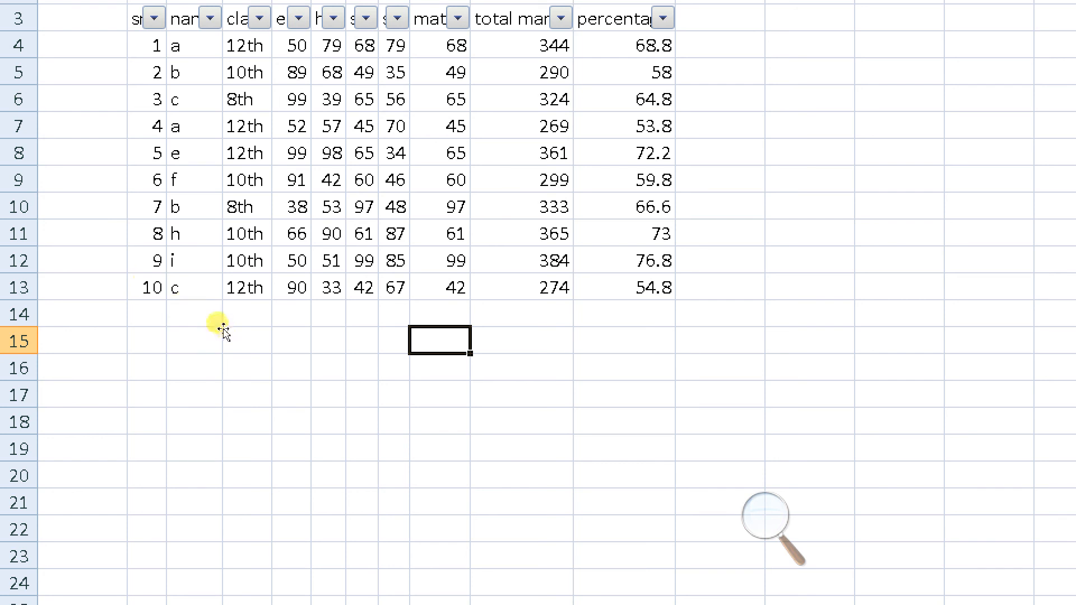
- Enter 1 in I15, copy it down through I22 twice, and undo each fill
text(1)
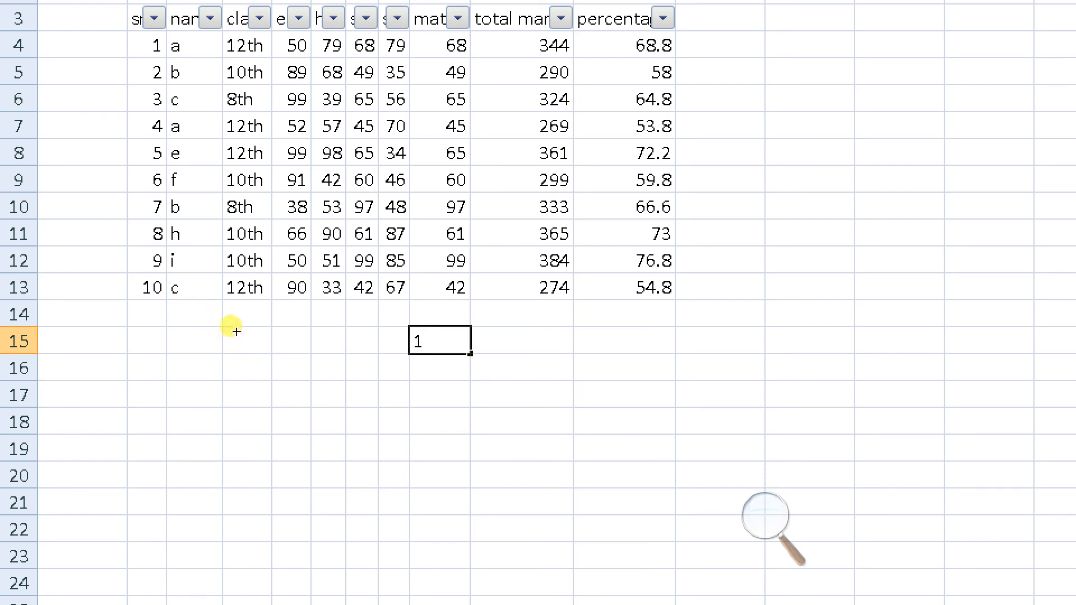
key(ctrl+Return)
drag(469, 353, 469, 543)
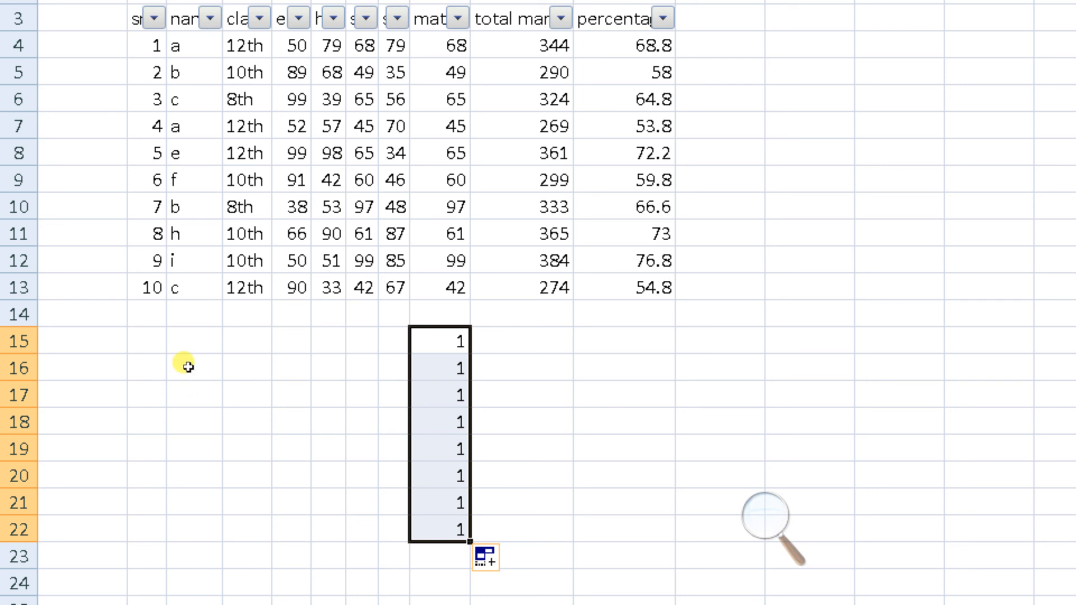
key(ctrl+z)
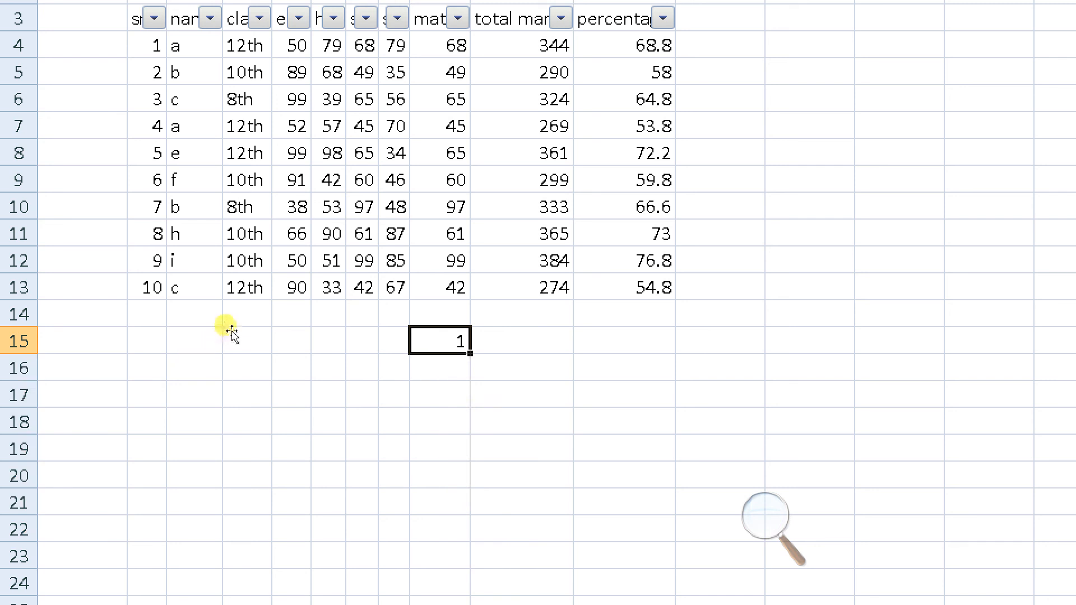
drag(469, 353, 470, 530)
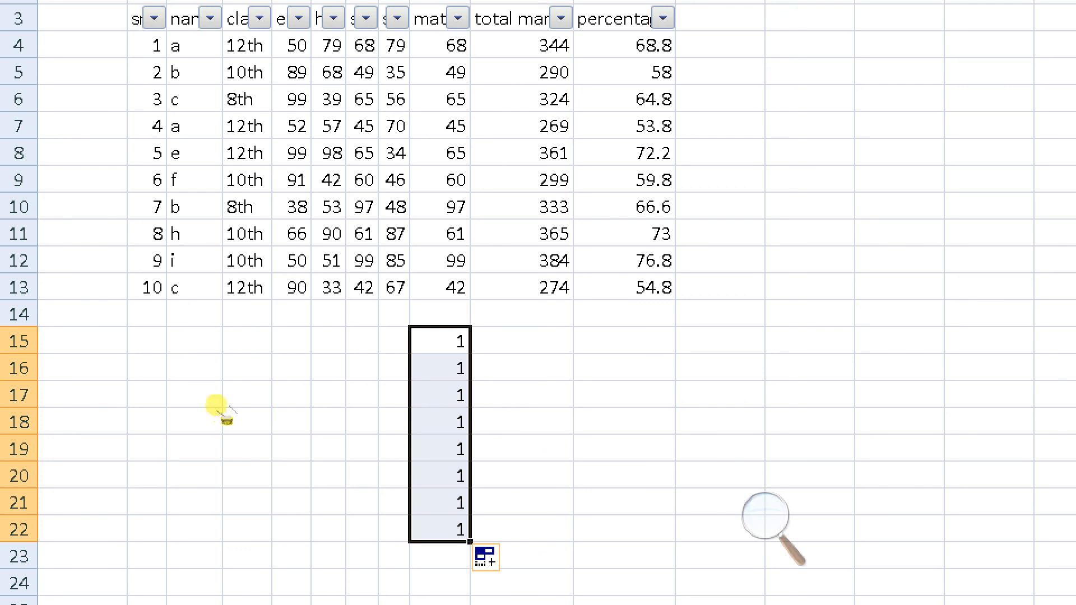
key(ctrl+z)
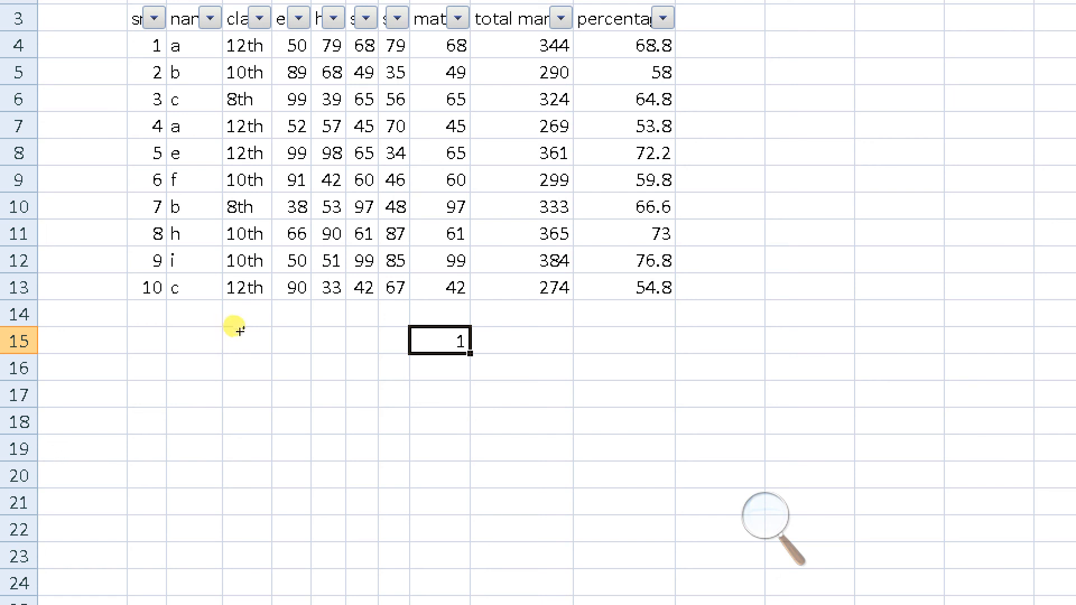
- Fill I15:I22 as a number series from 1 to 8, and delete the values
drag(237, 367, 228, 427)
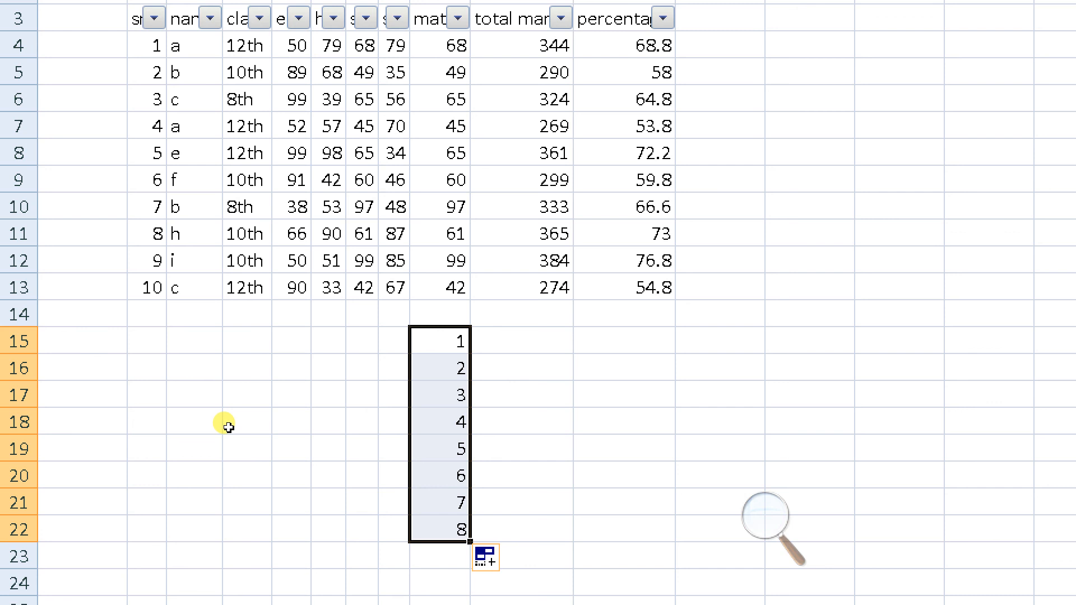
key(Delete)
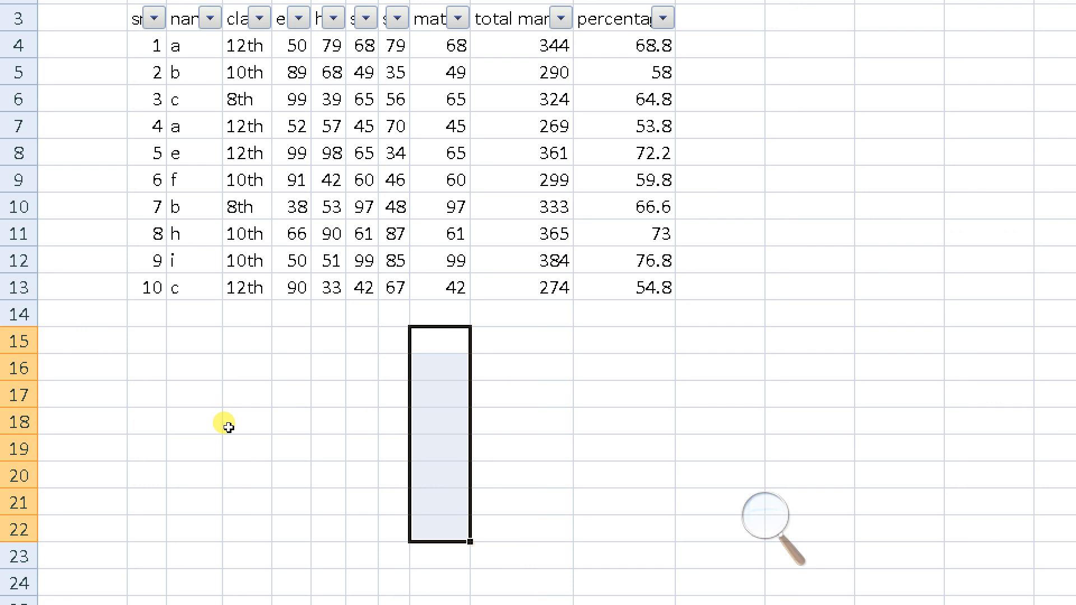
- Filter the maths column to show only marks greater than 80, and undo the filter
click(310, 359)
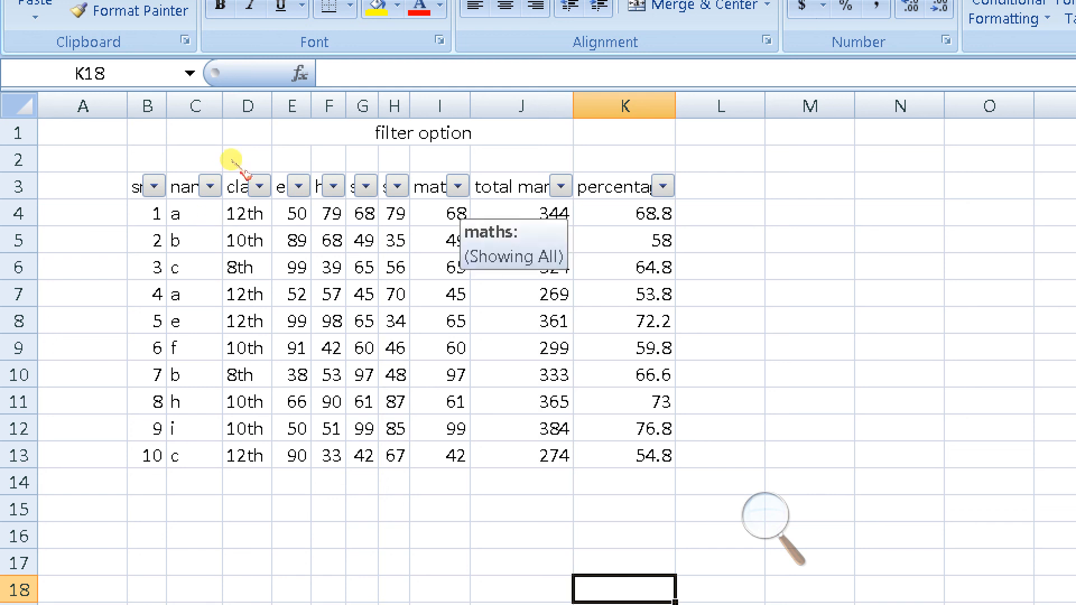
click(458, 186)
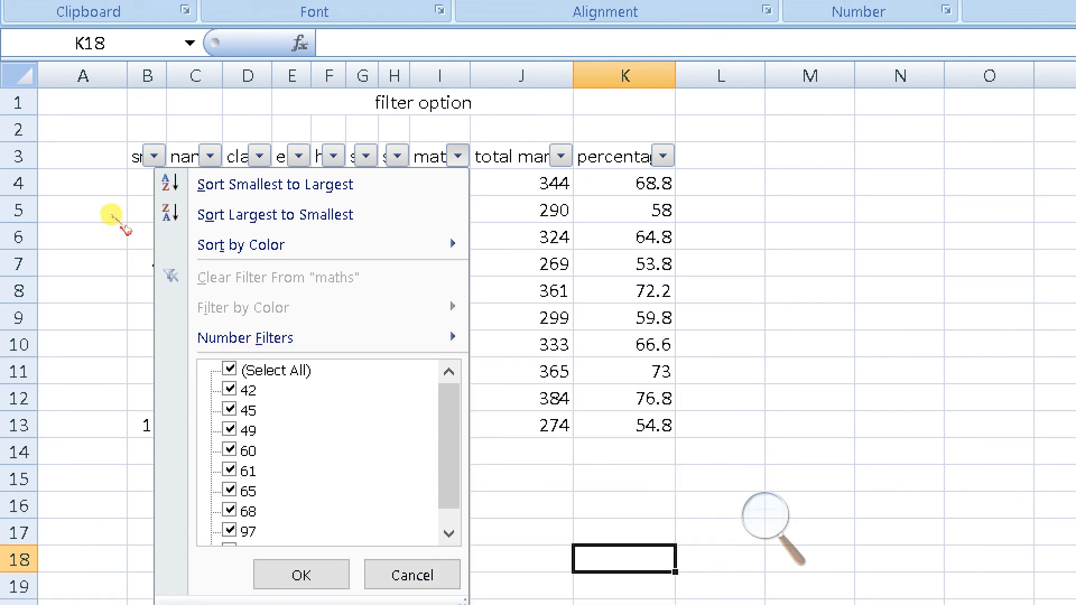
mouse_move(211, 337)
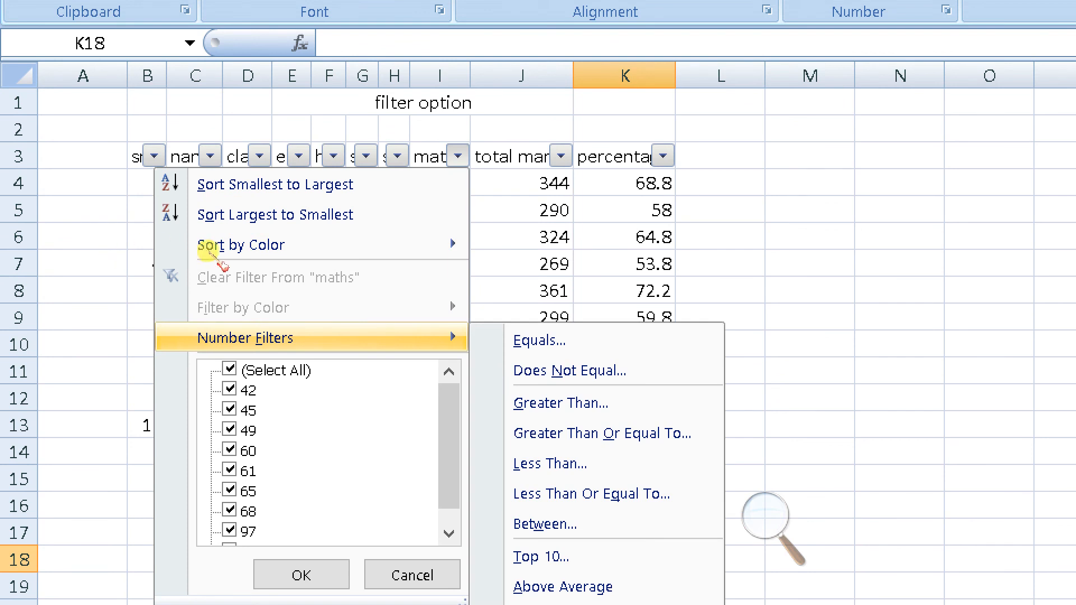
key(Right)
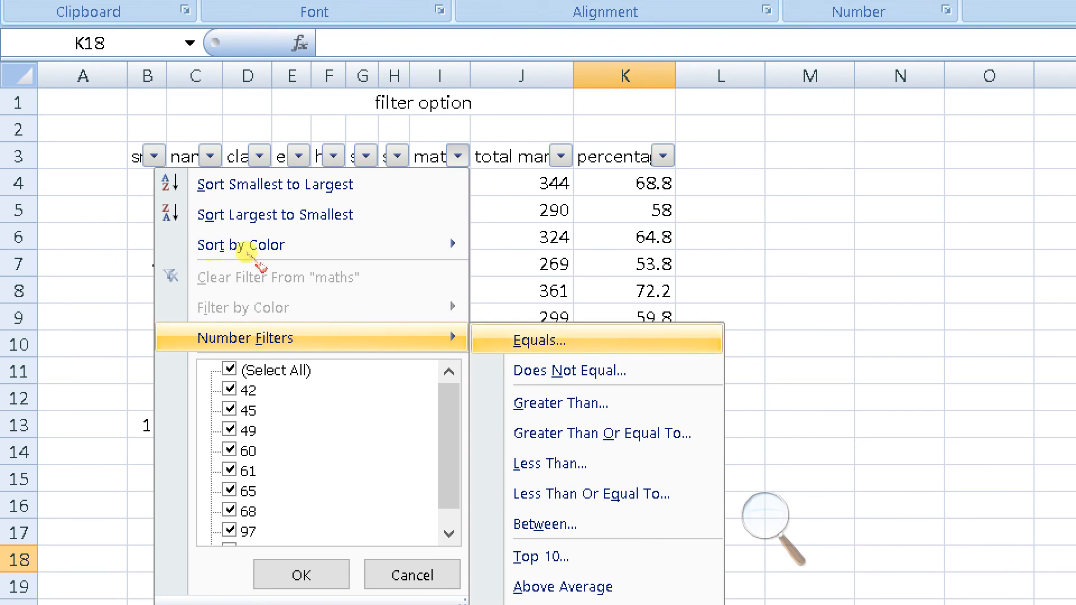
key(Down)
key(Down)
key(Down)
key(Down)
key(Up)
key(Up)
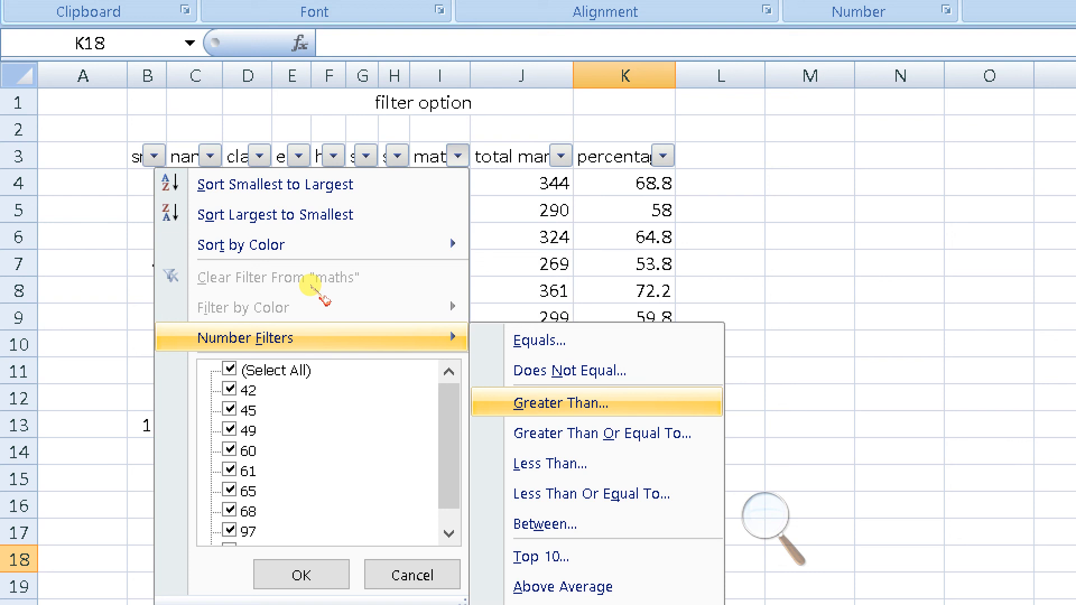
key(Return)
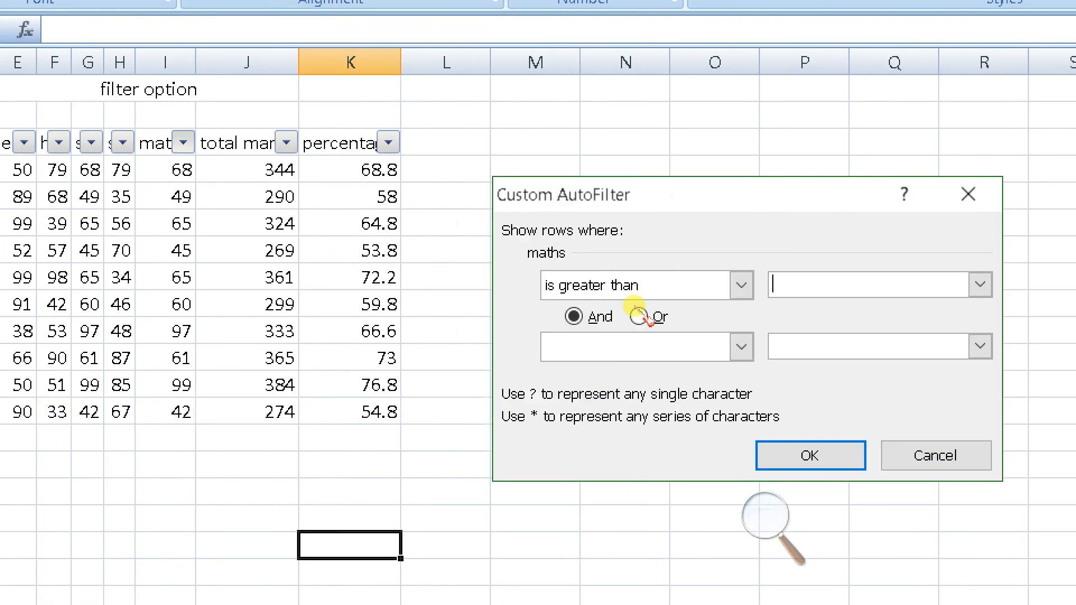
text(80)
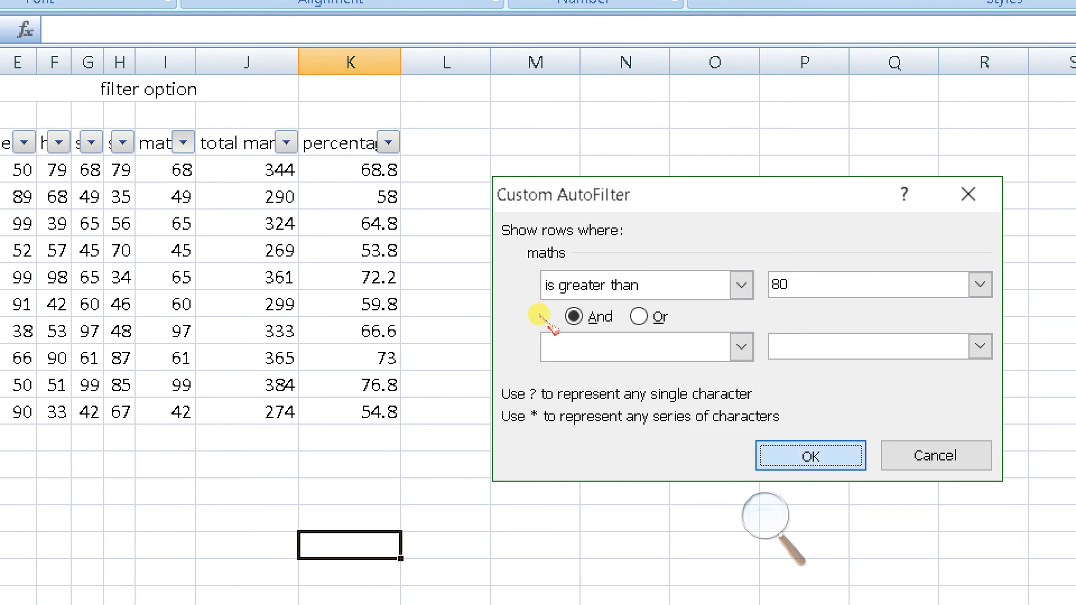
key(Return)
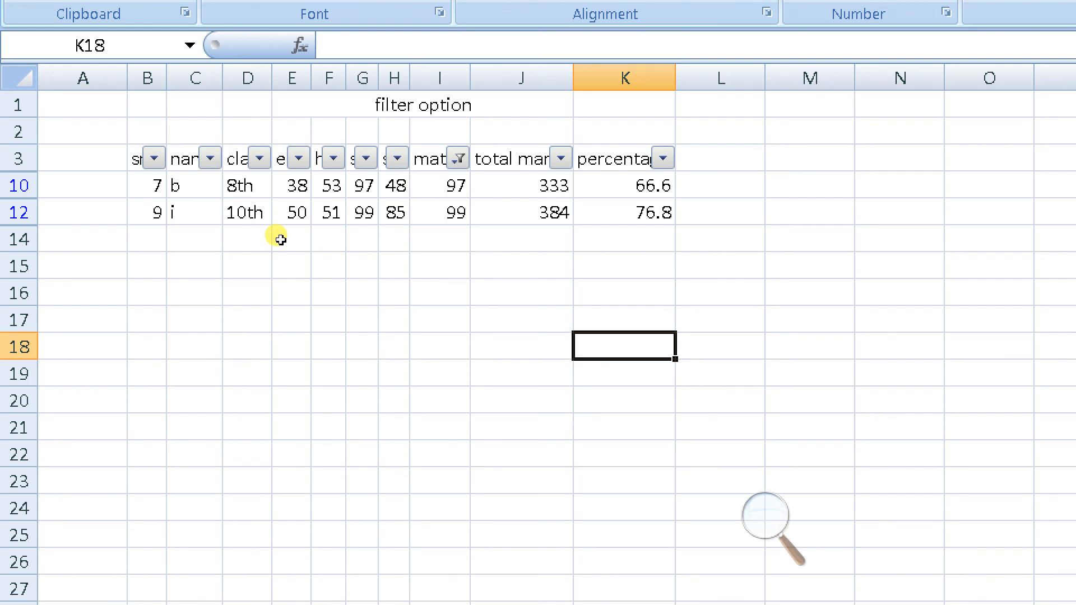
key(ctrl+z)
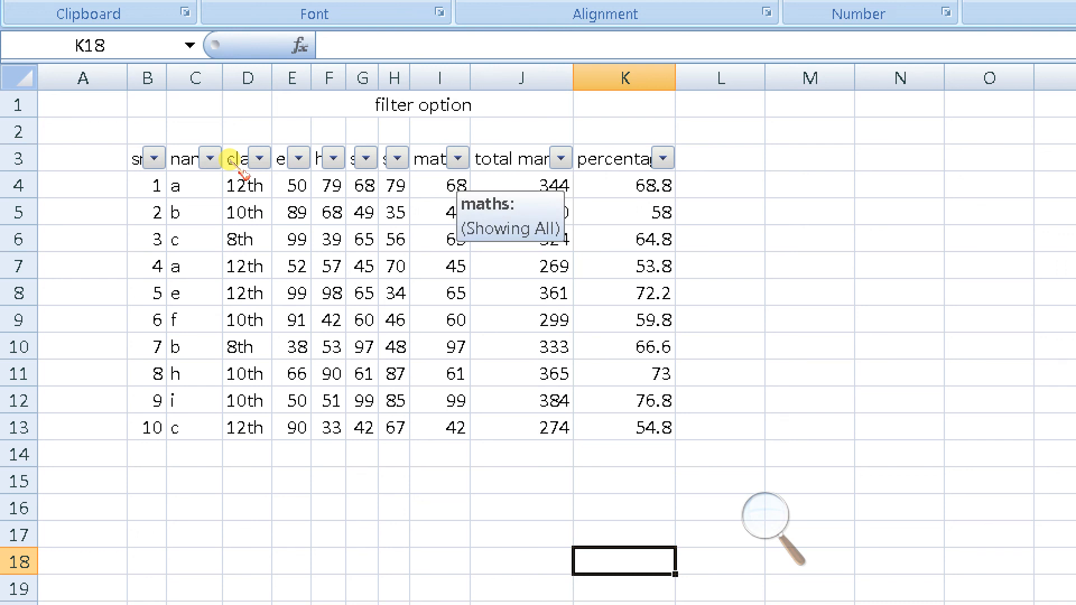
- Filter the maths column to show only marks less than 80
click(458, 158)
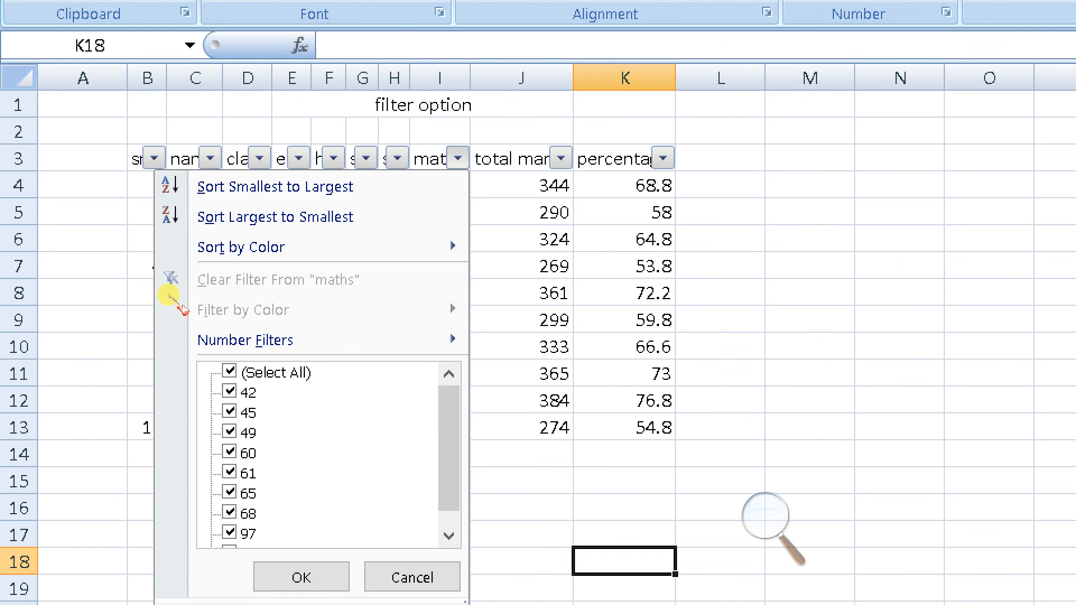
mouse_move(314, 340)
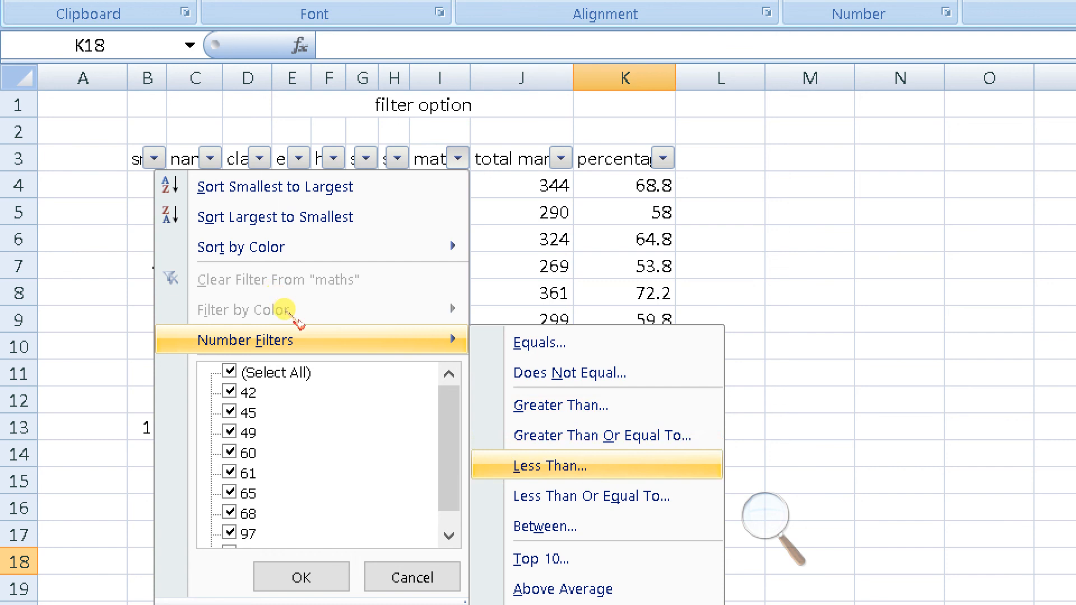
key(Return)
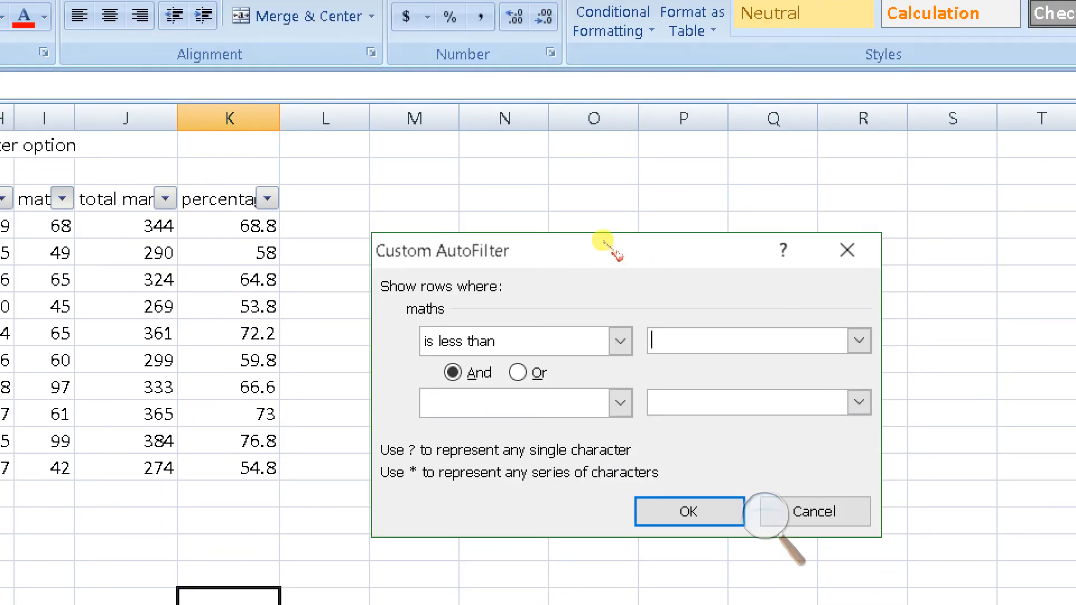
text(80)
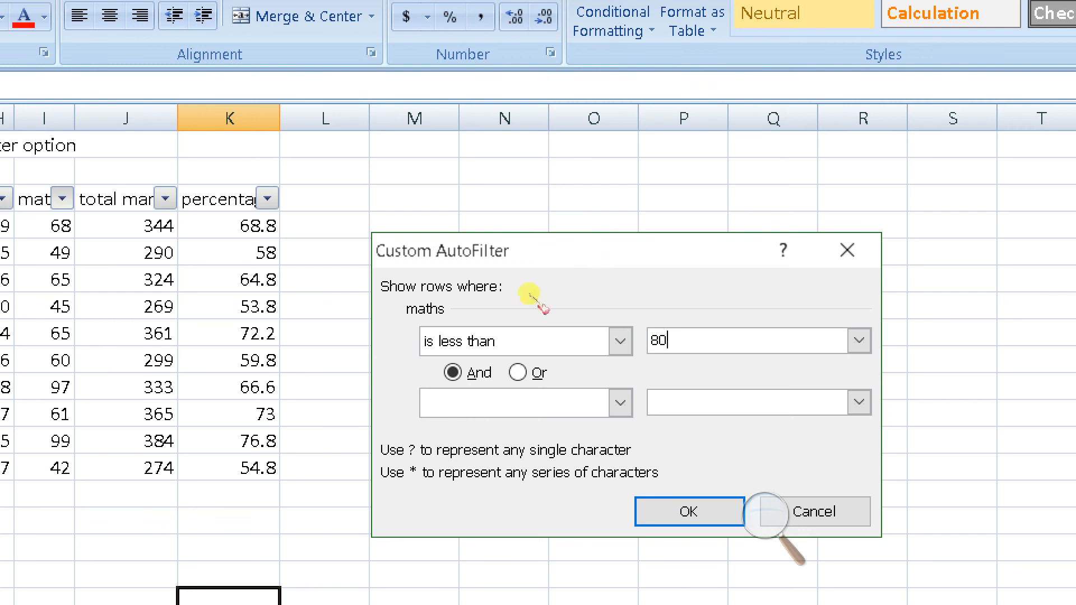
key(Return)
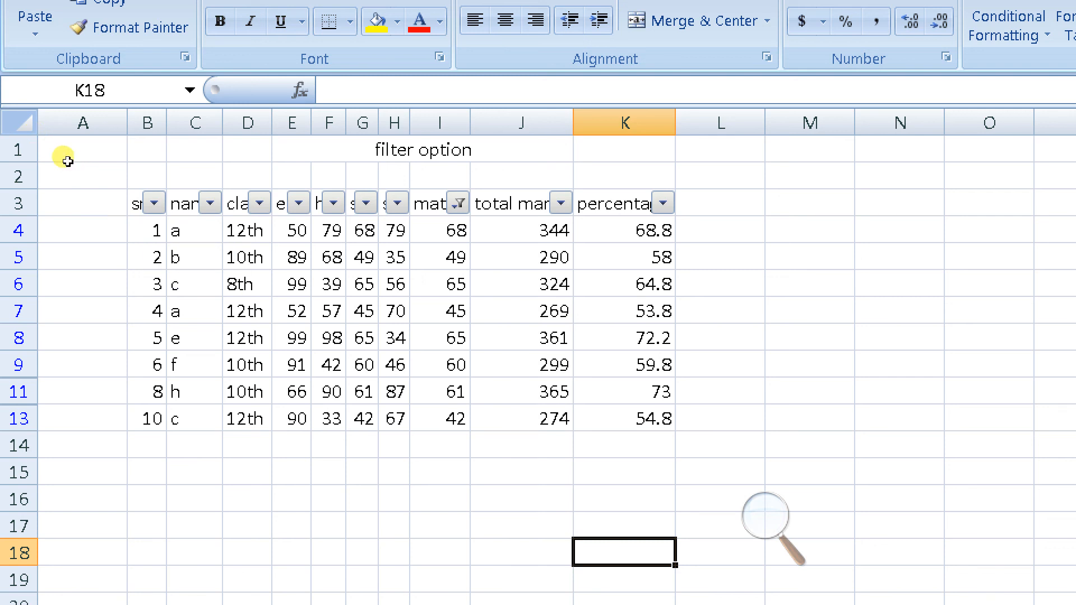
- Select the header row B3:K3 and turn off filtering for the marks table
drag(147, 203, 625, 203)
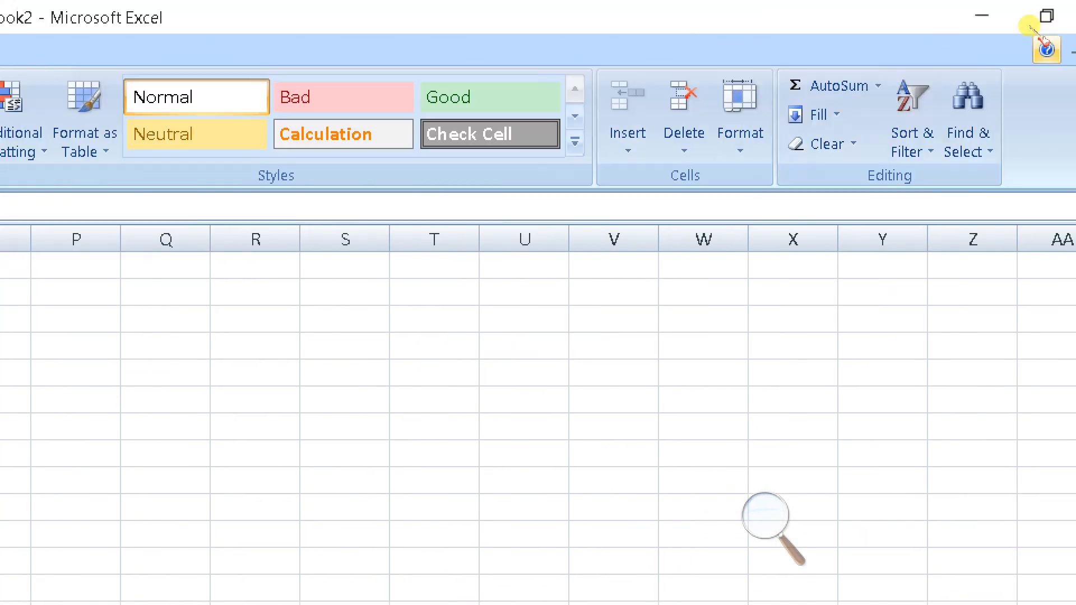
click(958, 84)
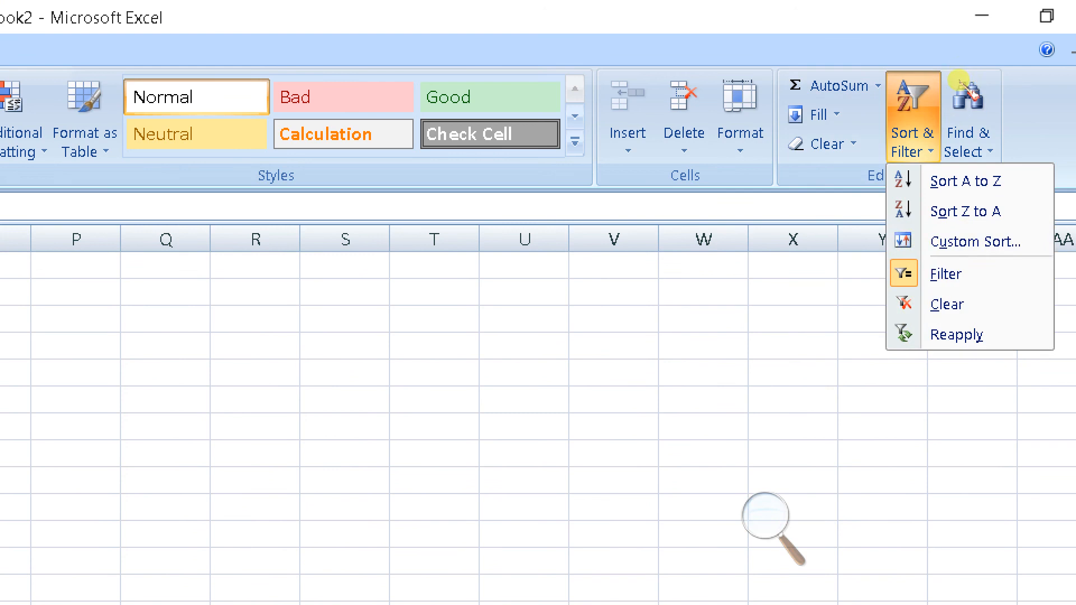
click(970, 136)
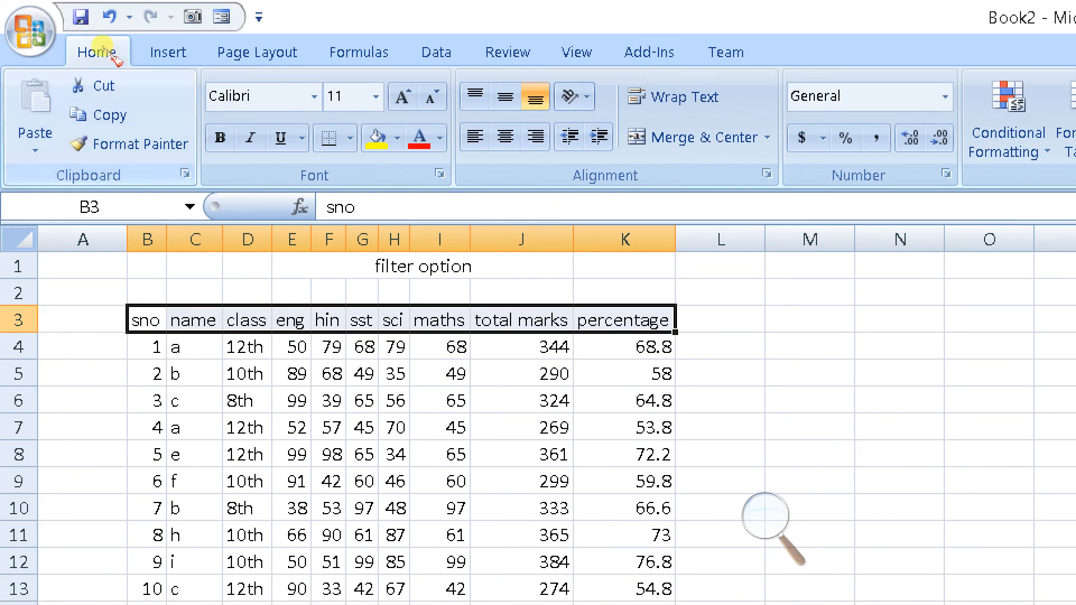
- Turn filtering back on for the header row B3:K3, and toggle it once more
click(351, 52)
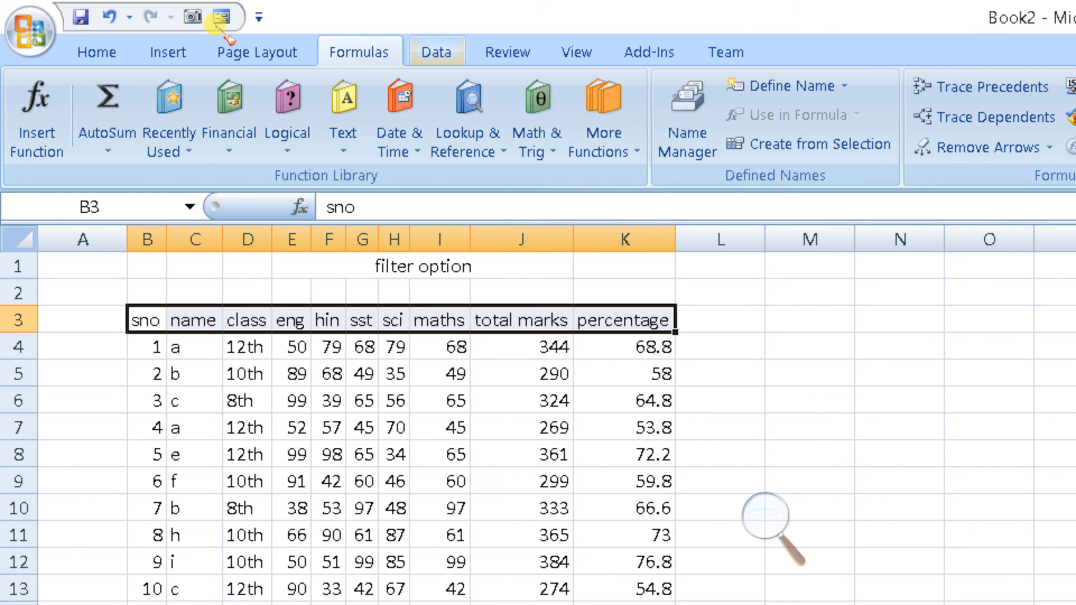
click(436, 51)
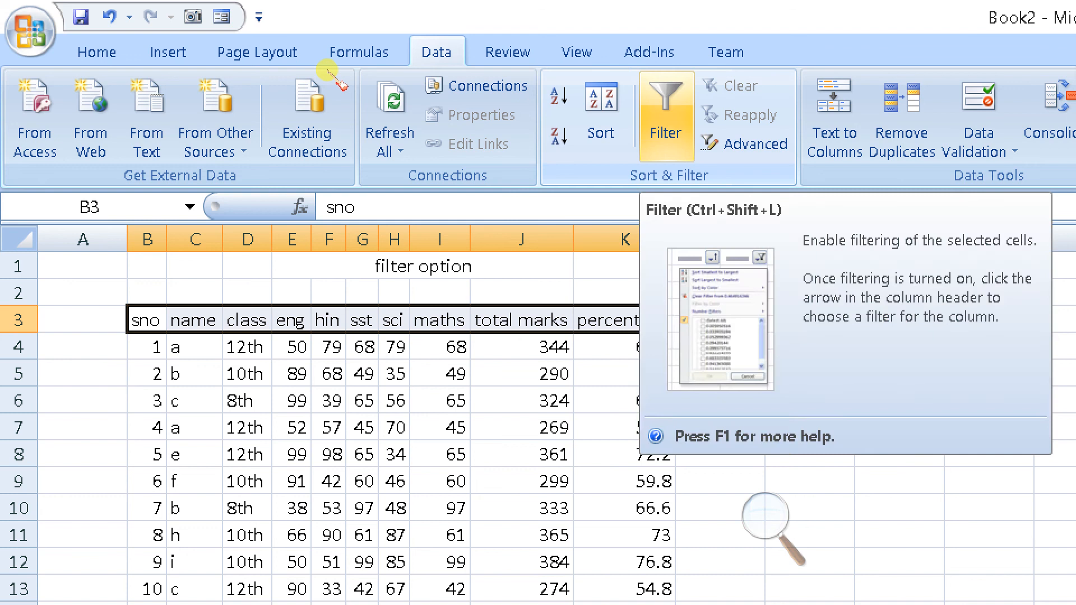
click(666, 118)
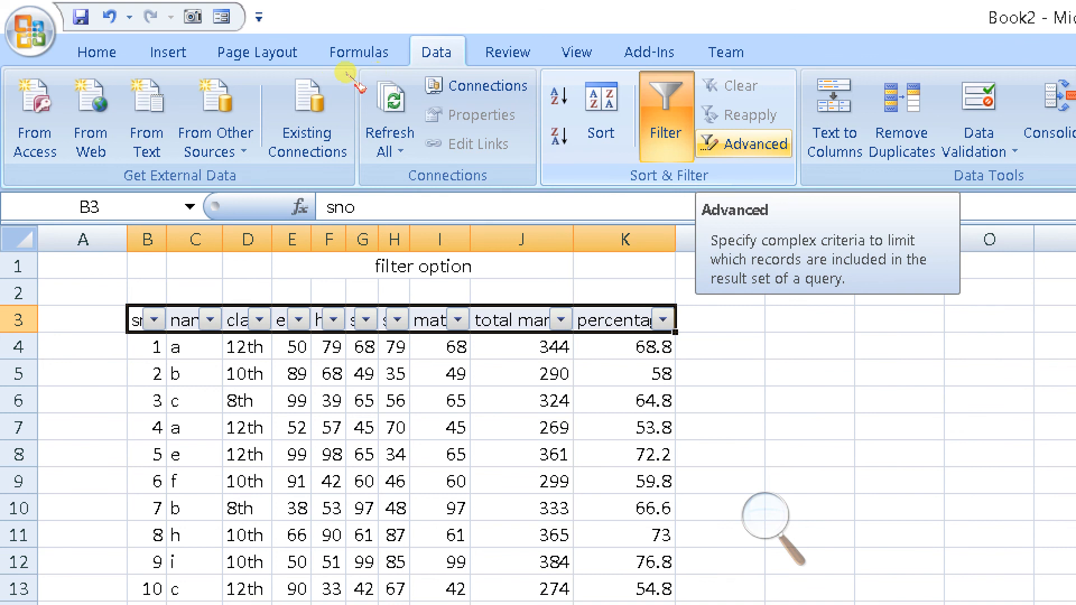
key(ctrl+shift+l)
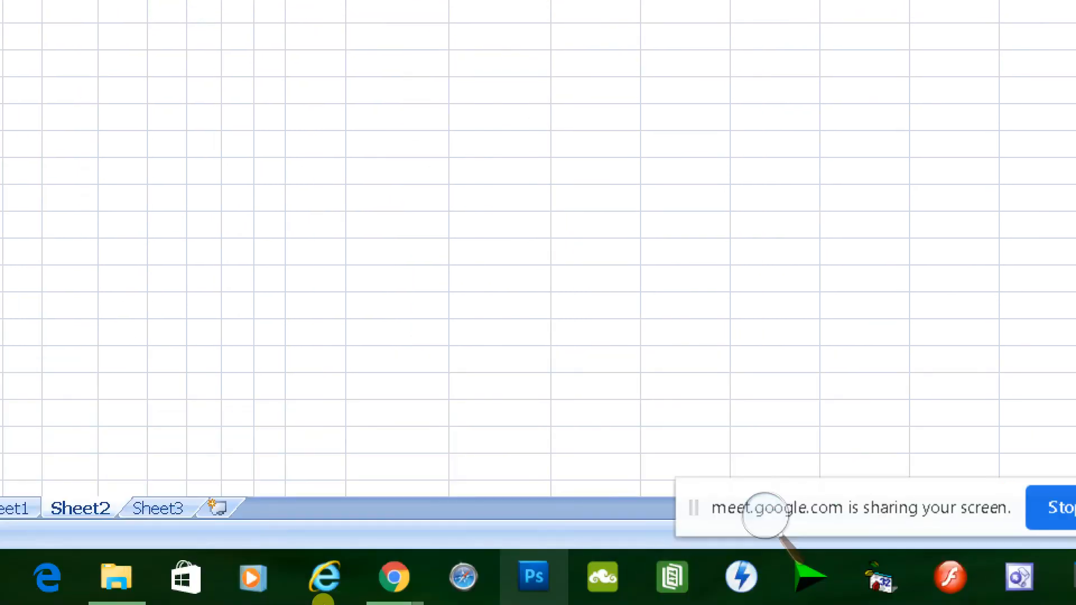
- Switch from the Excel workbook to another open window
mouse_move(394, 577)
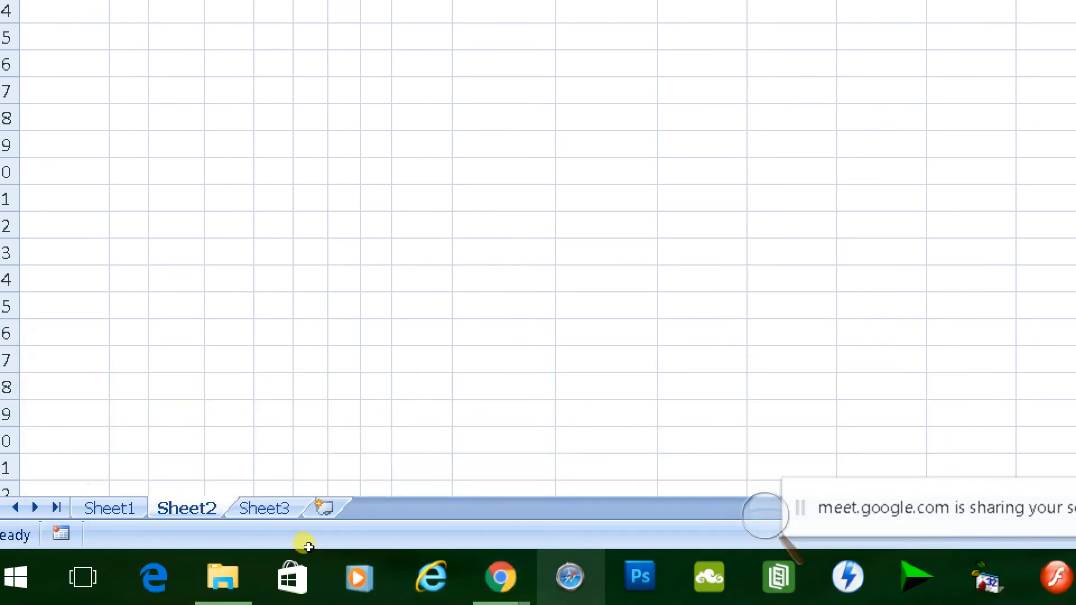
key(alt+Tab)
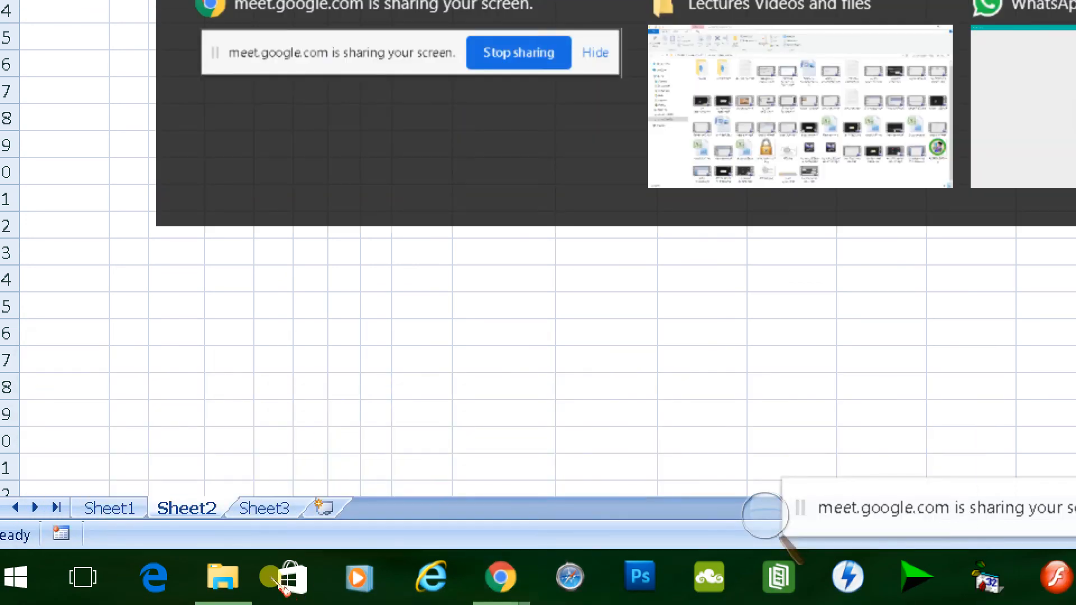